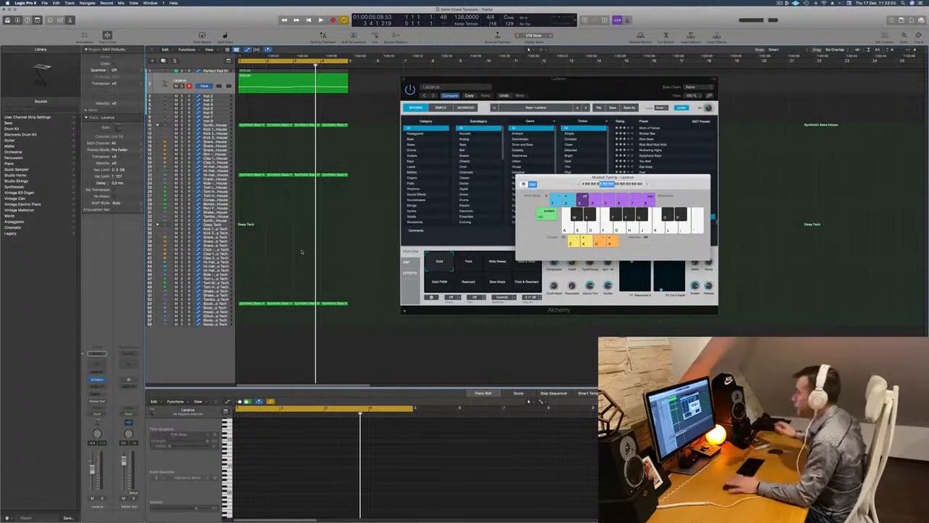
Step: Play the arrangement from the start and move the Alchemy window for the Lazarus track clear of the regions
key("Return")
key("space")
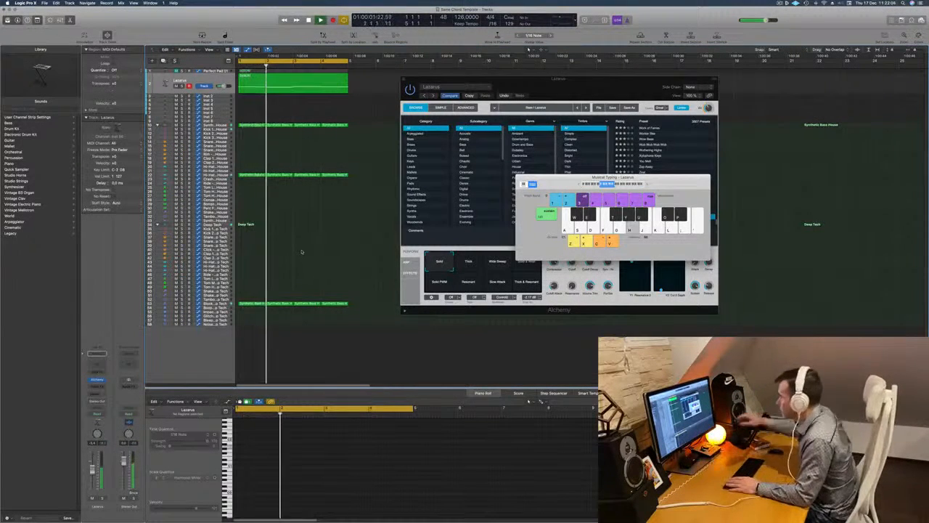
left_click_drag(494, 79, 579, 80)
scroll(283, 170, "up", 2)
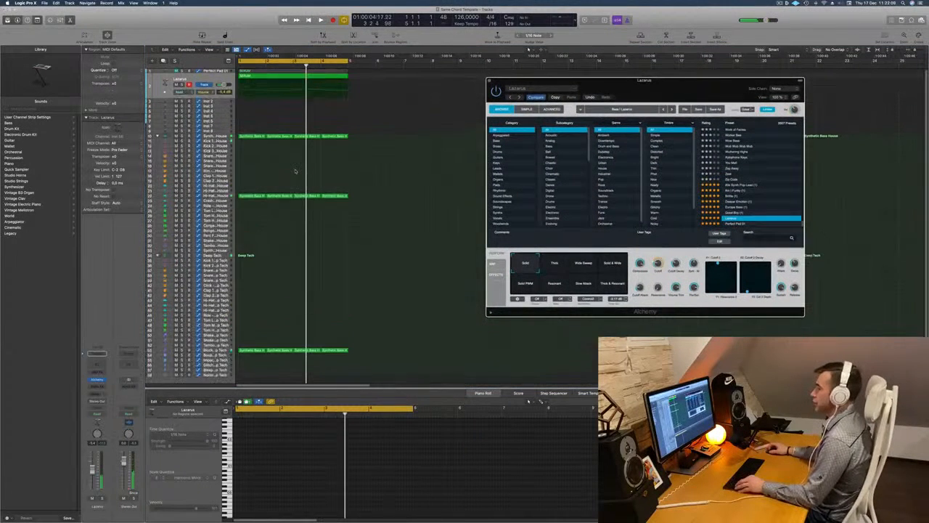
key("super+Up")
left_click_drag(641, 92, 772, 99)
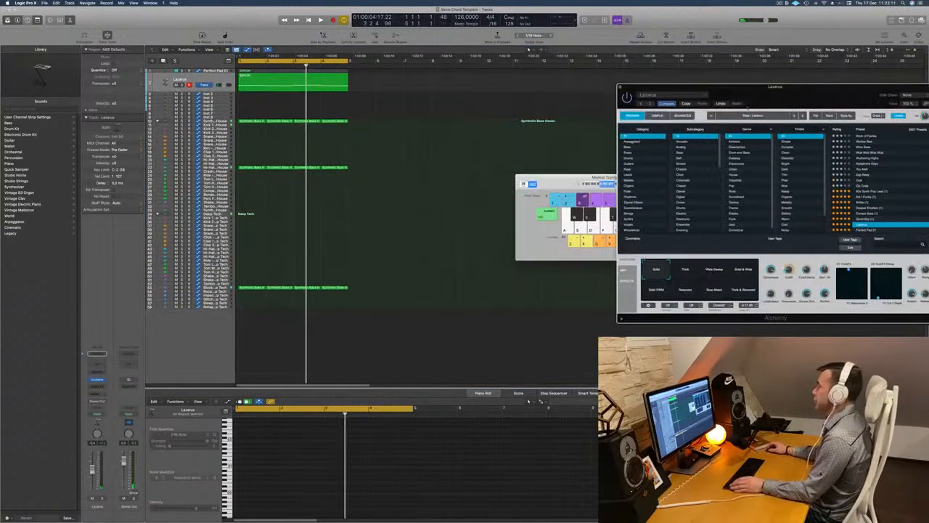
Step: Zoom in horizontally on the four-bar loop in the arrangement and audition it from the start
key("space")
key("space")
key("super+Right")
key("super+Right")
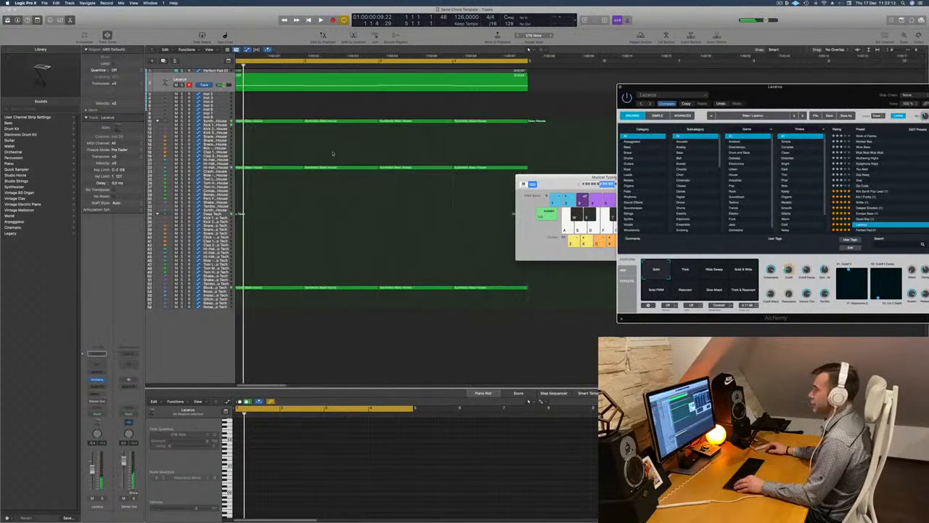
key("super+Left")
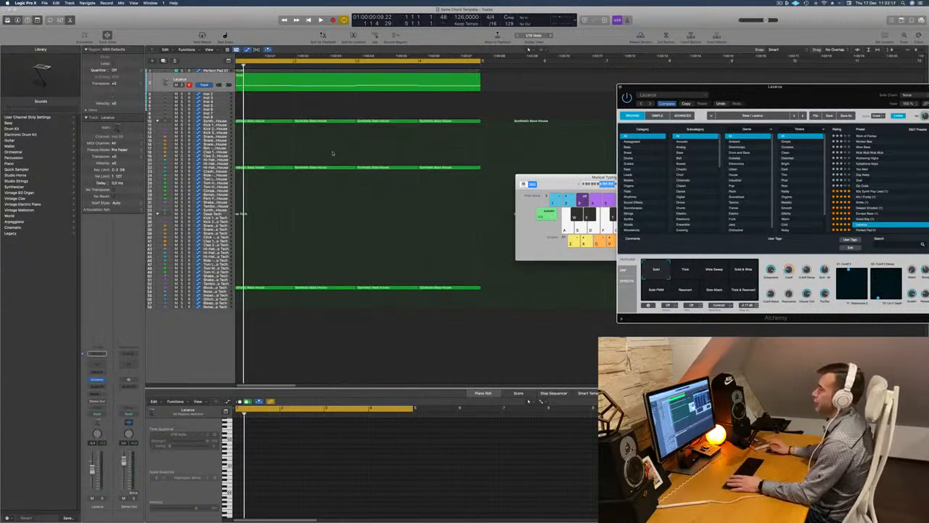
key("space")
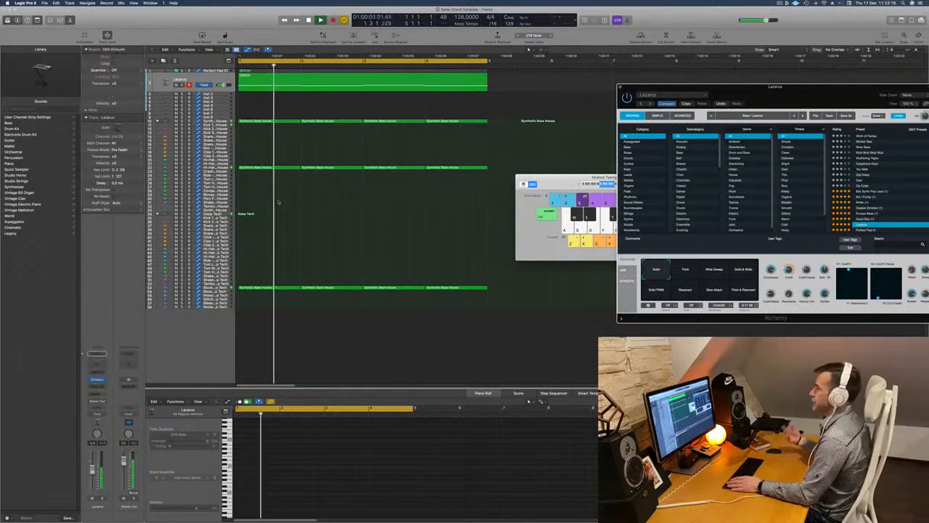
key("space")
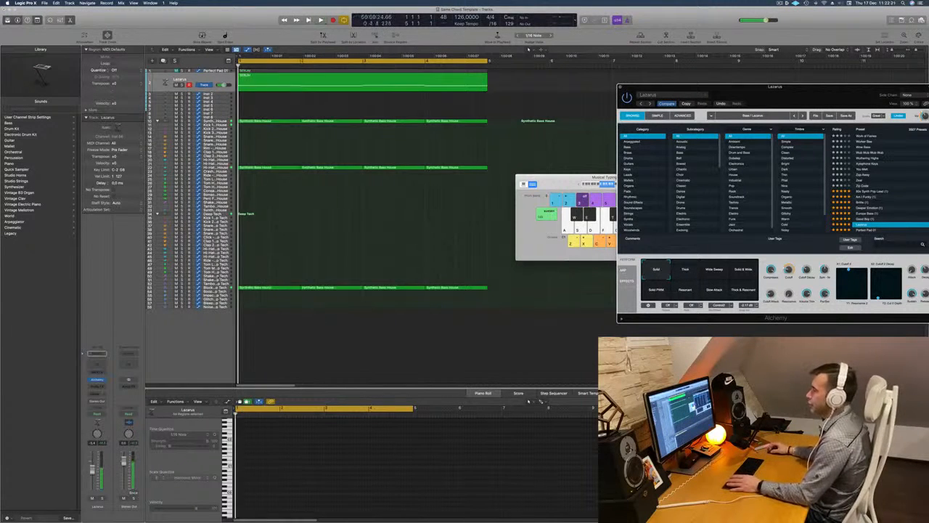
key("space")
Step: Insert a Compressor on the Block - Deep Tech track, try another circuit type, and return to Platinum Digital
left_click(189, 287)
key("space")
key("space")
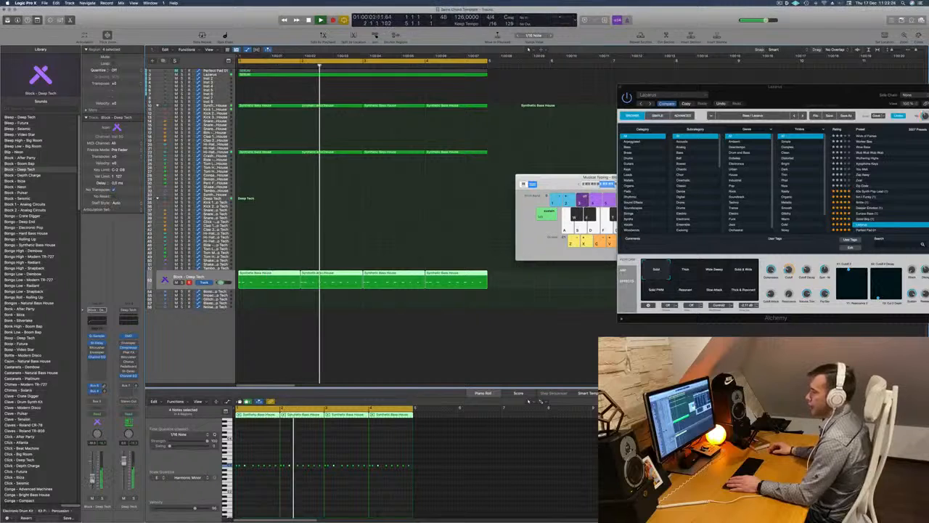
left_click(96, 359)
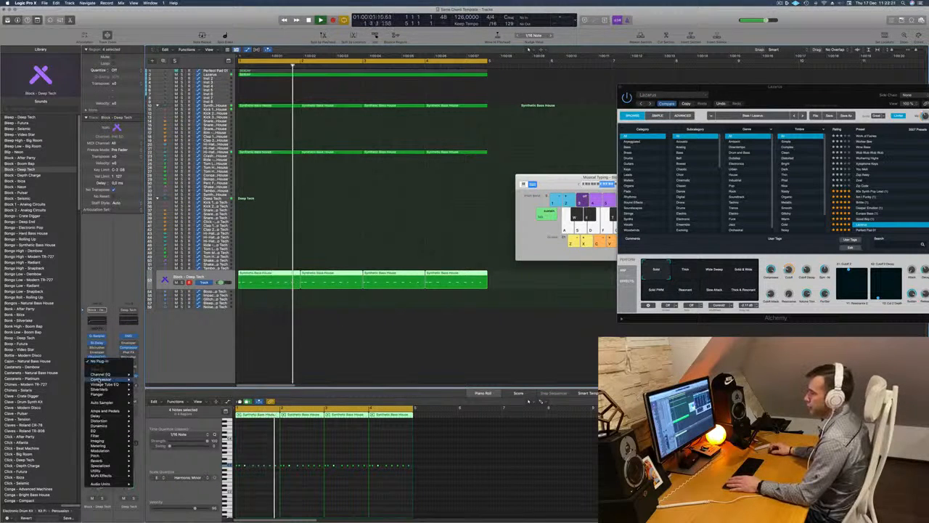
left_click(100, 379)
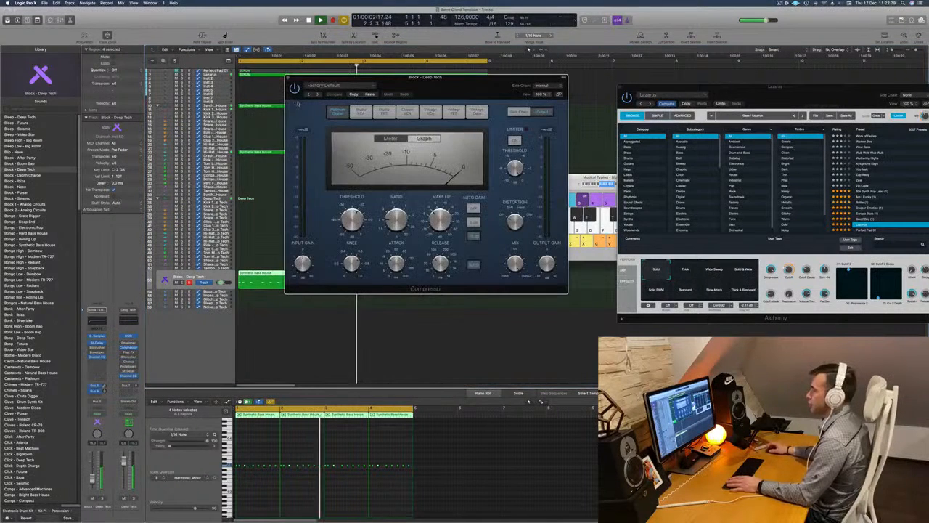
left_click(476, 111)
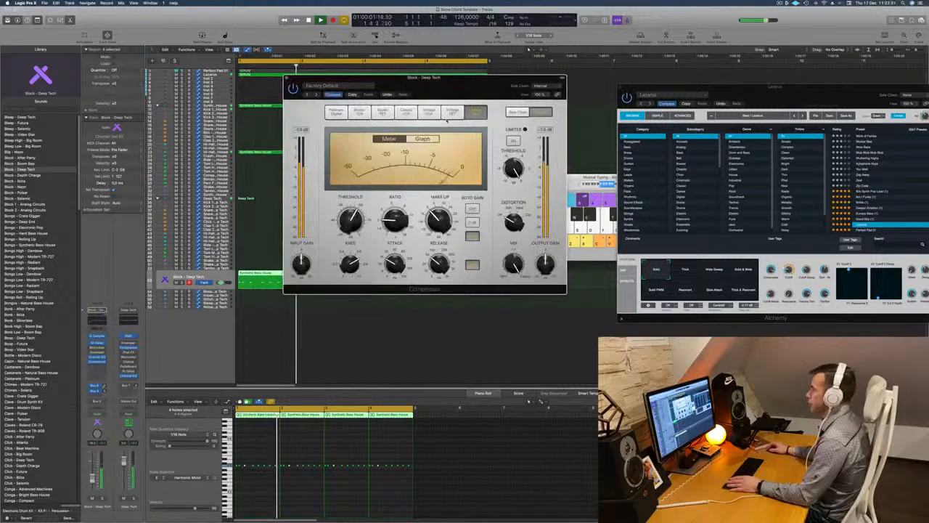
left_click(338, 112)
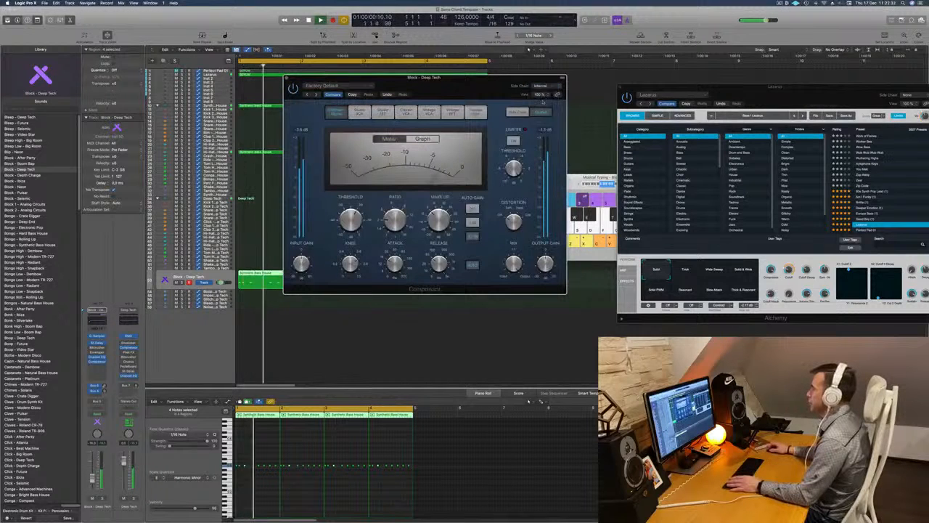
Step: Set the Compressor's side chain source to Kick 1 - Synthetic Bass House (Inst 9) and close the plug-in window
left_click(541, 86)
mouse_move(538, 100)
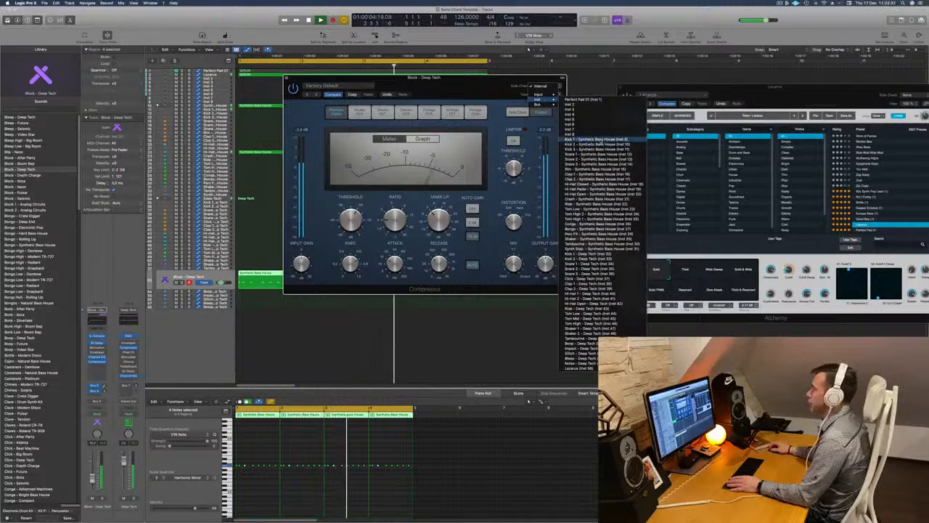
left_click(599, 142)
key("super+k")
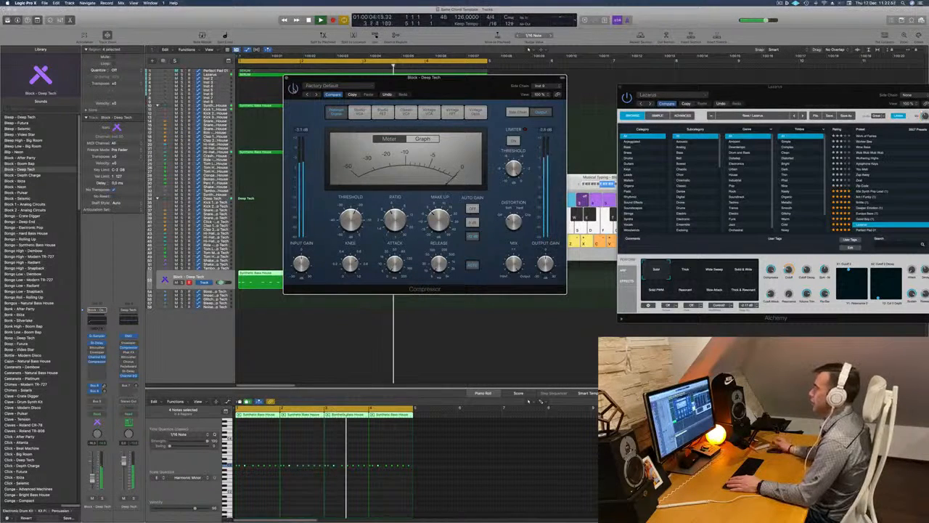
key("super+w")
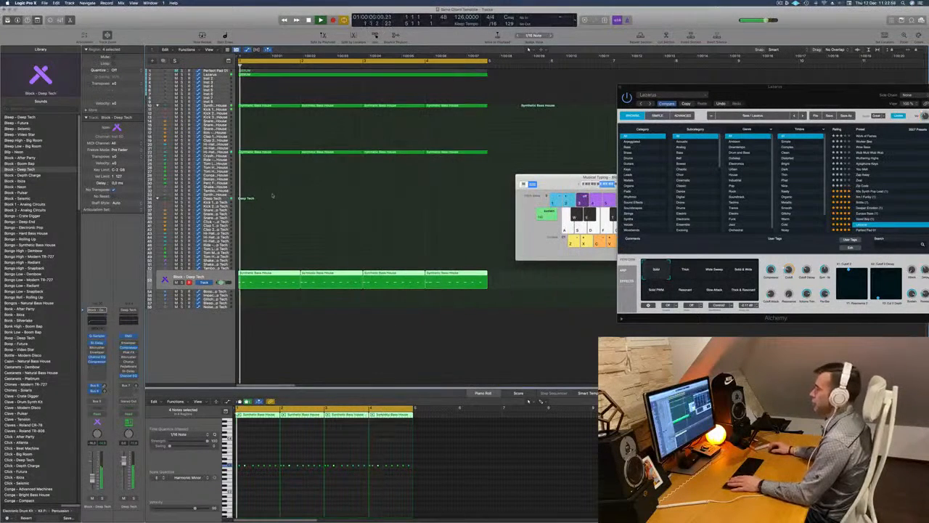
Step: Copy the side-chained Compressor in the mixer from the Block - Deep Tech channel to the Hi-Hat Open - Synthetic Bass House channel
left_click(224, 152)
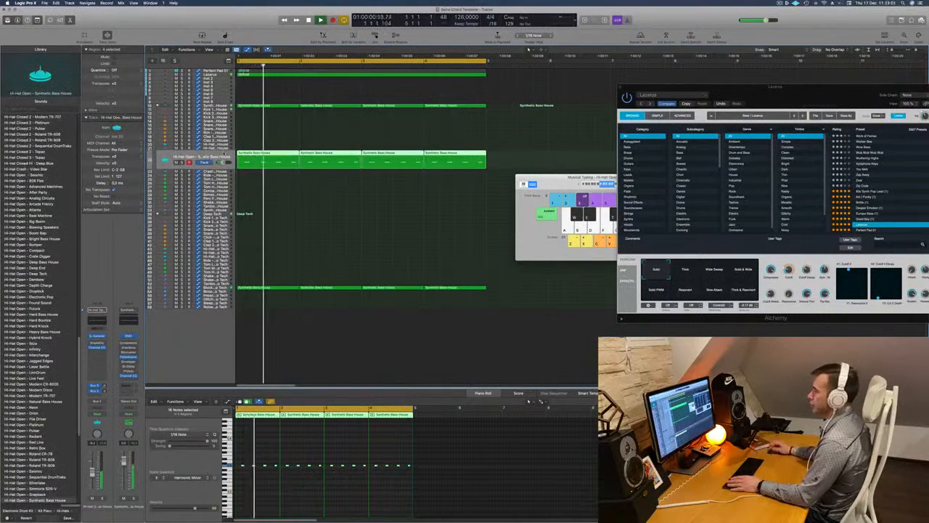
key("Return")
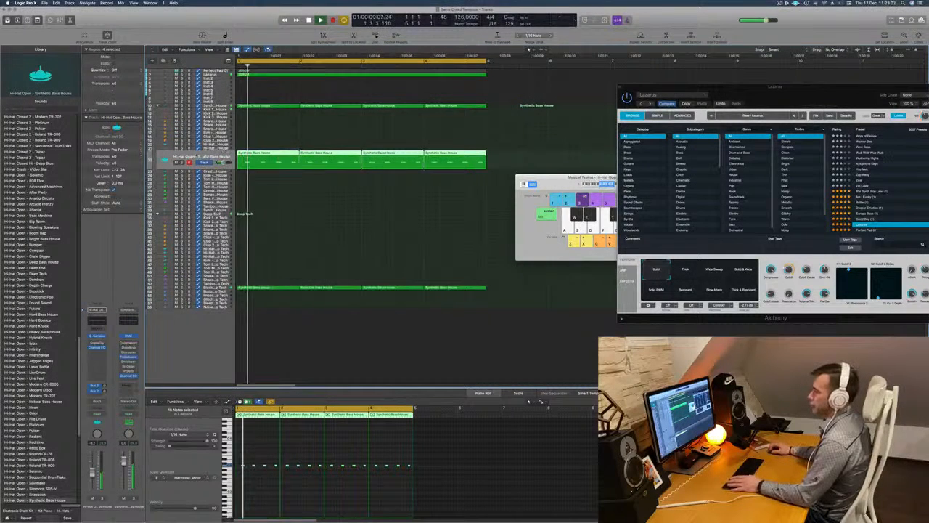
scroll(225, 153, "left", 1)
key("Return")
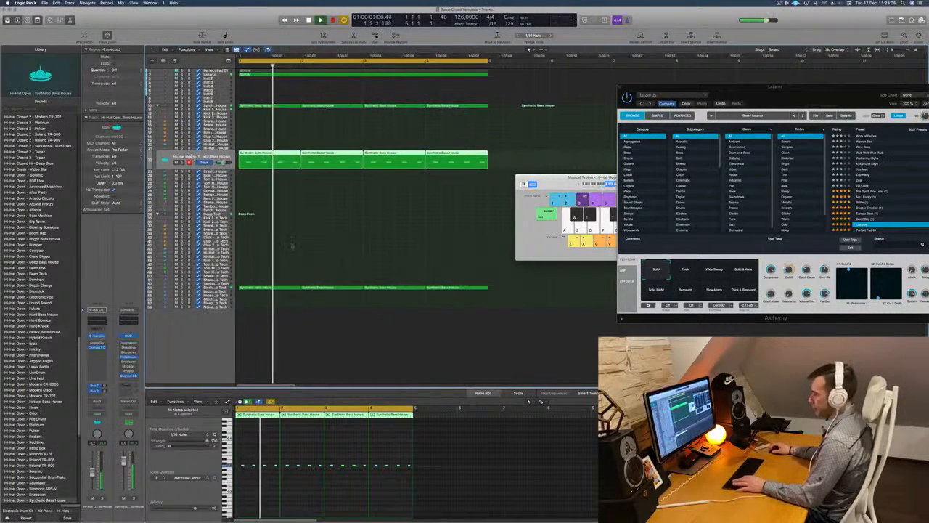
key("super+k")
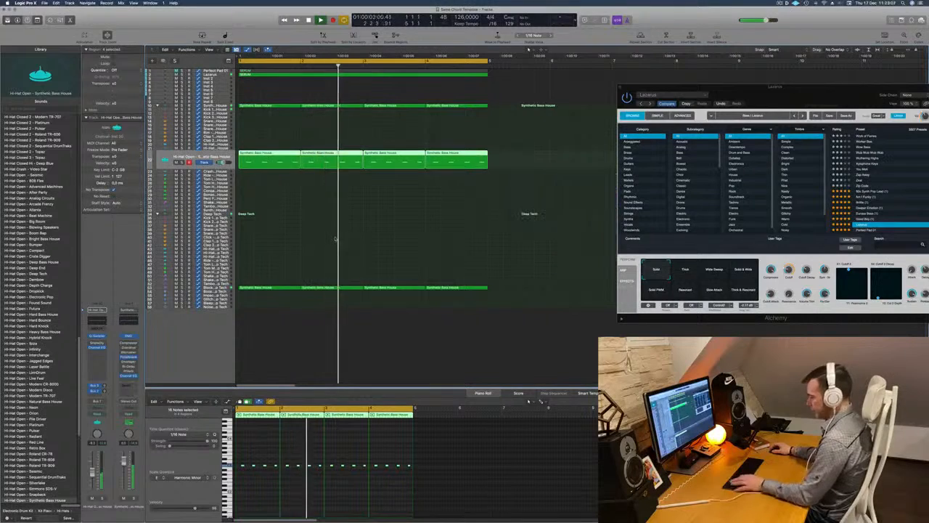
key("x")
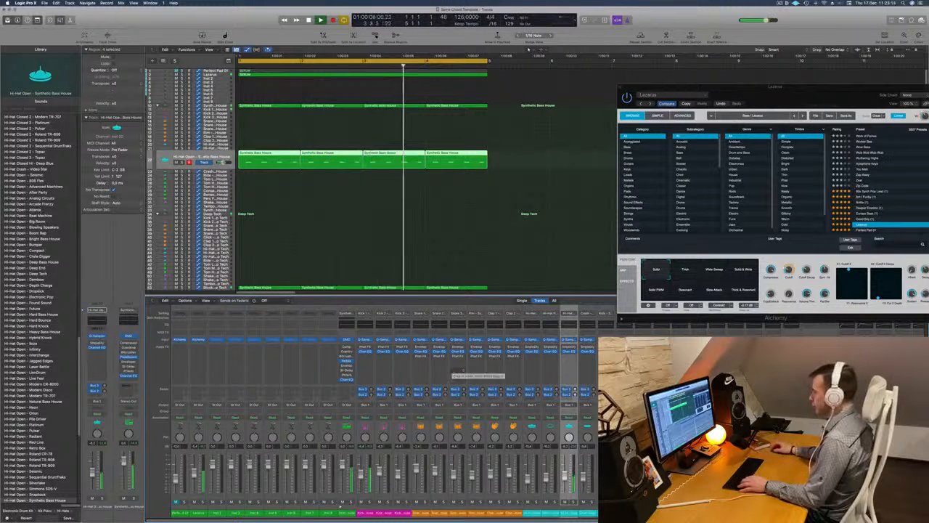
scroll(463, 371, "right", 1)
scroll(385, 407, "right", 2)
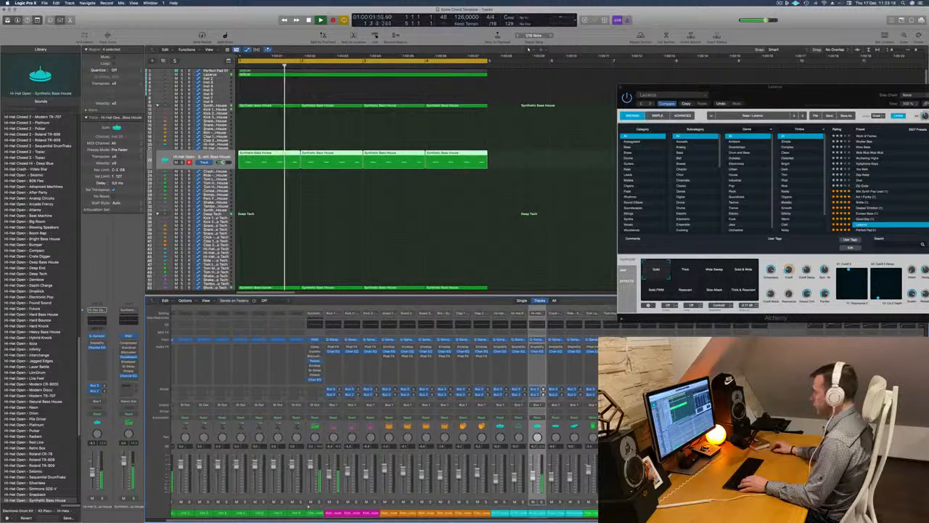
scroll(385, 406, "right", 10)
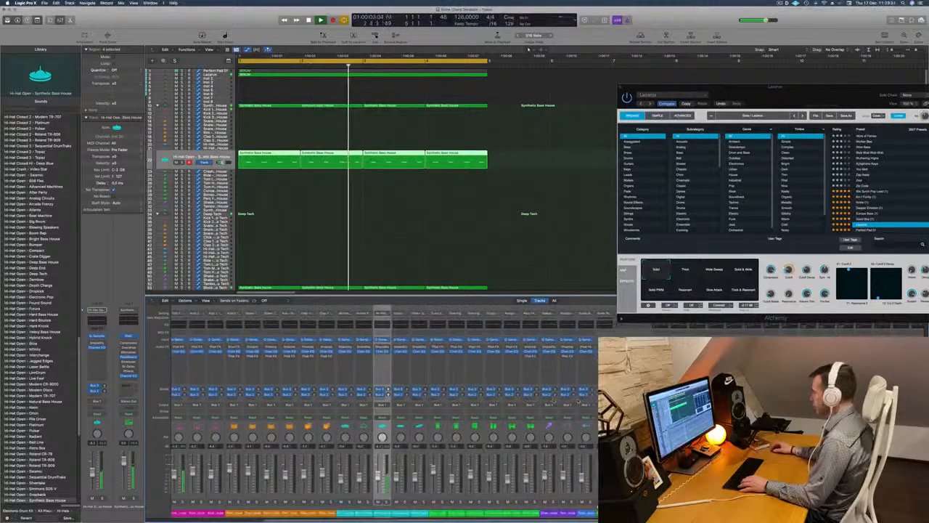
scroll(384, 406, "right", 5)
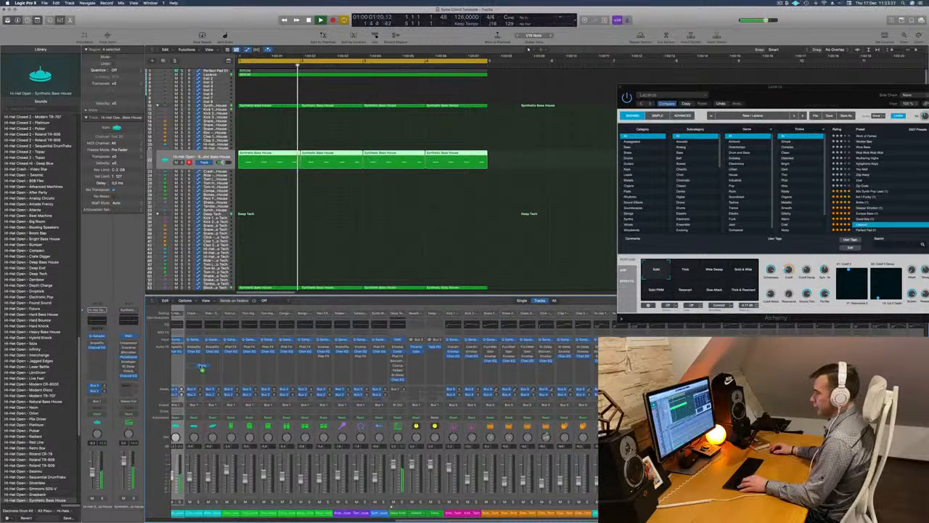
scroll(197, 366, "right", 10)
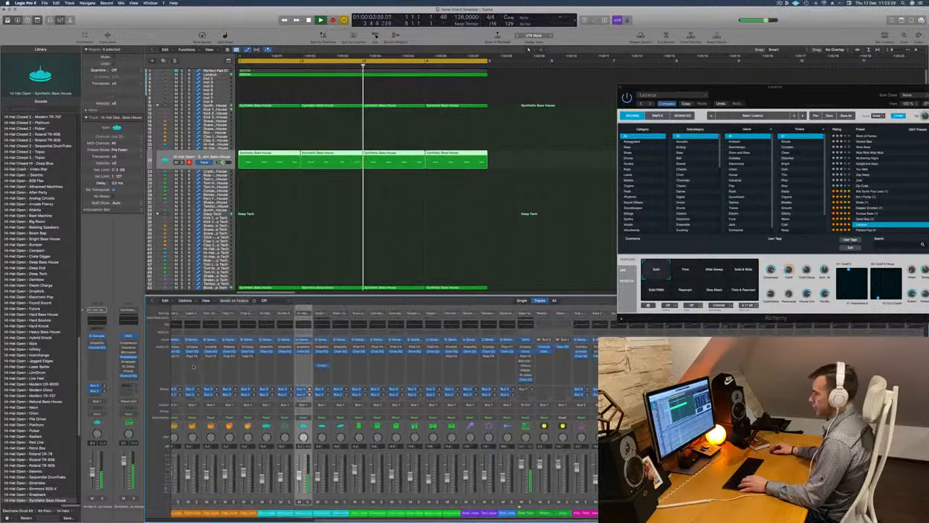
scroll(197, 366, "left", 3)
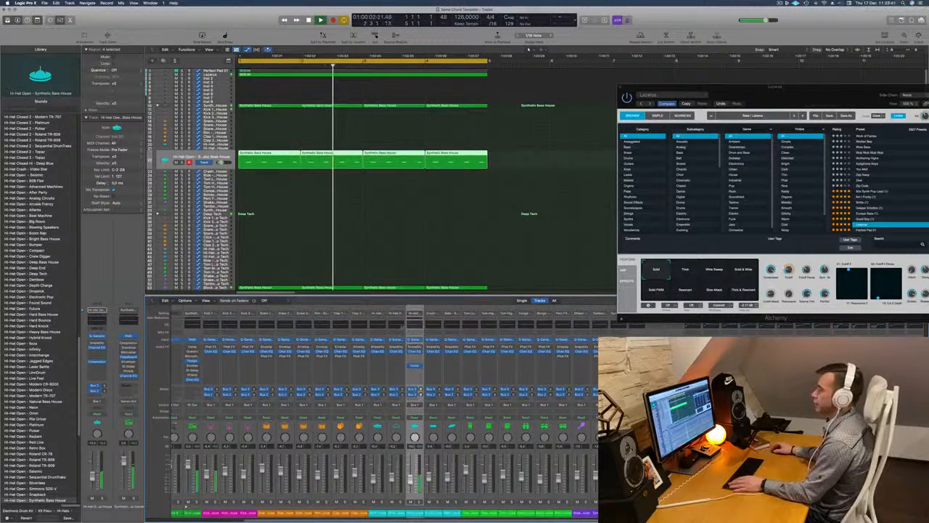
Step: Move the four regions from the Synthetic Bass House stack track down to its Kick 1 track and replay the loop
scroll(281, 172, "down", 1)
scroll(281, 172, "up", 1)
scroll(281, 172, "down", 2)
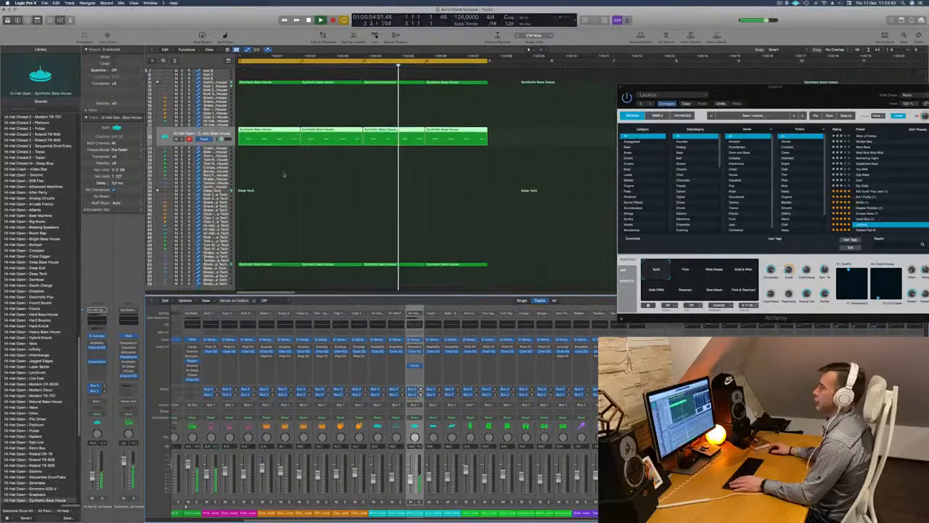
scroll(281, 172, "up", 2)
scroll(317, 145, "down", 1)
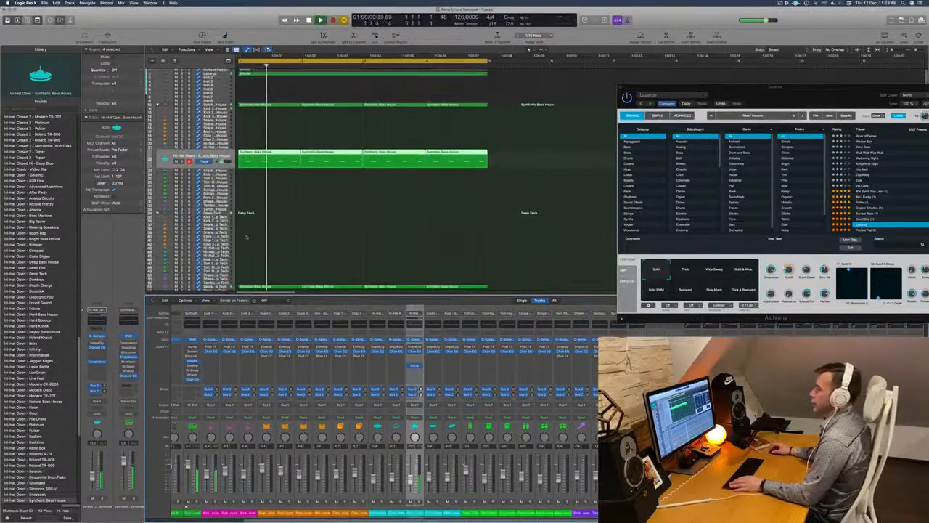
left_click(215, 105)
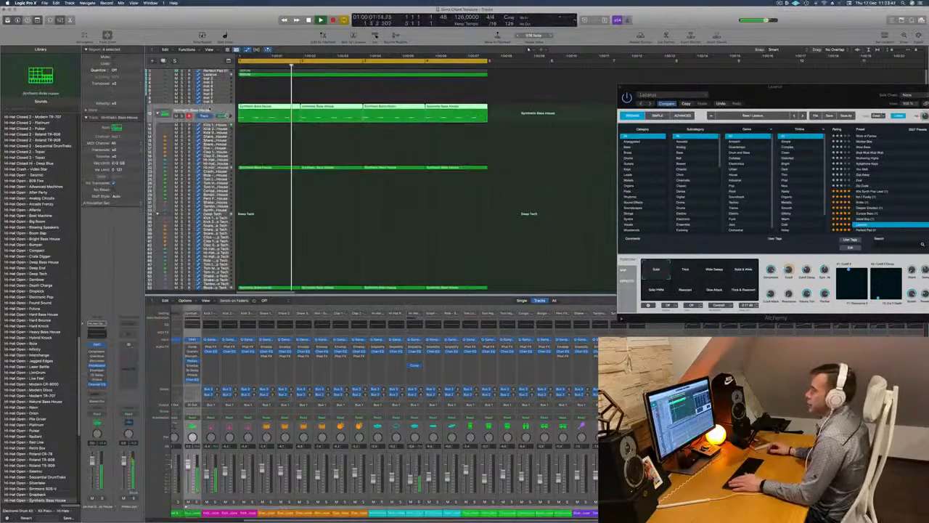
key("space")
key("space")
left_click_drag(504, 110, 275, 127)
key("space")
key("space")
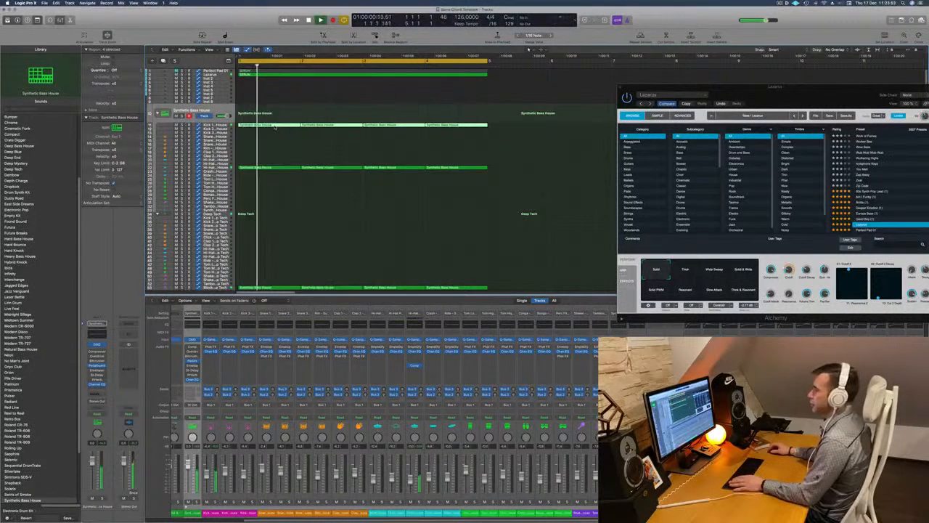
Step: Open the Kick 1 - Synthetic Bass House regions in the Piano Roll and transpose all their notes up an octave
left_click(224, 125)
key("space")
key("space")
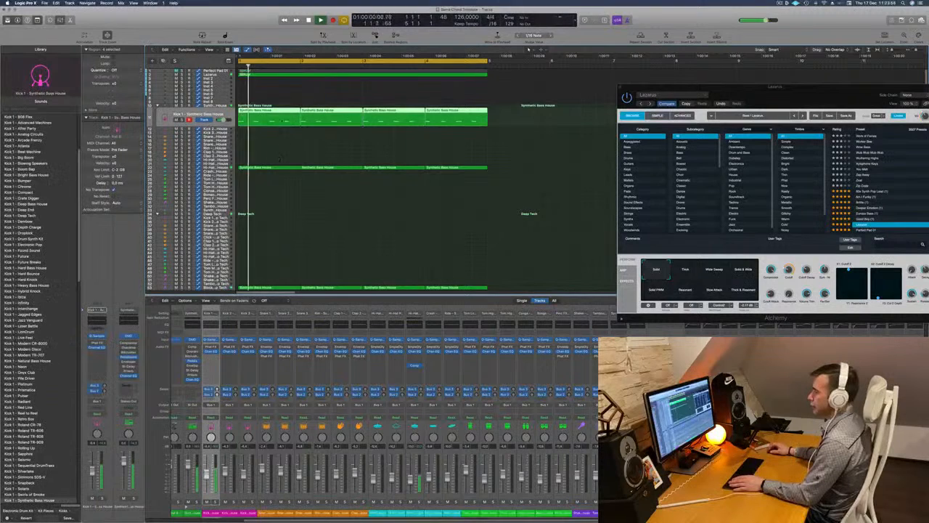
double_click(275, 109)
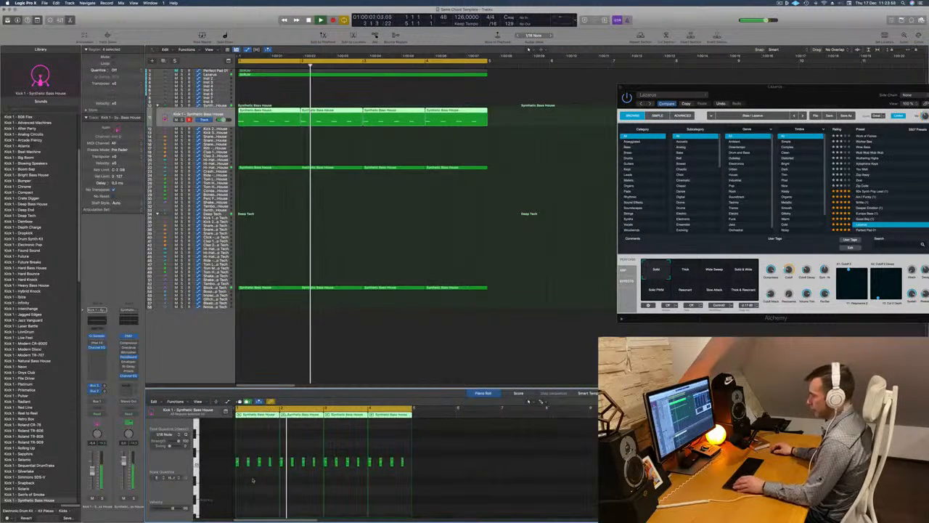
key("super+a")
key("shift+alt+Up")
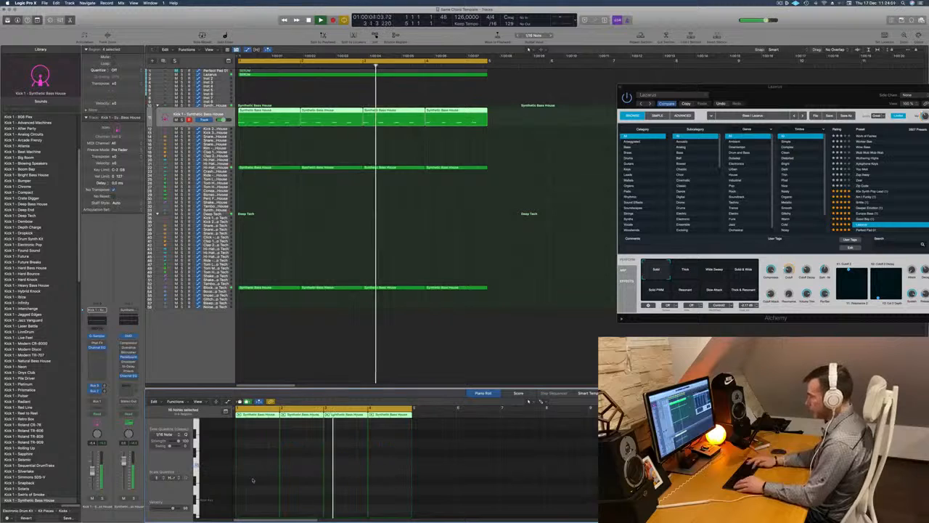
scroll(258, 479, "up", 3)
key("Return")
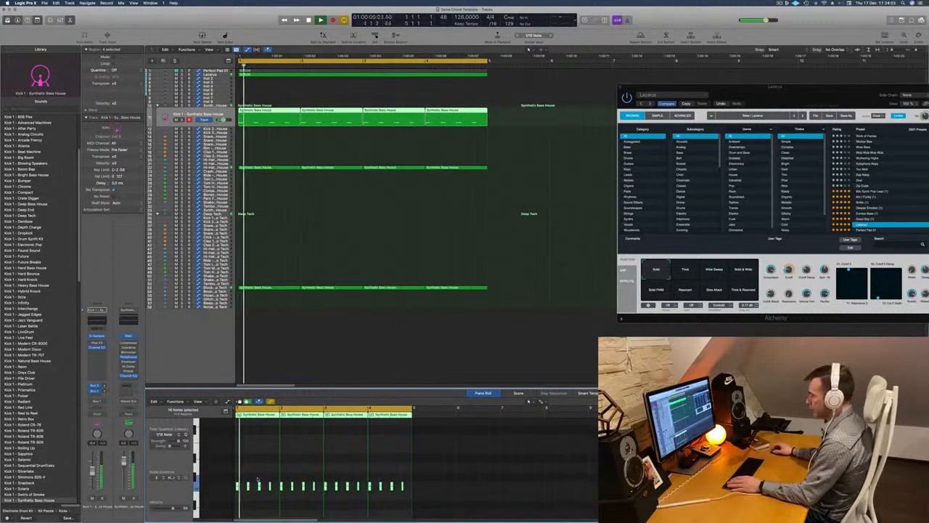
Step: Raise the selected Kick 1 notes by two semitones in the Piano Roll
left_click_drag(247, 490, 247, 486)
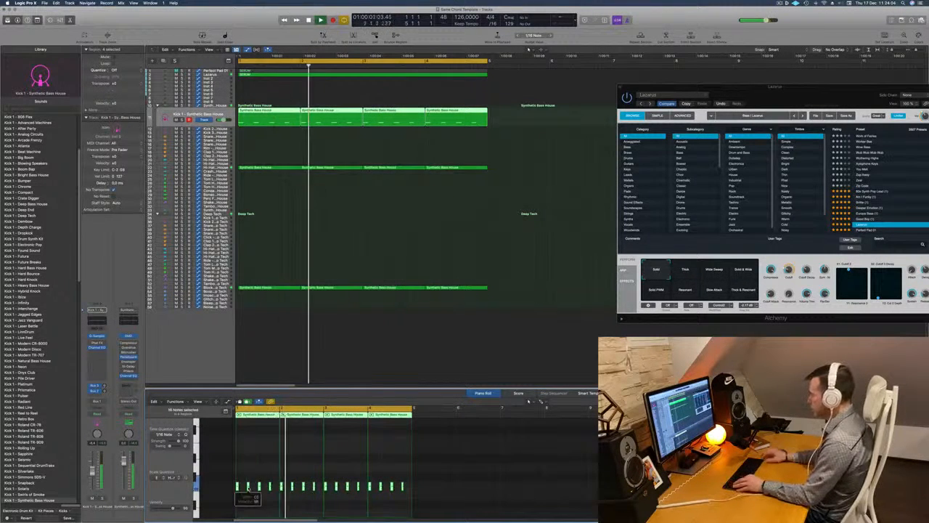
key("alt+Up")
key("alt+Up")
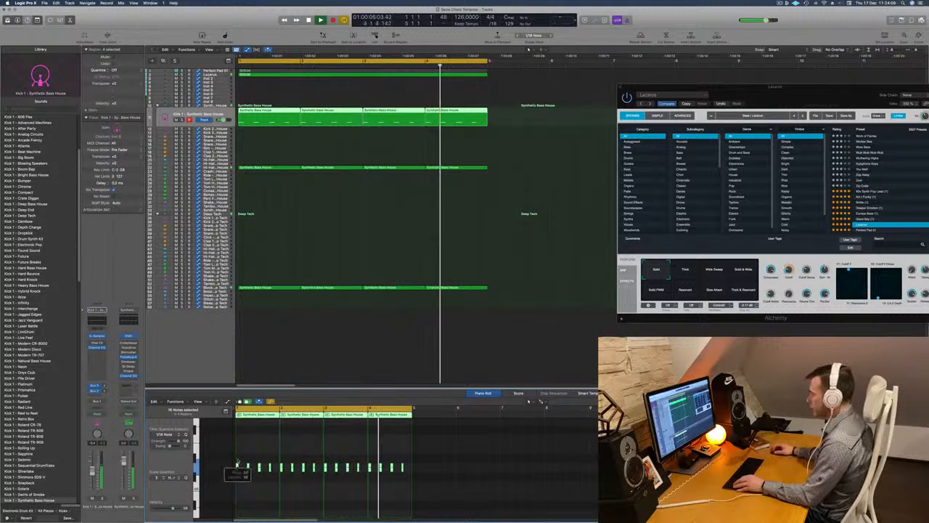
Step: Copy the four Kick 1 regions onto the Kick 2 - Synthetic Bass House track and play the loop with both kicks
scroll(237, 467, "down", 2)
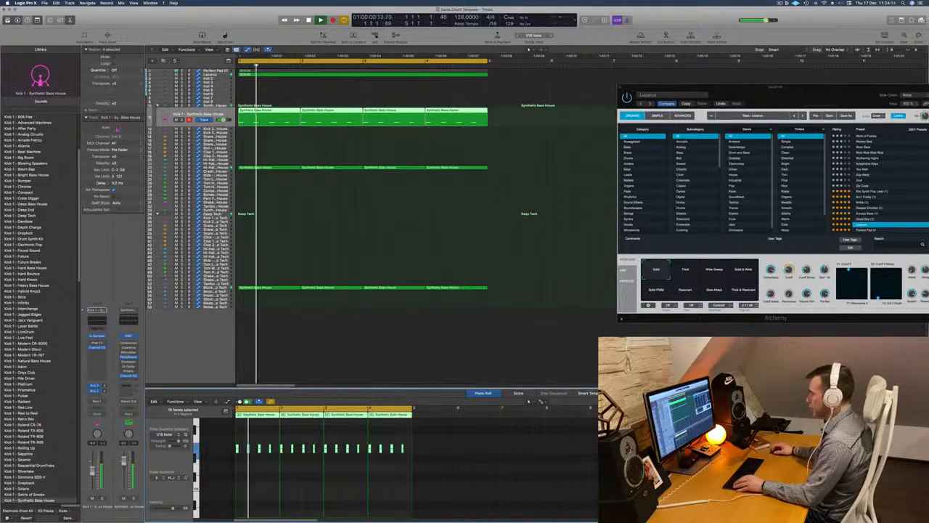
key("Return")
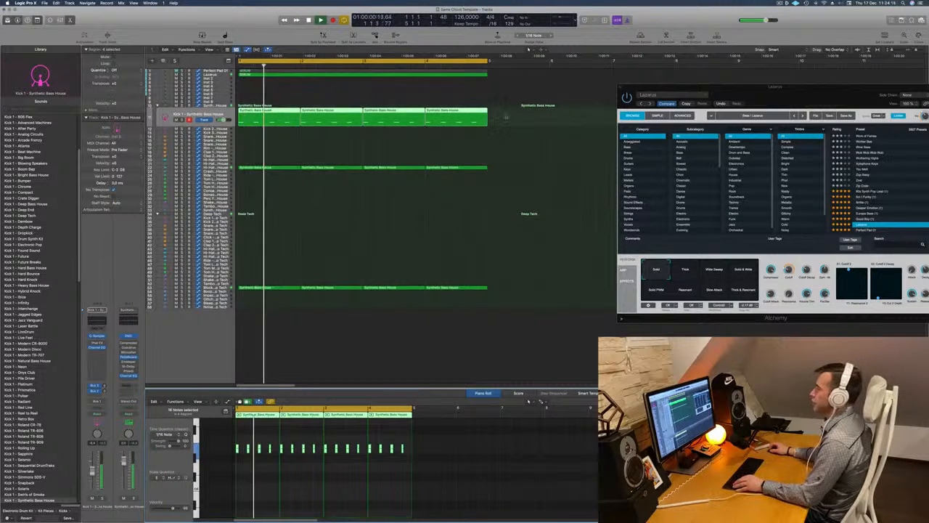
left_click_drag(506, 117, 269, 130)
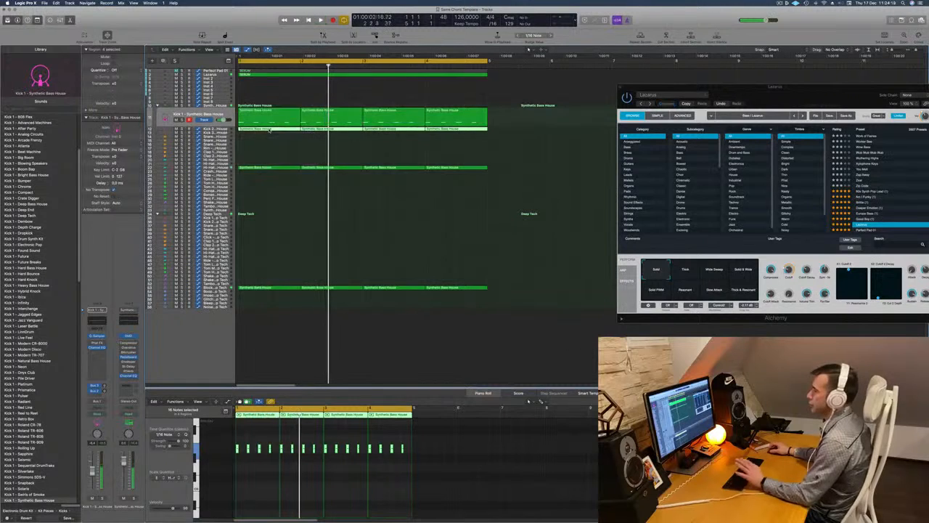
left_click(220, 128)
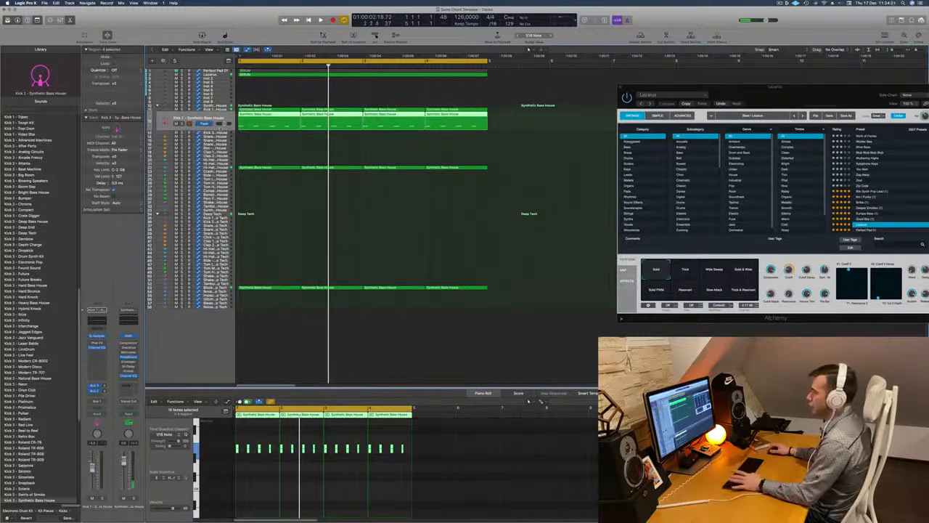
key("space")
key("space")
key("space")
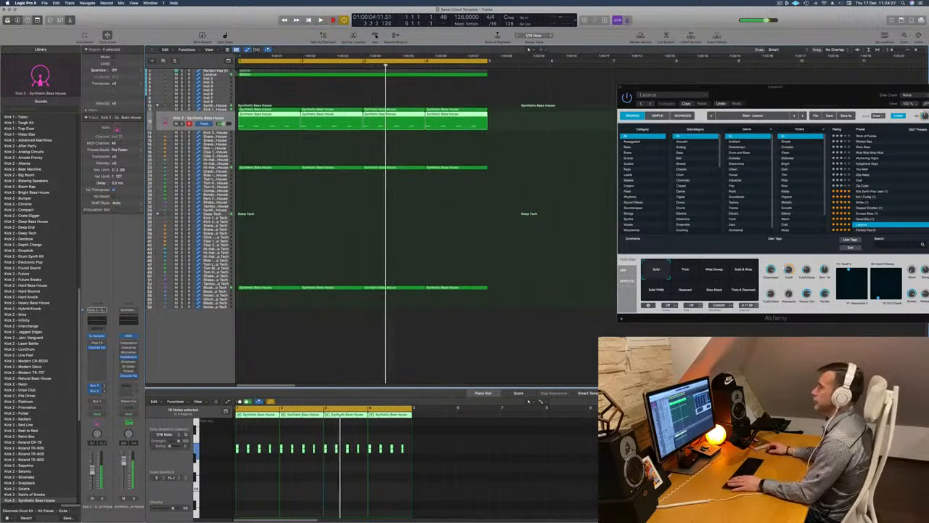
key("space")
Step: Select the Lazarus track, enlarge its height in the arrangement, and replay the loop from the start
left_click(216, 74)
key("space")
key("space")
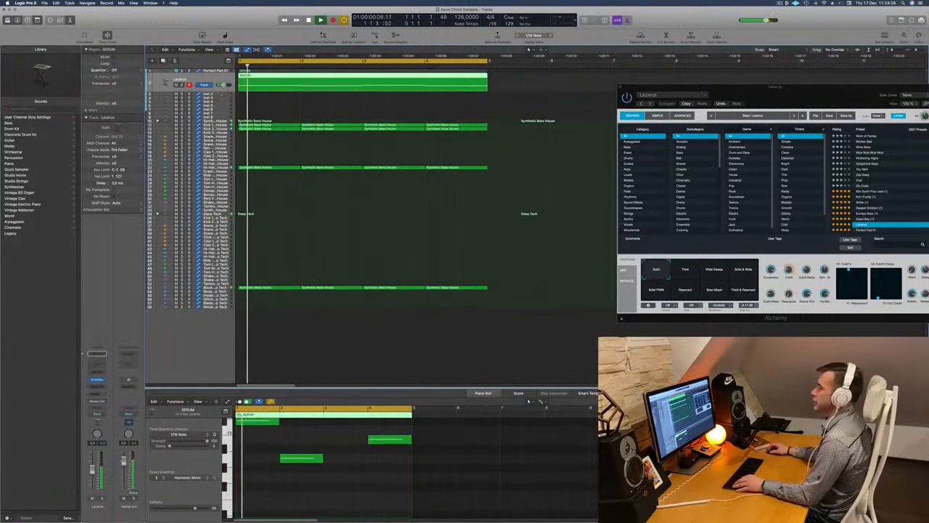
left_click_drag(220, 92, 212, 142)
key("space")
key("space")
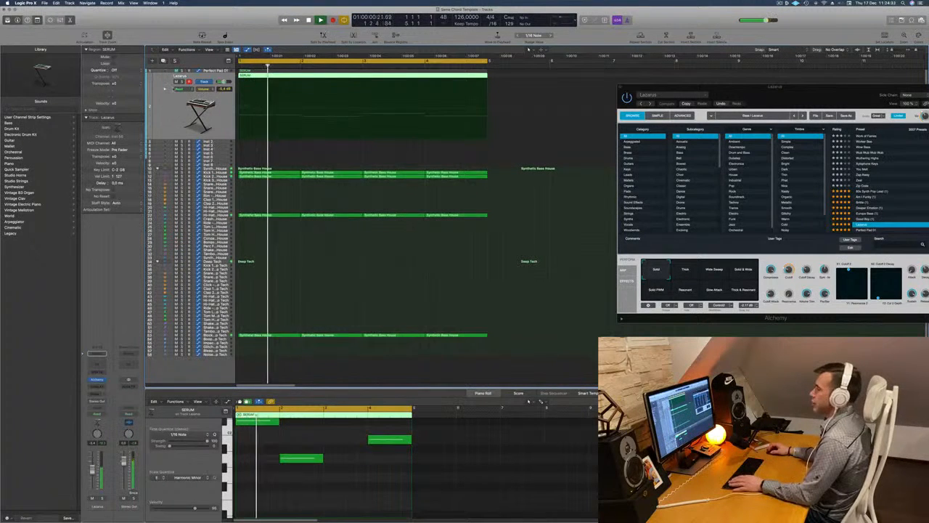
key("Return")
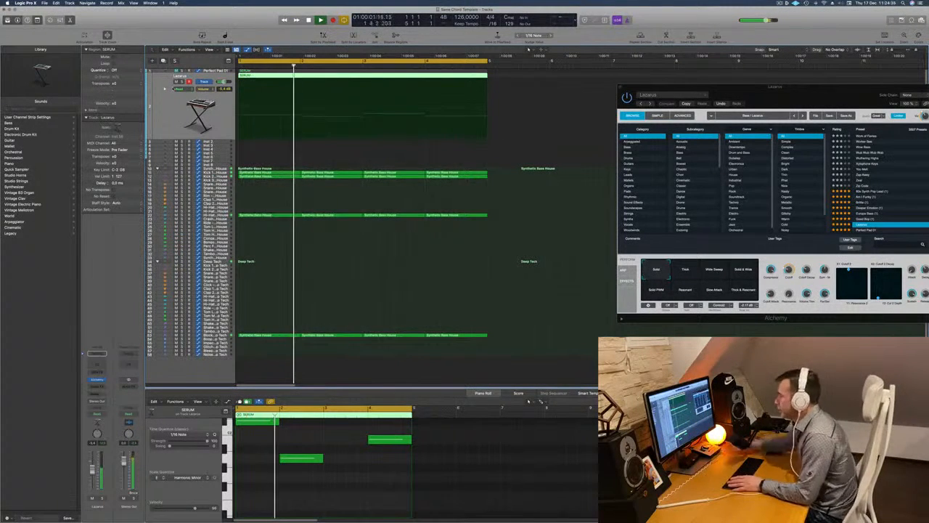
key("Return")
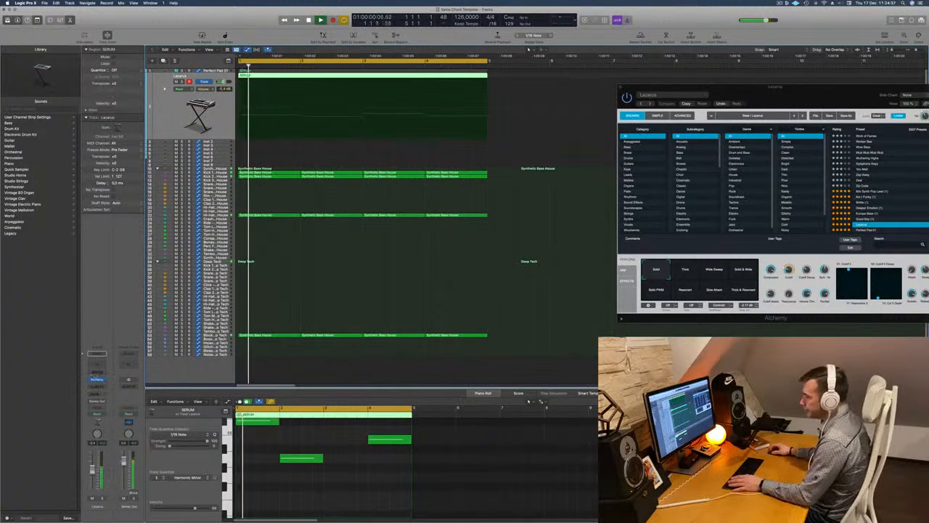
Step: Insert a Compressor on the Lazarus channel and set its side chain to Kick 1 - Synthetic Bass House
left_click(97, 386)
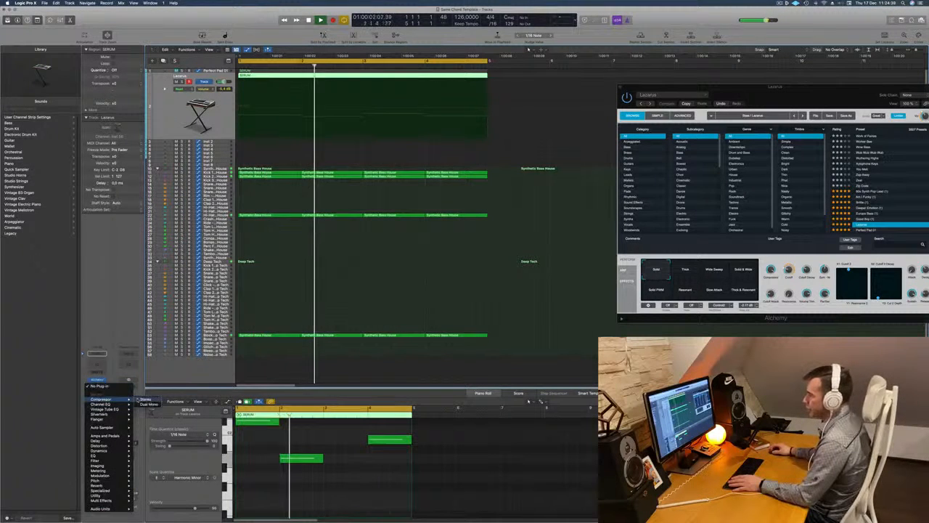
left_click(107, 400)
left_click_drag(442, 90, 436, 113)
key("Return")
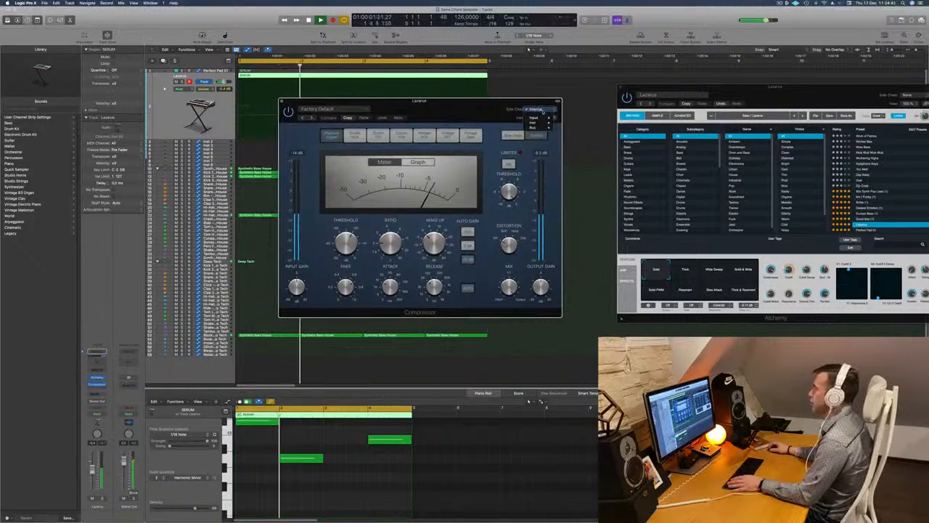
mouse_move(546, 126)
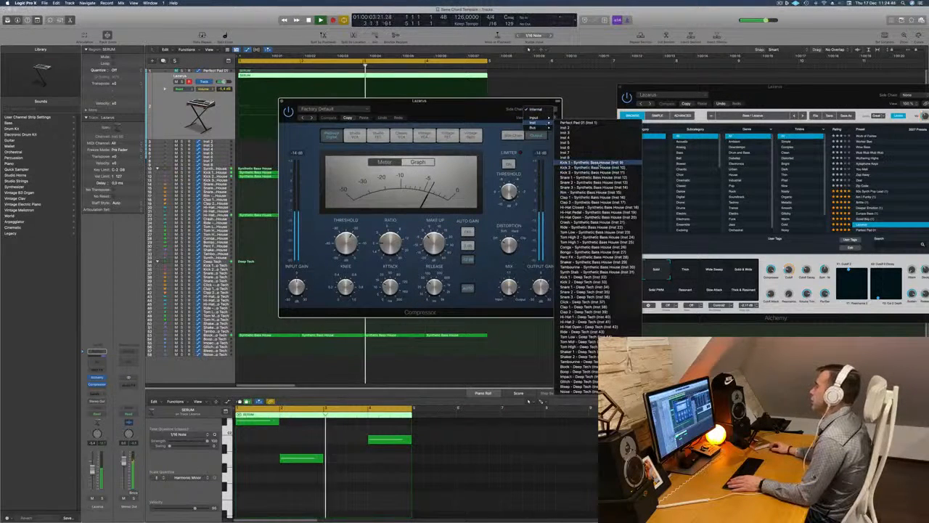
left_click(419, 106)
left_click_drag(428, 106, 453, 112)
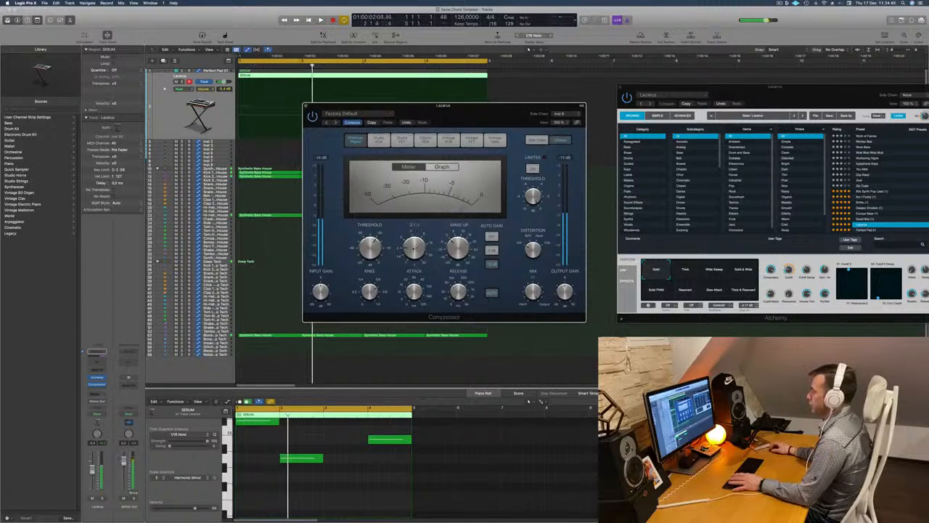
Step: Replay the loop to hear the side-chained Lazarus sound and close the Compressor window
key("space")
key("space")
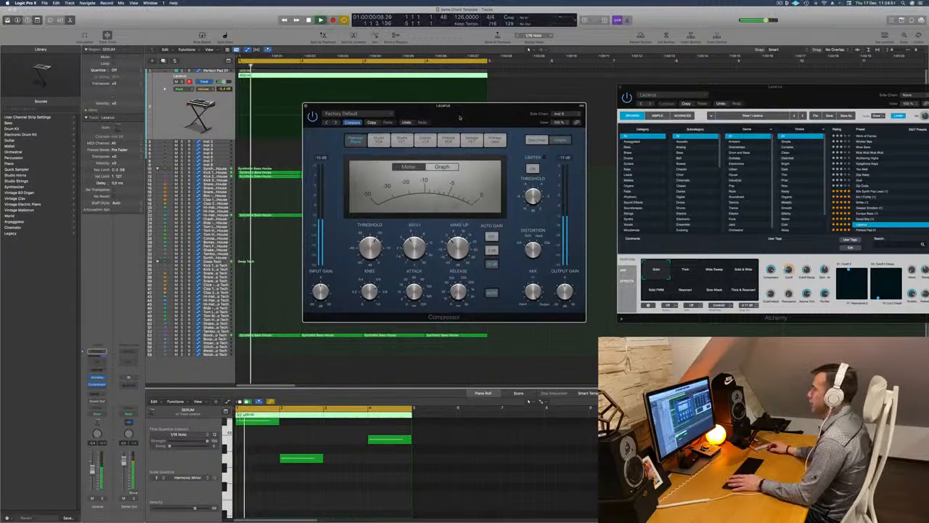
left_click_drag(434, 105, 513, 89)
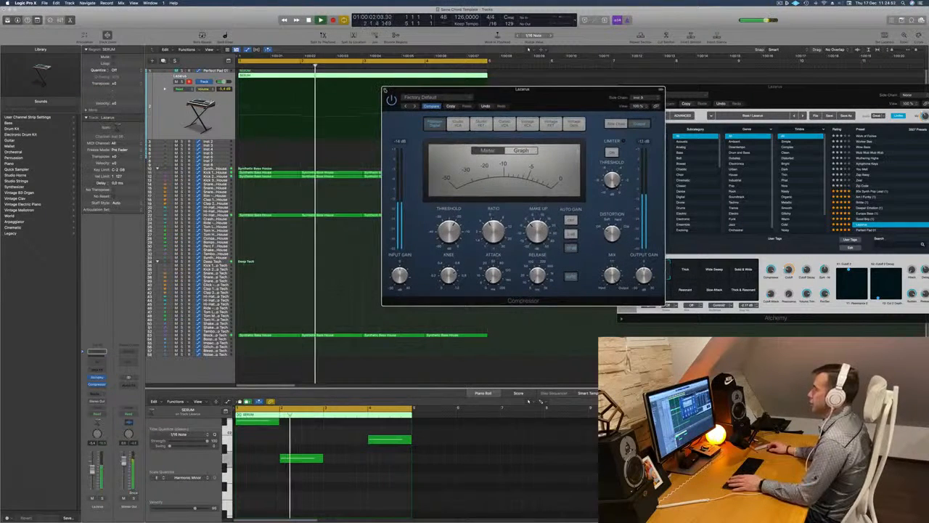
left_click(385, 89)
key("space")
key("space")
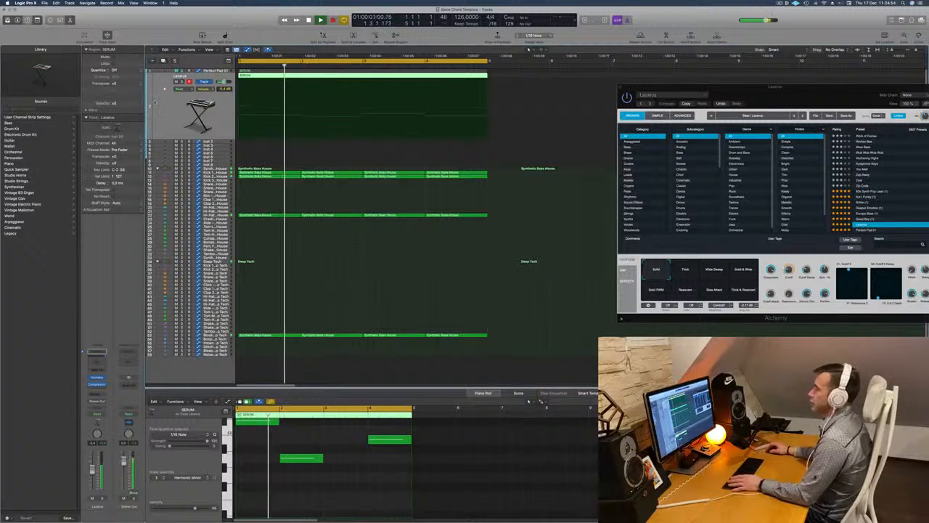
Step: Duplicate the Lazarus track with its settings and move the SERUM region down onto the new track
left_click(300, 87)
key("space")
key("space")
left_click(304, 75)
key("super+d")
left_click_drag(304, 76, 302, 87)
key("space")
Step: Unmute the Perfect Pad 01 track, play the loop with it, and mute the track again
left_click(186, 73)
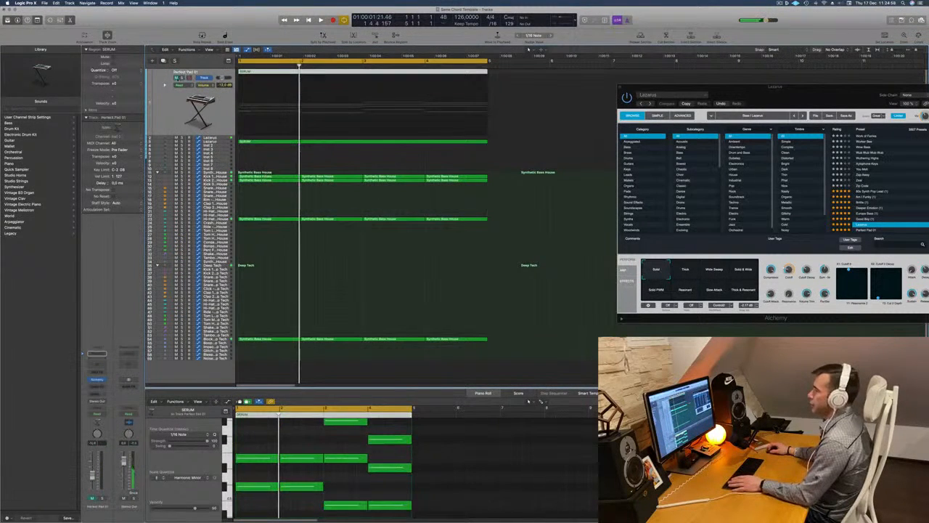
left_click(177, 78)
key("space")
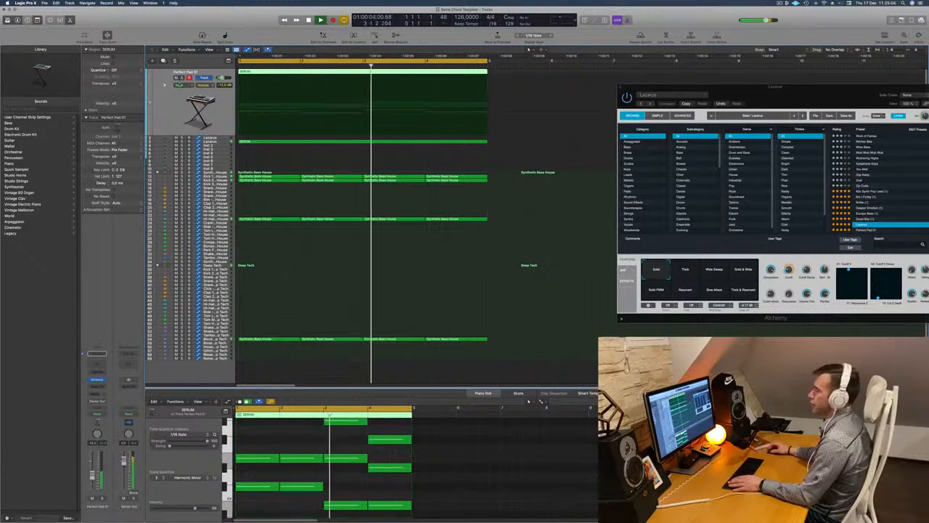
key("Return")
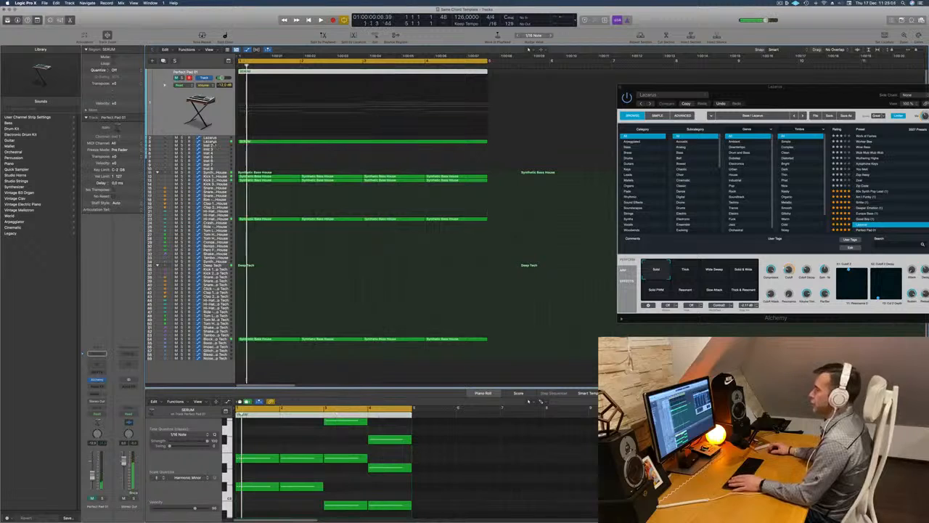
Step: Select the duplicated Lazarus track and show only its SERUM region in the Piano Roll
left_click(217, 141)
key("space")
key("space")
scroll(270, 445, "right", 3)
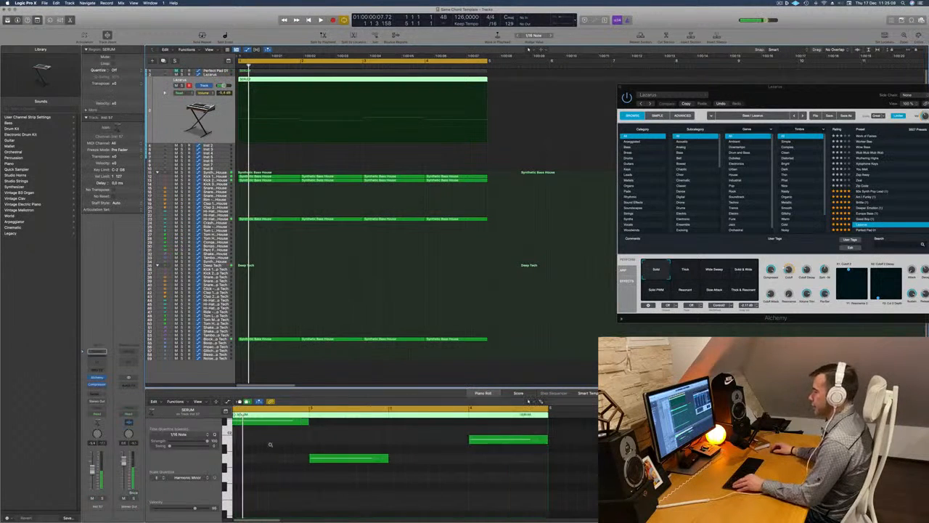
key("Down")
key("Down")
key("Down")
key("Down")
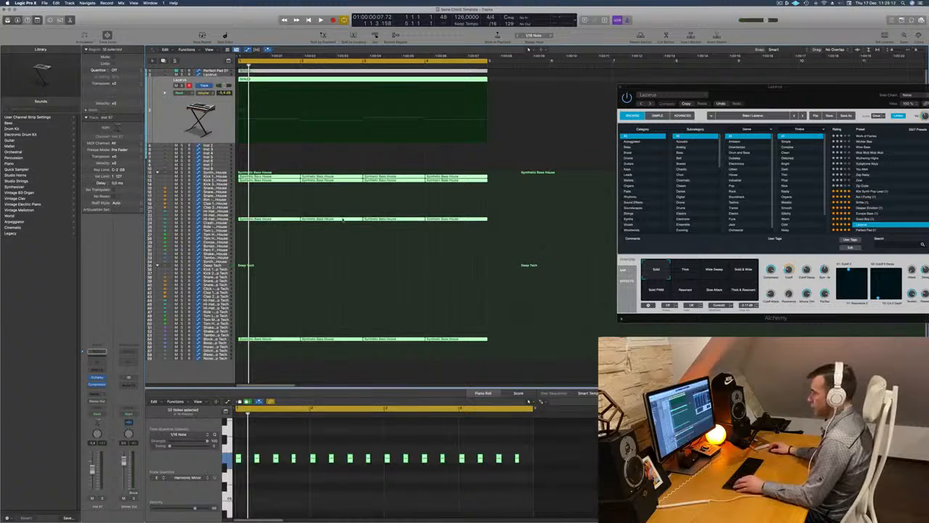
left_click(302, 112)
left_click(300, 80)
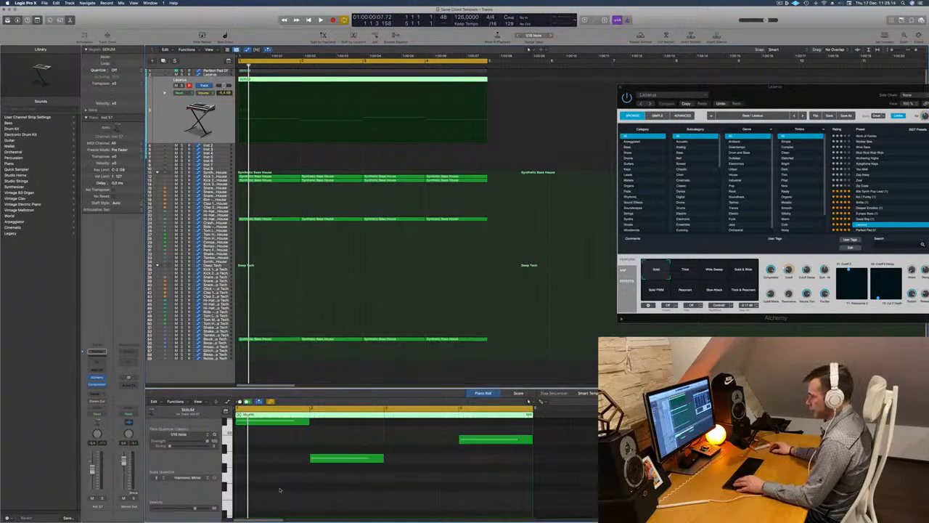
Step: Shorten all four long notes of the SERUM region to stabs of about a sixteenth note and replay
scroll(282, 491, "up", 3)
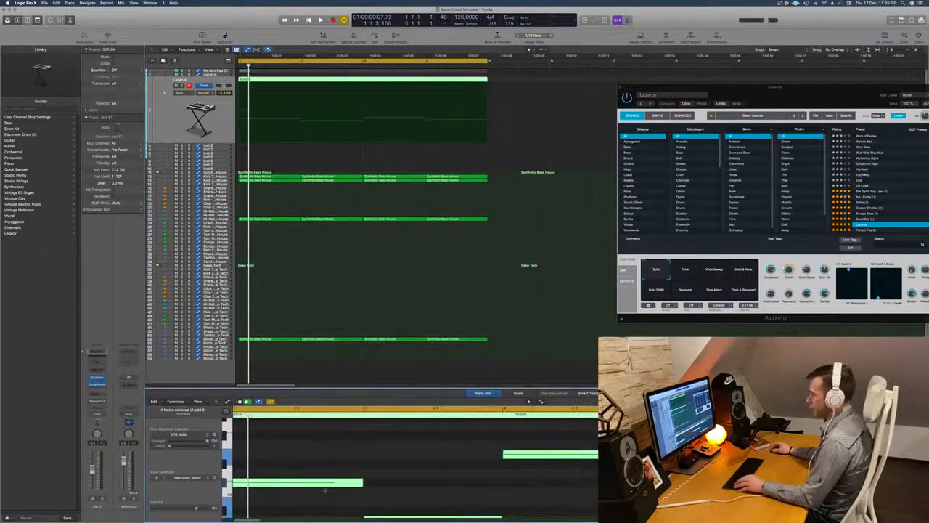
left_click_drag(362, 482, 252, 494)
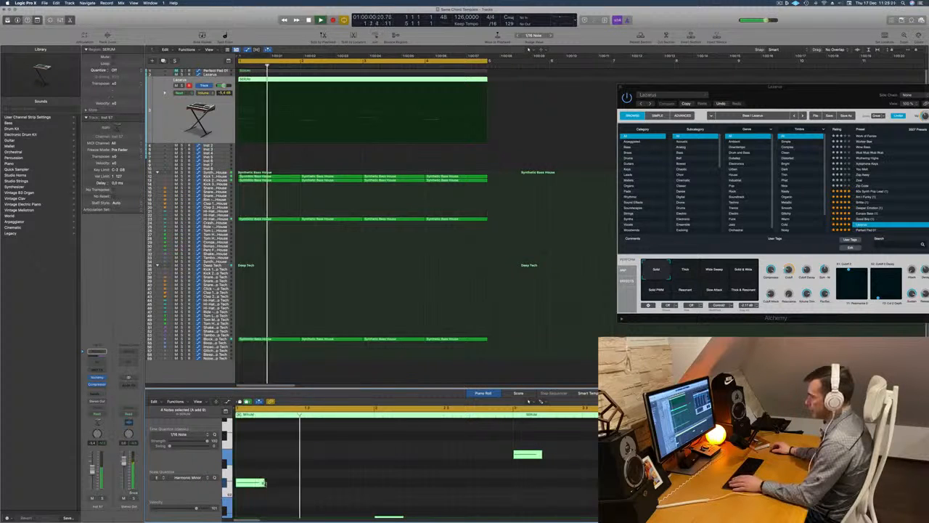
left_click_drag(264, 483, 241, 484)
key("Return")
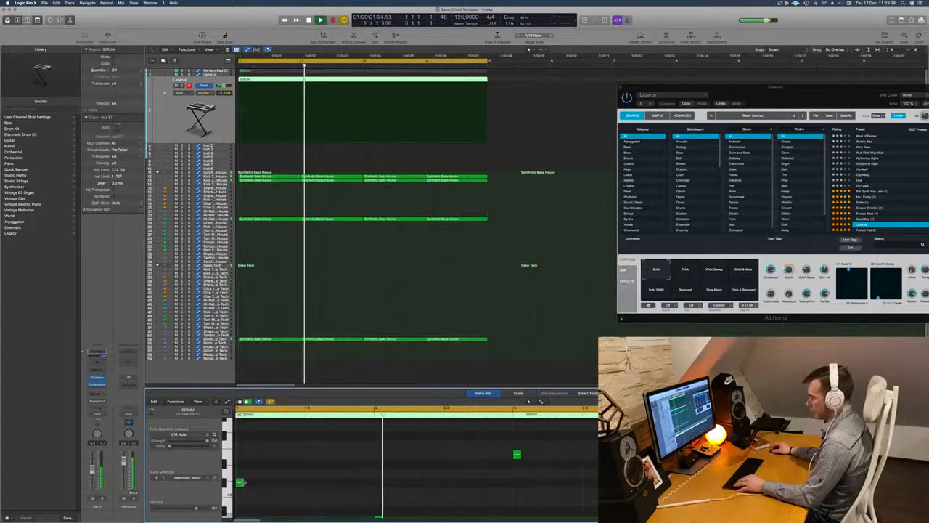
Step: Copy the short SERUM notes within their bars to build a pattern of three notes per bar
key("super+a")
left_click_drag(243, 483, 276, 485)
scroll(308, 490, "down", 3)
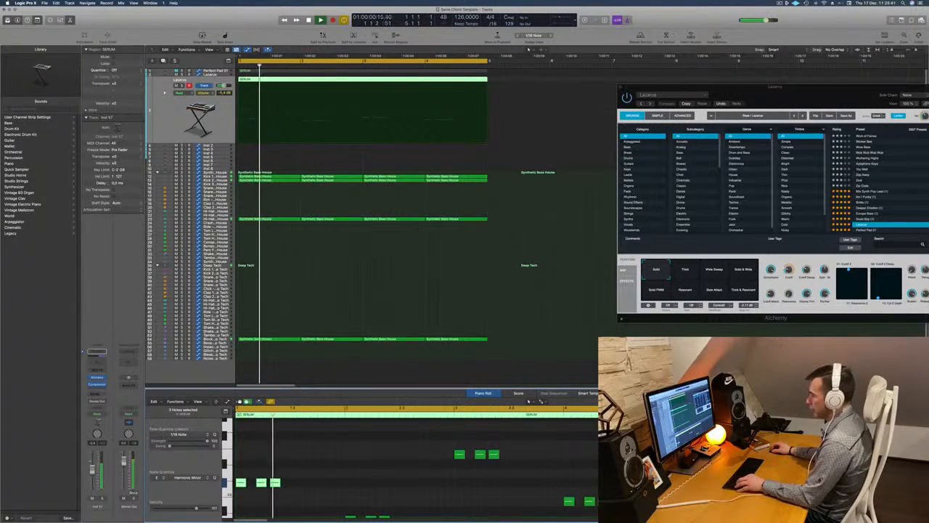
Step: Copy all 12 SERUM notes half a bar later so the three-note pattern repeats within each bar
left_click_drag(244, 486, 298, 487)
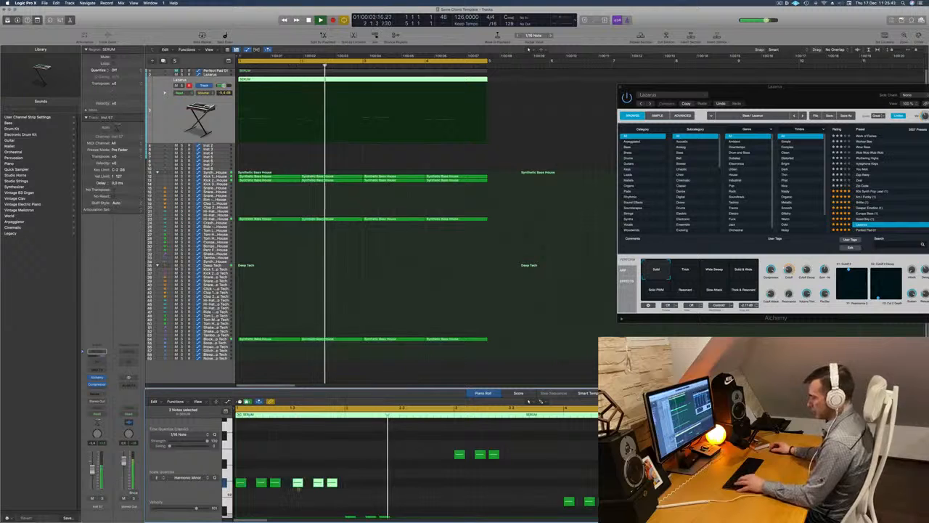
key("super+z")
key("Return")
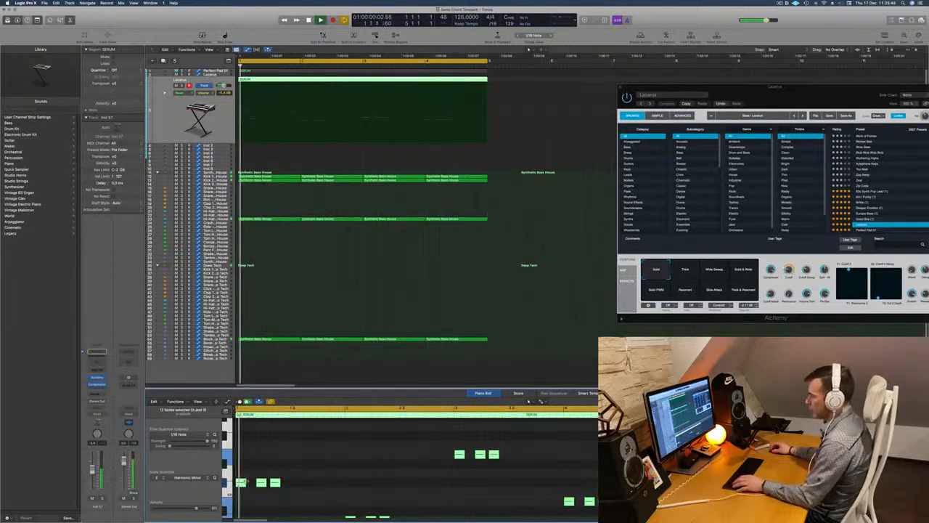
left_click_drag(240, 485, 296, 486)
scroll(294, 484, "left", 3)
scroll(295, 483, "right", 2)
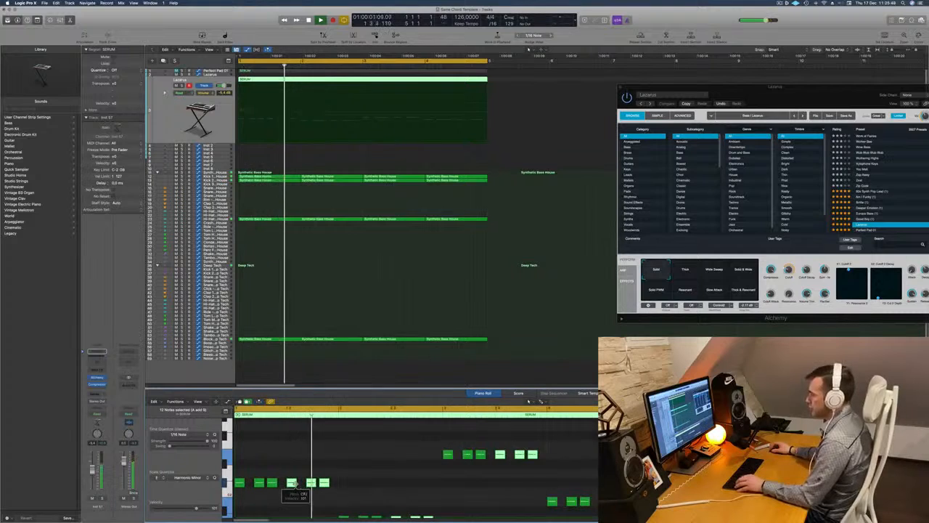
scroll(295, 483, "right", 3)
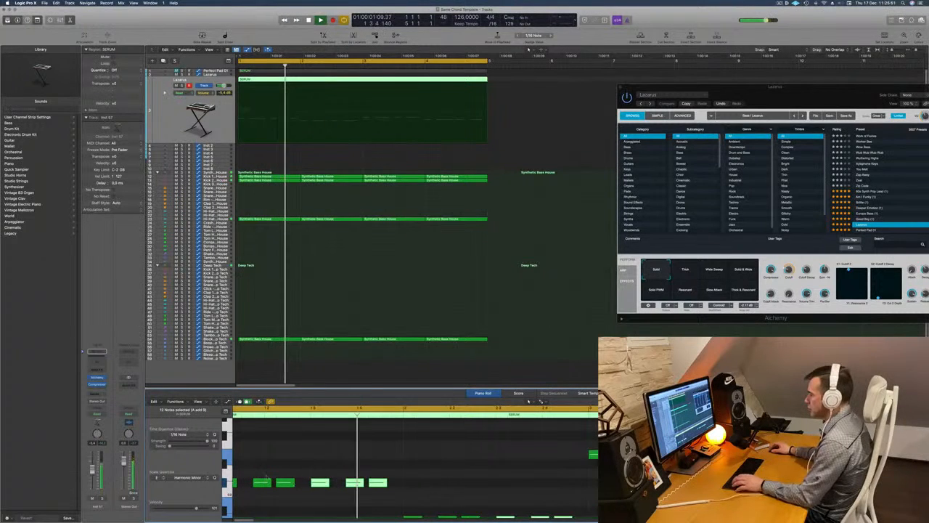
Step: Move the second note of the first bar one sixteenth earlier and replay the loop
key("space")
scroll(274, 474, "left", 1)
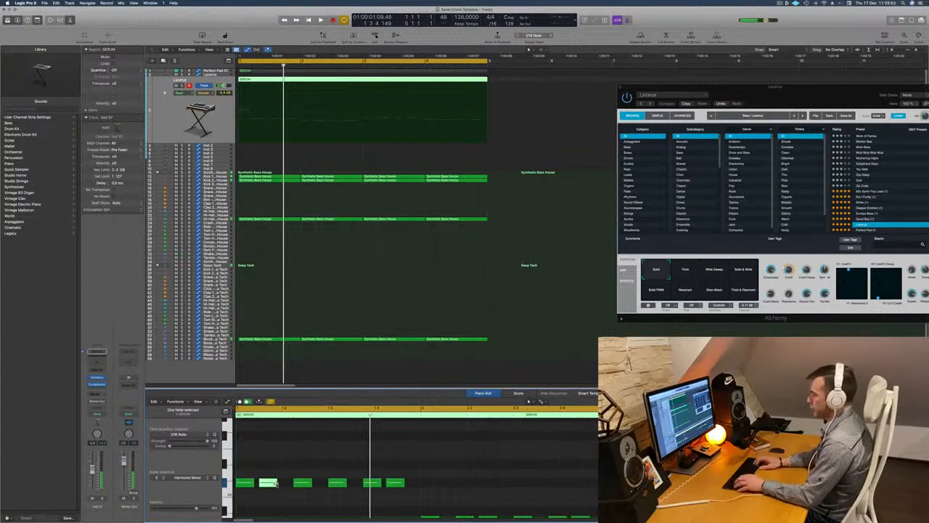
key("Return")
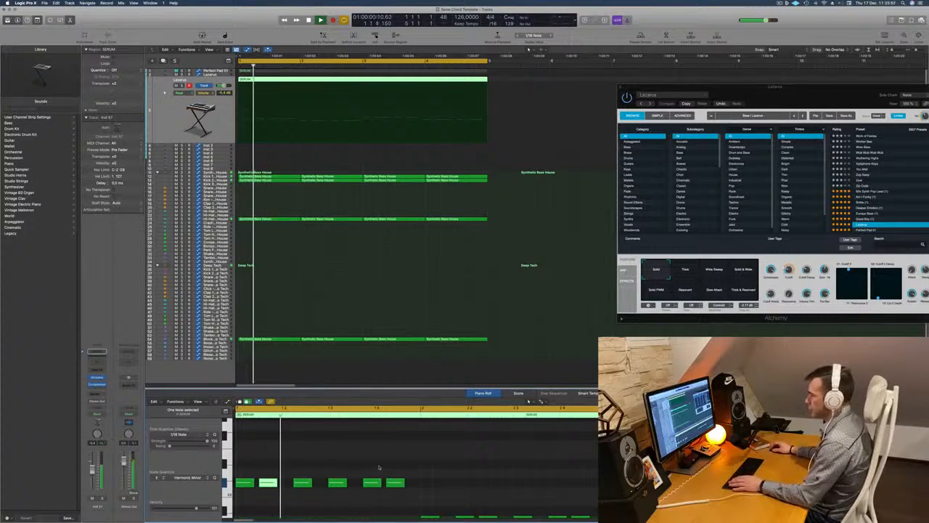
Step: Replace the last three notes of the first bar with a copy of its first three notes
left_click_drag(328, 469, 467, 489)
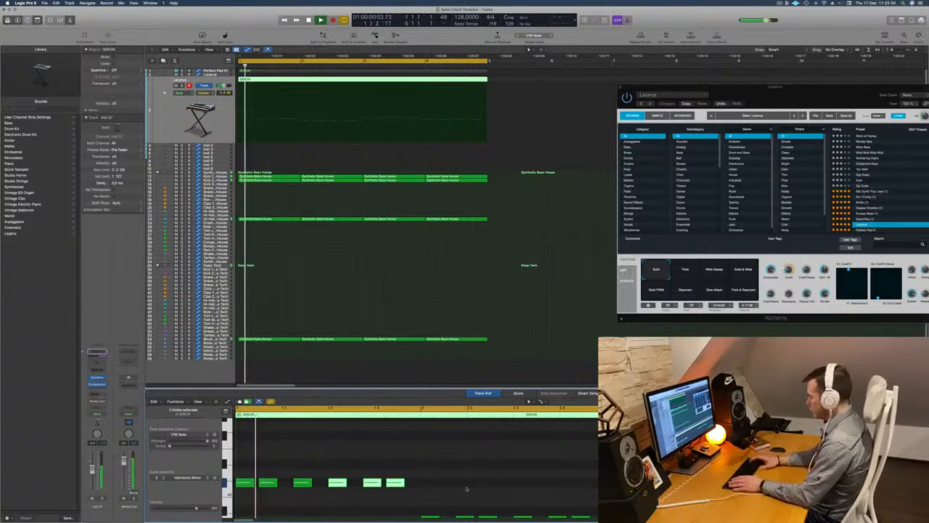
key("Delete")
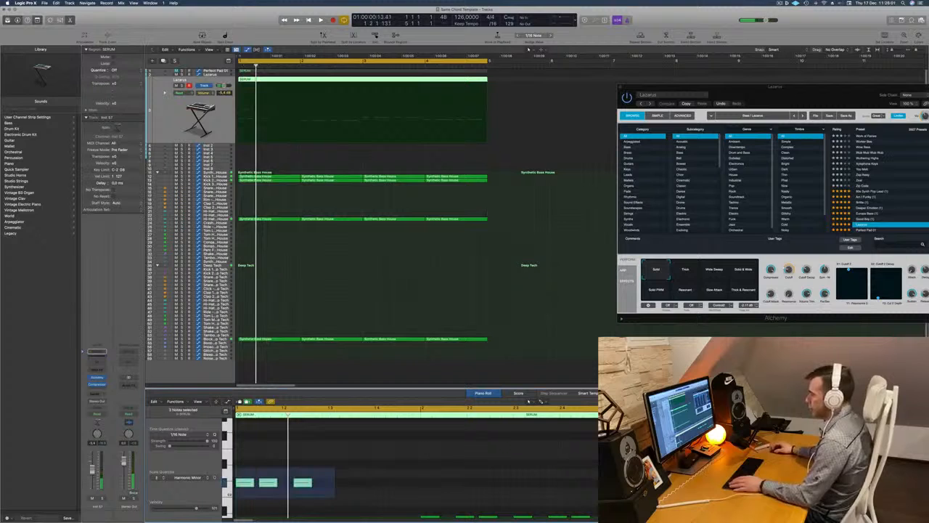
left_click_drag(235, 497, 336, 488)
key("space")
scroll(313, 475, "down", 3)
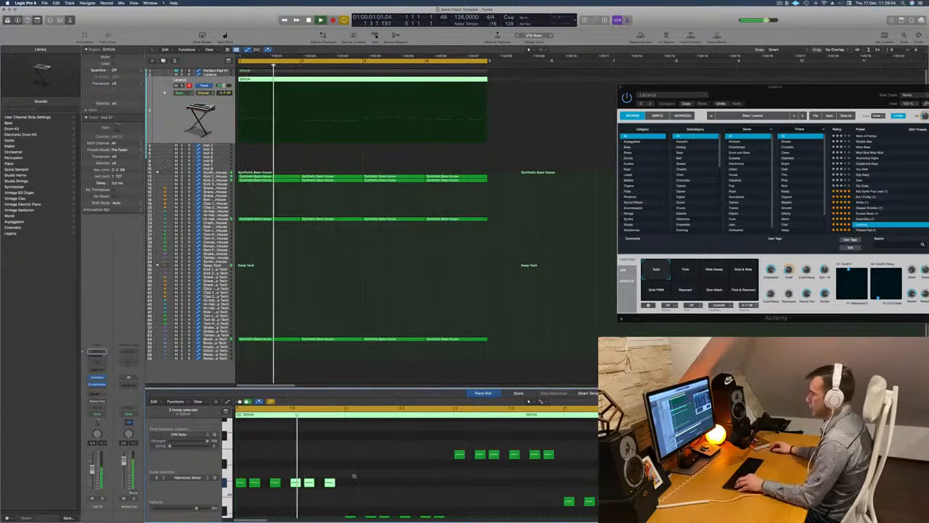
Step: Replay the loop and move the second note of the second bar one sixteenth earlier
scroll(355, 475, "up", 1)
key("Return")
scroll(373, 479, "down", 1)
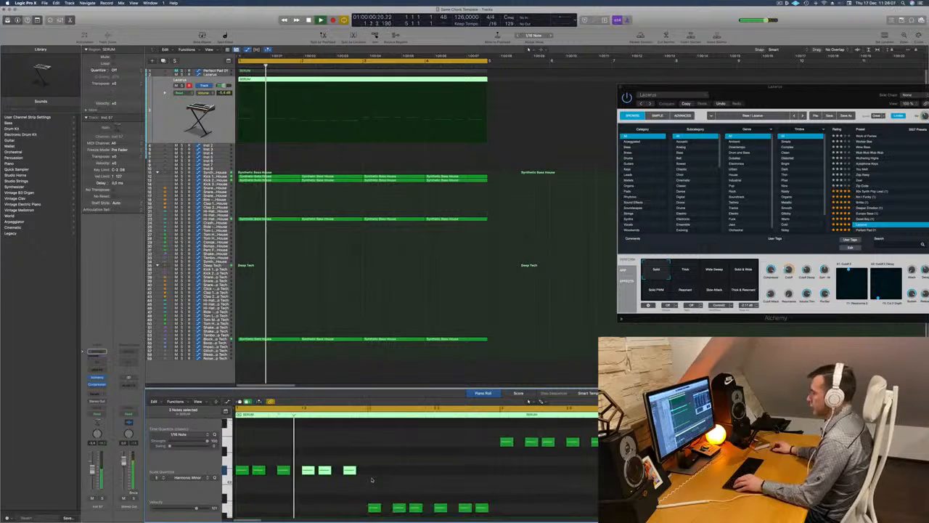
key("Return")
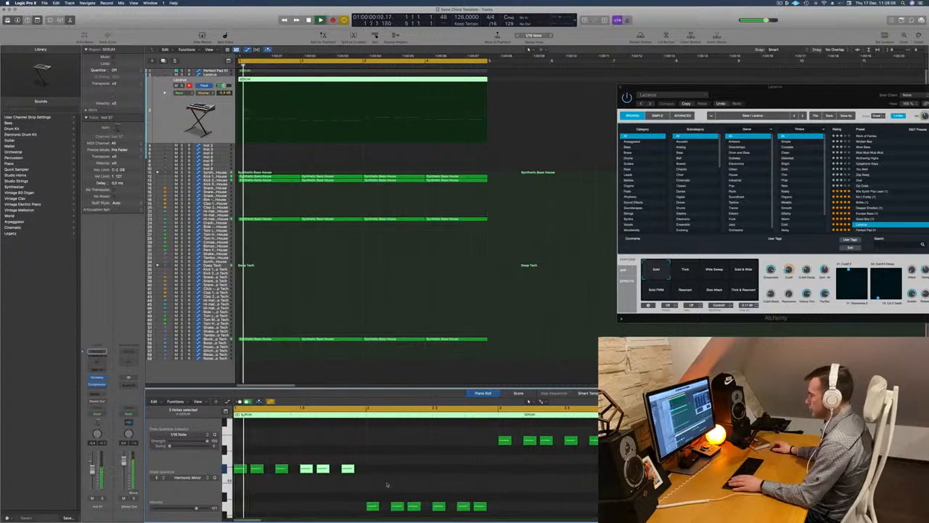
left_click(390, 506)
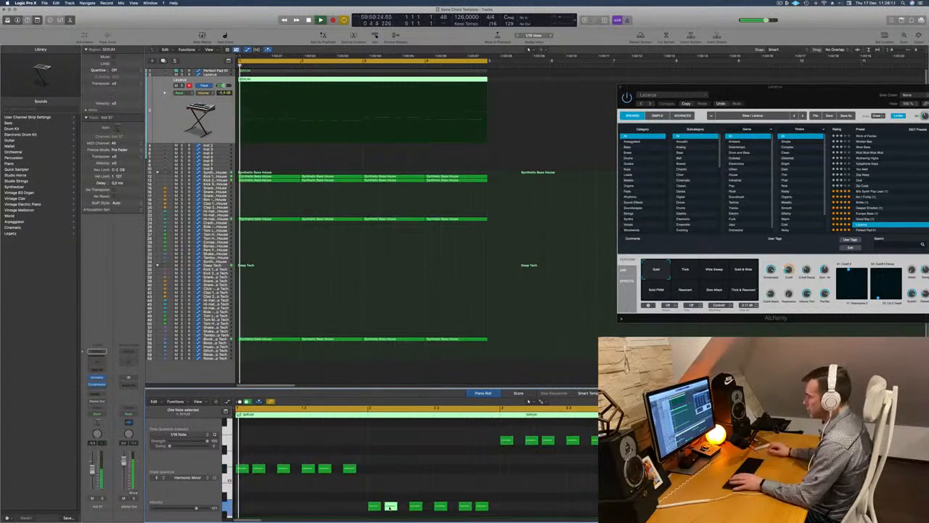
scroll(429, 486, "down", 2)
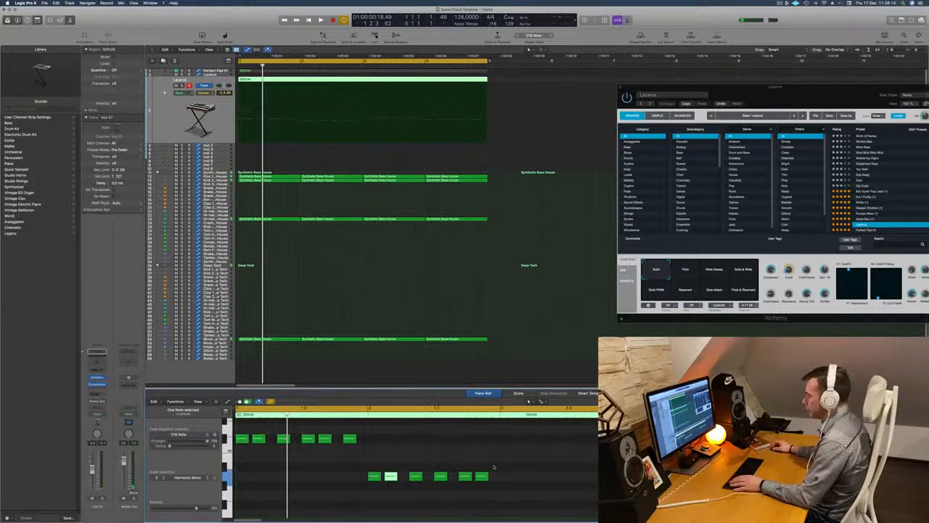
Step: Replace the last three notes of the second bar with a copy of its first three notes
left_click(376, 478)
left_click_drag(380, 479, 441, 482)
scroll(526, 483, "up", 4)
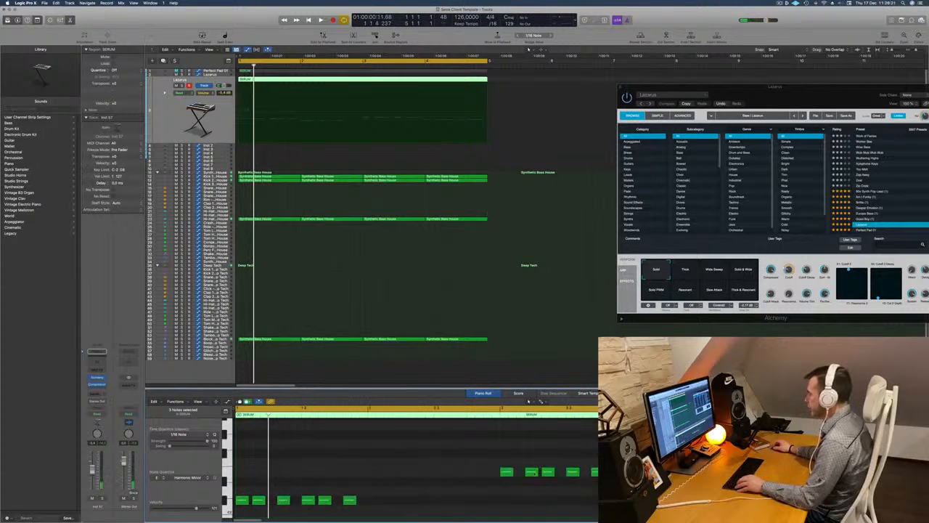
Step: Move the third bar's second note one sixteenth earlier, repeat the three-note pattern in its second half, and replay the loop
key("space")
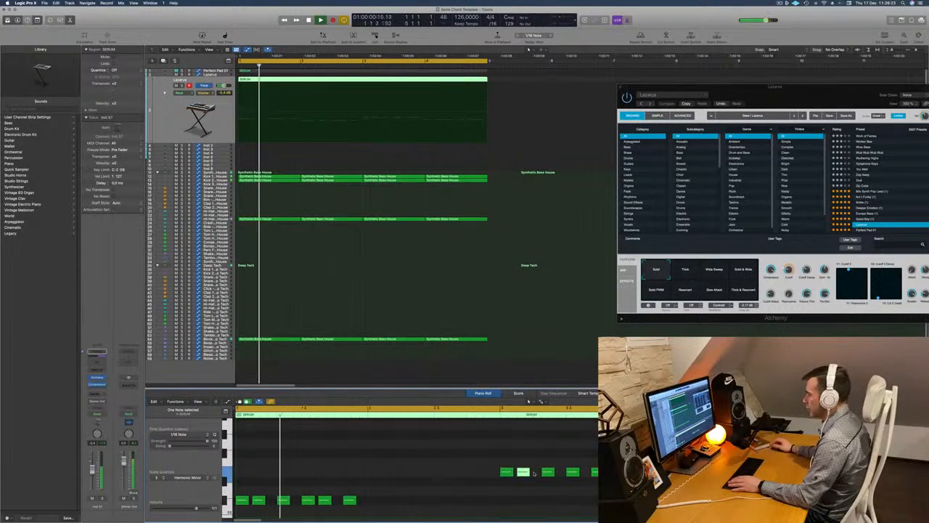
scroll(572, 449, "down", 2)
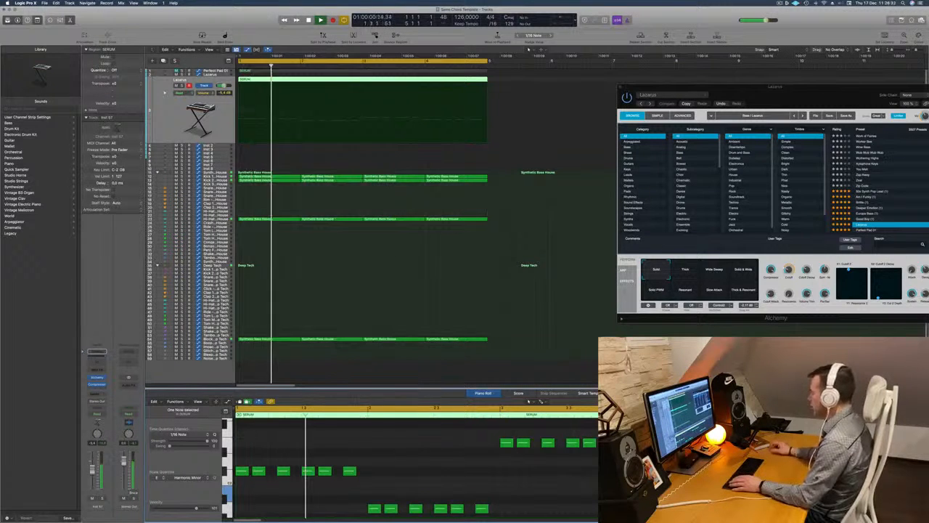
key("space")
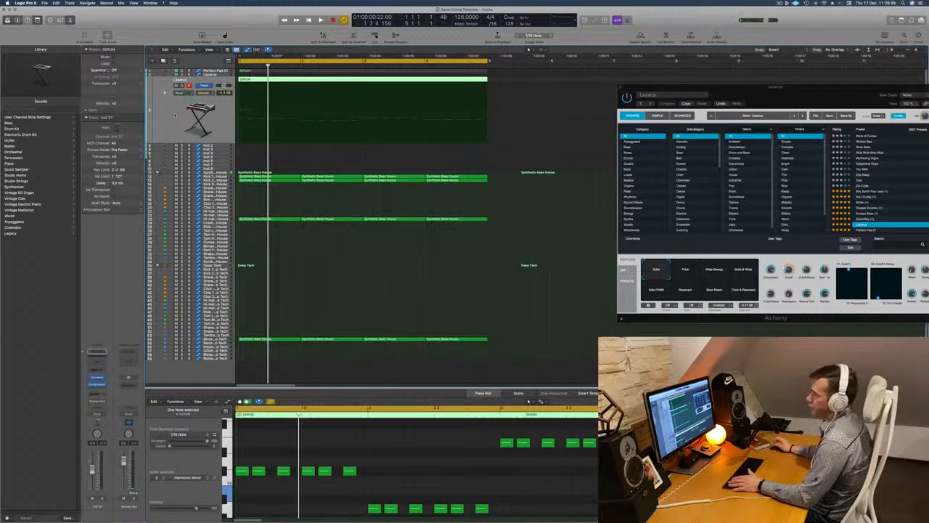
key("space")
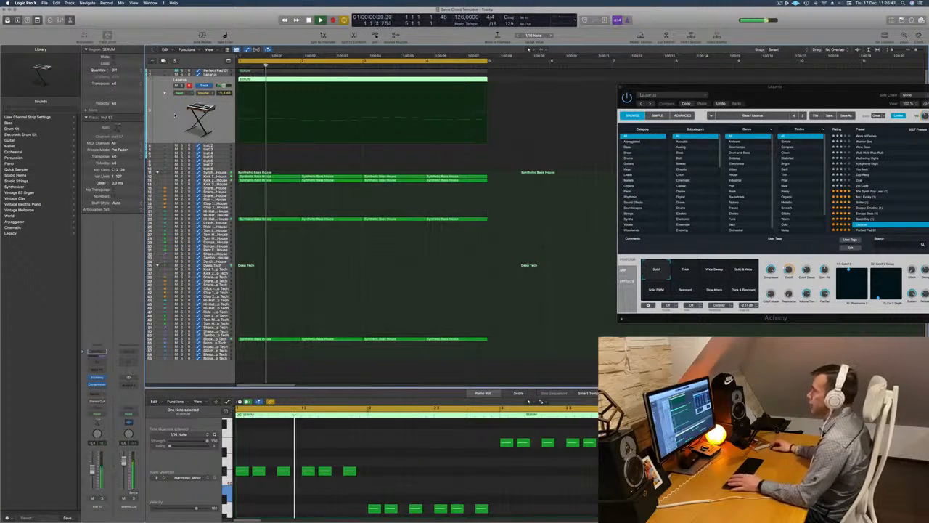
Step: Open the SERUM region's Alchemy synth, filter its presets to the Bass category and load Whopper
left_click(98, 378)
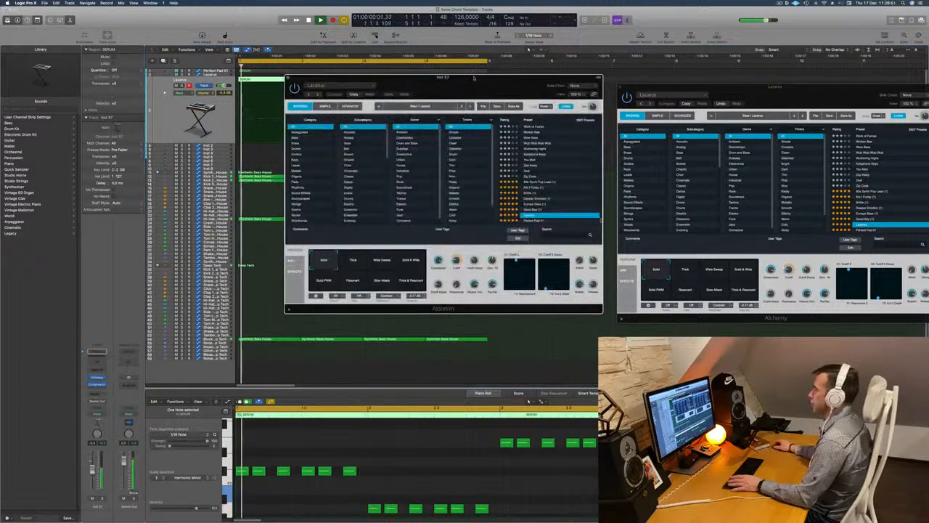
left_click_drag(474, 78, 497, 76)
left_click(339, 136)
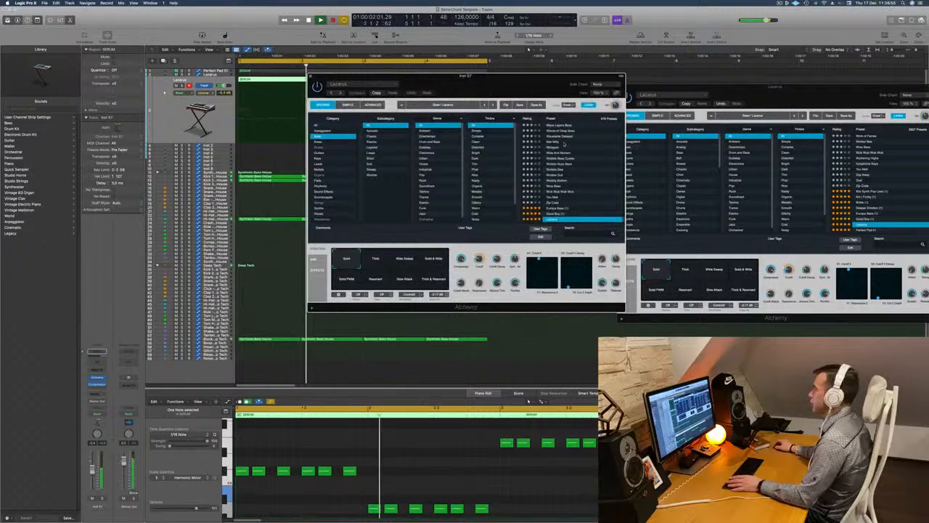
left_click(558, 149)
key("Return")
left_click_drag(544, 76, 616, 73)
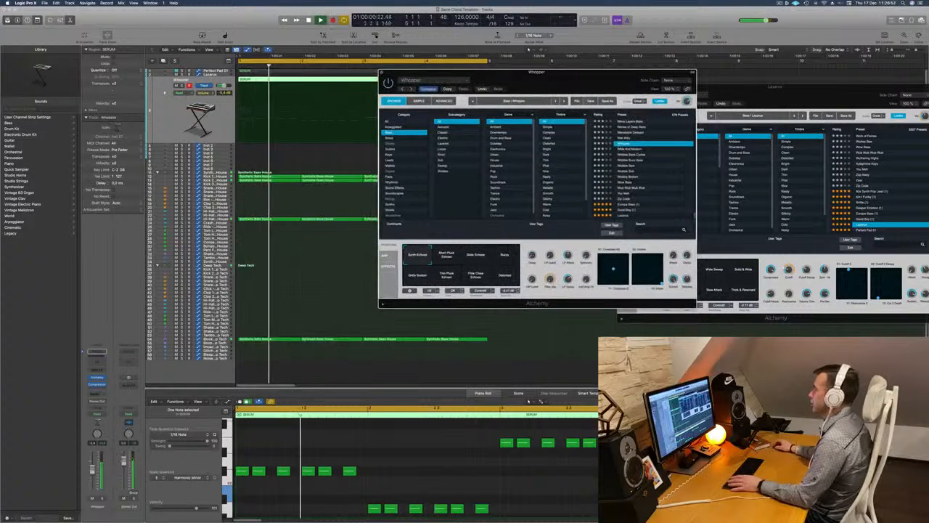
Step: Audition bass presets such as Wobble Bass Cycles, Wide Bass, Zip Code and Europa Bass over the loop, then load Good Boy
key("Return")
left_click(631, 148)
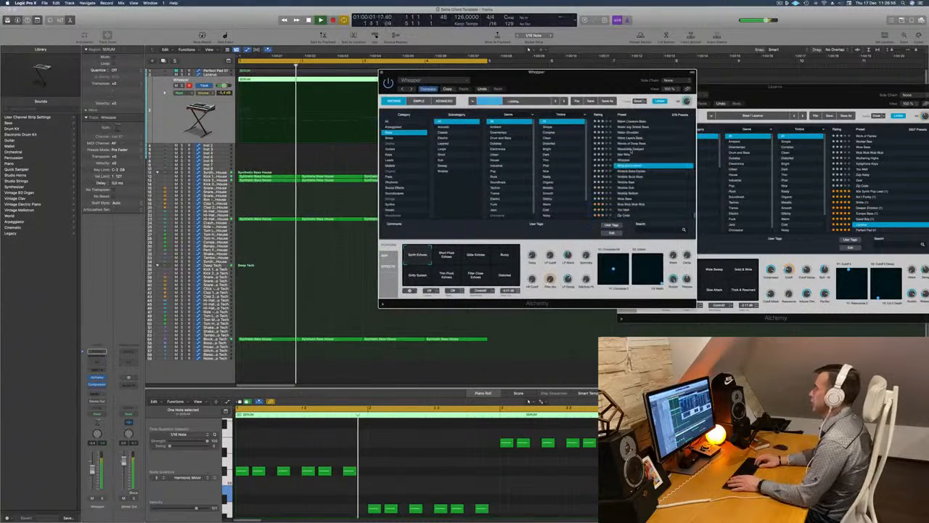
left_click(630, 171)
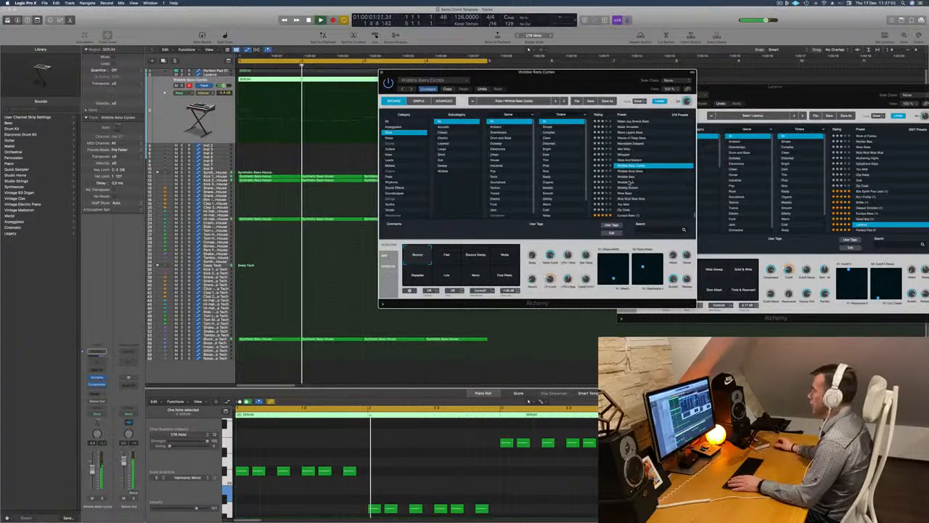
left_click(630, 182)
left_click(631, 192)
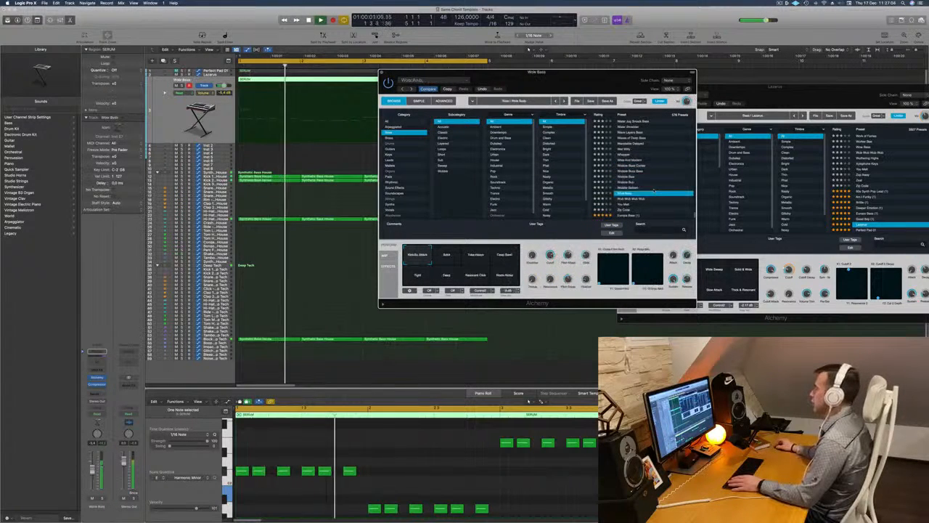
left_click(632, 188)
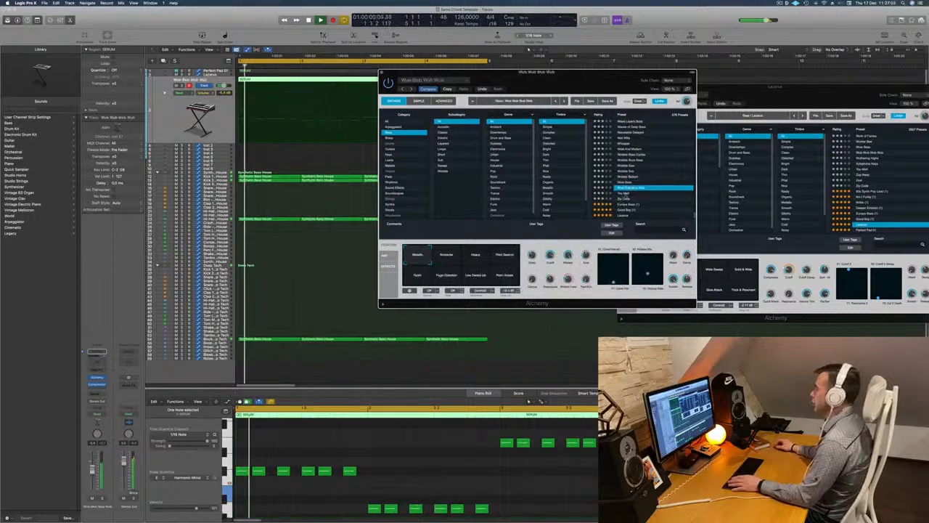
left_click(631, 198)
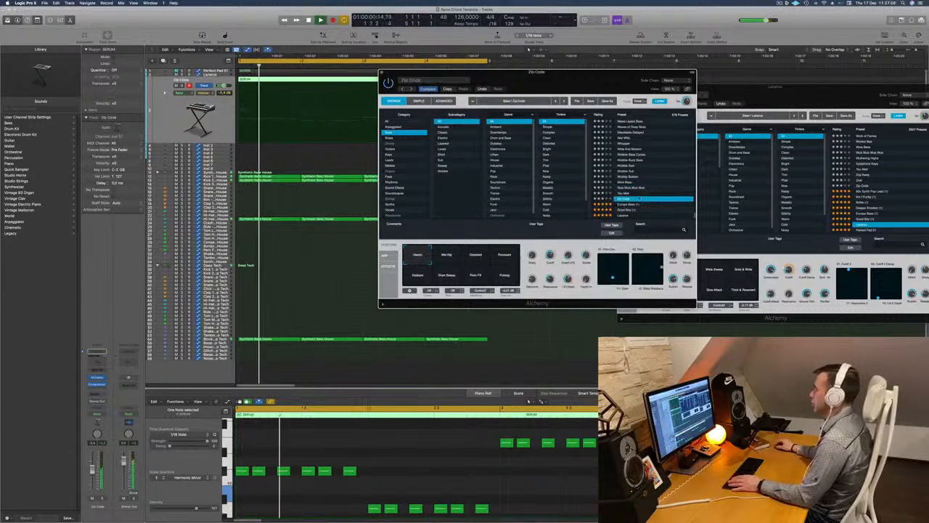
left_click(630, 204)
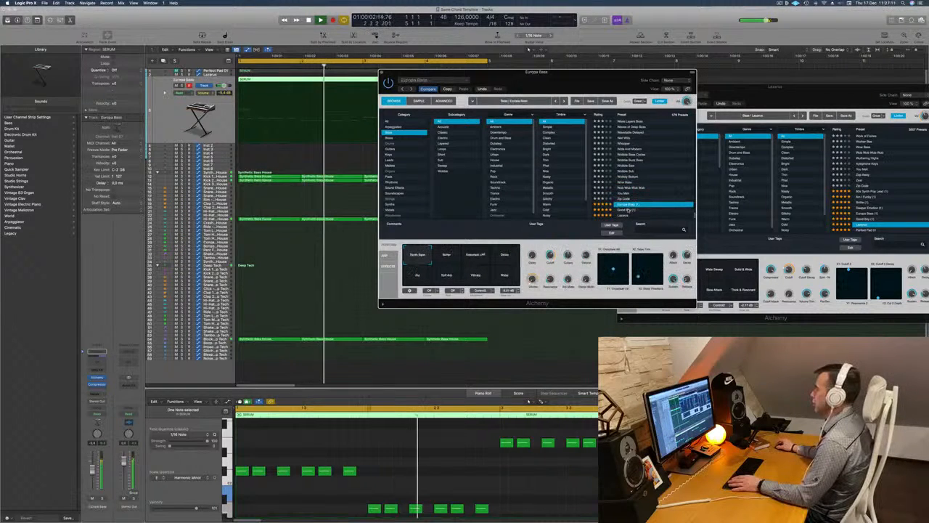
left_click(629, 210)
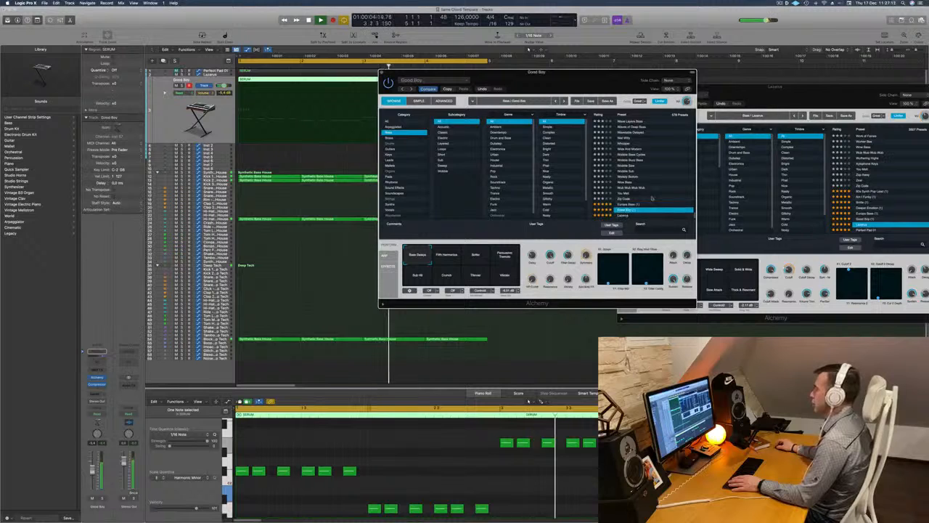
Step: Compare the Softer and Percussive Tremolo variations of the Good Boy preset and select Fifth Harmonics
left_click_drag(586, 79, 662, 63)
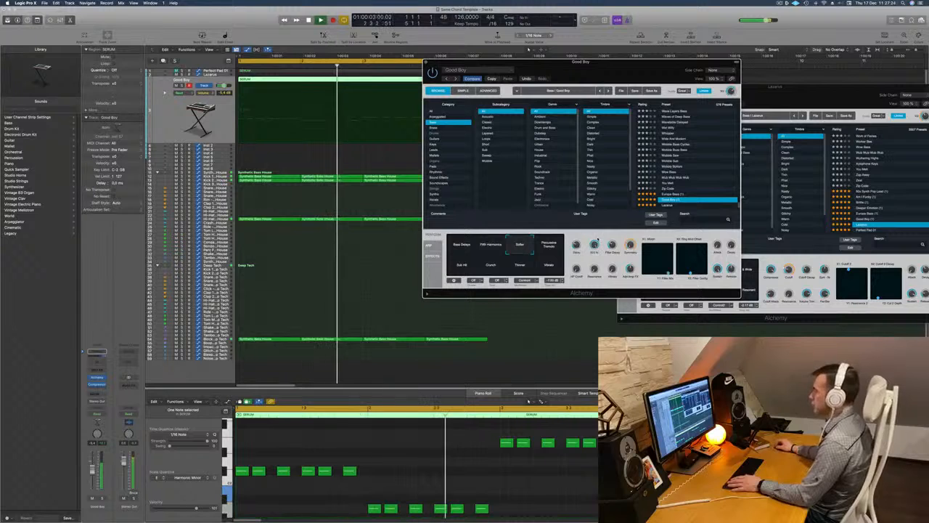
left_click_drag(599, 73, 543, 116)
key("Return")
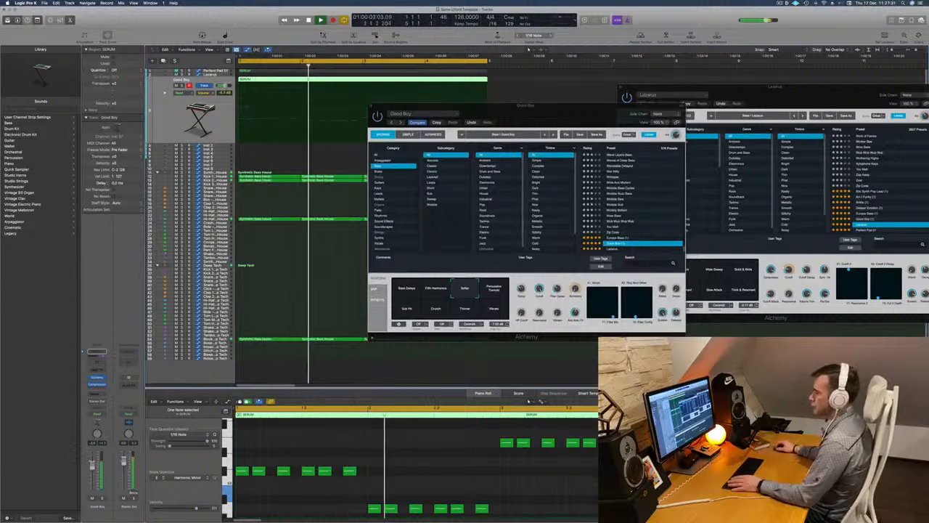
left_click(494, 289)
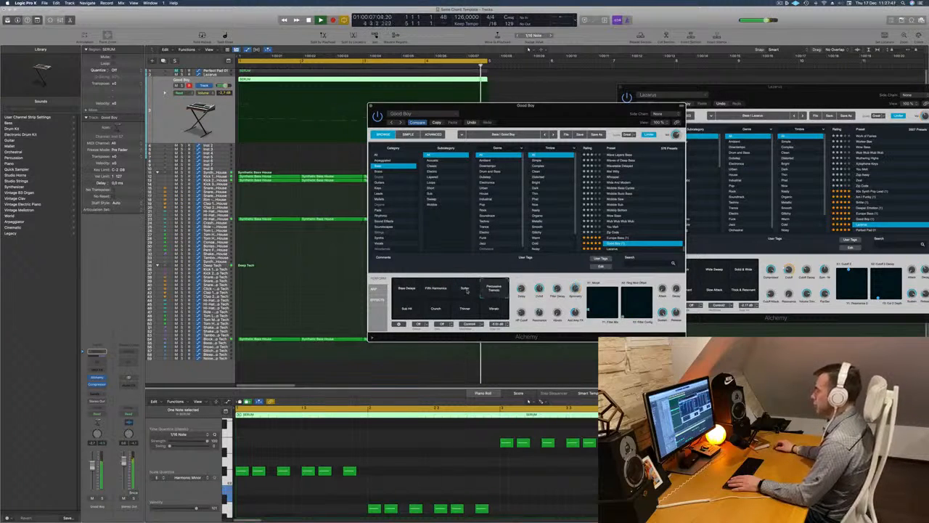
left_click(436, 291)
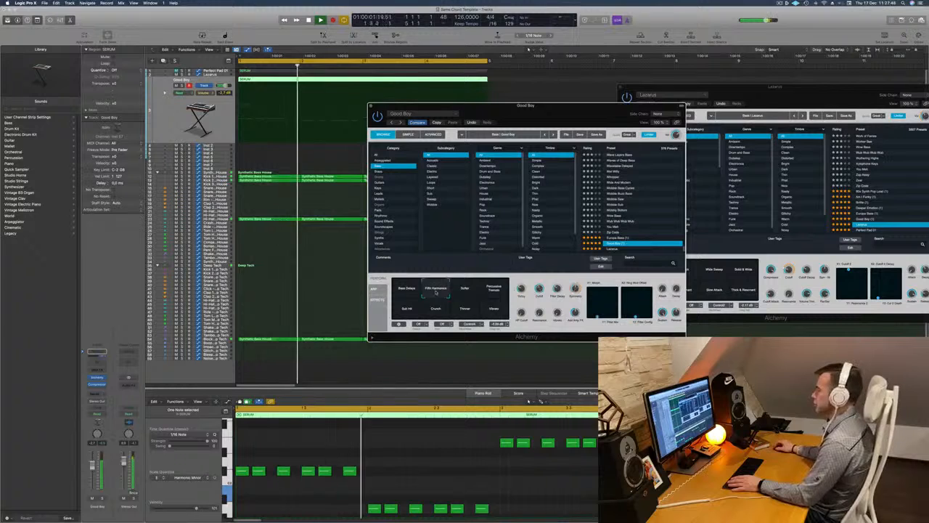
left_click(465, 289)
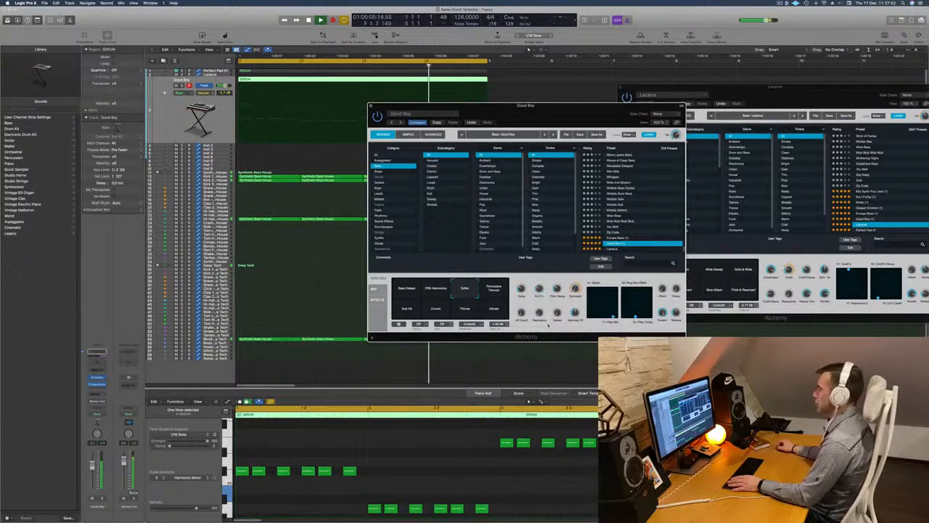
left_click(439, 283)
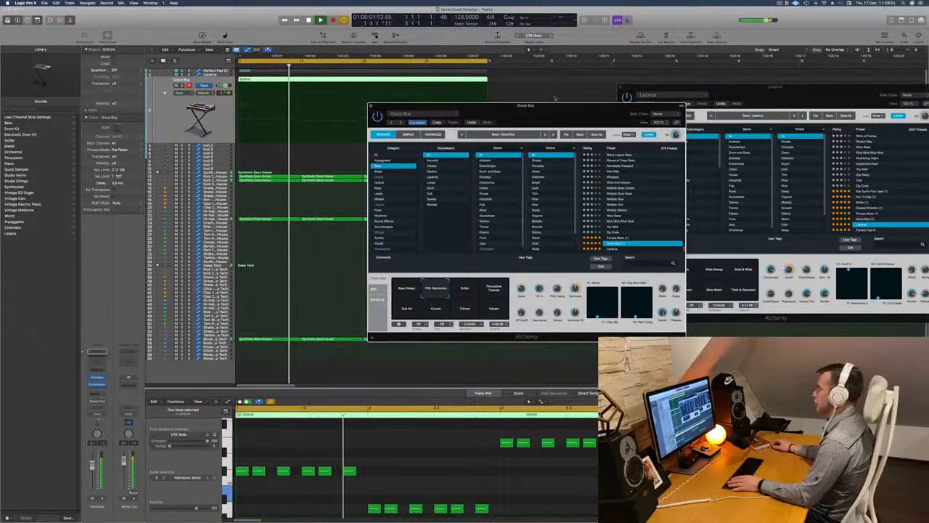
Step: Adjust the Cutoff and HP Cutoff of the Good Boy preset and close its Alchemy window
left_click_drag(560, 113, 660, 141)
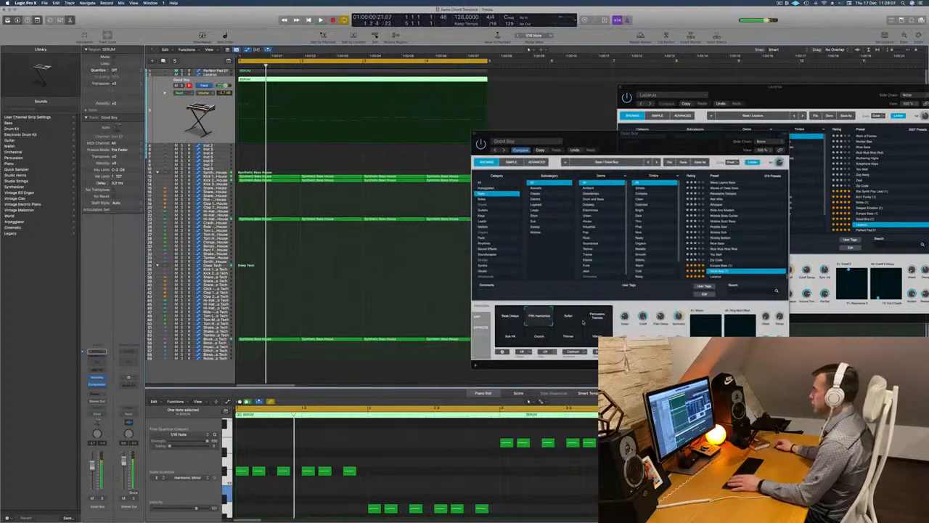
key("space")
left_click(642, 317)
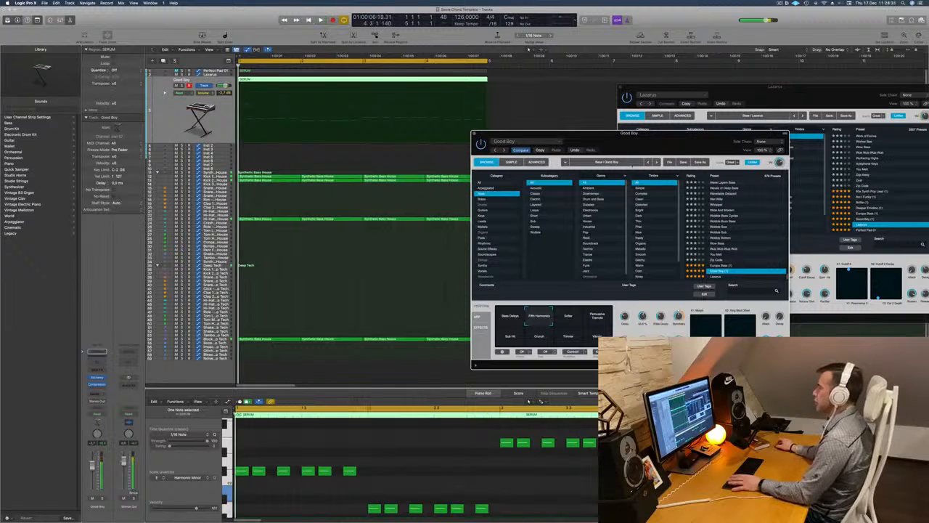
left_click_drag(628, 141, 662, 78)
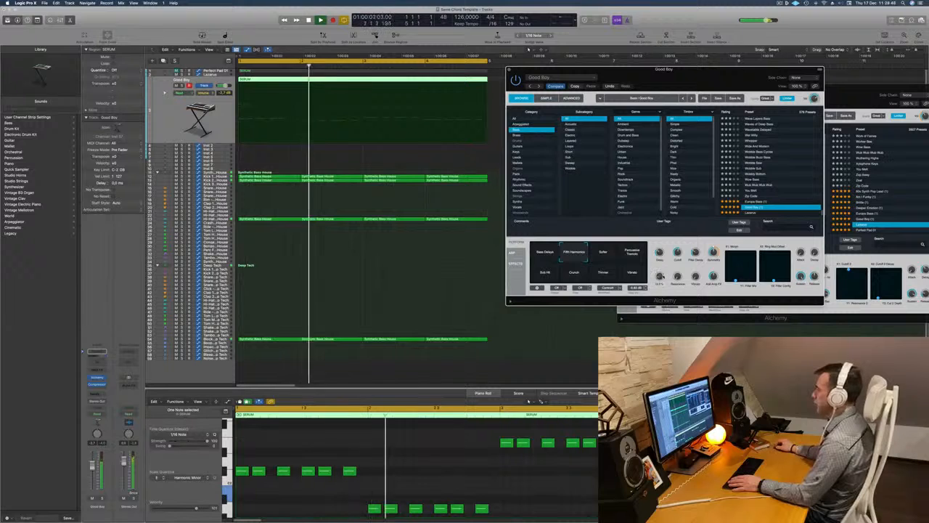
left_click_drag(511, 71, 383, 158)
left_click(383, 157)
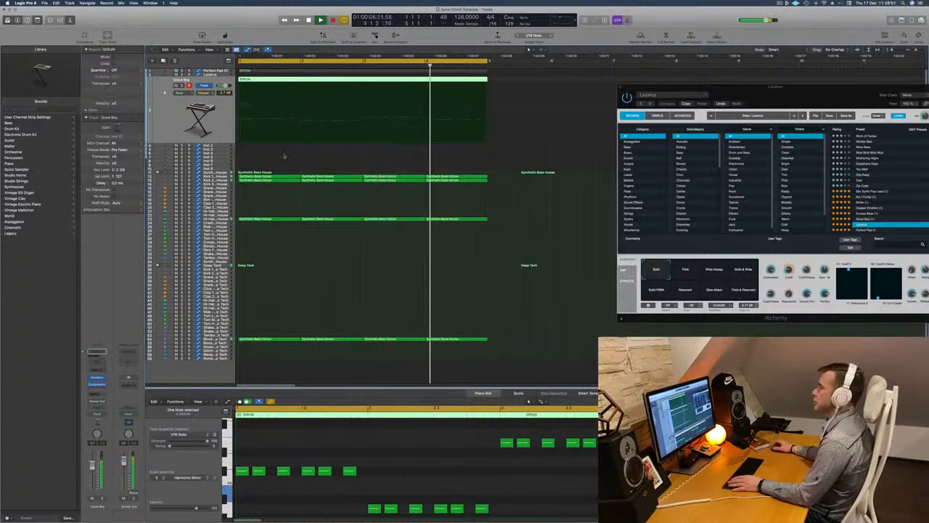
Step: Replay the loop from its start and raise the Block - Deep Tech track's volume to -17.4 dB
scroll(258, 169, "up", 1)
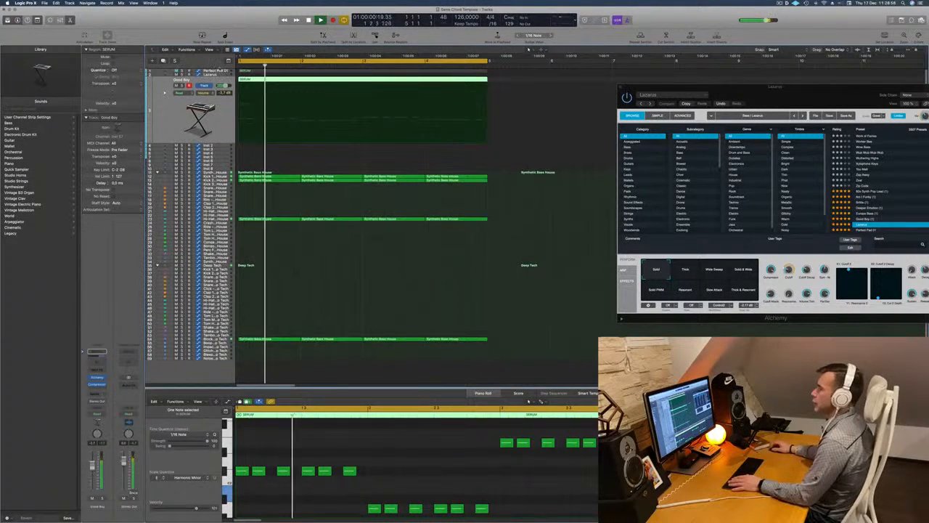
key("Return")
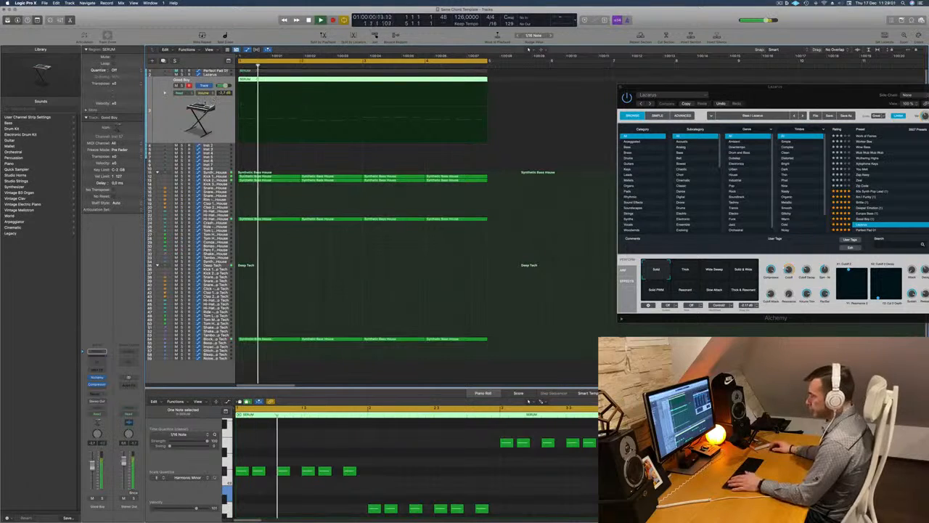
key("Return")
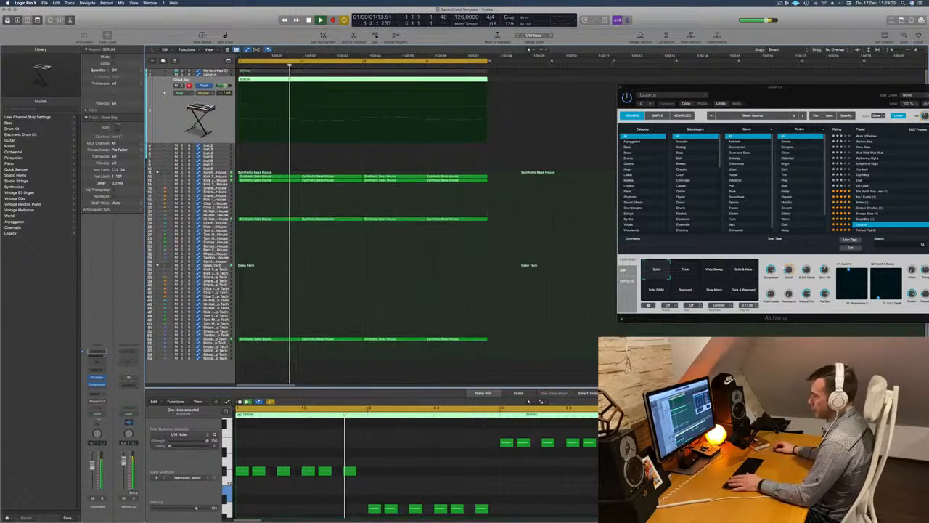
key("Return")
left_click(214, 339)
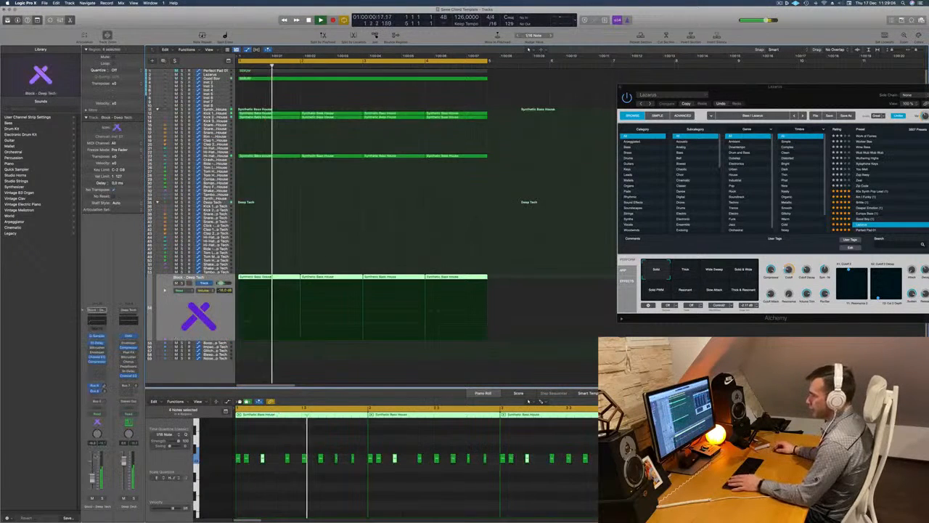
key("Return")
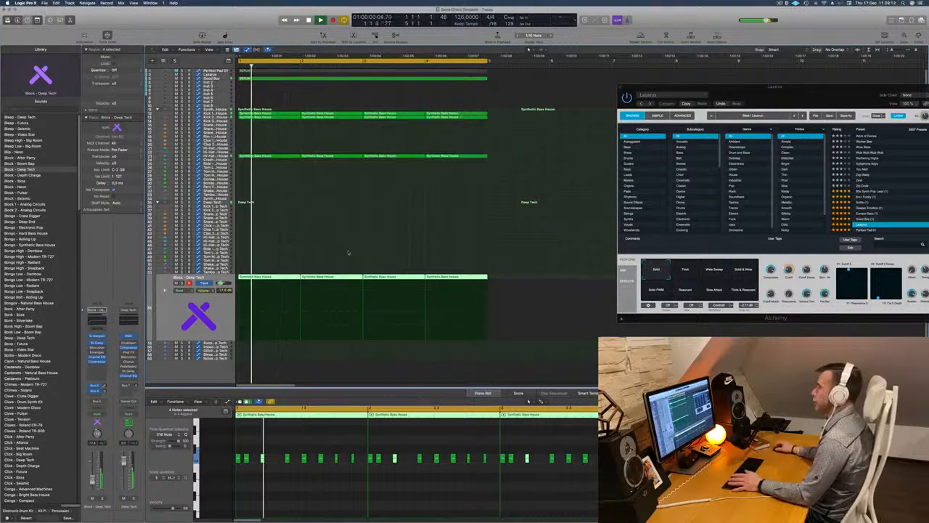
Step: Copy the four Hi-Hat Open regions from the Synthetic Bass House kit to the Hi-Hat Open - Deep Tech track
key("space")
key("space")
left_click(485, 158)
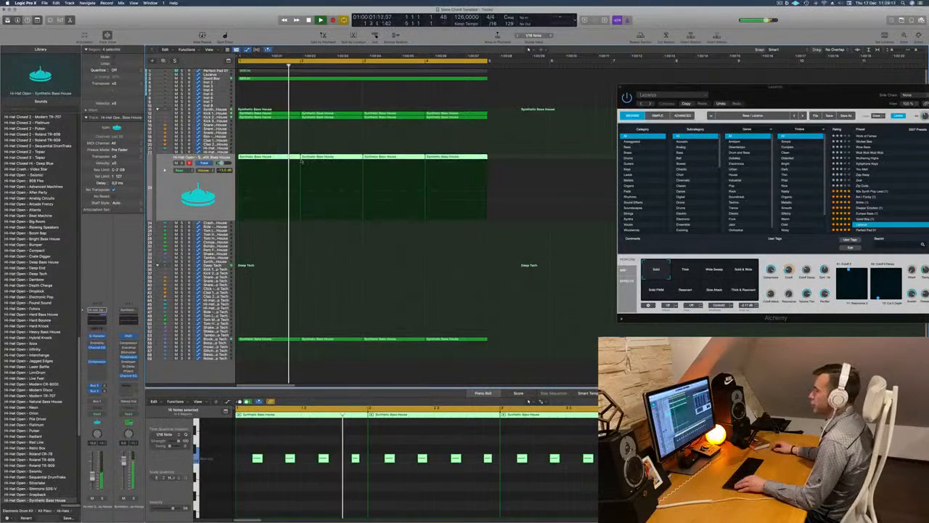
left_click_drag(269, 166, 268, 306)
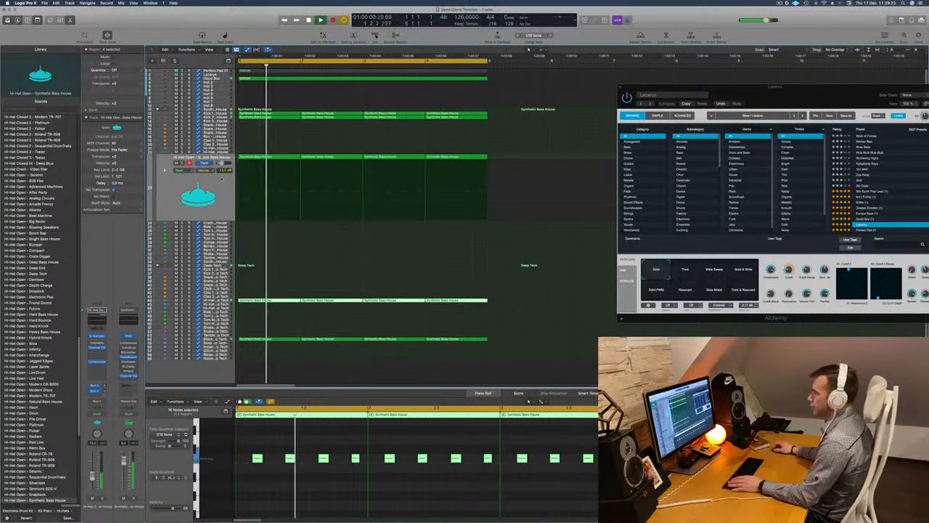
left_click_drag(260, 301, 259, 308)
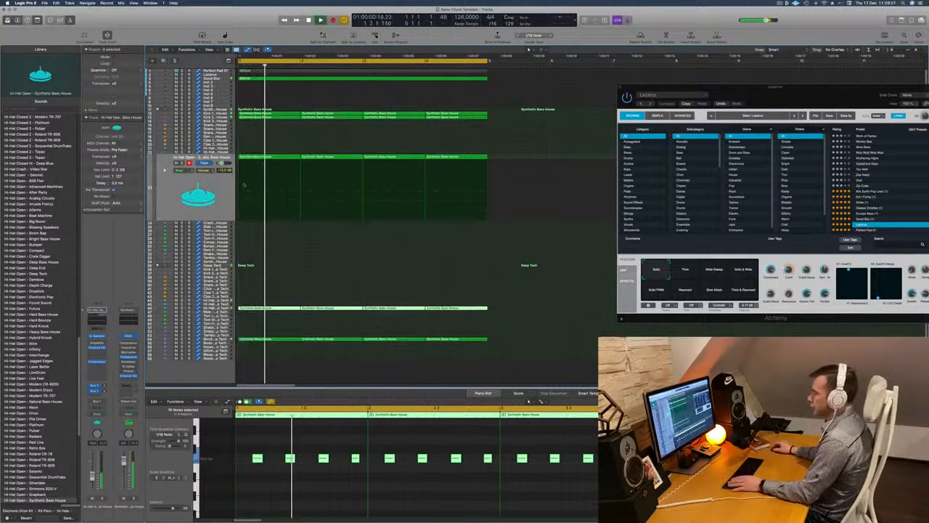
Step: Mute the Synthetic Bass House open hi-hat track and replay the loop with the Hi-Hat Open - Deep Tech track selected
left_click(177, 169)
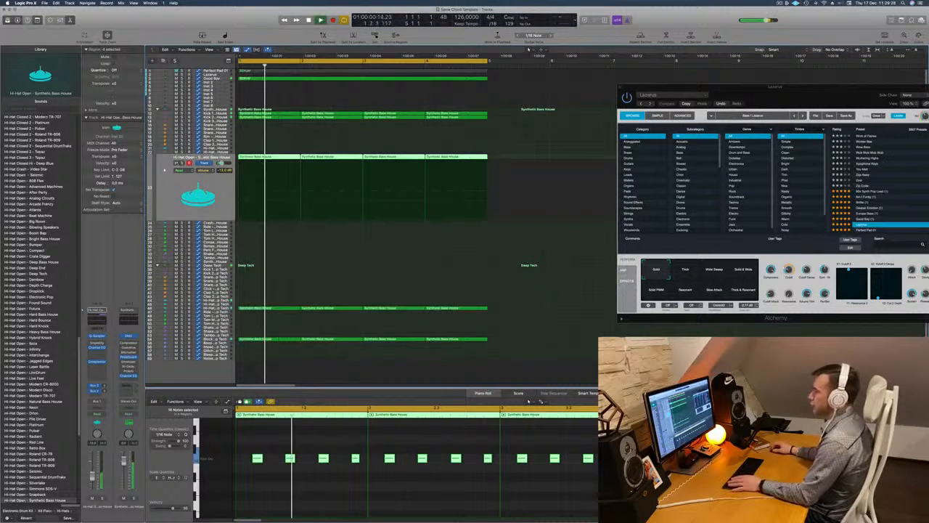
left_click(175, 162)
key("Return")
left_click(214, 308)
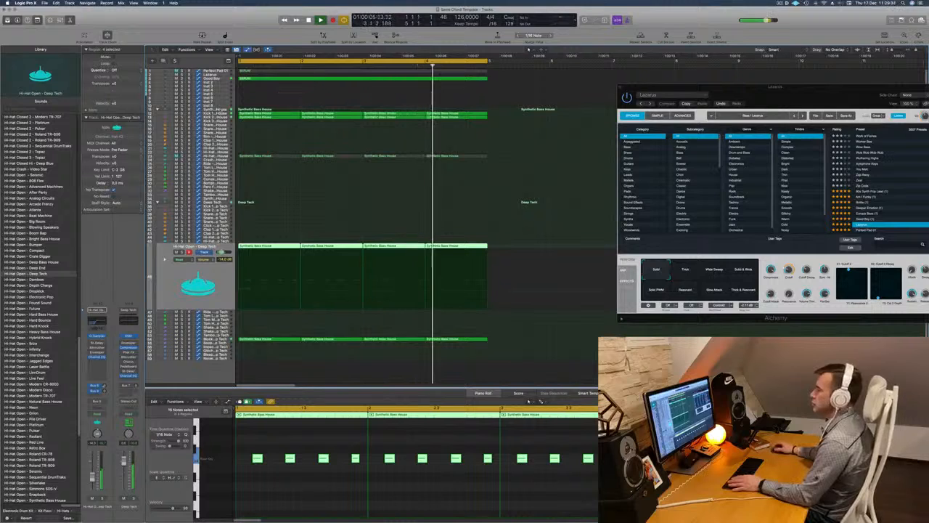
Step: Duplicate the Good Boy bass track with its settings and move the Lazarus Alchemy window clear of the arrangement
left_click(218, 114)
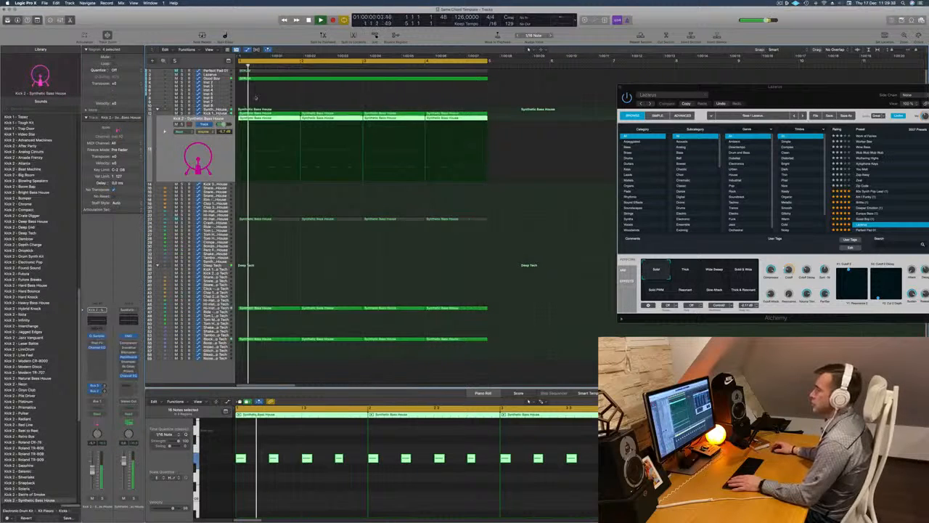
left_click(222, 79)
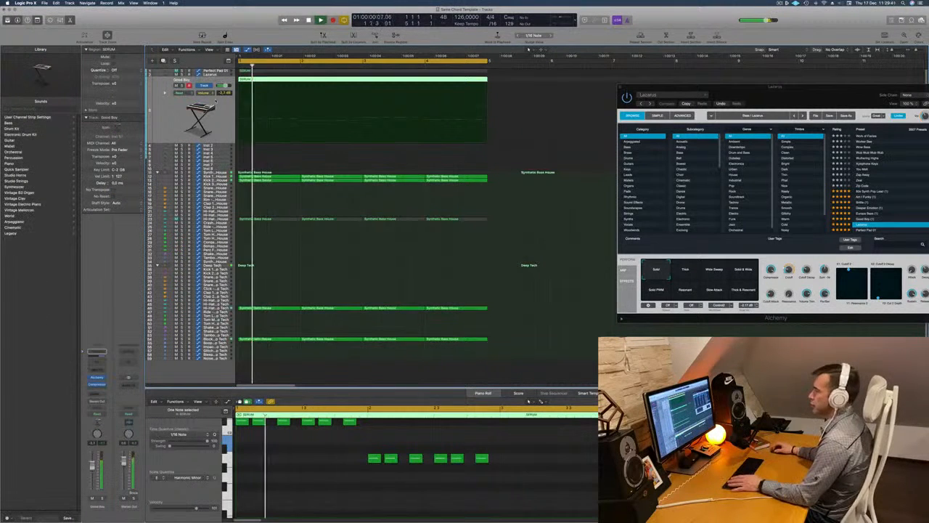
left_click_drag(896, 86, 690, 76)
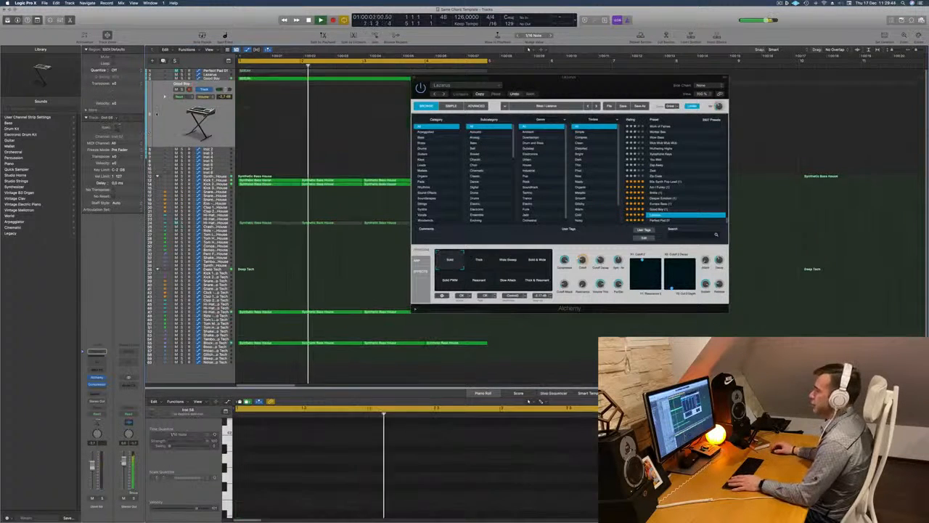
left_click(311, 85)
left_click_drag(483, 79, 766, 87)
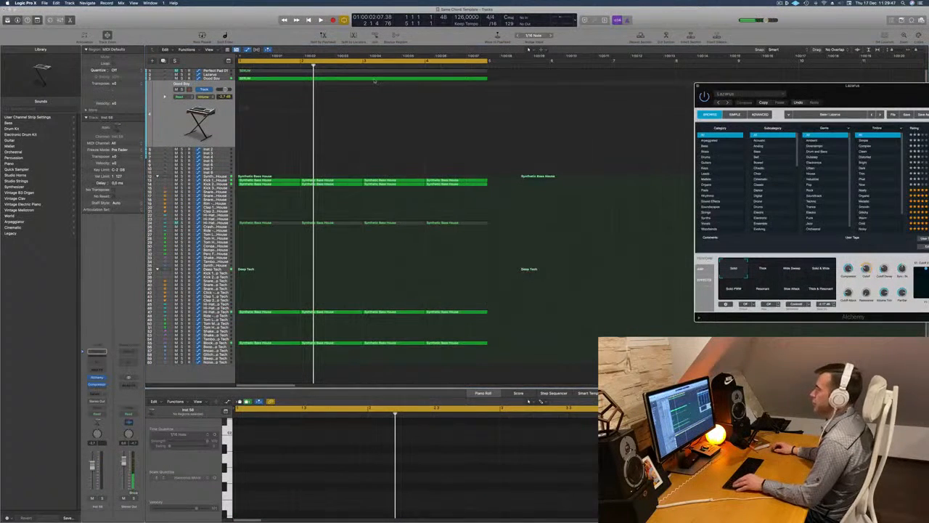
Step: Copy the SERUM bass region to the duplicated Good Boy track, mute the original track and play the loop
left_click_drag(374, 81, 376, 92)
left_click_drag(256, 113, 220, 124)
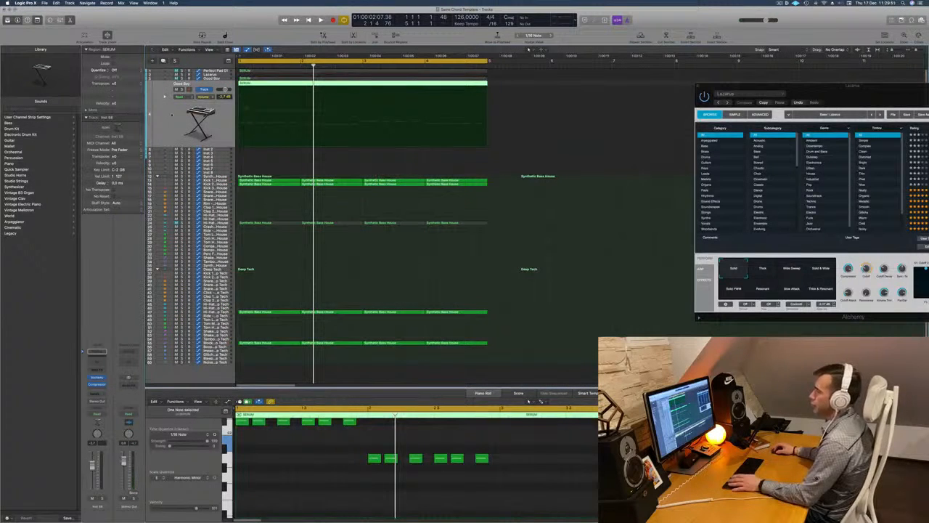
key("space")
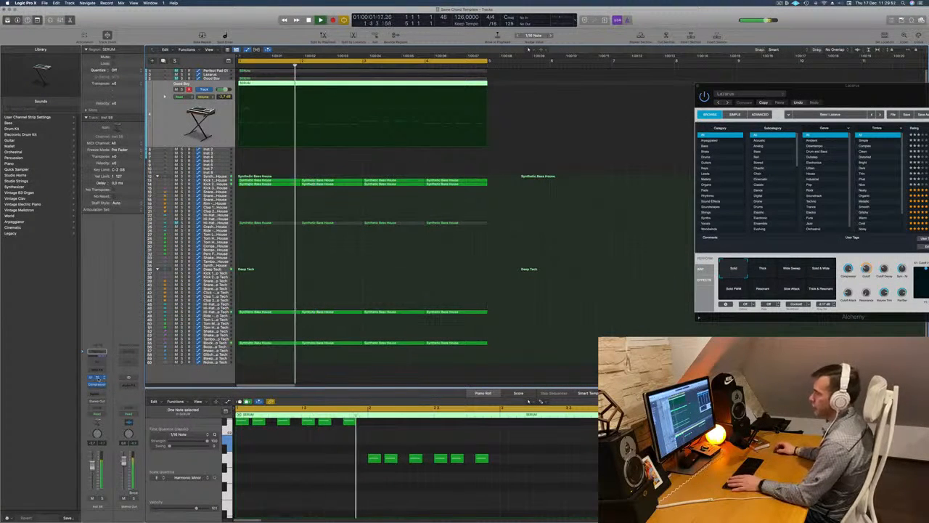
Step: Open Alchemy on the duplicated bass track and audition bass presets such as 808 Bass, Aggressive Synth Bass and Aggressor
left_click(98, 378)
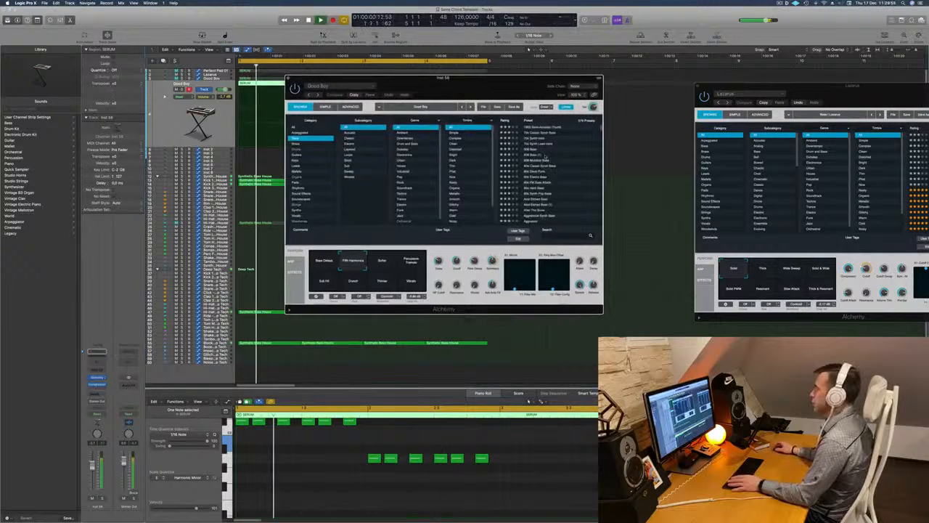
left_click(545, 155)
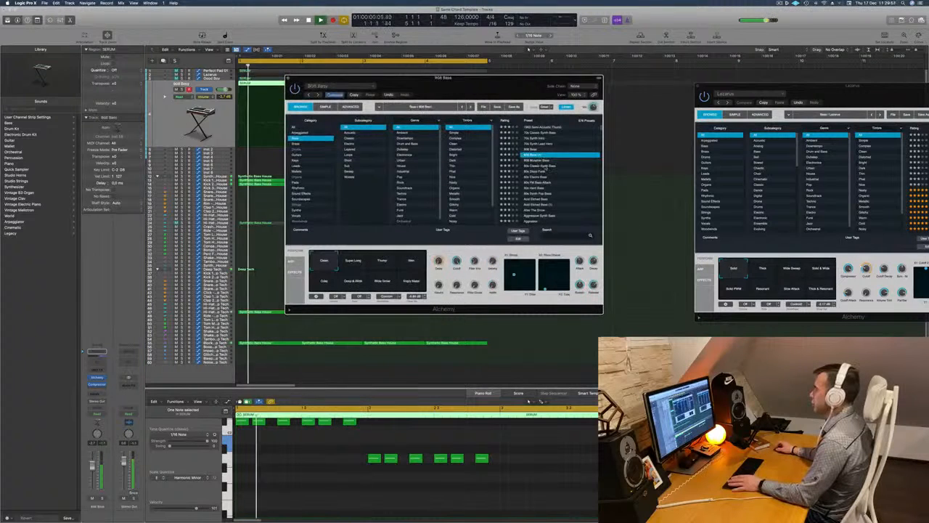
scroll(545, 166, "down", 2)
left_click(546, 167)
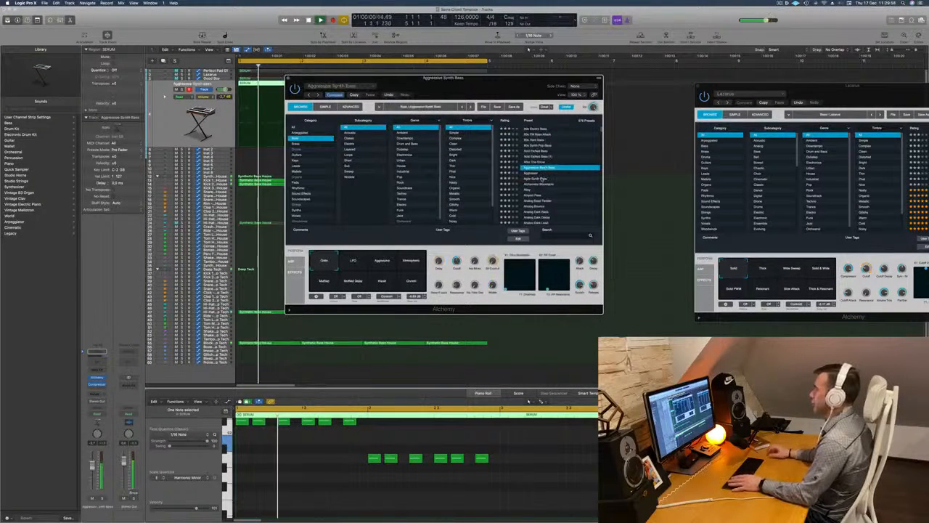
left_click(544, 175)
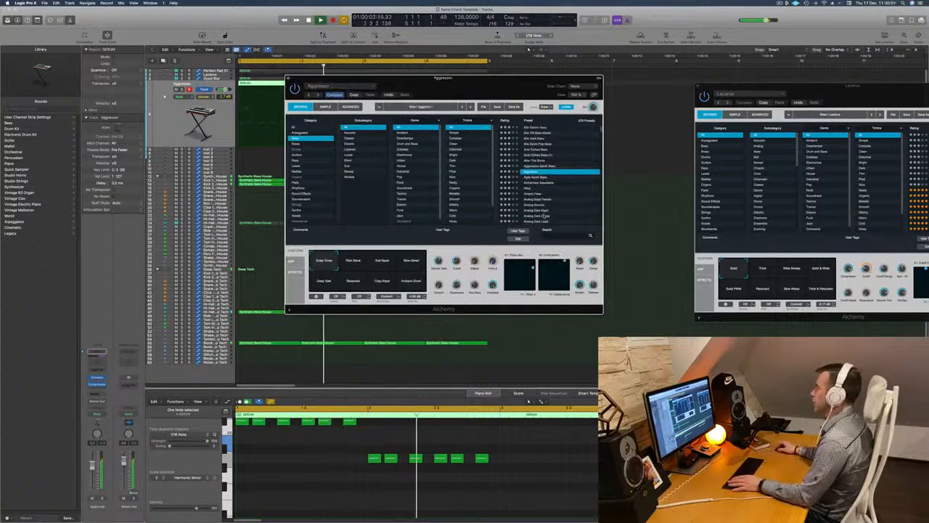
scroll(543, 211, "down", 2)
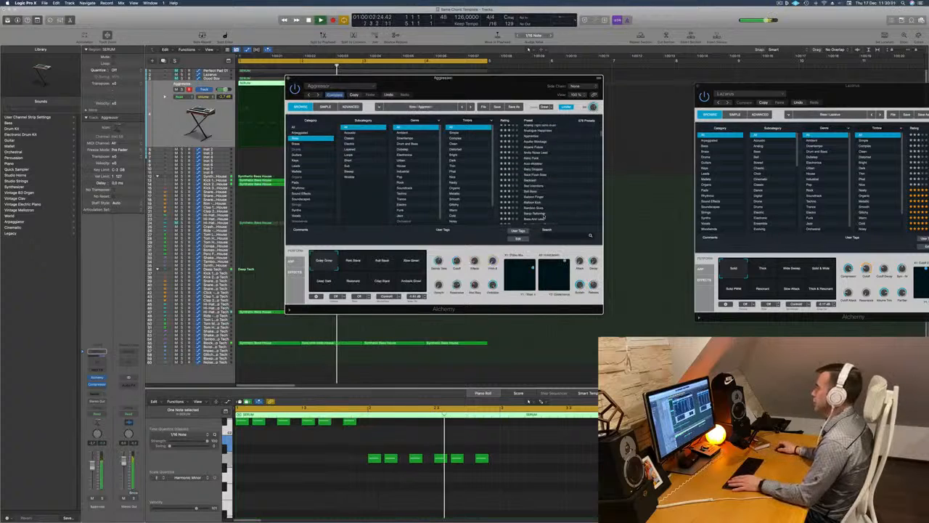
scroll(539, 181, "down", 1)
left_click(540, 182)
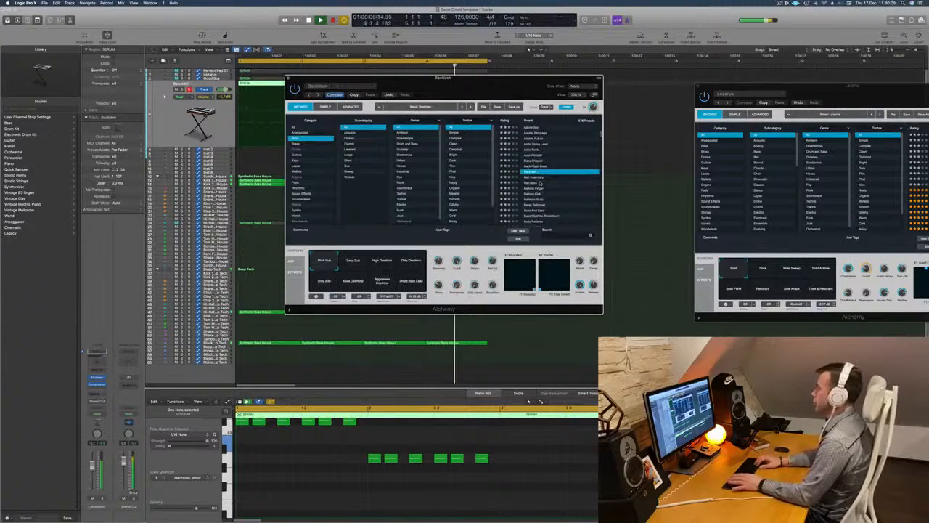
Step: Step through presets such as Back Flash Bass, Balloon Kick, Bamboo Slurp and Bass And Lead, and load Bass So Full
key("Up")
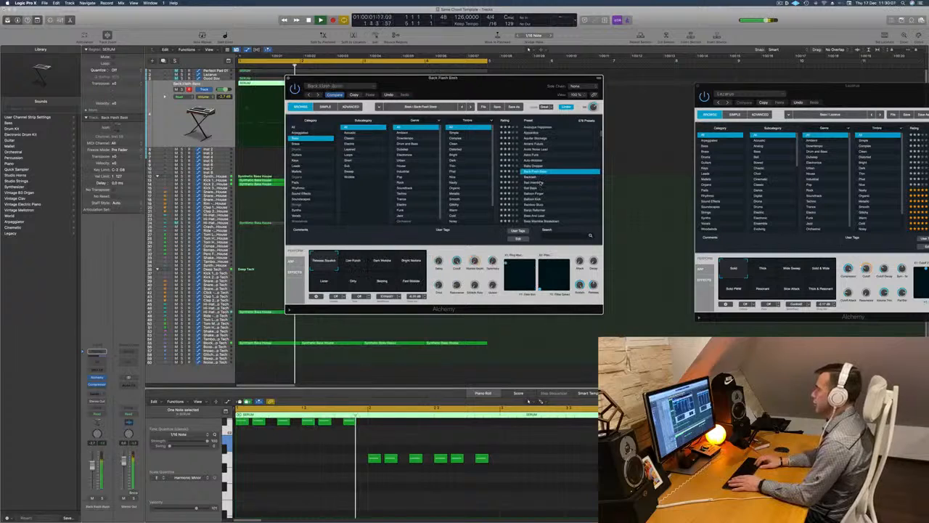
key("Up")
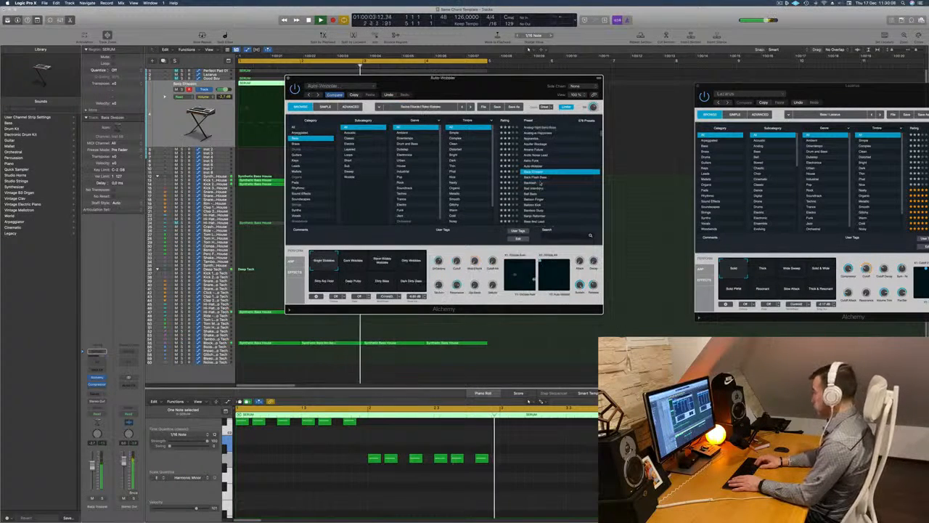
key("Down")
key("Down")
key("Down")
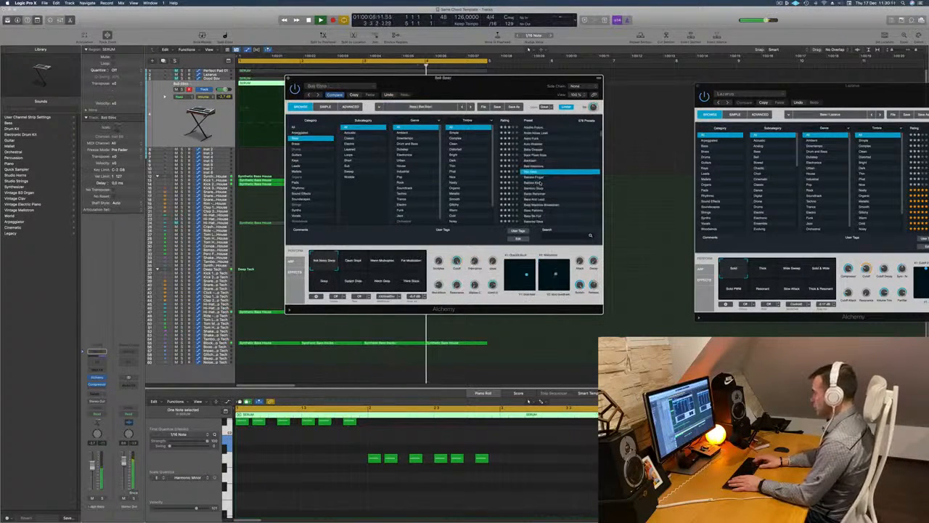
key("Down")
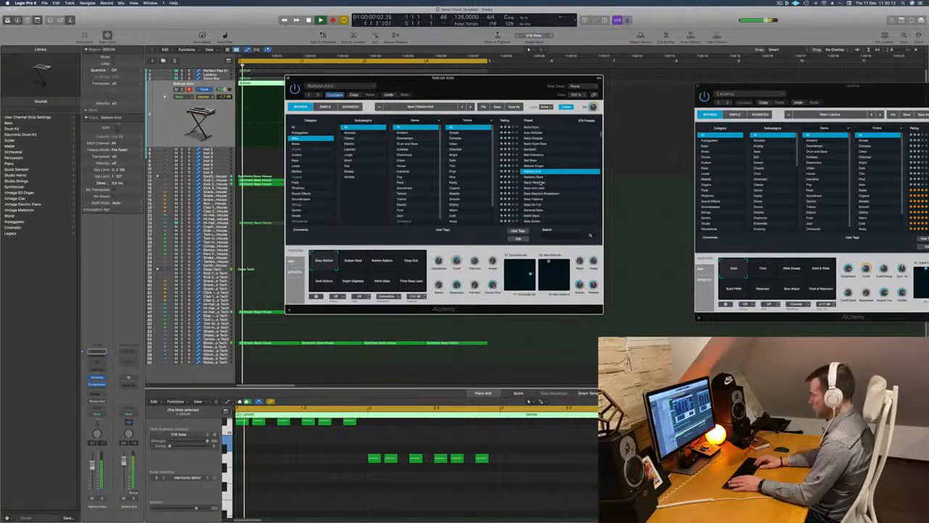
key("Down")
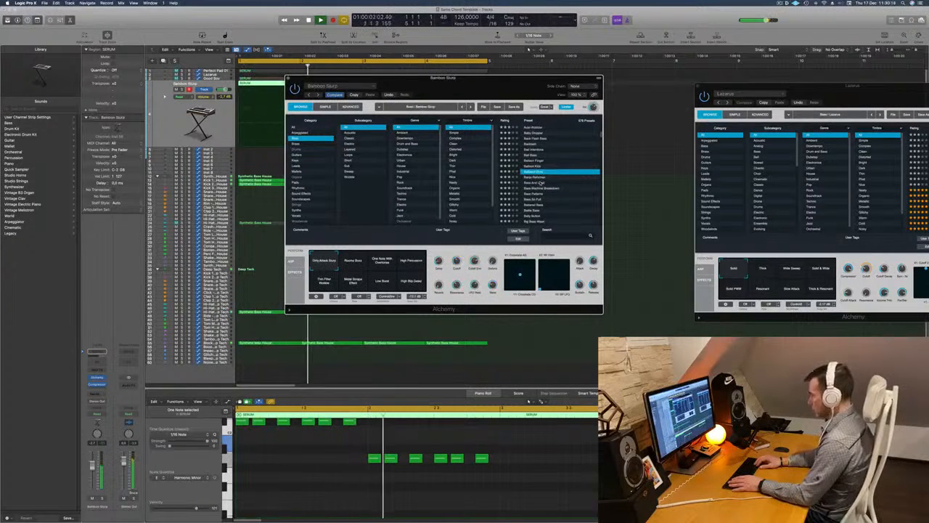
key("Down")
key("Down")
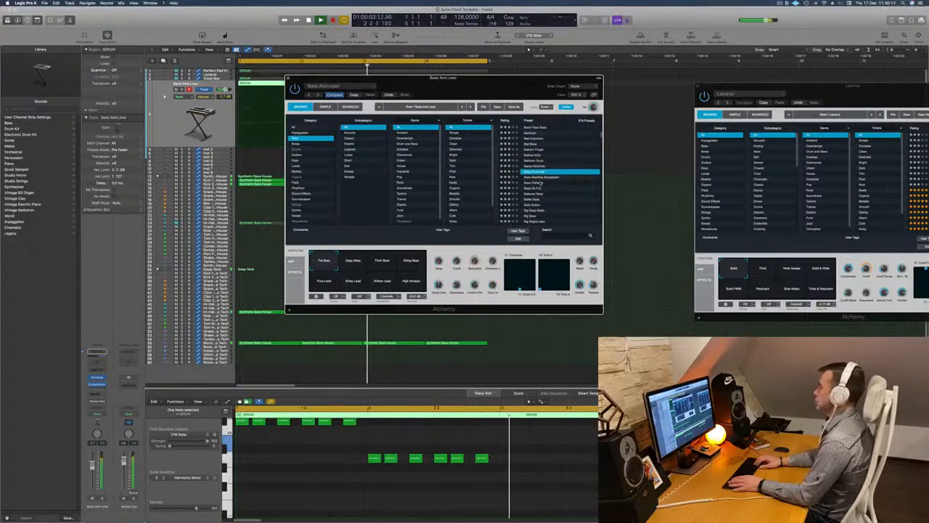
key("Down")
key("Down")
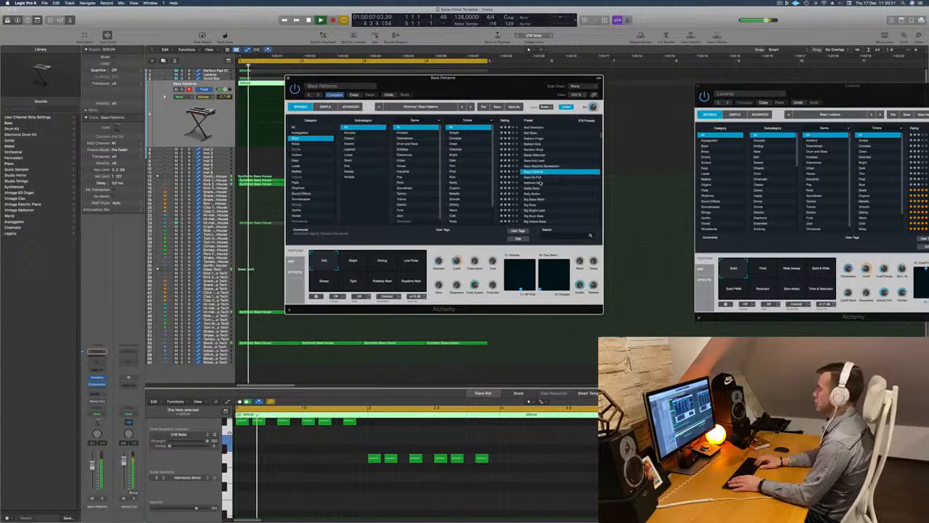
key("Down")
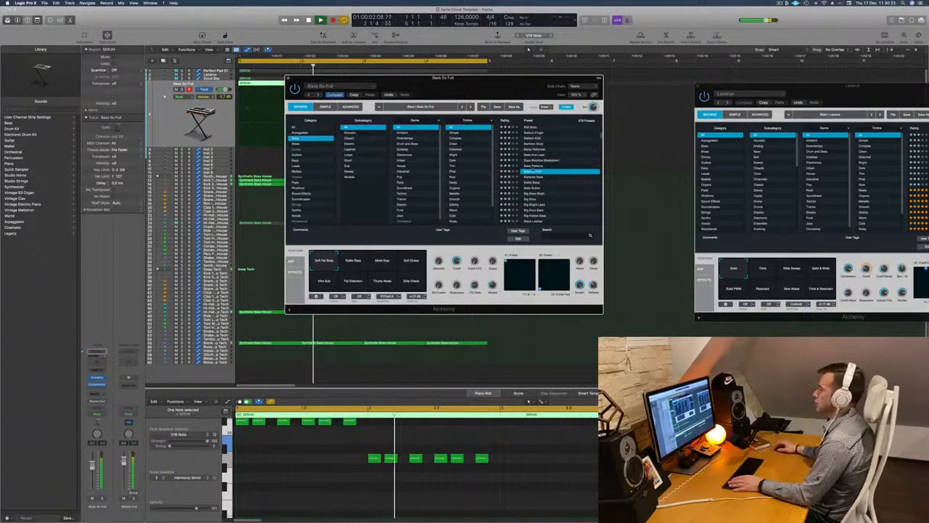
Step: Move the Bass So Full Alchemy window clear of the arrangement and replay the bass pattern over the loop
left_click_drag(472, 90, 681, 79)
scroll(320, 467, "up", 2)
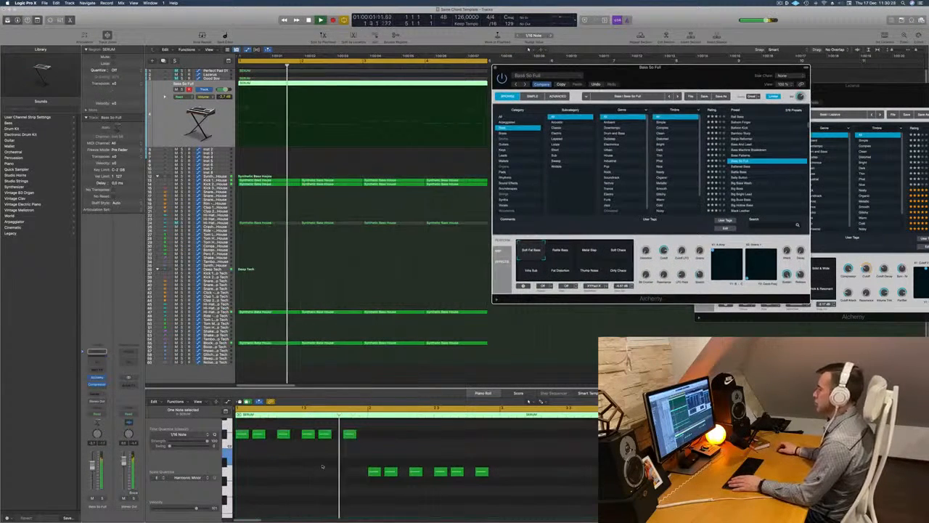
left_click_drag(656, 71, 660, 198)
key("space")
key("space")
key("space")
Step: Repeat all regions once to extend the four-bar arrangement to eight bars
key("super+Left")
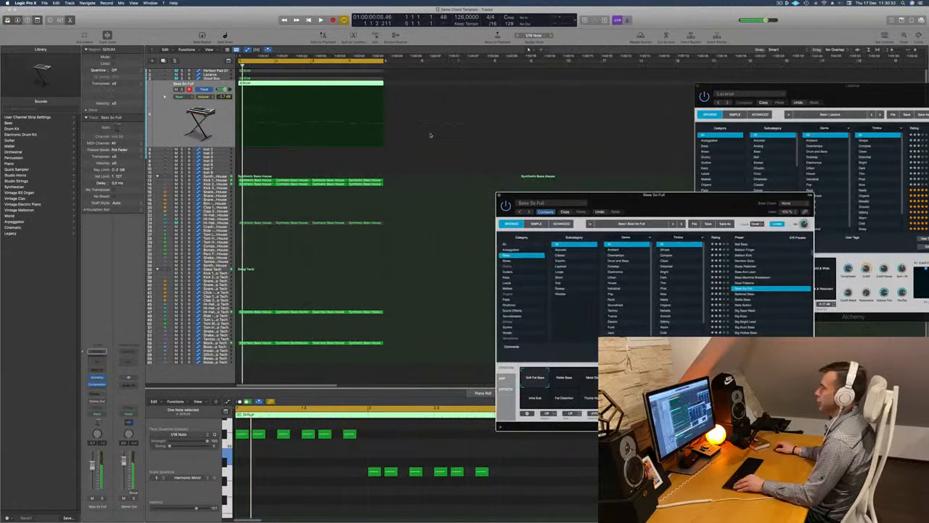
key("super+a")
key("super+r")
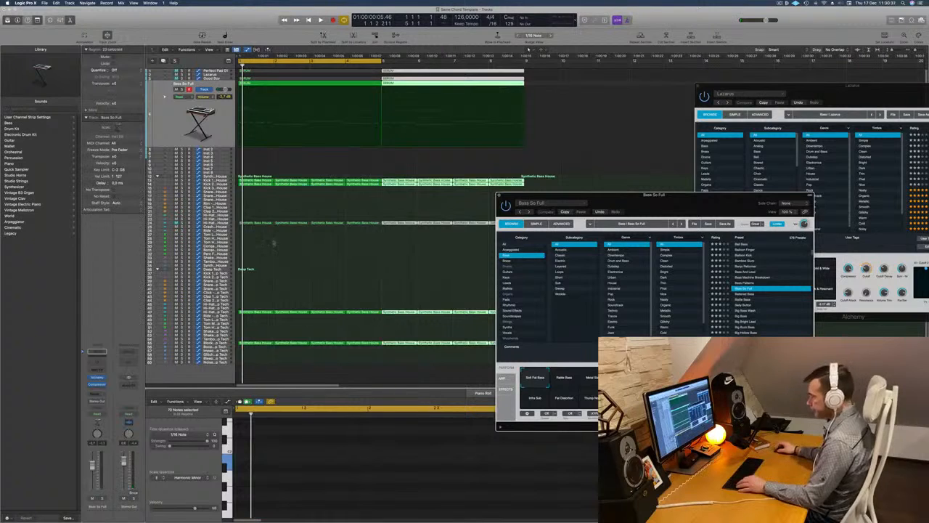
Step: Split the three first-half SERUM regions at bar 2 and delete their parts from bars 2 to 4
left_click(290, 266)
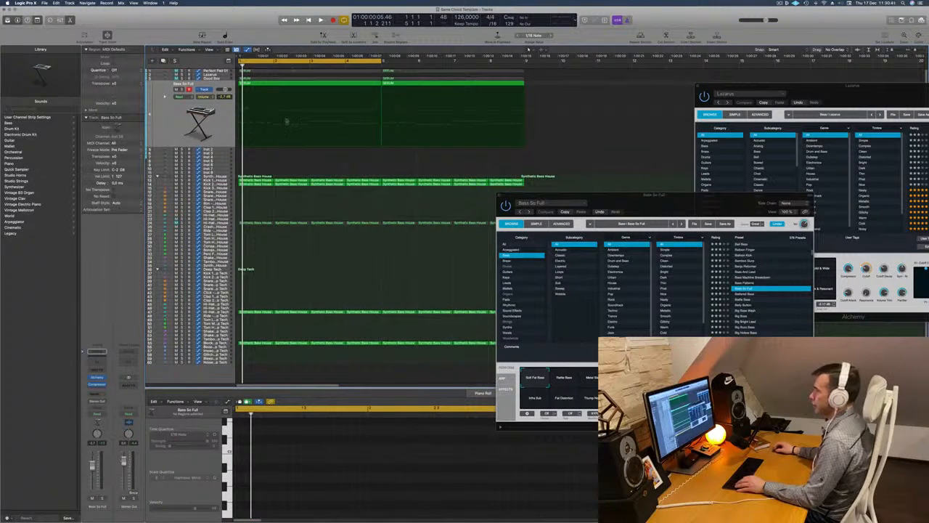
left_click(267, 83)
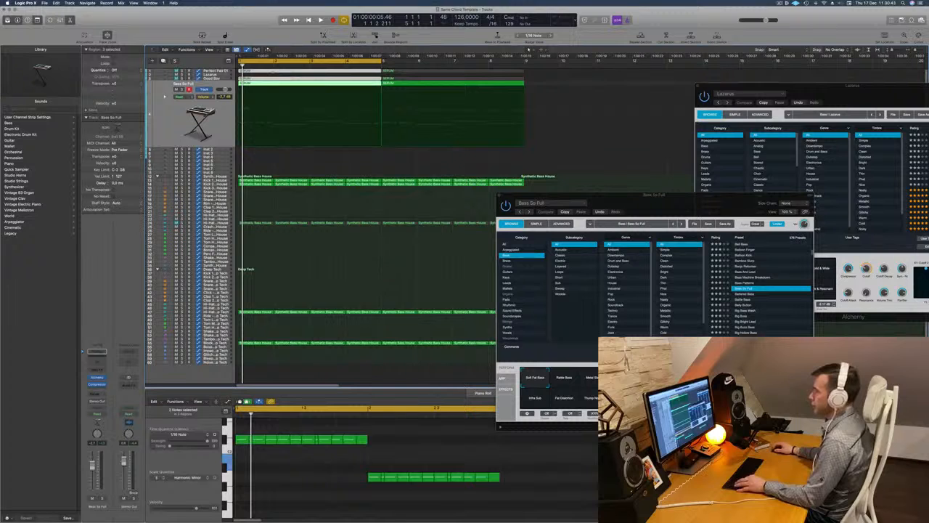
left_click(273, 72, "super")
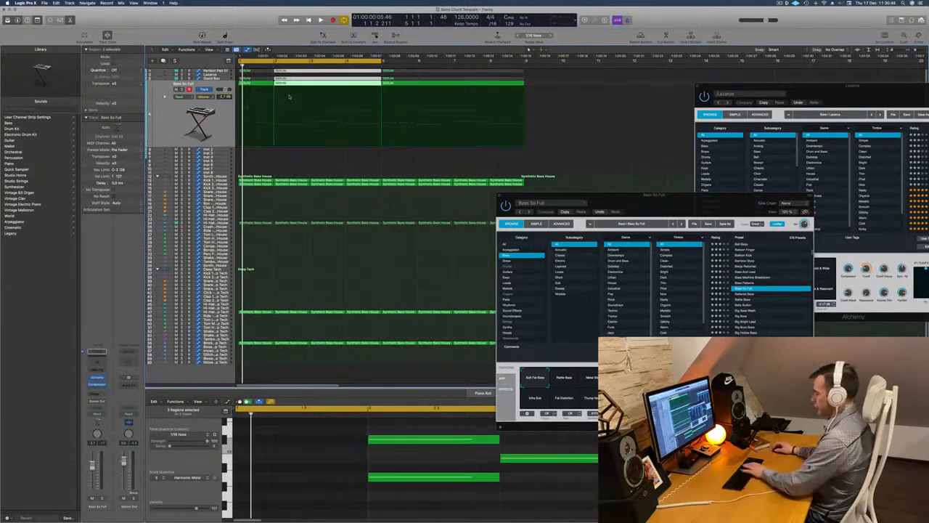
key("Delete")
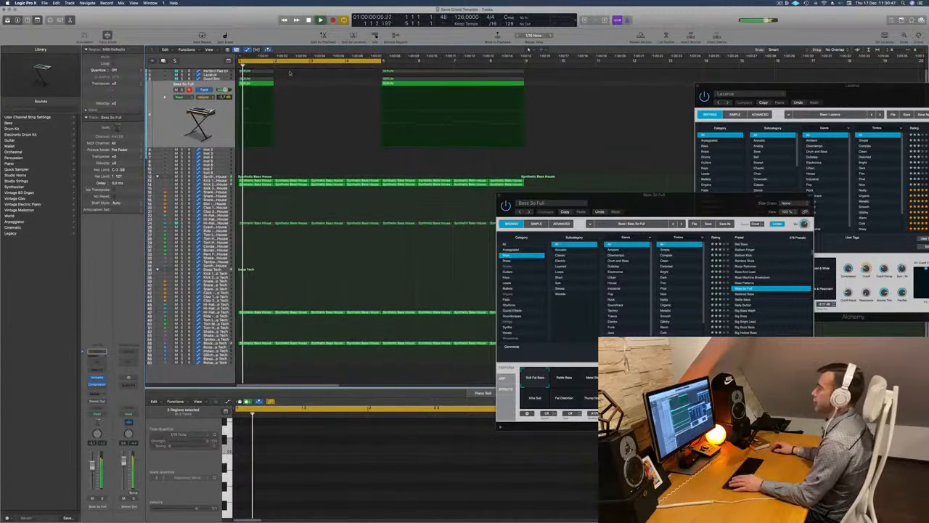
Step: Copy the three one-bar SERUM regions into bars 2 to 4, play the loop and reposition the Bass So Full window
left_click_drag(288, 73, 355, 90)
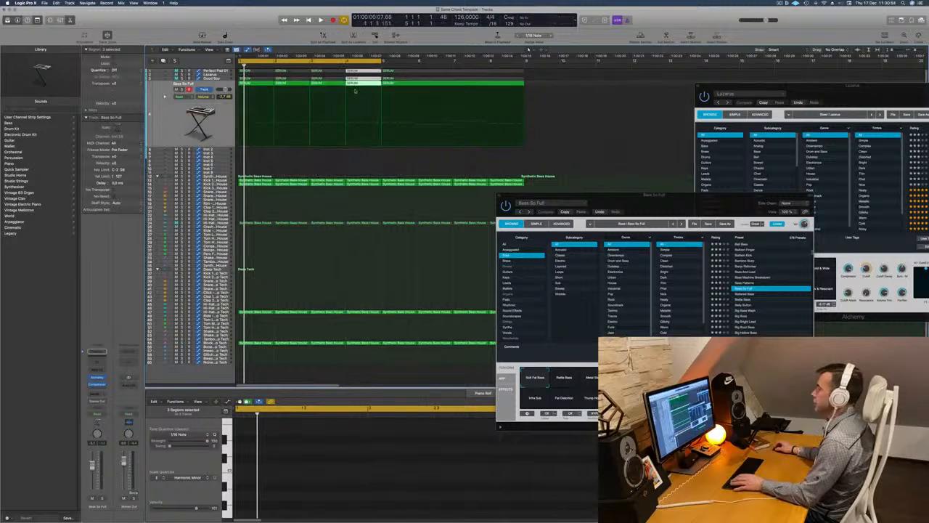
key("space")
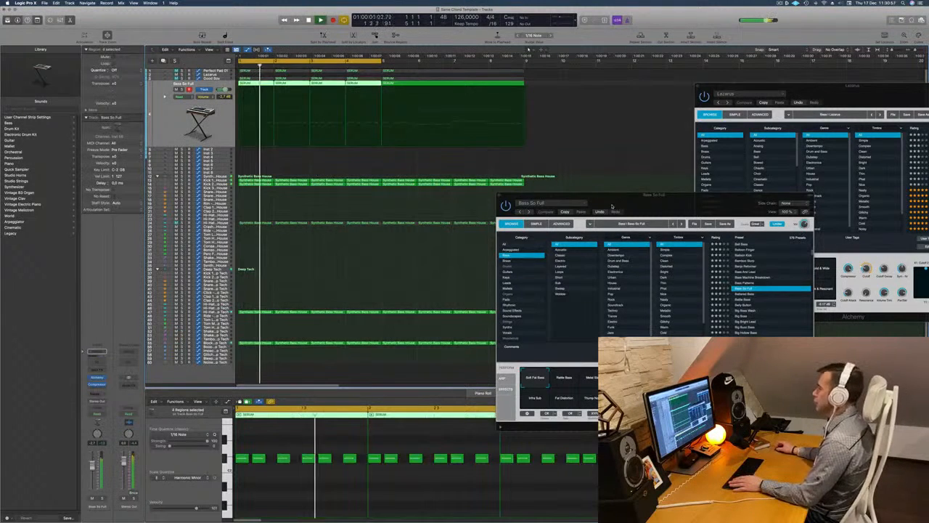
left_click_drag(612, 207, 498, 204)
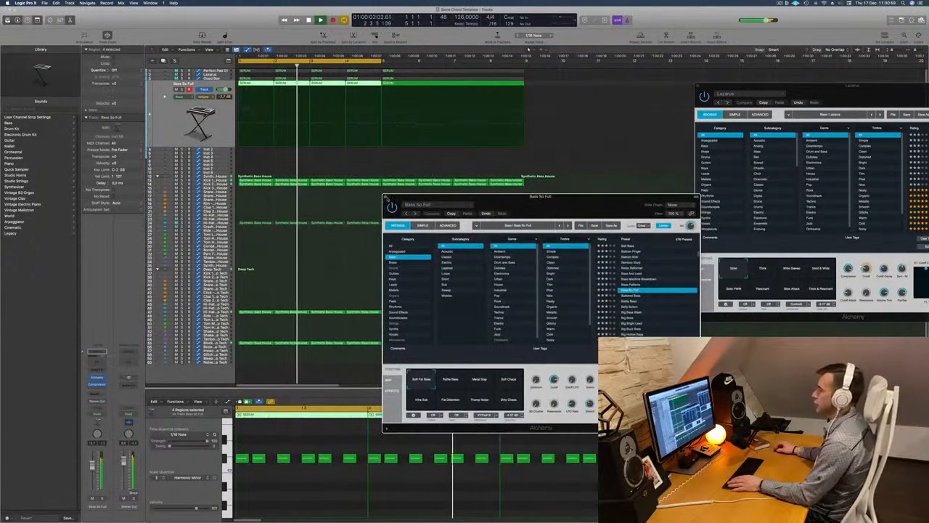
Step: Close the Bass So Full Alchemy window and replay the loop with the Good Boy track selected
key("super+w")
key("space")
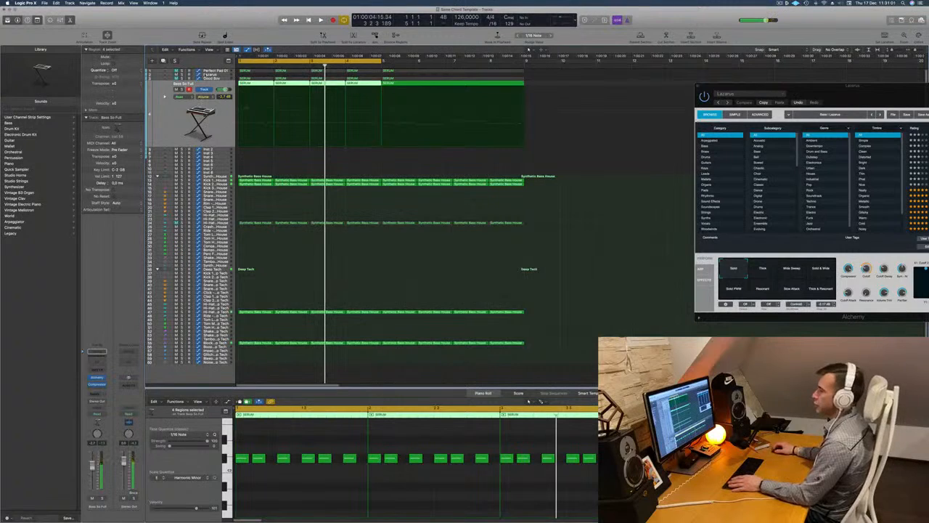
left_click(209, 79)
key("space")
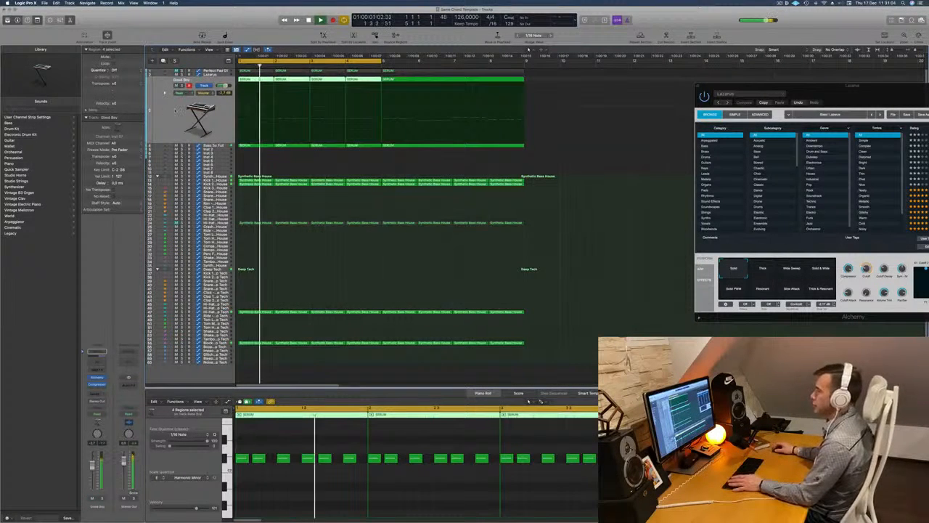
key("space")
key("space")
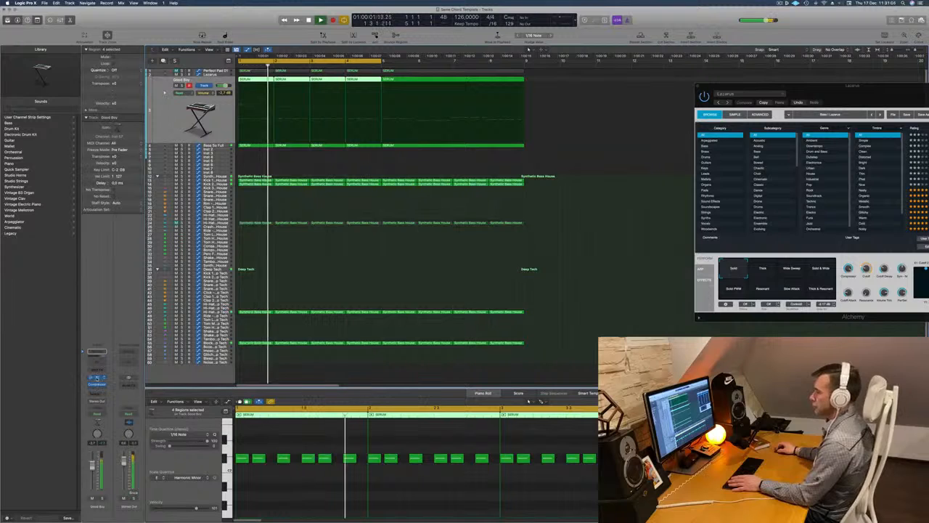
Step: Open the Good Boy track's Alchemy, audition its performance snapshots over the loop and settle on Bass Delays
left_click(96, 378)
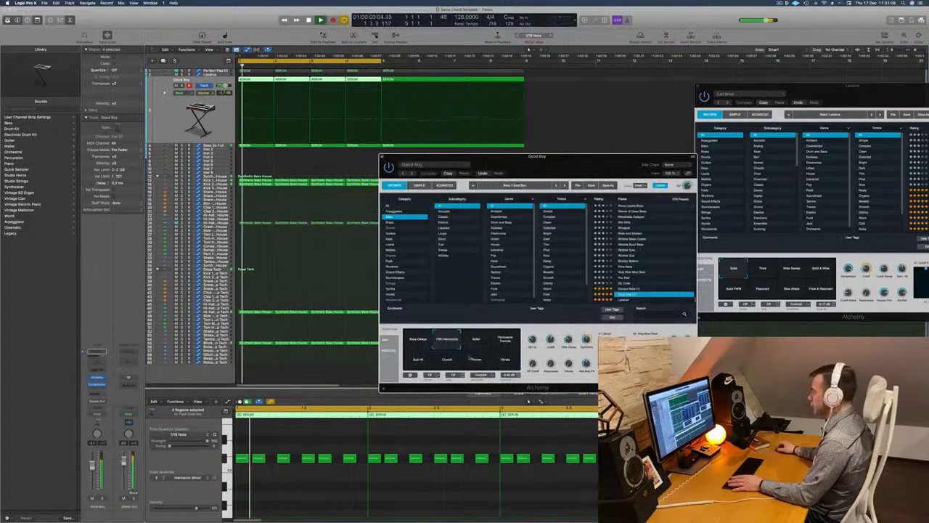
left_click(477, 341)
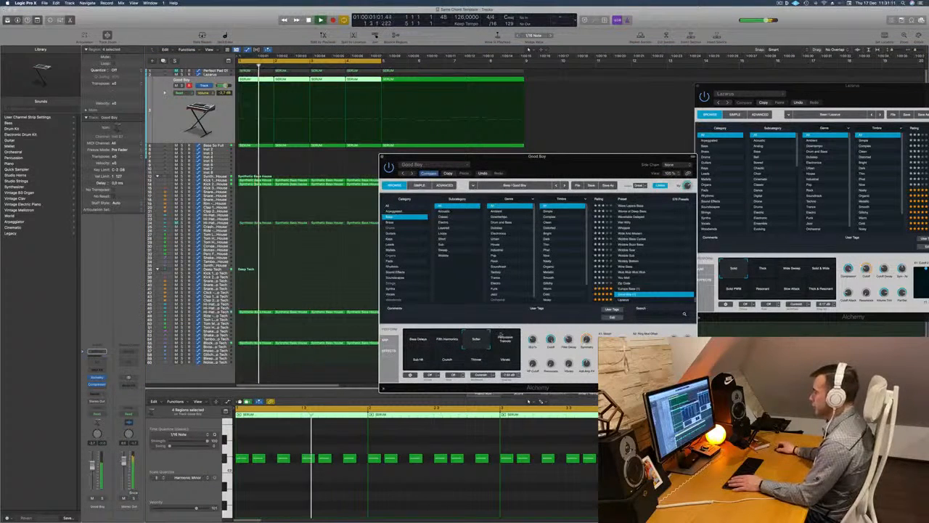
left_click(419, 340)
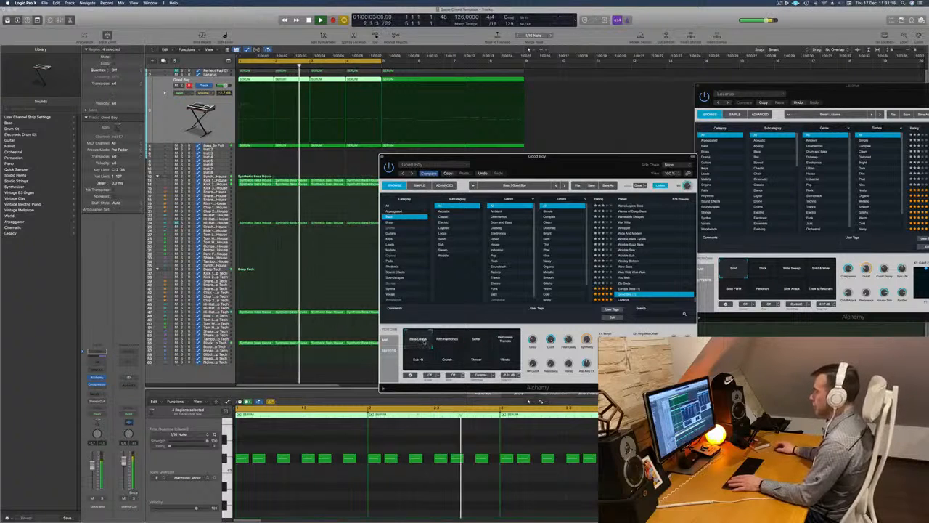
Step: Add a Channel EQ to the Good Boy track with a 12 dB/Oct low cut at 90 Hz, and close its window
left_click(97, 354)
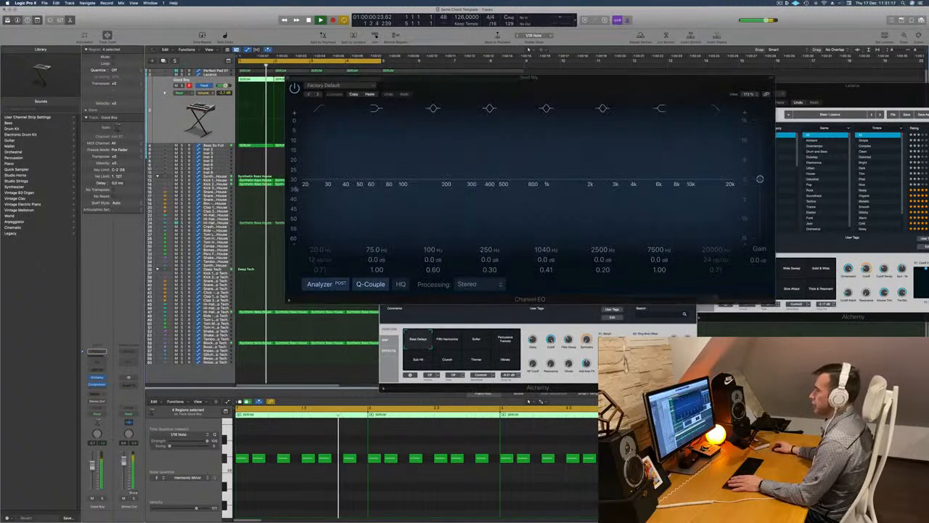
left_click_drag(319, 114, 386, 135)
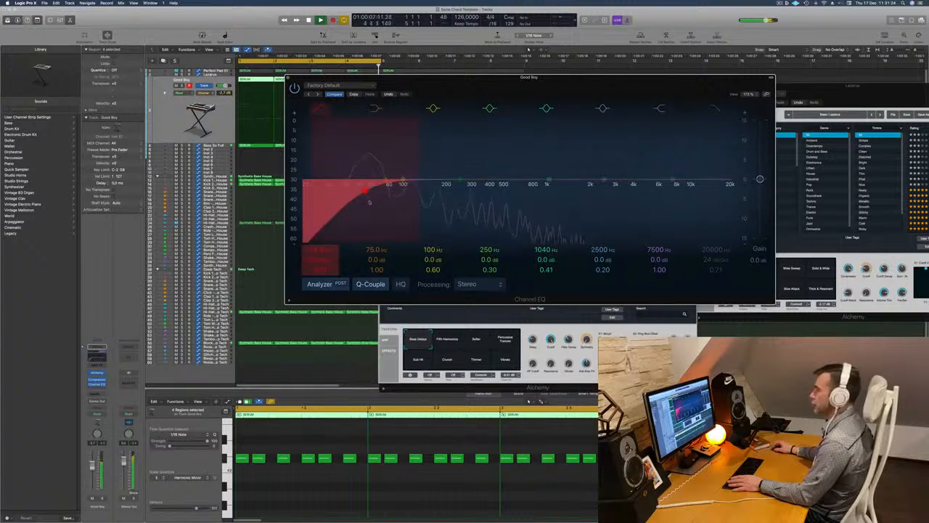
left_click_drag(369, 203, 401, 203)
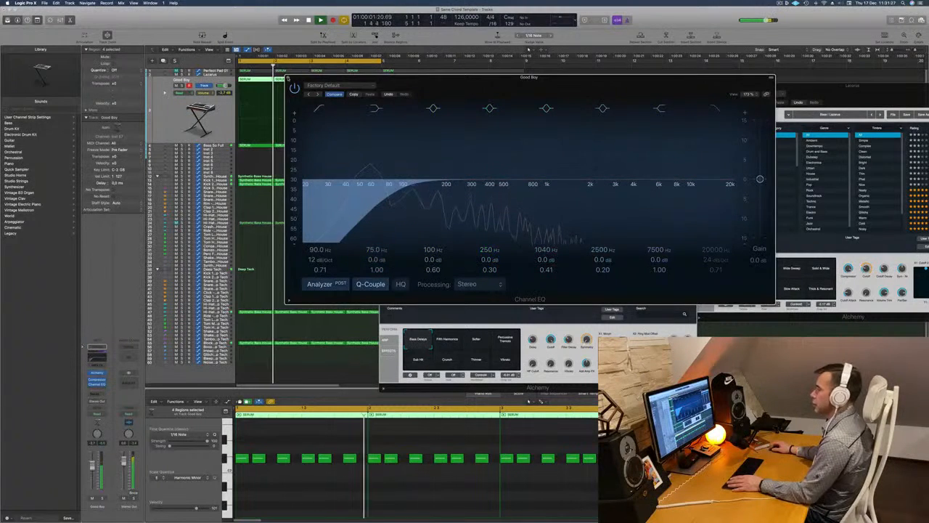
left_click(288, 78)
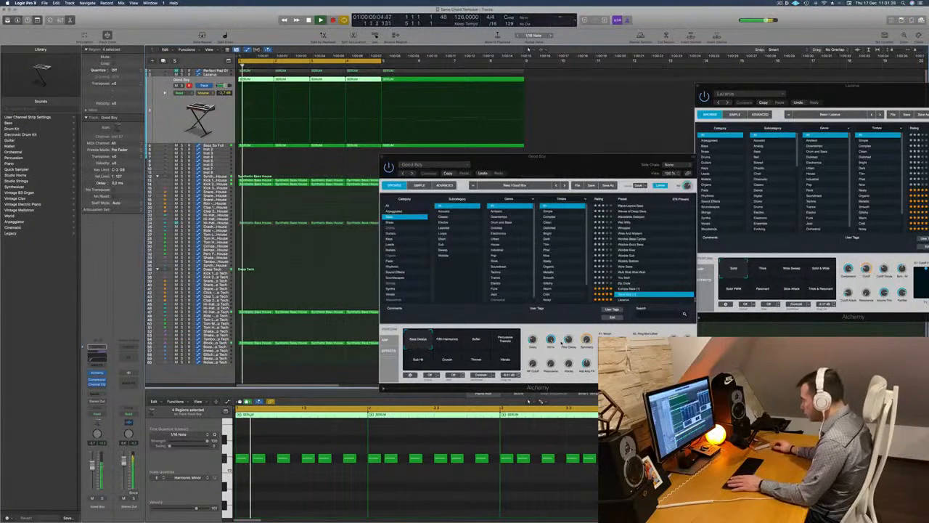
Step: Adjust the Filter Decay in Good Boy's Alchemy while the loop plays, and close the Alchemy window
left_click_drag(569, 341, 570, 328)
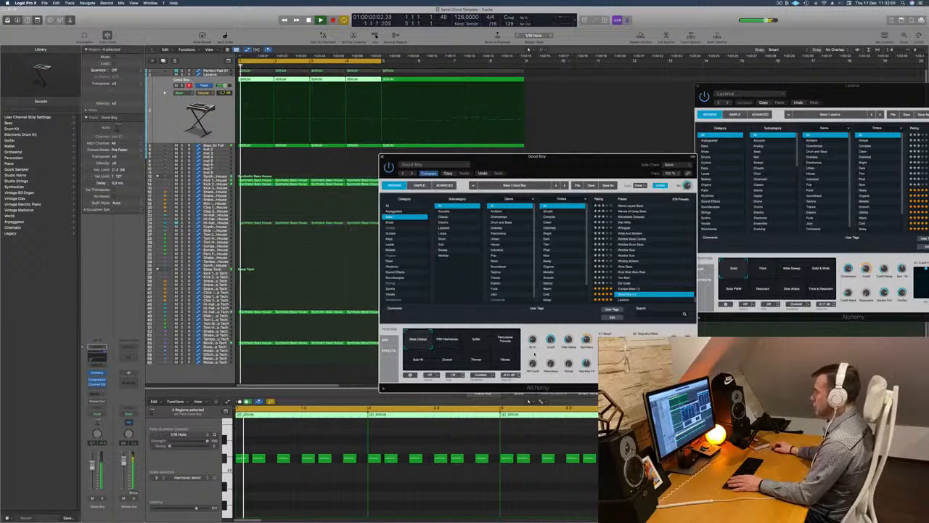
left_click(562, 155)
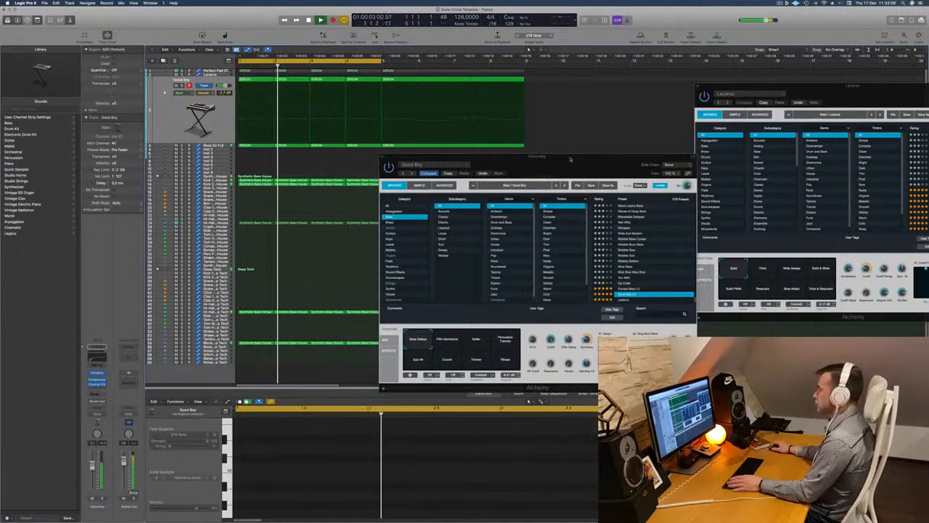
left_click_drag(562, 155, 573, 154)
left_click(393, 155)
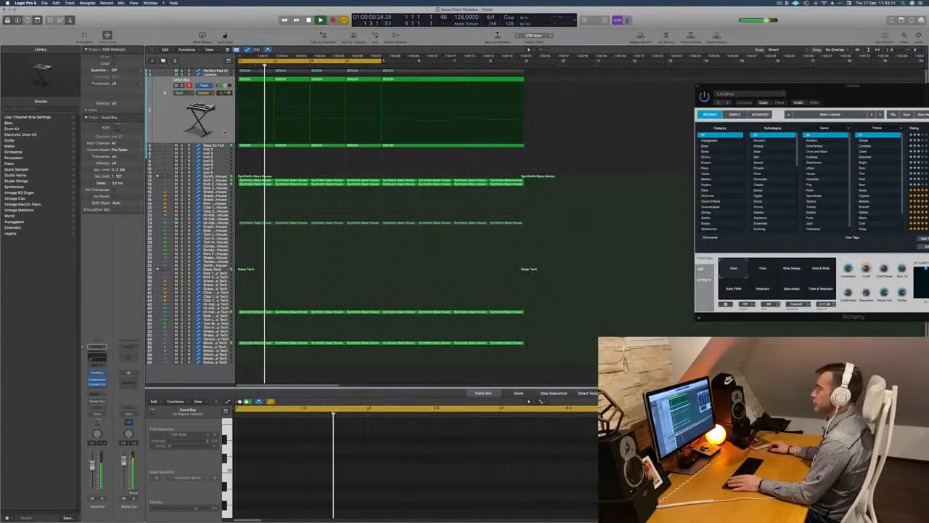
Step: Copy the first one-bar SERUM region from the Perfect Pad track to bar 1 of the Inst 2 track
key("space")
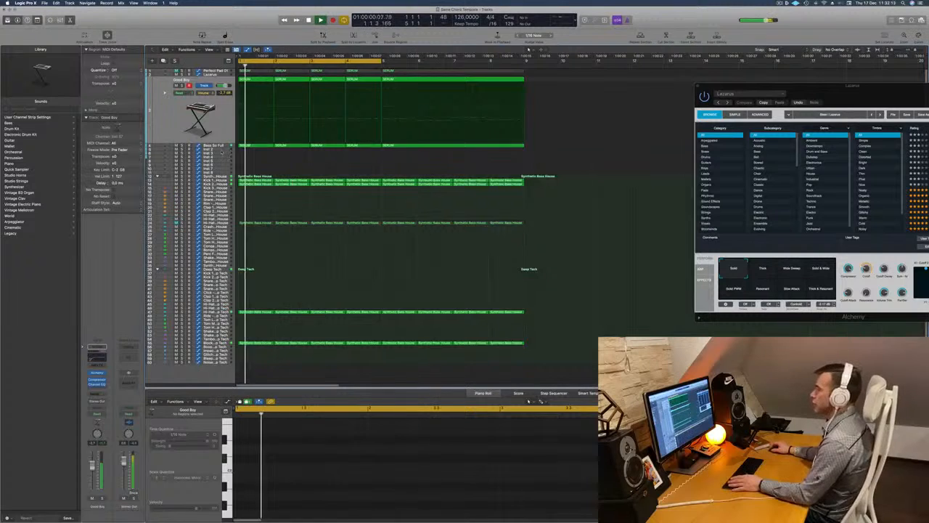
left_click(222, 149)
key("space")
key("space")
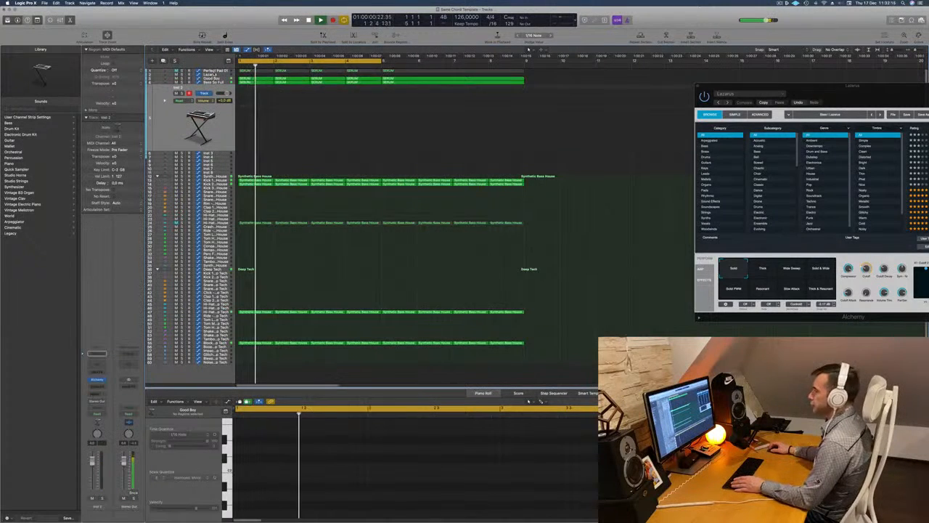
left_click(213, 74)
left_click(251, 70)
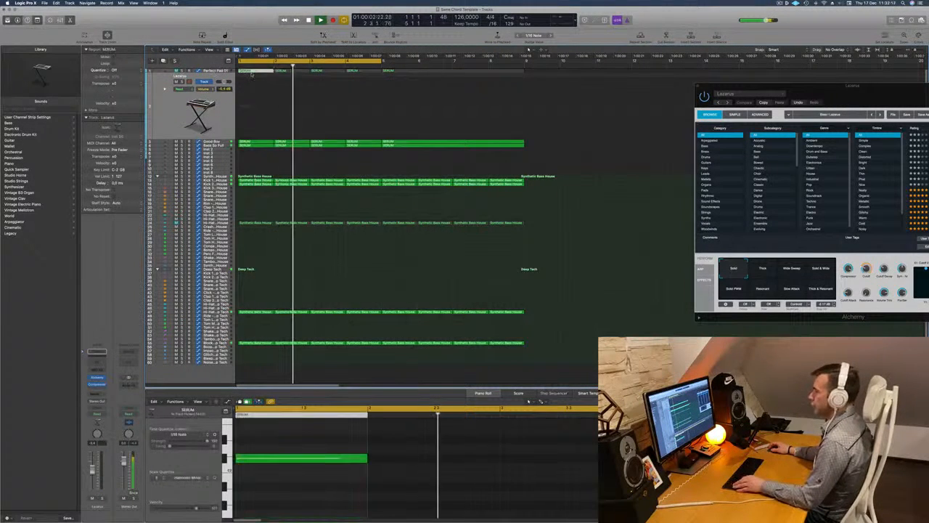
left_click_drag(252, 70, 244, 152)
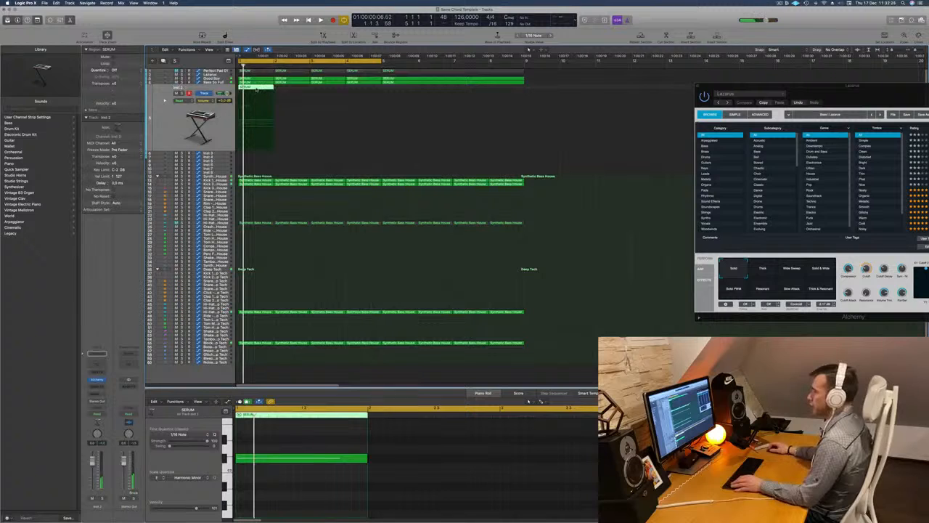
Step: Shorten all four chord notes of the Inst 2 region to short stabs of about a sixteenth note in the Piano Roll
key("e")
key("e")
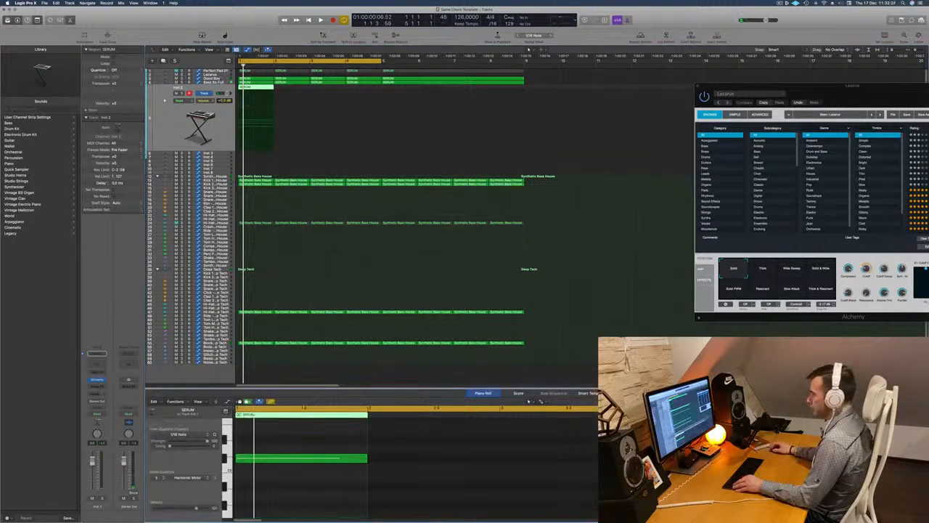
scroll(299, 452, "down", 5)
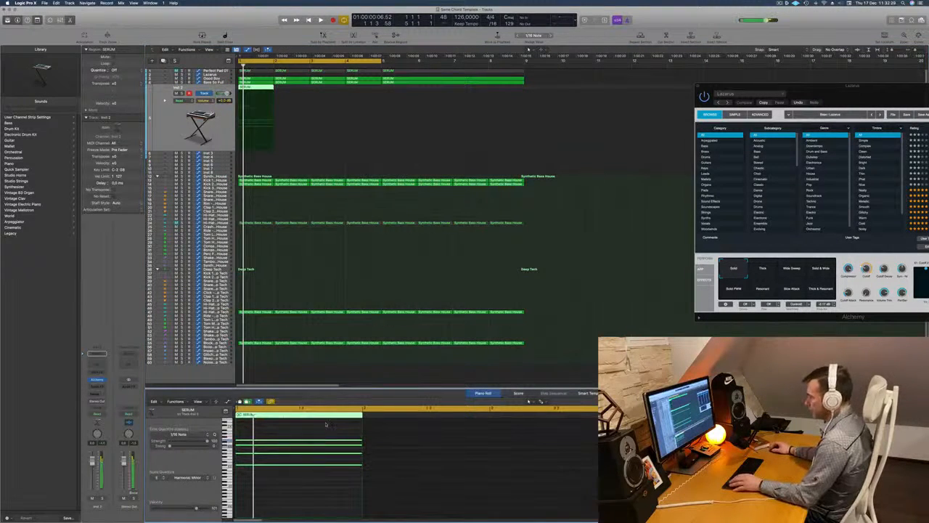
left_click_drag(362, 440, 242, 441)
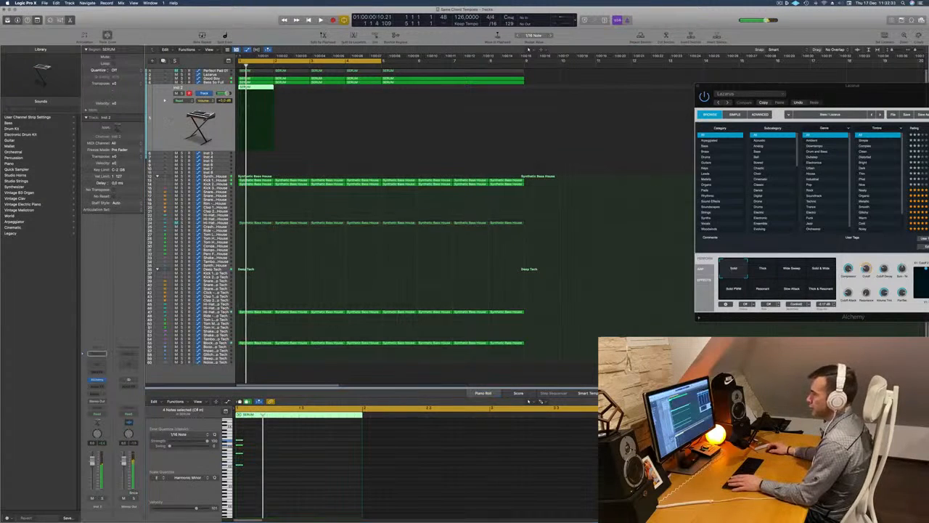
Step: Add a send from the Inst 2 channel to Bus 8
left_click(97, 393)
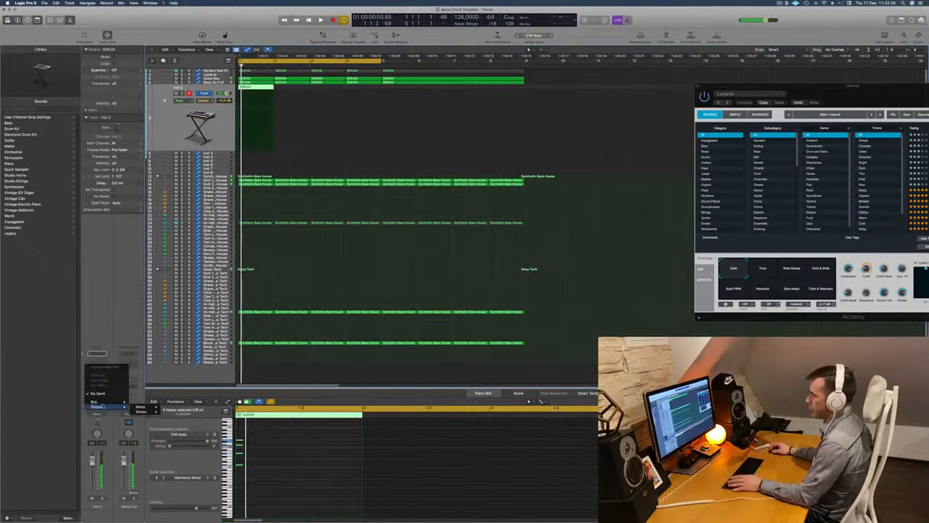
mouse_move(103, 403)
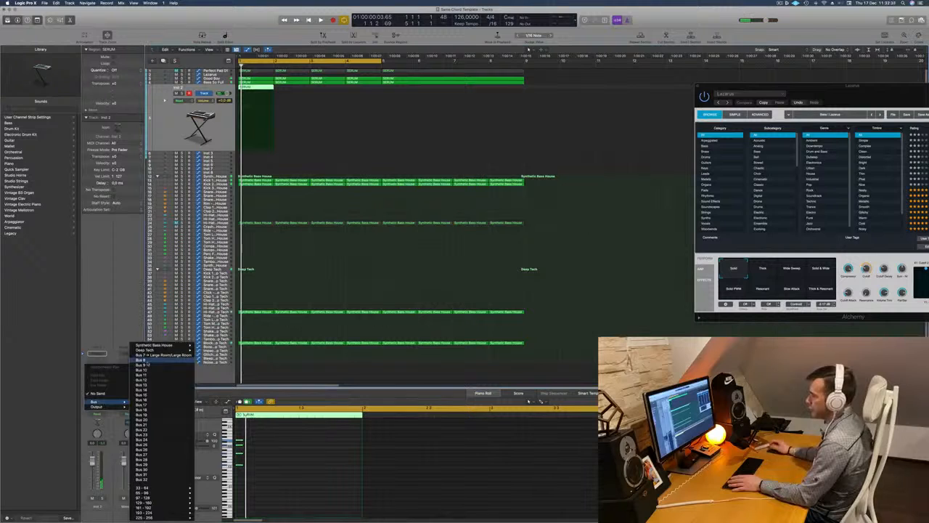
left_click(142, 361)
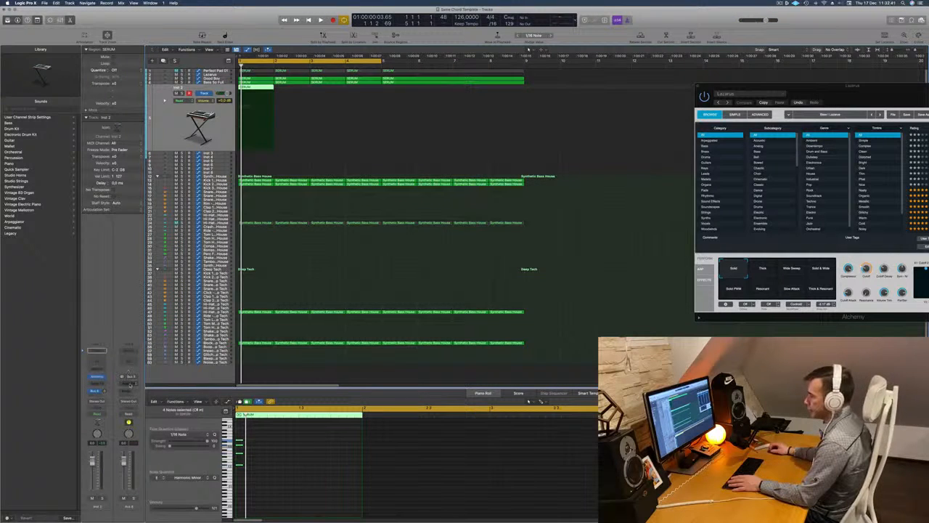
Step: Insert a stereo SilverVerb on the Bus 8 aux, load the grandiose preset and move its window clear of the tracks
left_click(129, 383)
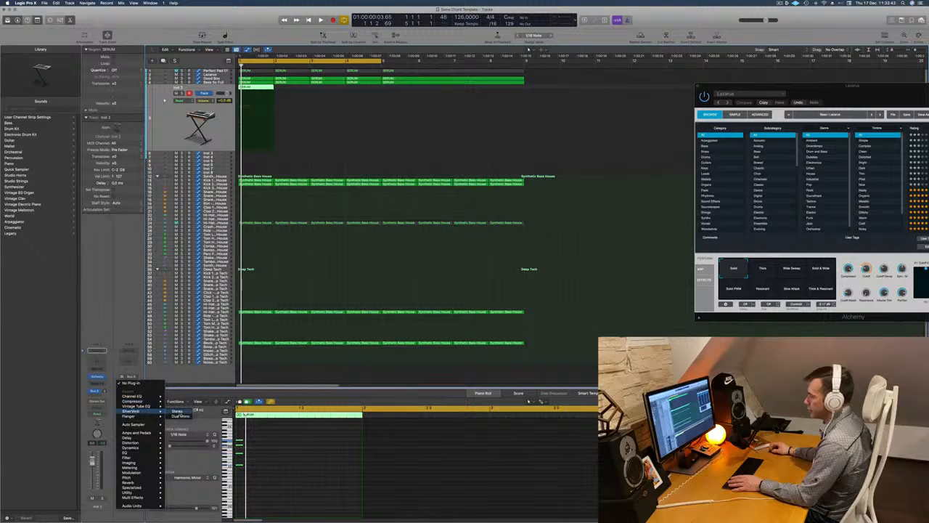
left_click(178, 411)
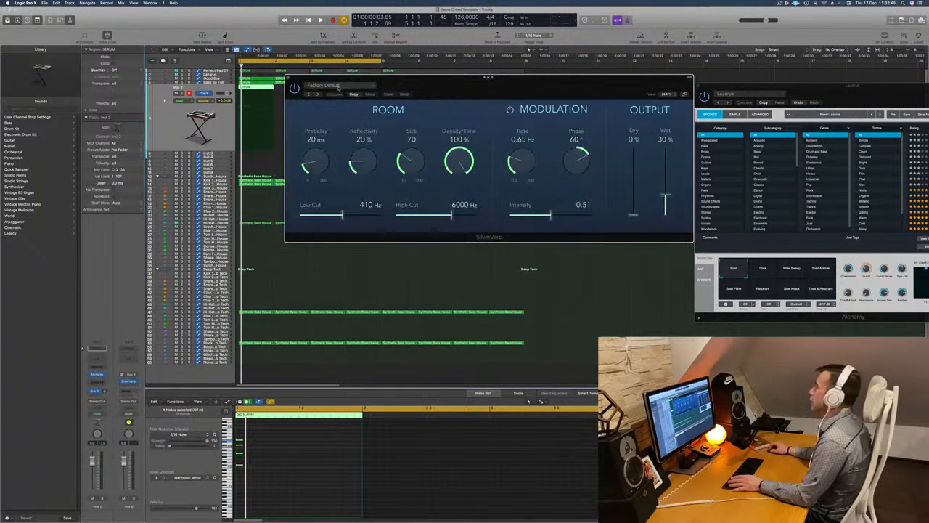
left_click(338, 87)
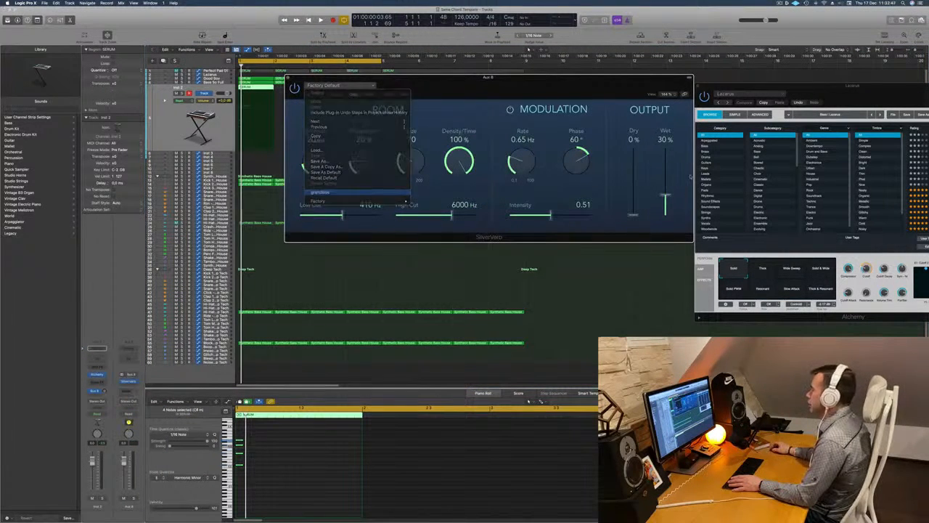
left_click_drag(544, 85, 717, 92)
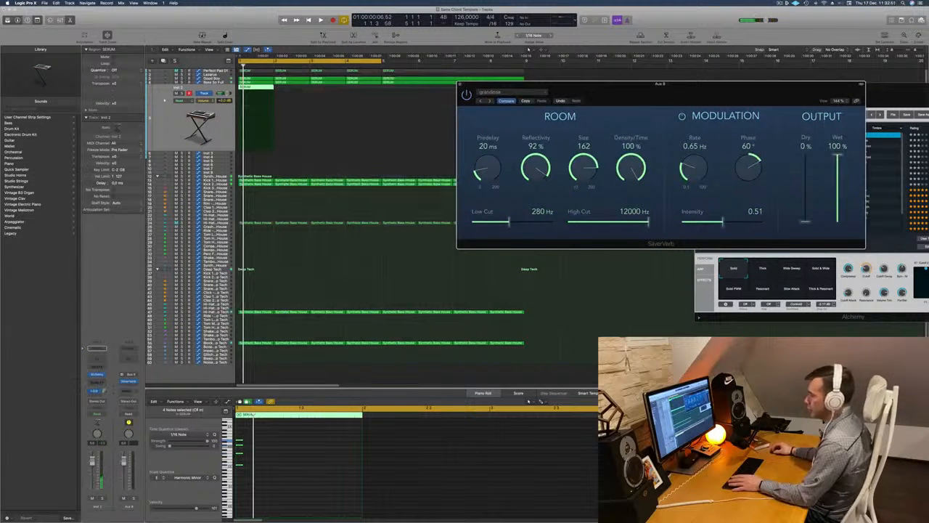
Step: Raise the Bus 8 send on Inst 2 and lower the track's volume to about -13 dB while replaying the chord stab
left_click(106, 392)
key("space")
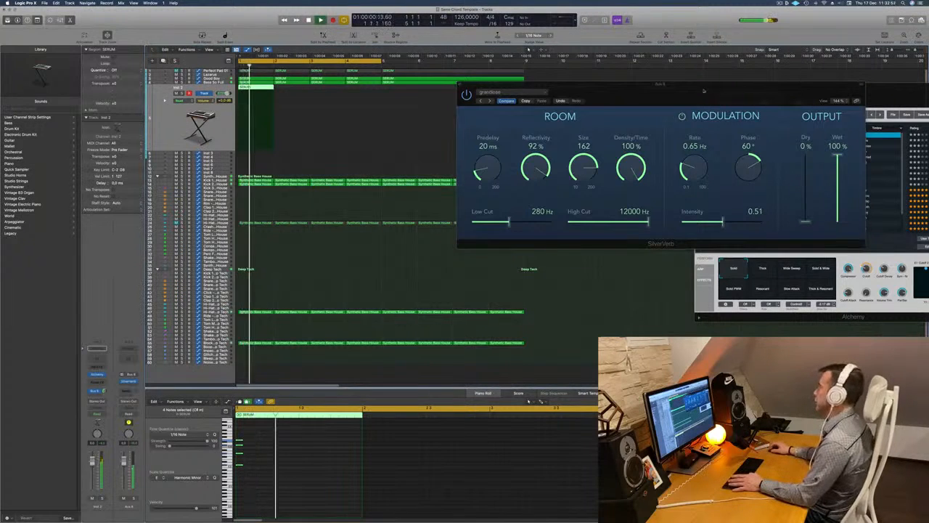
left_click_drag(660, 84, 578, 94)
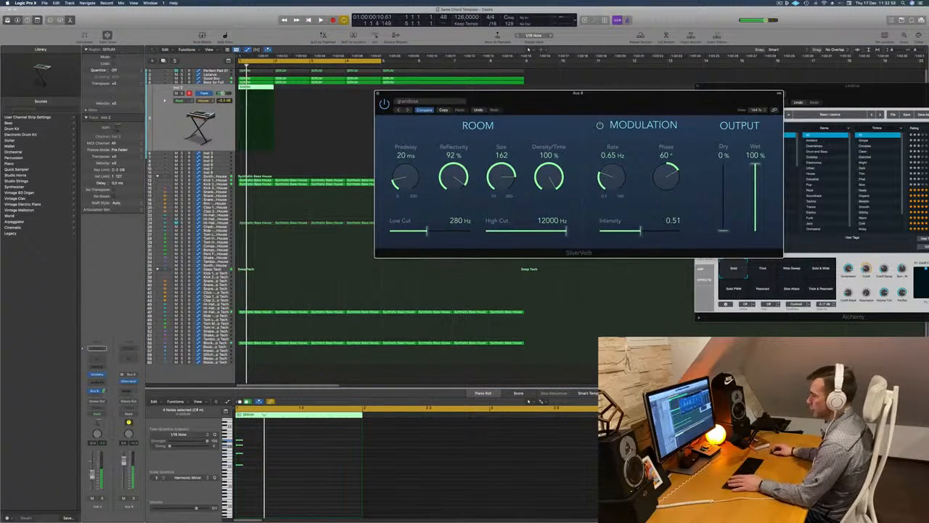
key("space")
key("space")
key("space")
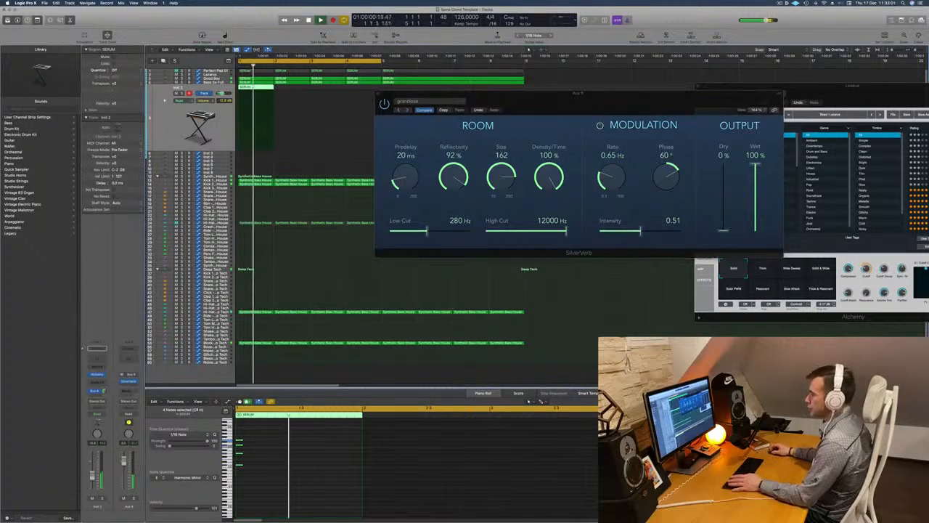
Step: Open Inst 2's Alchemy beside the regions and switch its performance snapshot from Epic Synth to Metallic Swell during playback
left_click(98, 375)
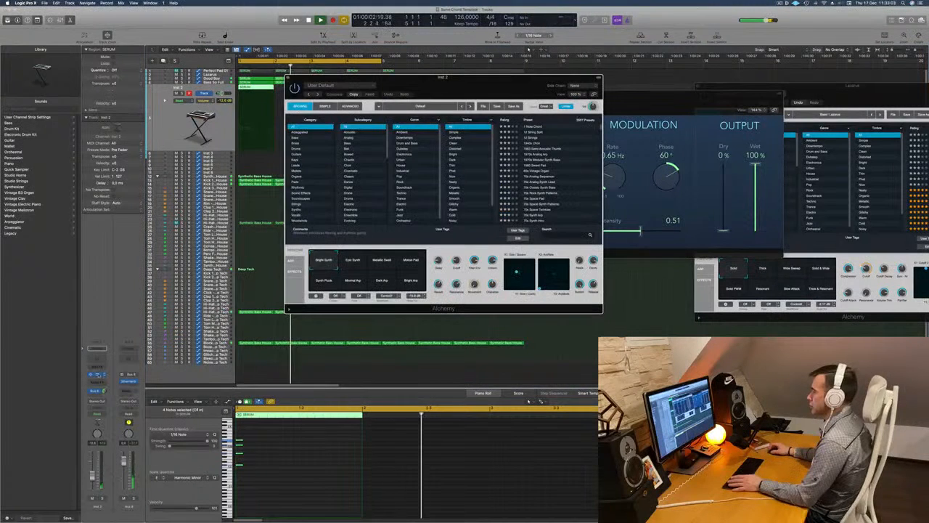
key("Return")
left_click_drag(442, 81, 505, 88)
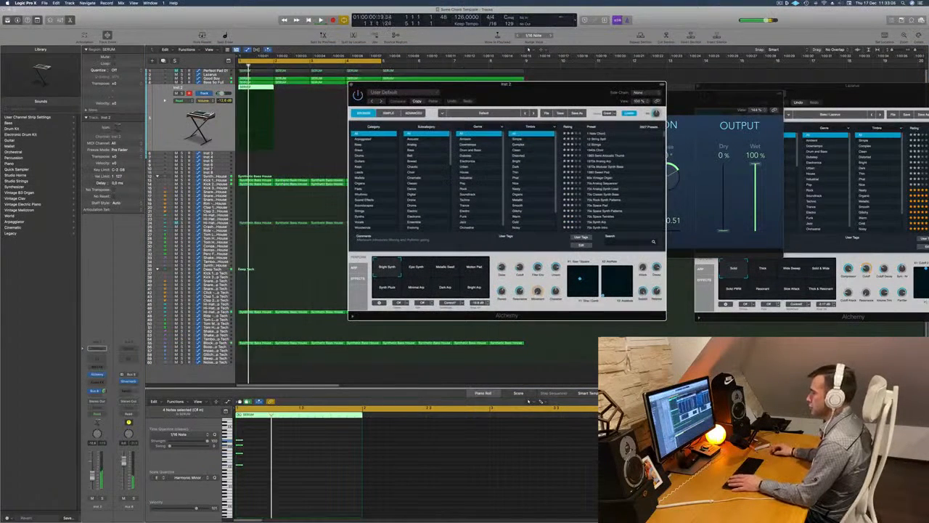
left_click(528, 401)
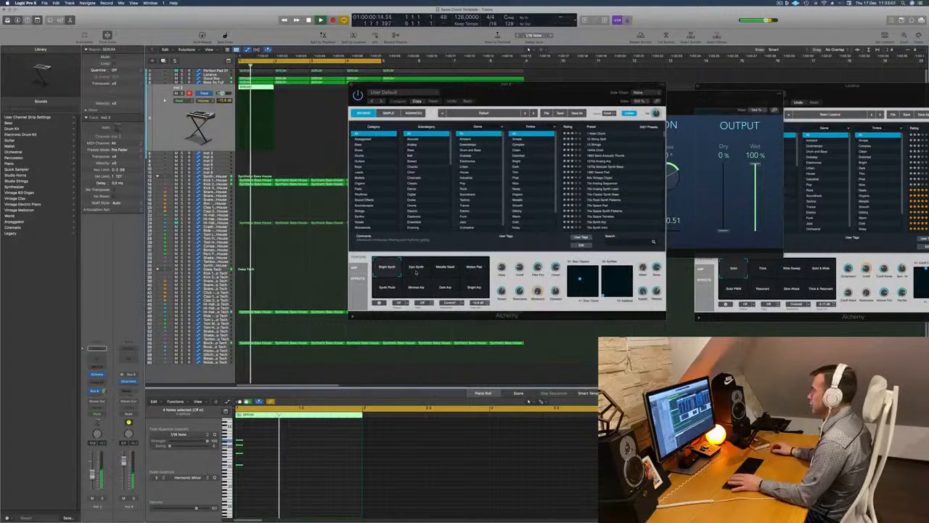
left_click(416, 272)
key("Return")
left_click(450, 272)
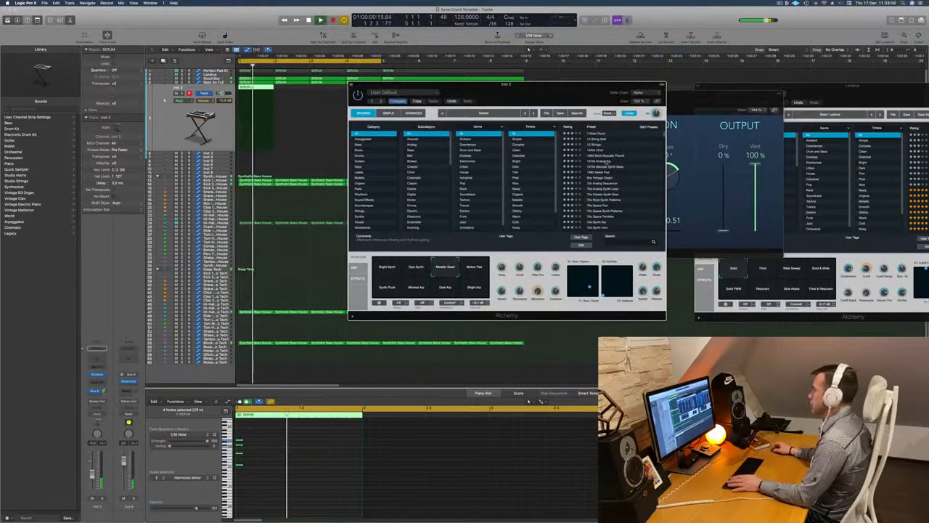
Step: Browse Alchemy's bass and brass categories and load the Brassy Pad Swell brass preset for the chord stab
scroll(607, 161, "down", 3)
left_click(358, 145)
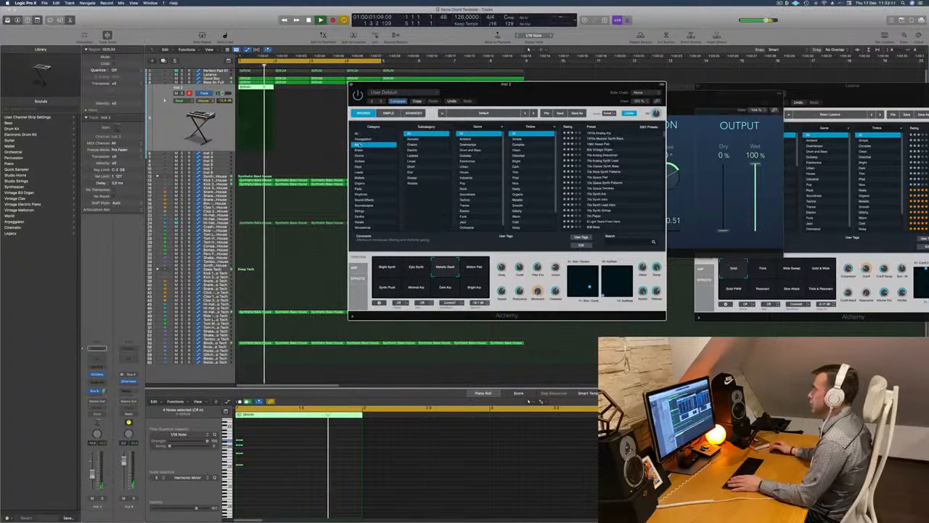
left_click(367, 151)
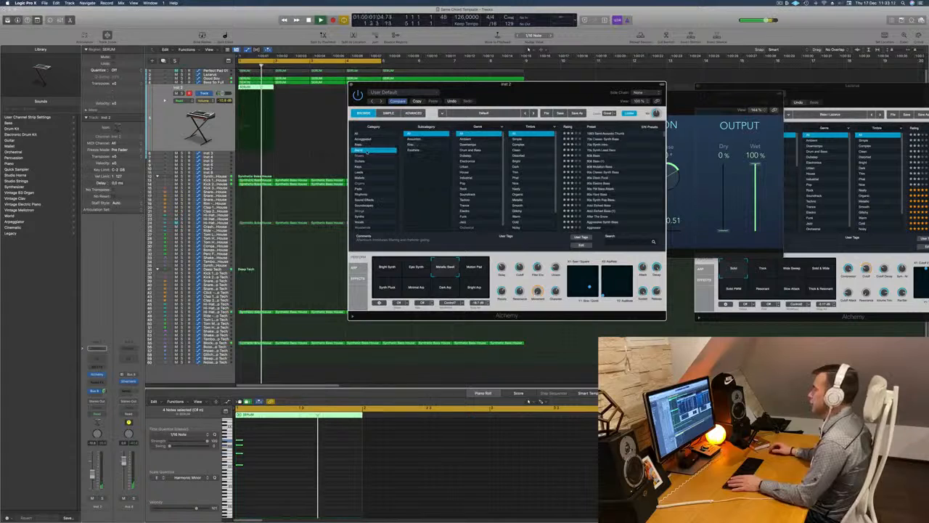
left_click(597, 178)
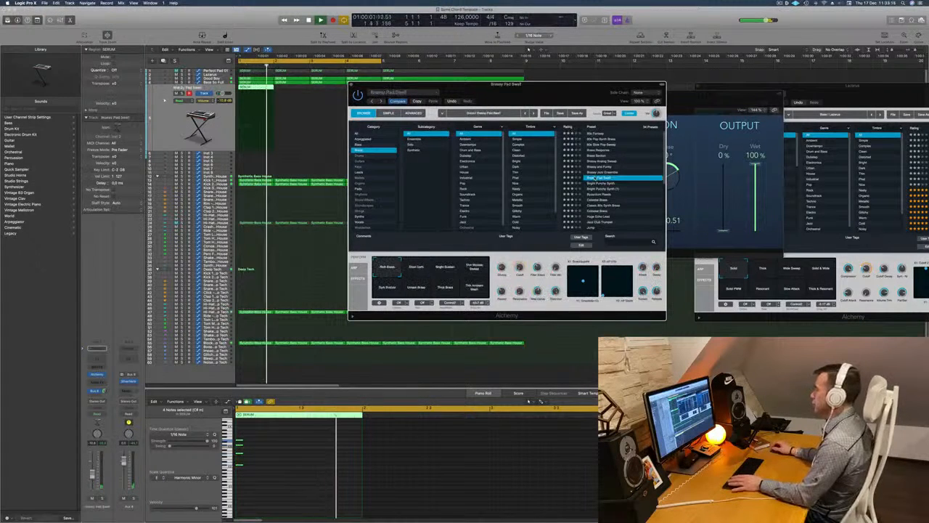
Step: Raise the Brassy Pad Swell track's volume to about -7.2 dB and reposition its Alchemy window below the chord region
left_click_drag(569, 85, 576, 82)
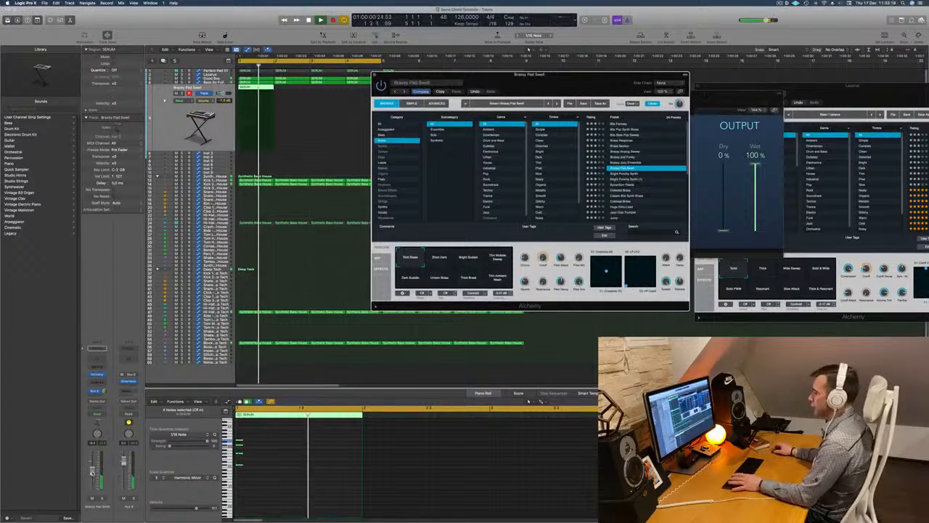
left_click_drag(92, 474, 92, 471)
left_click_drag(508, 97, 490, 175)
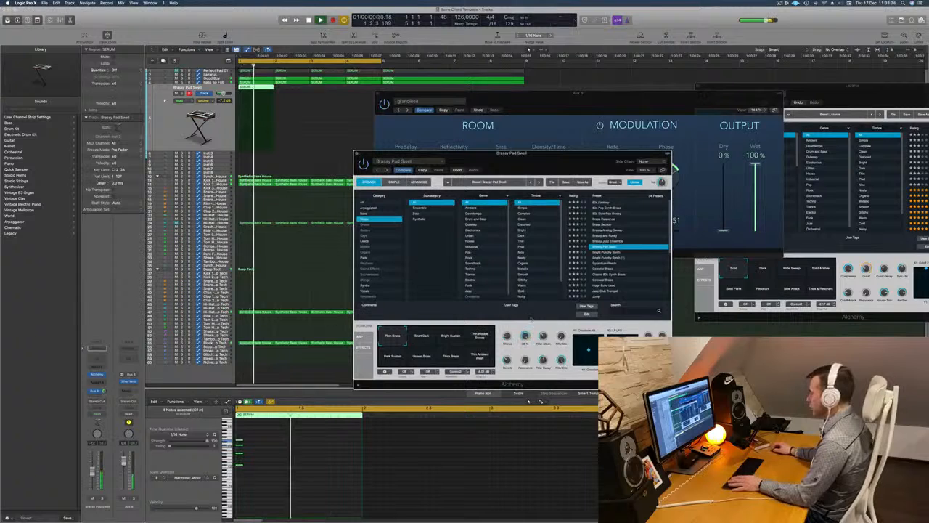
Step: Audition the Short Dark, Bright Sustain and Thin Wobble Sweep snapshots, return to Short Dark and close Alchemy
left_click(422, 338)
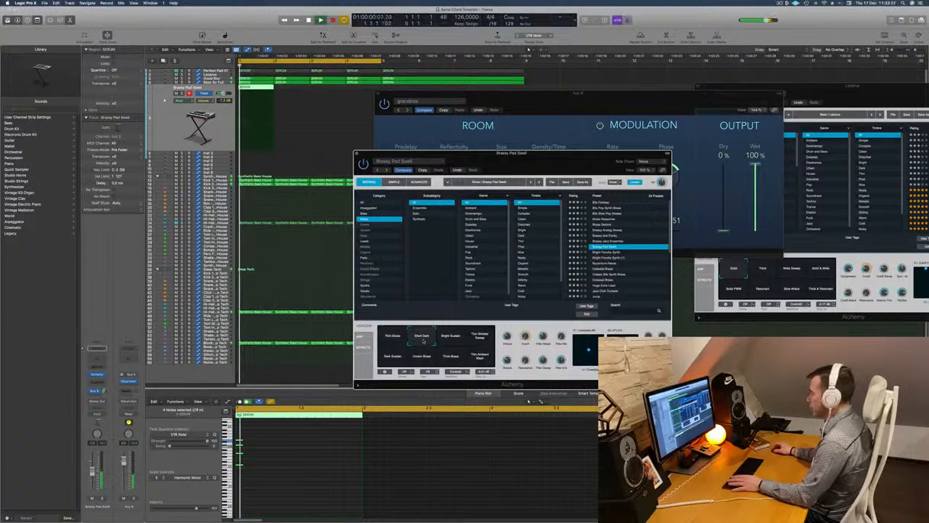
left_click(453, 338)
left_click(482, 340)
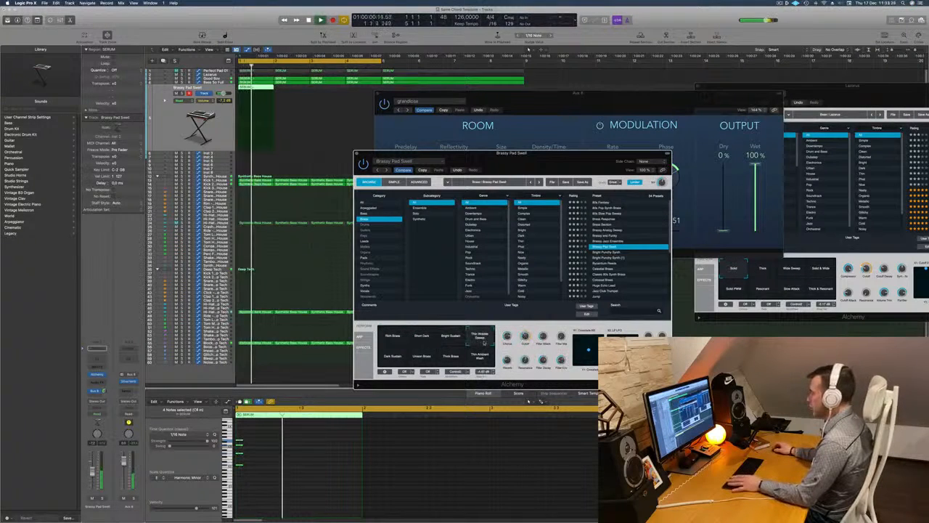
left_click(426, 338)
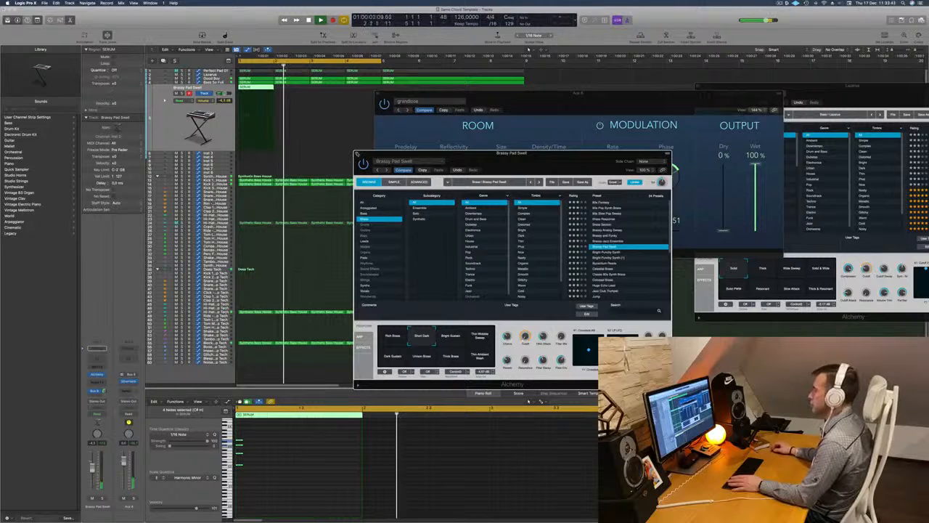
left_click(357, 153)
Step: Move SilverVerb below the regions and arrange the chord stab so that only bars 1 and 3 hold a region
left_click_drag(506, 94, 503, 171)
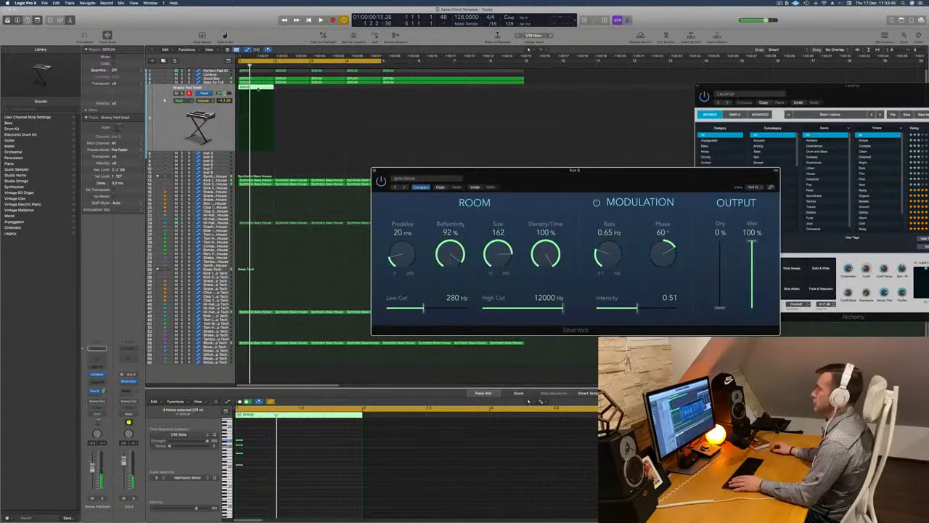
mouse_move(260, 88)
left_mouse_down()
mouse_move(294, 94)
mouse_move(250, 91)
mouse_move(325, 95)
mouse_move(250, 91)
left_mouse_up()
key("BackSpace")
left_click(370, 89)
key("BackSpace")
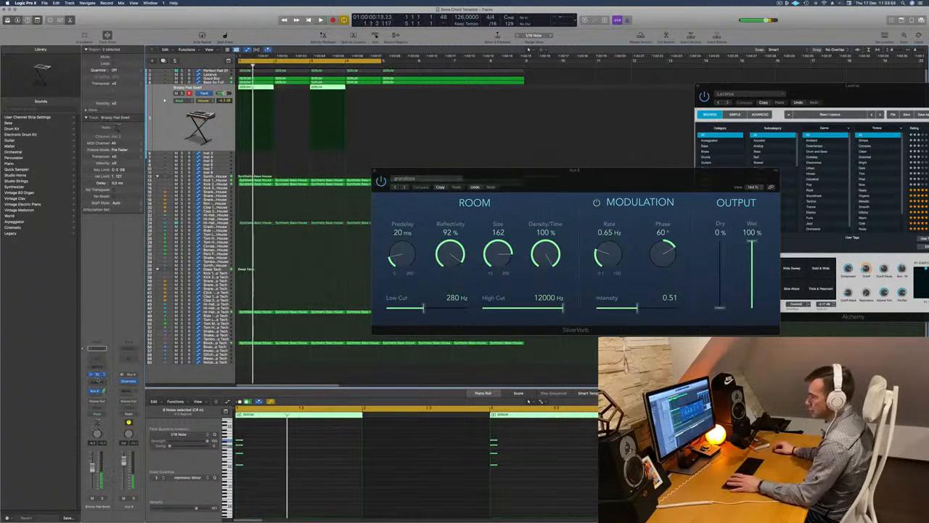
Step: Reopen the Brassy Pad Swell Alchemy and switch its performance snapshot to Rich Brass during playback
left_click(96, 375)
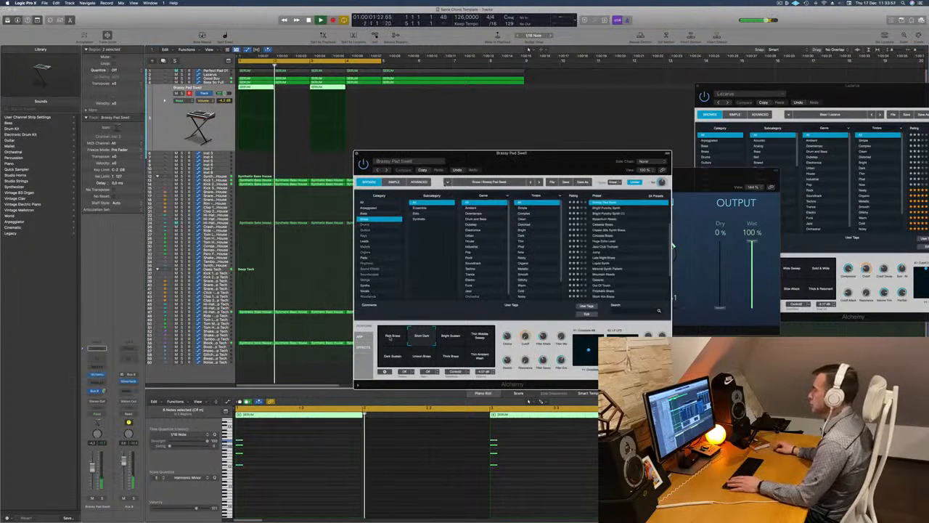
left_click(392, 336)
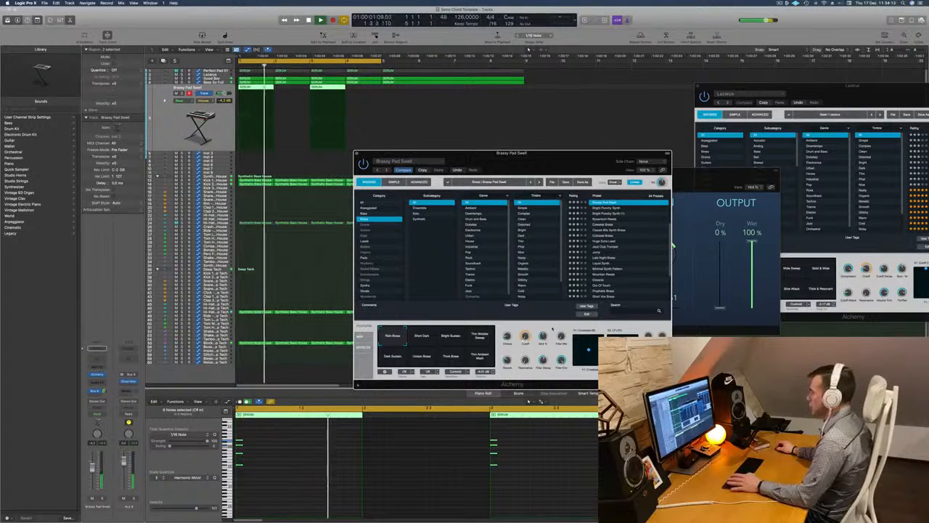
key("space")
Step: Raise the Brassy Pad Swell track's volume and lengthen the chord notes in both regions
left_click(95, 466)
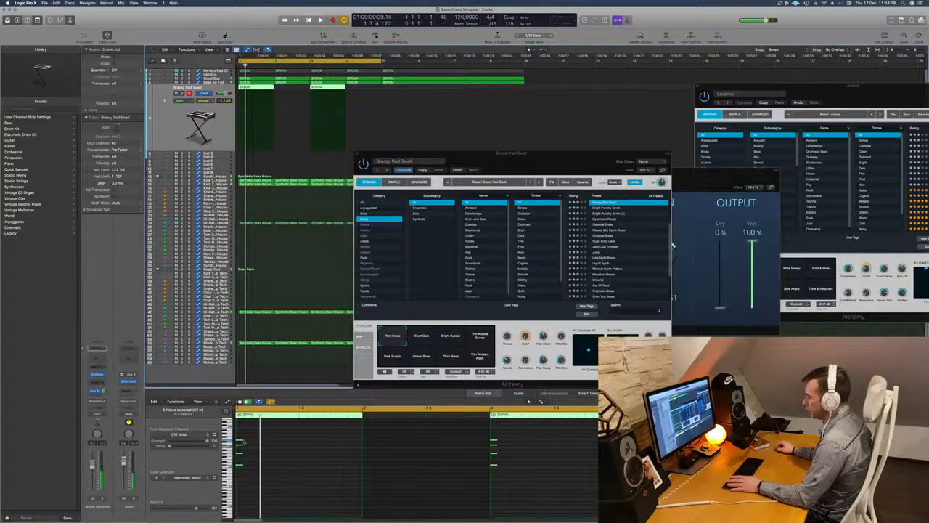
left_click_drag(242, 440, 251, 440)
key("space")
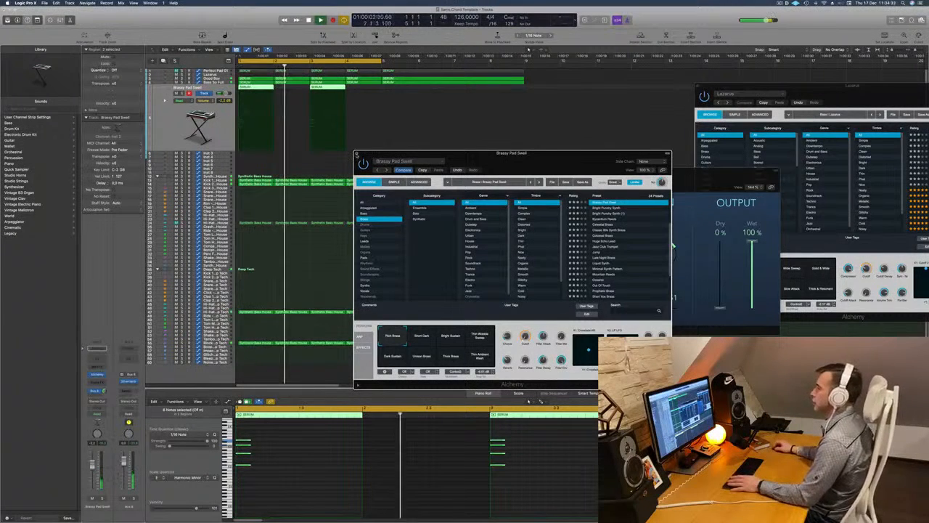
Step: Duplicate the Brassy Pad Swell track with its settings and place copies of the chord regions at bars 2 and 4 on it
left_click(358, 154)
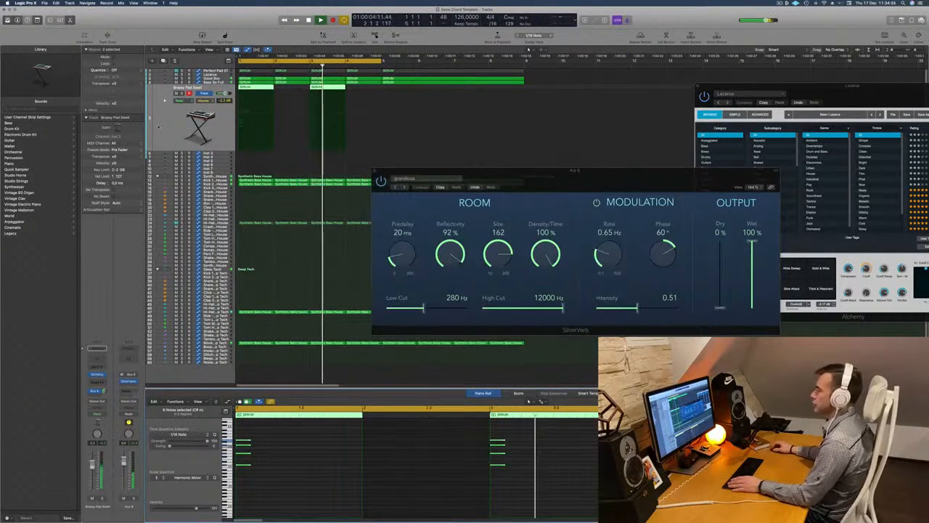
left_click(163, 61)
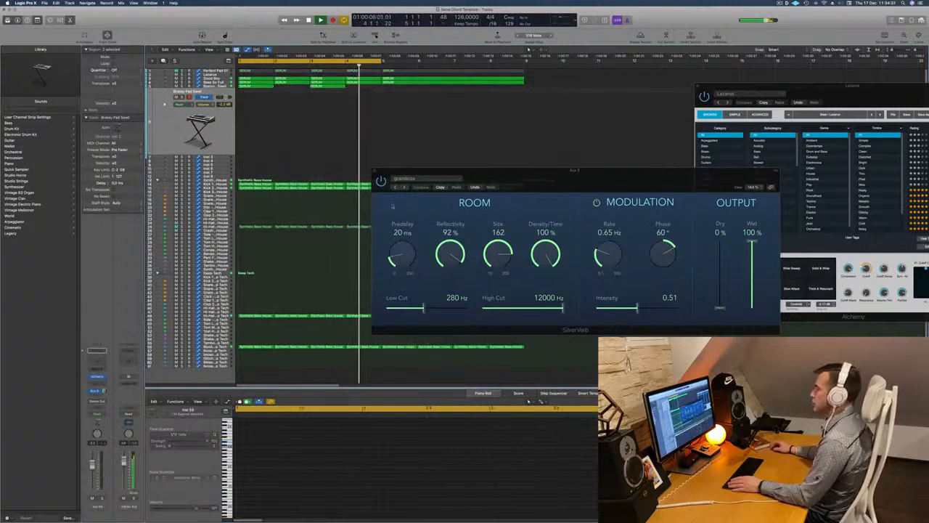
left_click_drag(481, 172, 604, 193)
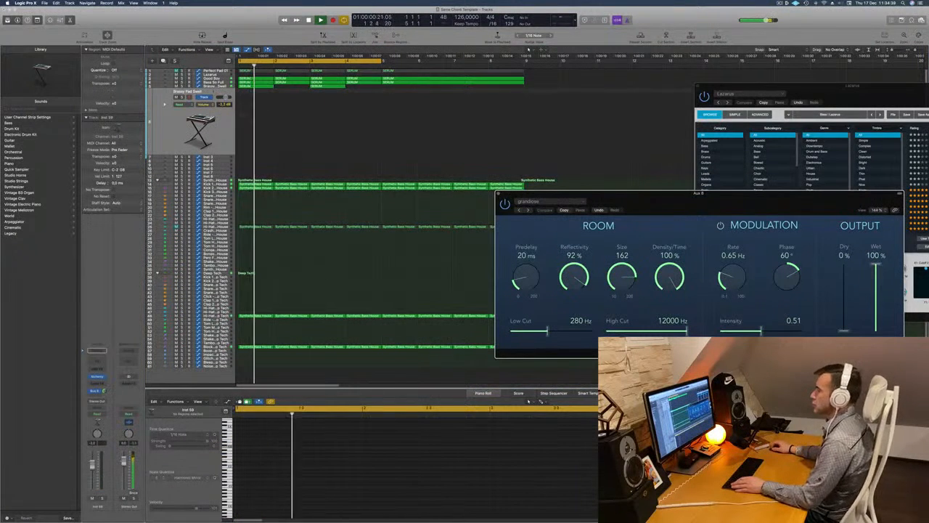
left_click(253, 86)
left_click_drag(253, 86, 366, 101)
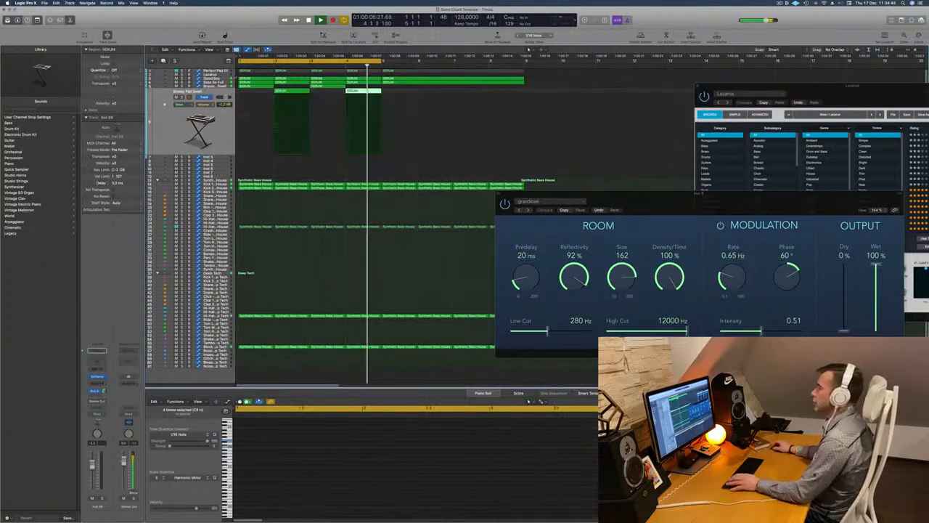
Step: Toggle the mute of the Bass So Full track during playback to check its part in the mix
left_click(213, 83)
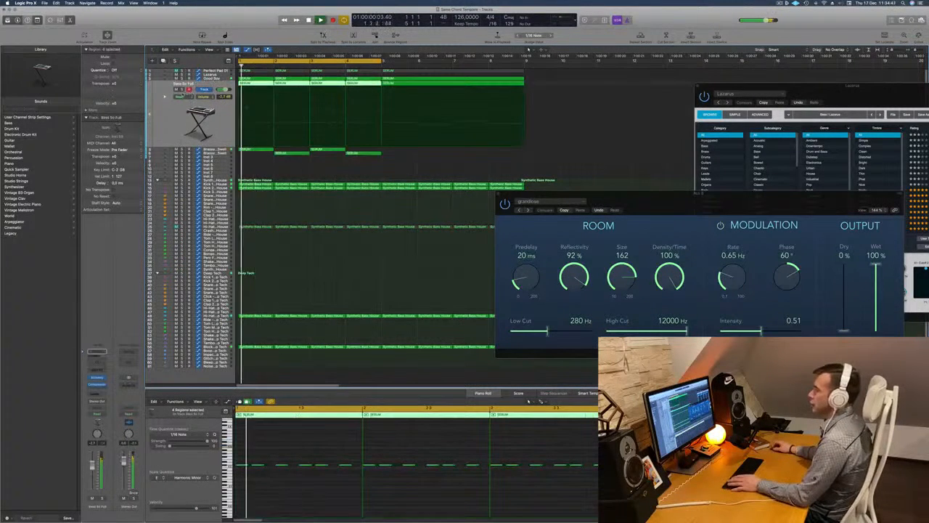
left_click(176, 89)
left_click(175, 89)
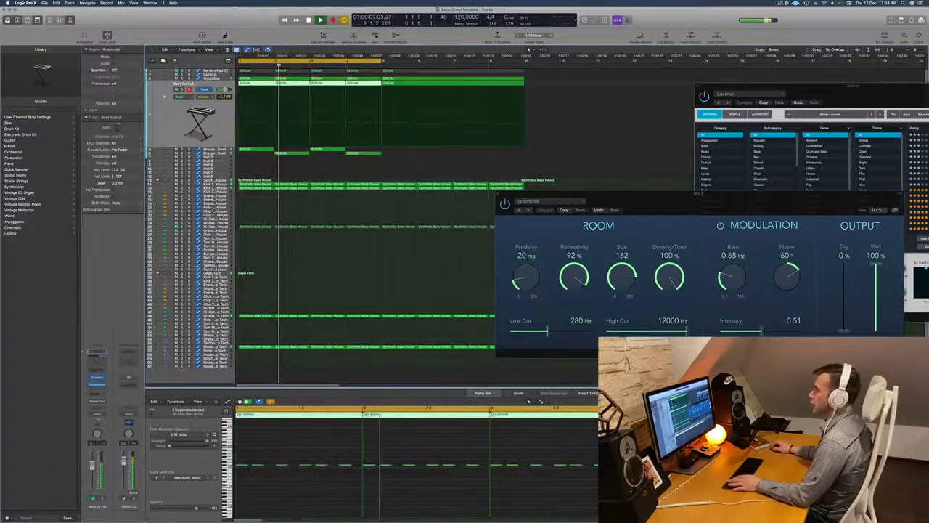
Step: Open the Good Boy track's Alchemy and move its window clear of the bass regions while listening to playback
left_click(202, 79)
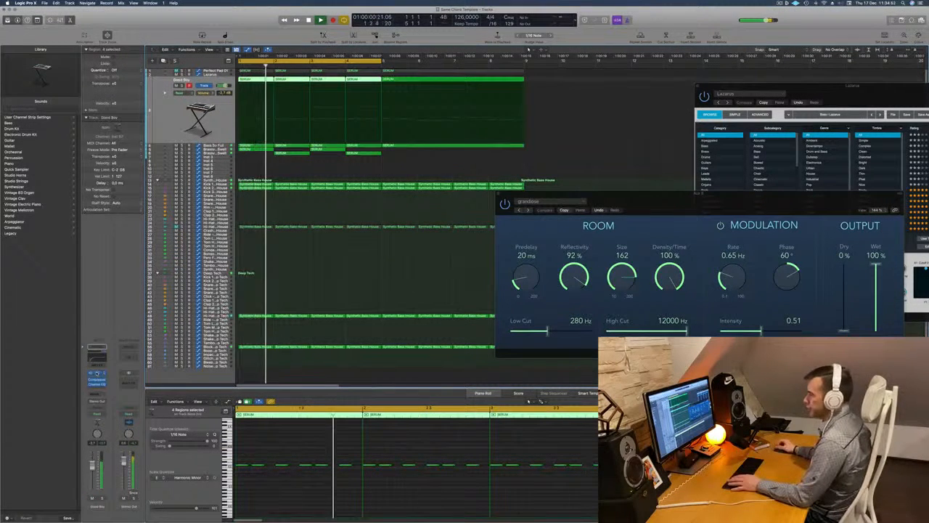
left_click(96, 373)
key("space")
left_click_drag(567, 169, 540, 165)
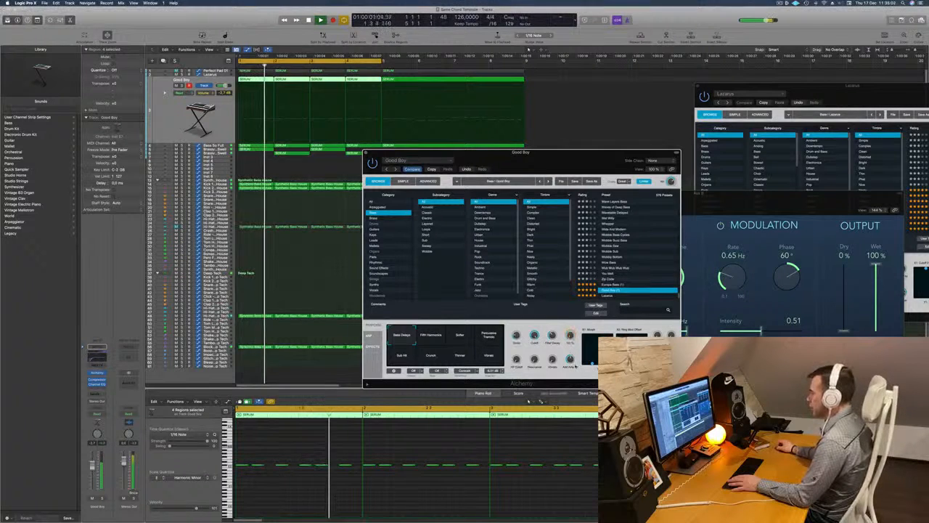
left_click_drag(572, 158, 577, 120)
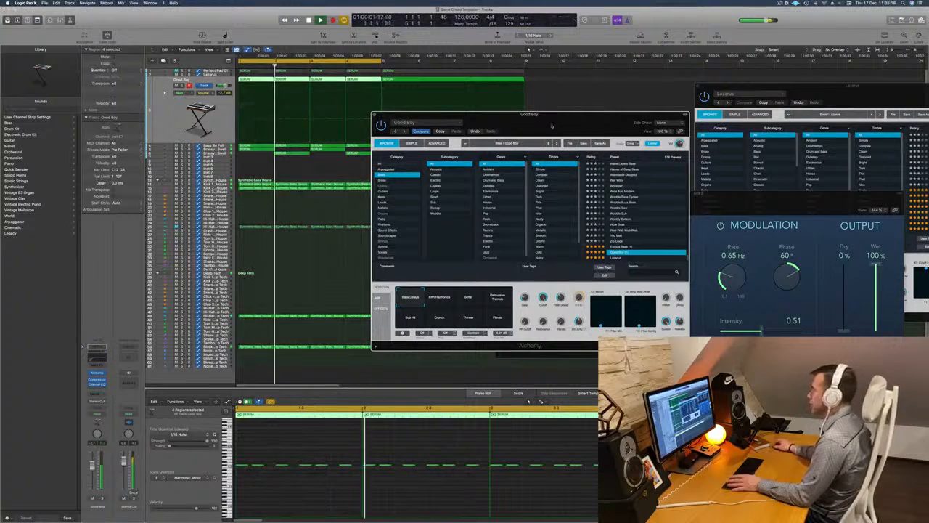
left_click_drag(556, 122, 548, 137)
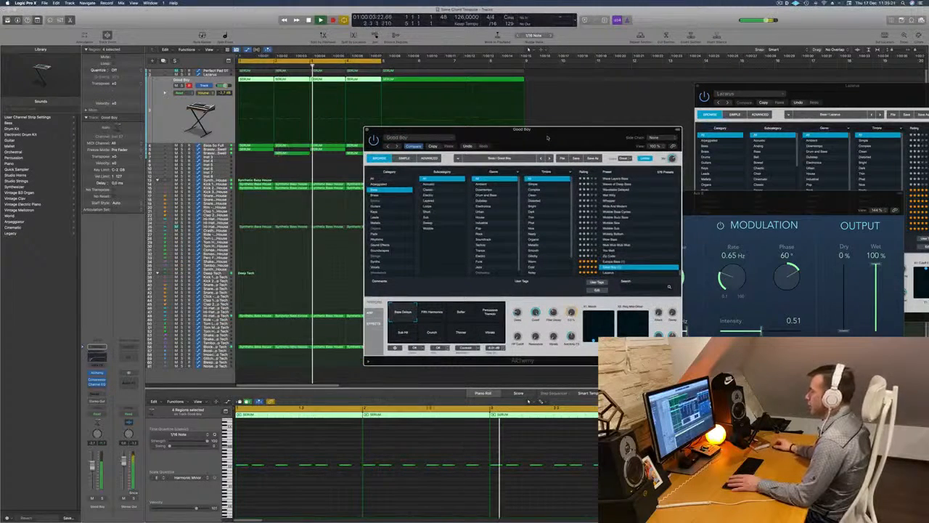
left_click_drag(547, 138, 554, 138)
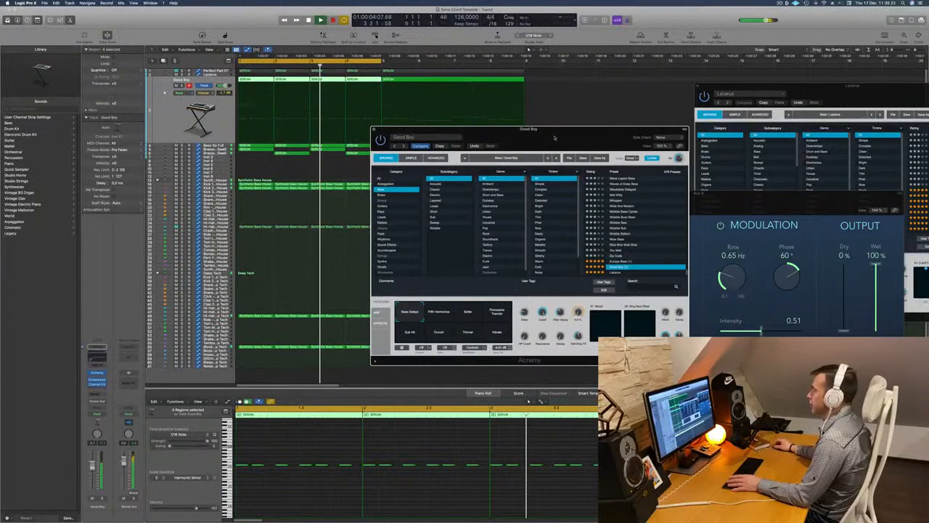
Step: Open the duplicated chord track's Alchemy beside the regions, audition Trumpet Fusion and load the Vintage Brassy Pad preset
left_click(211, 153)
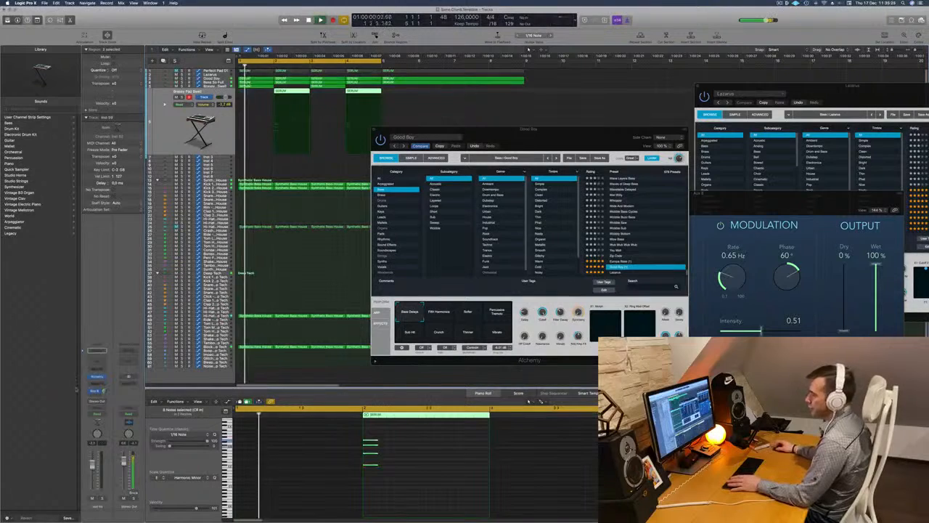
left_click(97, 377)
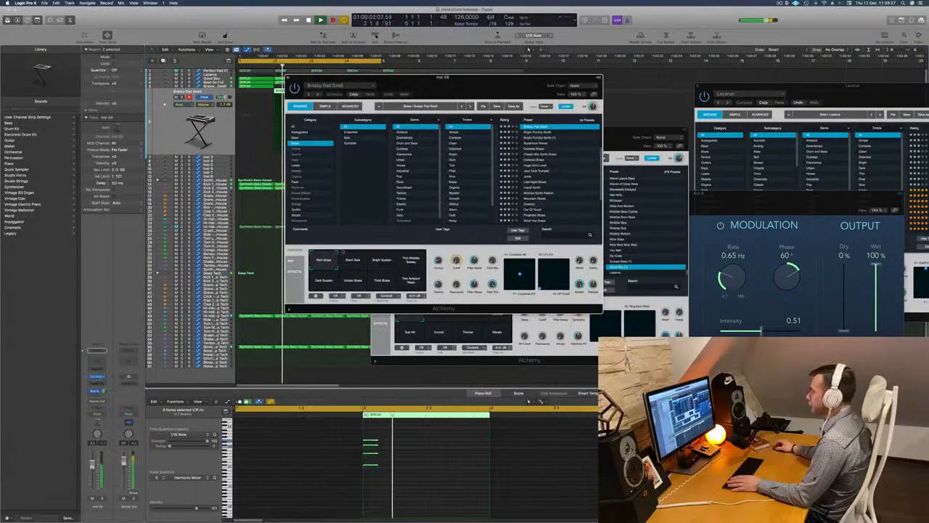
left_click_drag(463, 87, 563, 128)
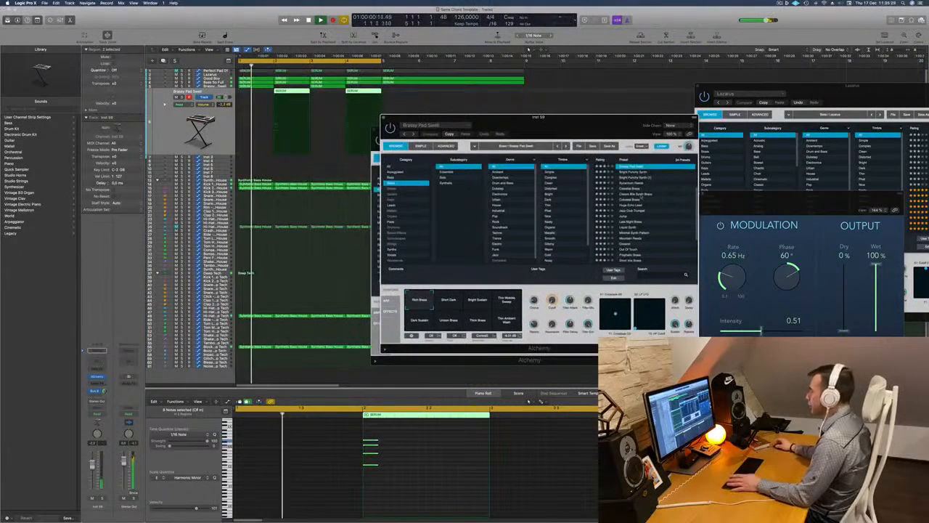
scroll(651, 250, "down", 5)
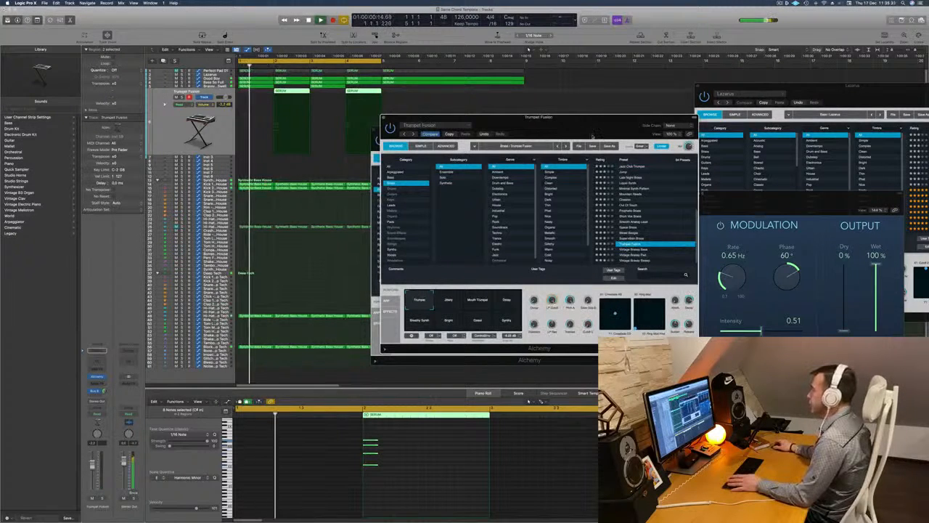
left_click_drag(590, 128, 617, 129)
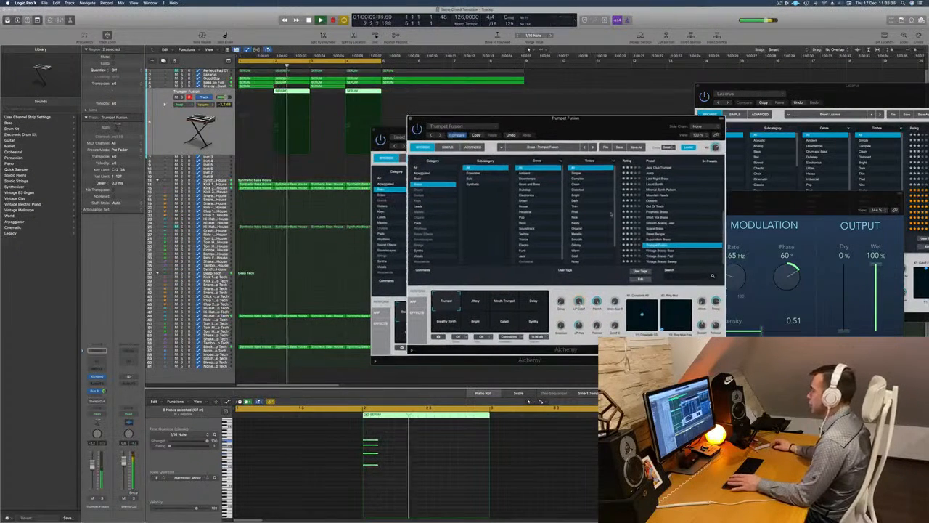
left_click(666, 256)
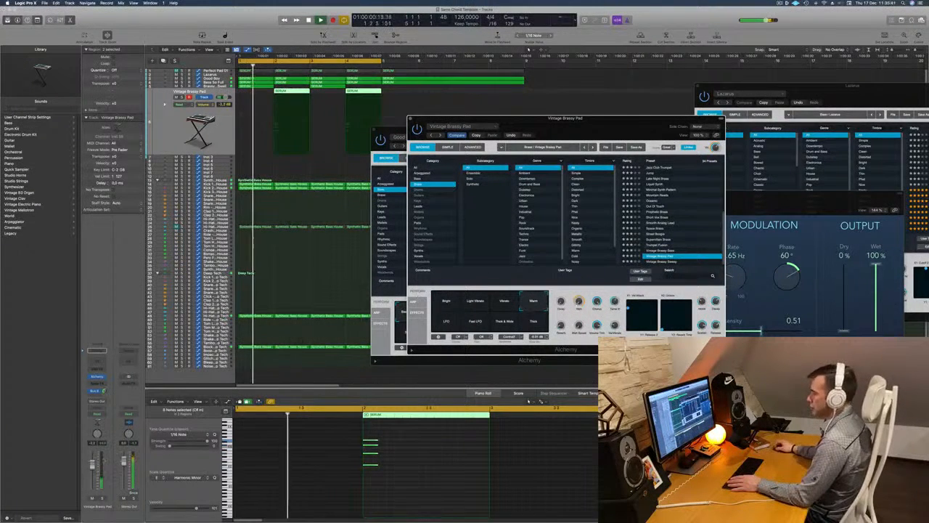
Step: Lower the Vintage Brassy Pad track's volume, switch its snapshot to Fast LFO and replay the loop with the chord notes deselected
left_click_drag(92, 464, 90, 469)
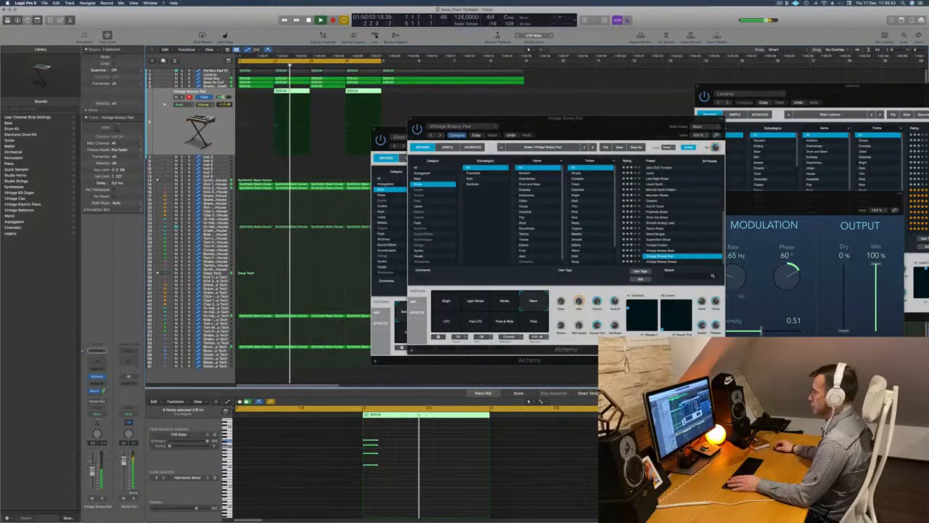
left_click(477, 325)
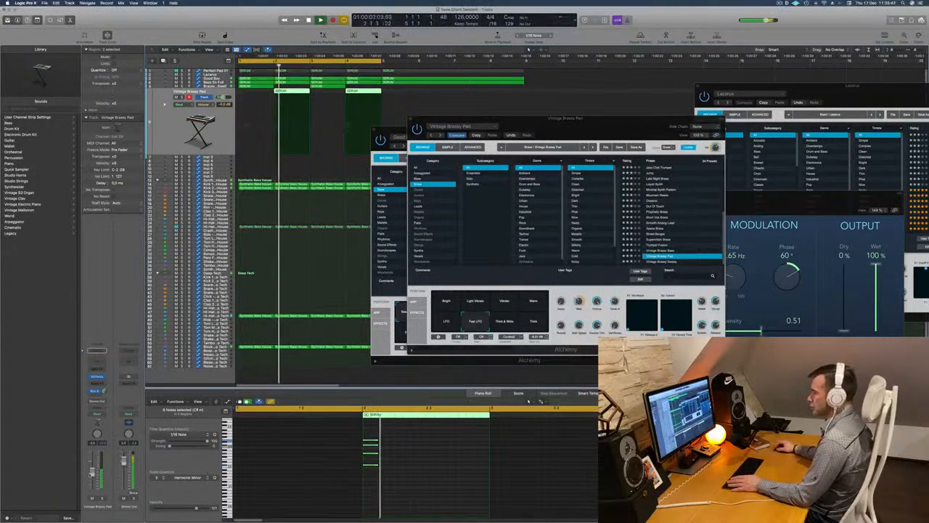
key("Return")
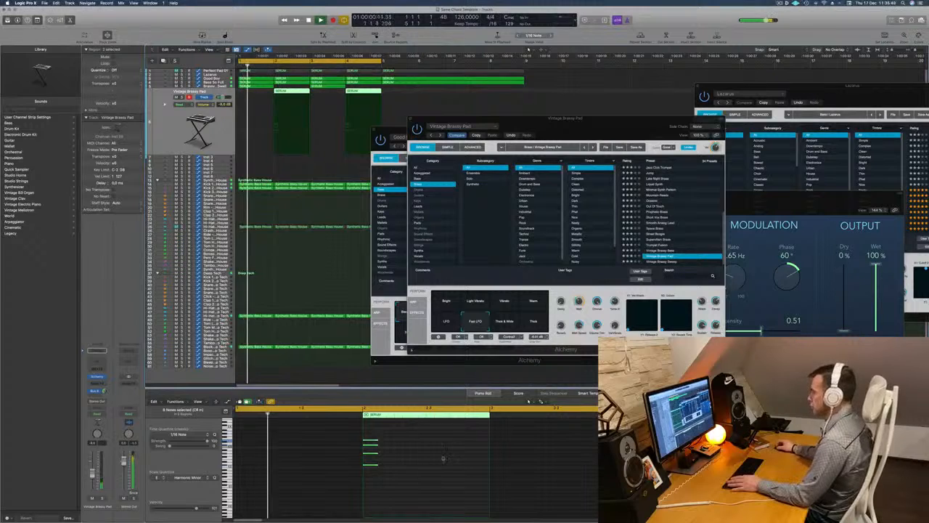
left_click(443, 458)
key("Return")
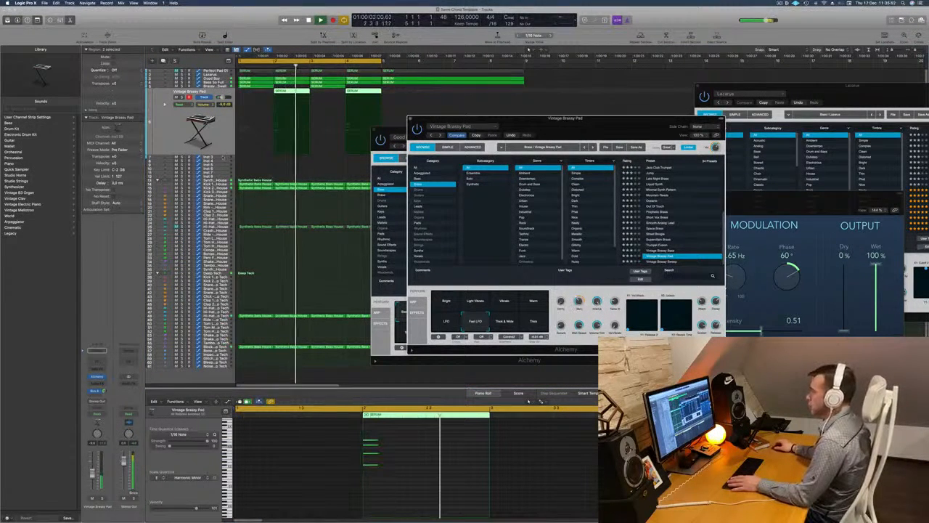
Step: Add a Channel EQ to the Vintage Brassy Pad track with a high cut at 4560 Hz, and move both plug-in windows clear of the regions
left_click(97, 361)
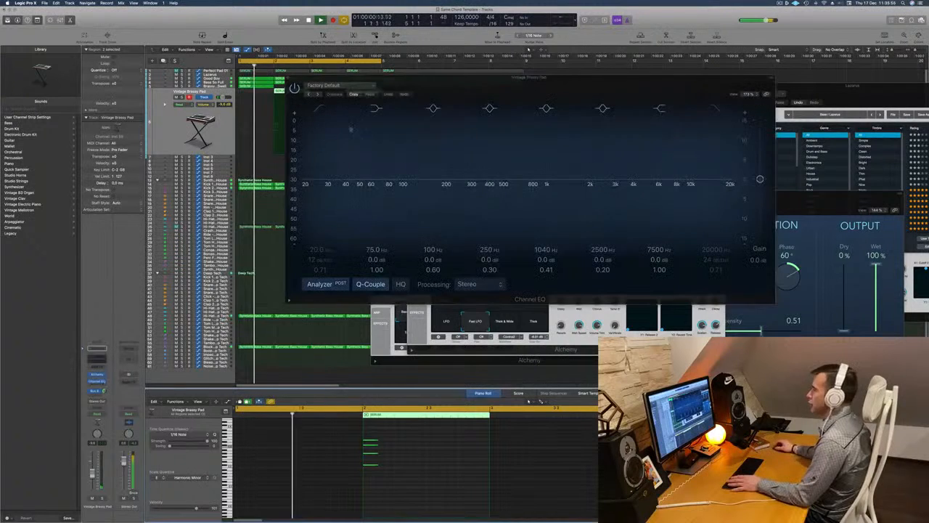
left_click(715, 108)
left_click_drag(715, 192, 645, 188)
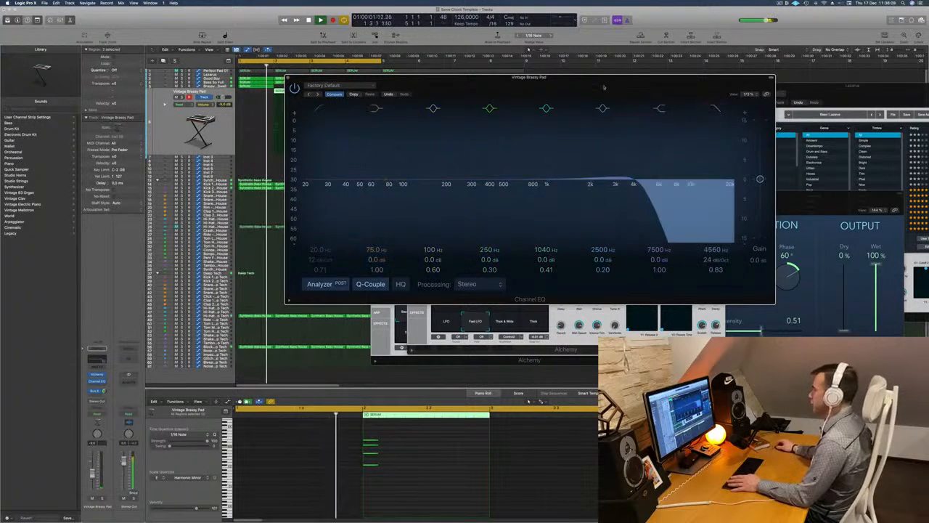
left_click_drag(609, 80, 529, 302)
left_click_drag(472, 119, 529, 92)
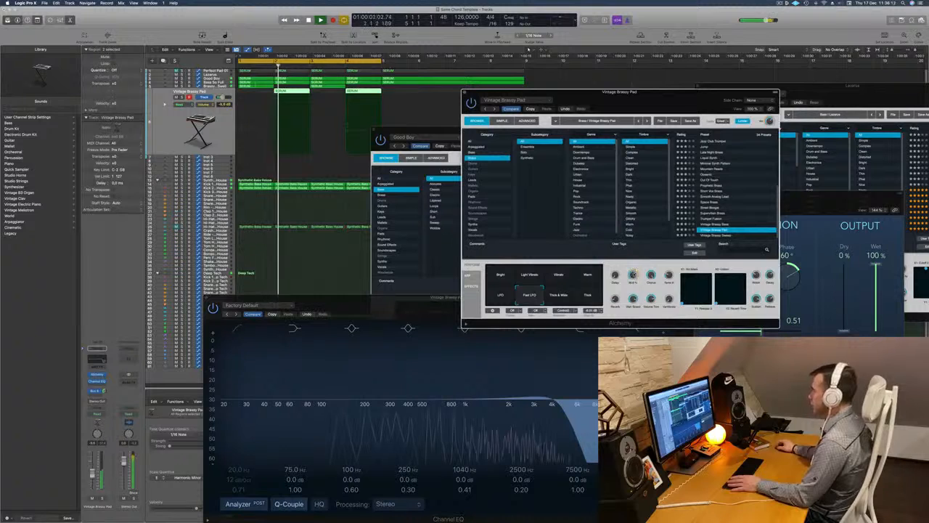
Step: Replay the chord loop from its start and audition the Vintage Brassy Pad's Thick & Wide snapshot
key("Return")
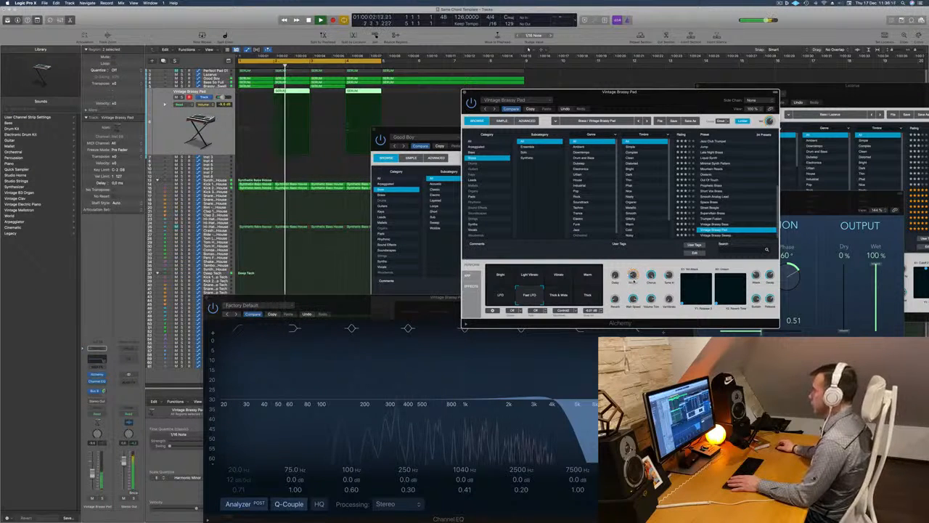
key("Return")
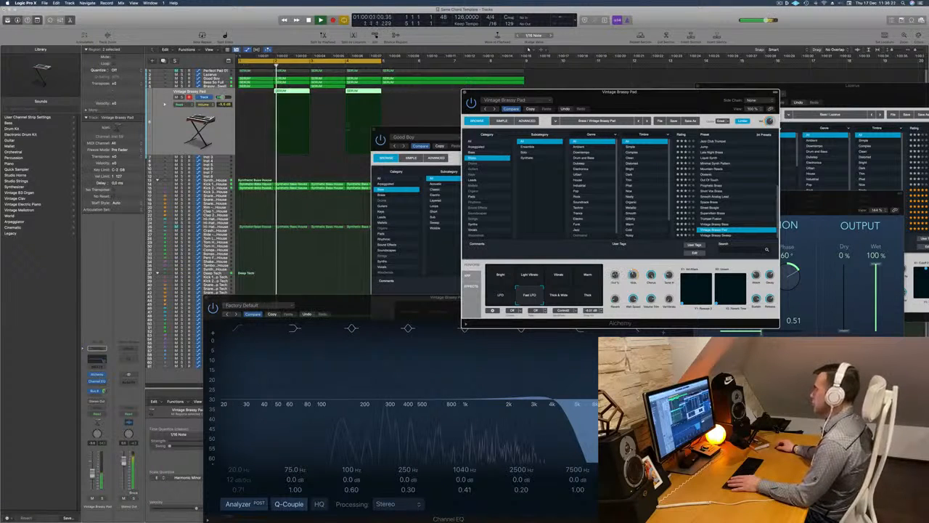
key("Return")
left_click(559, 296)
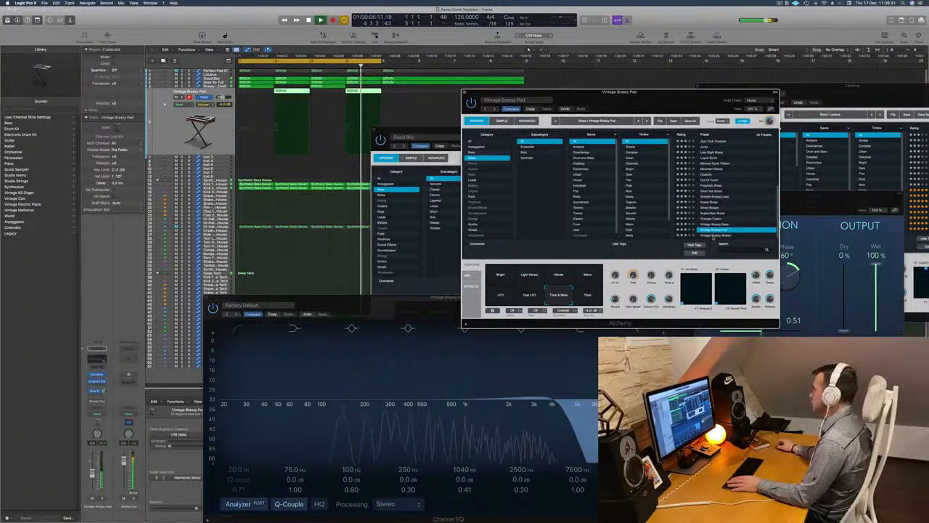
Step: Load the Vintage Brassy Sweep preset in Alchemy, compare its snapshots during playback and settle on Dark
key("Down")
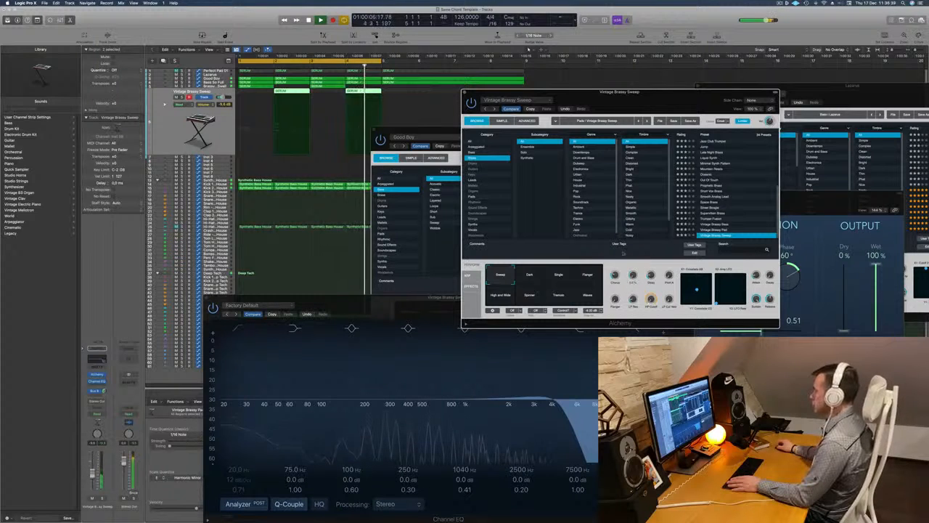
left_click(530, 276)
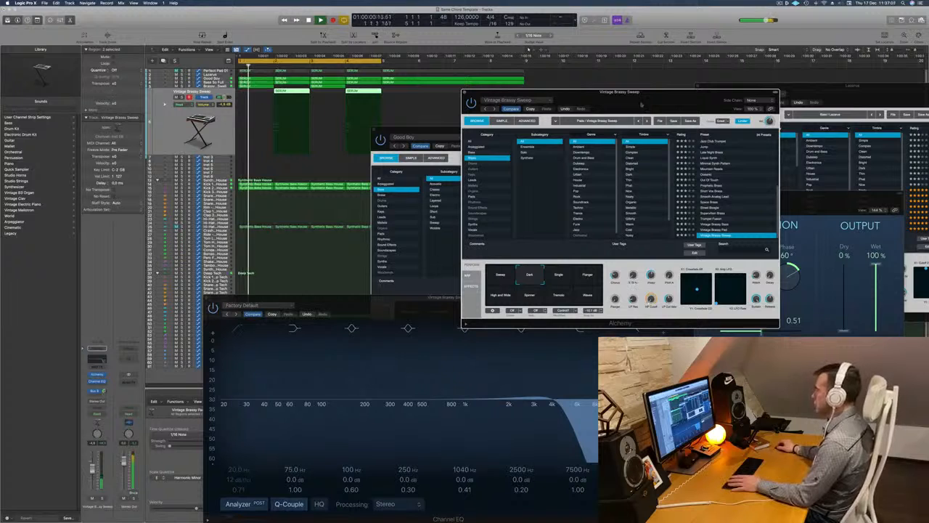
left_click_drag(635, 96, 655, 97)
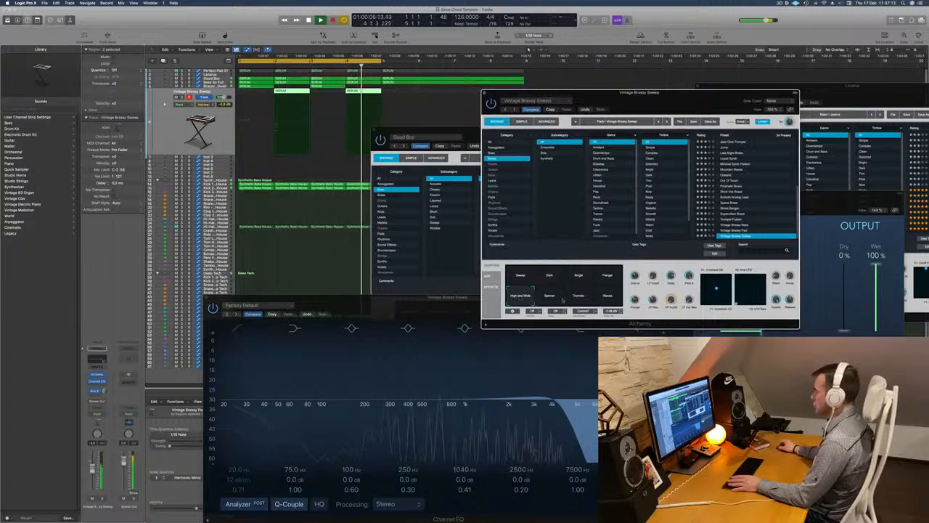
left_click(608, 296)
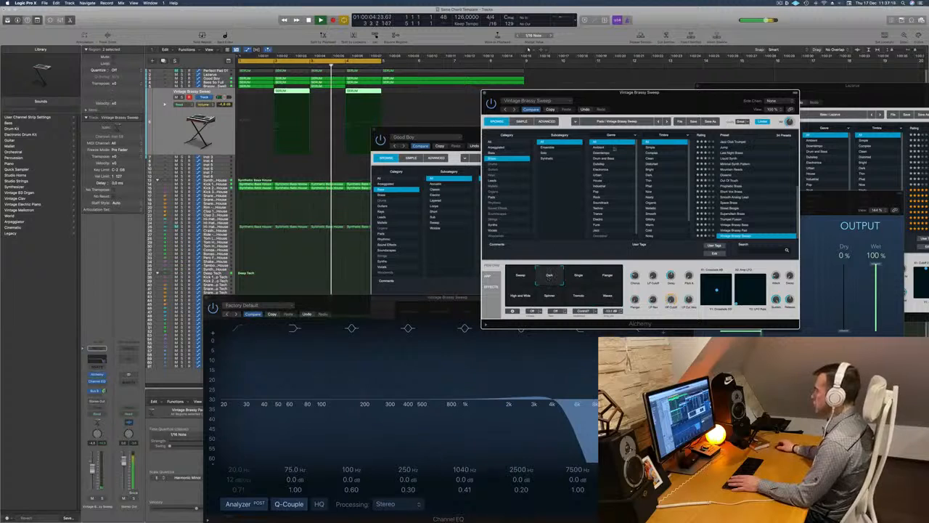
left_click_drag(682, 98, 678, 100)
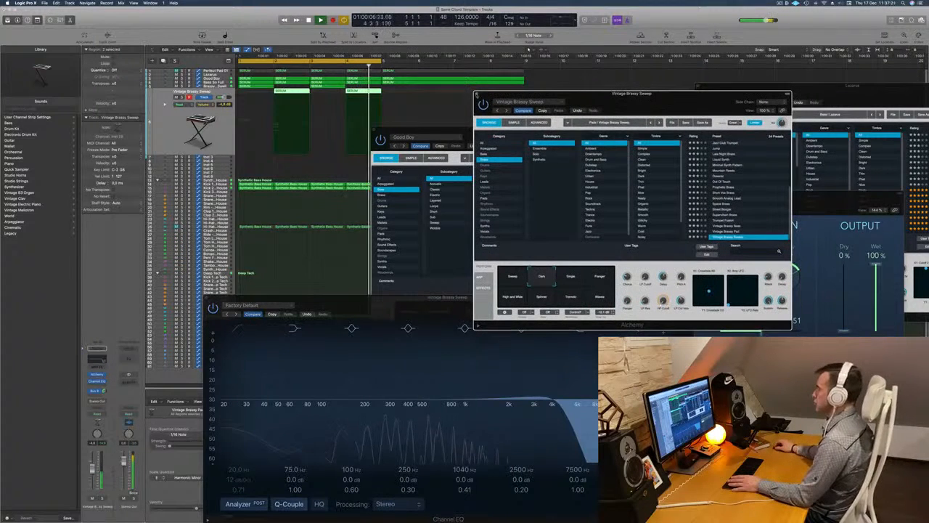
Step: Close the Vintage Brassy Sweep and Good Boy Alchemy windows and move the Channel EQ window away from the drum regions
left_click(476, 94)
left_click_drag(410, 129, 409, 129)
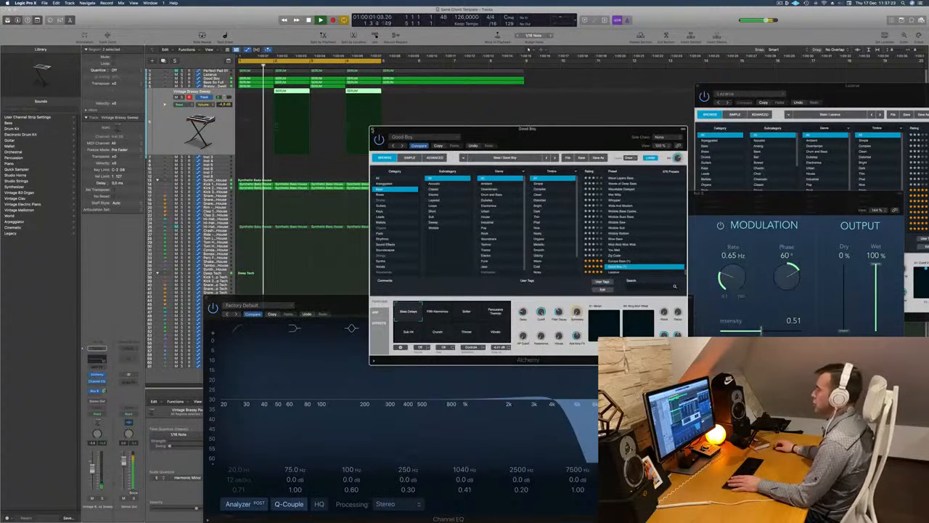
key("super+w")
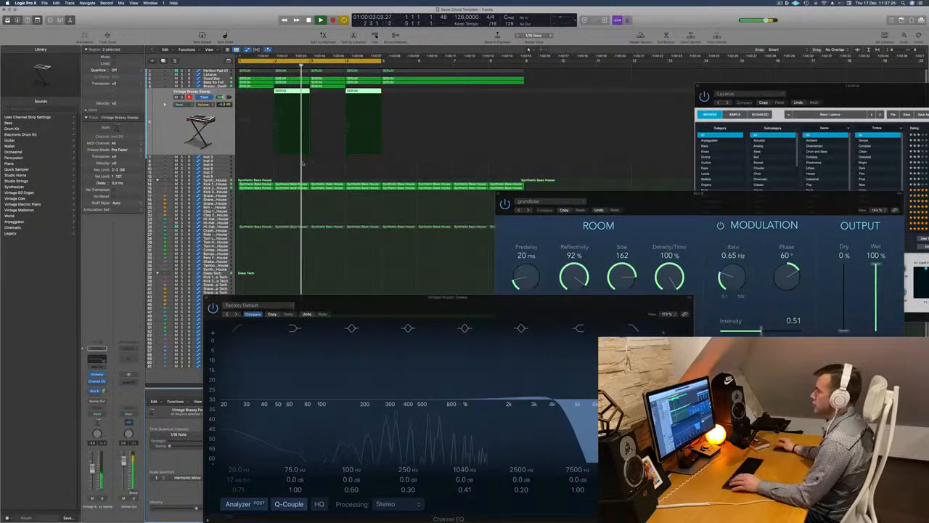
scroll(320, 194, "down", 2)
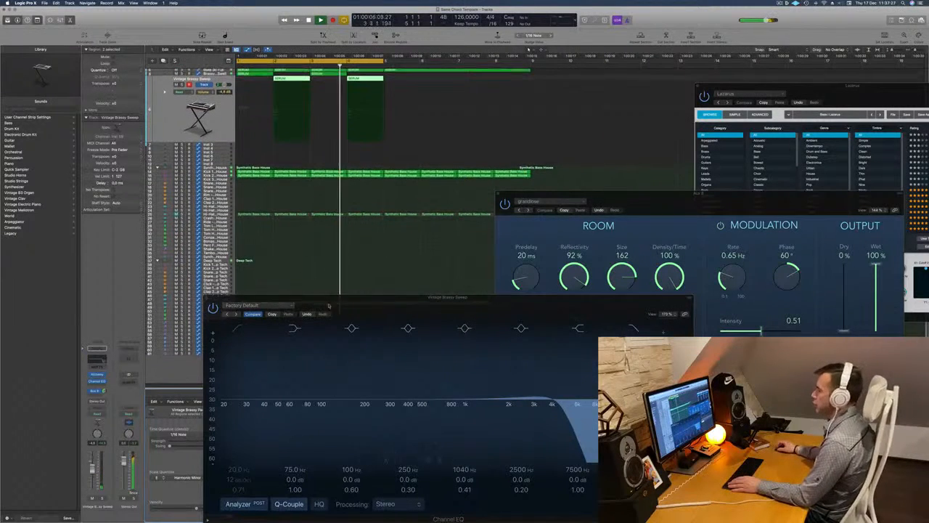
left_click_drag(330, 297, 714, 155)
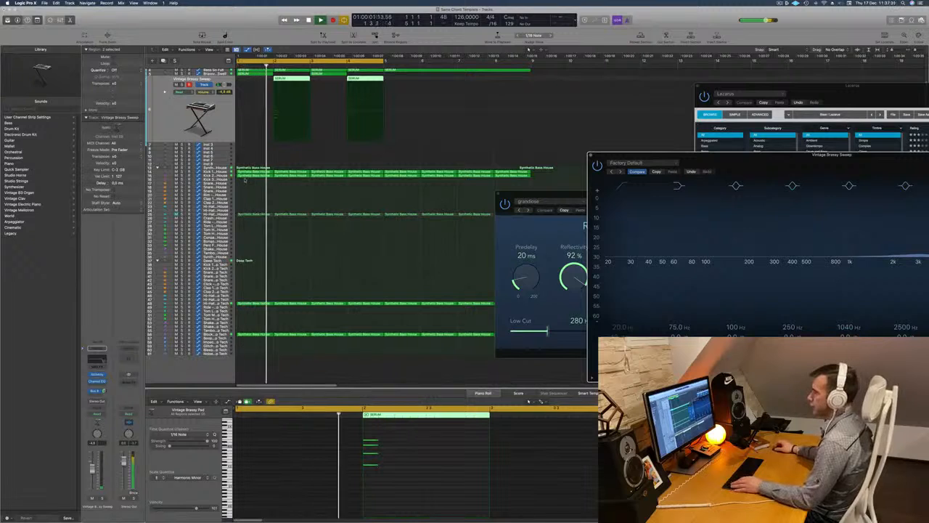
Step: Copy the first Hi-Hat Open region of Synthetic Bass House to the Tom High 2 track and shift its four notes an eighth later
left_click(242, 214)
left_click_drag(242, 214, 295, 232)
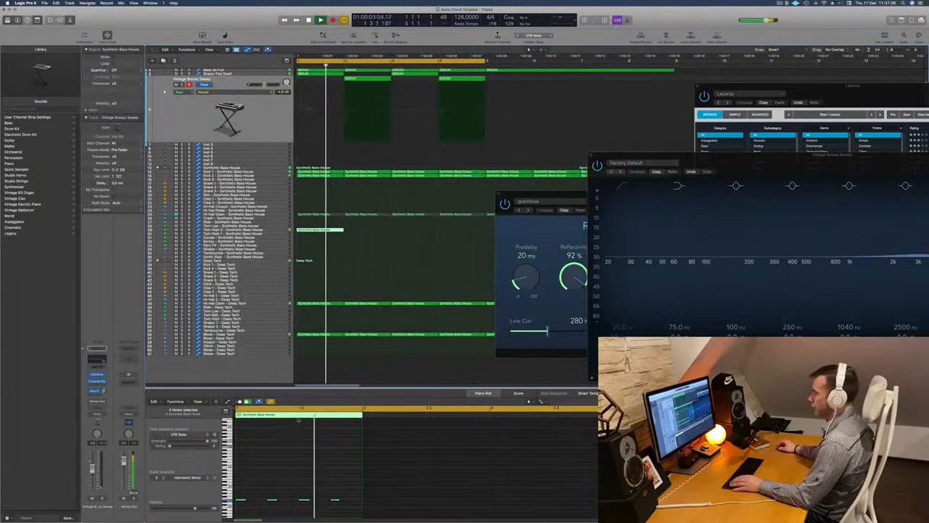
scroll(248, 480, "up", 1)
scroll(247, 478, "up", 3)
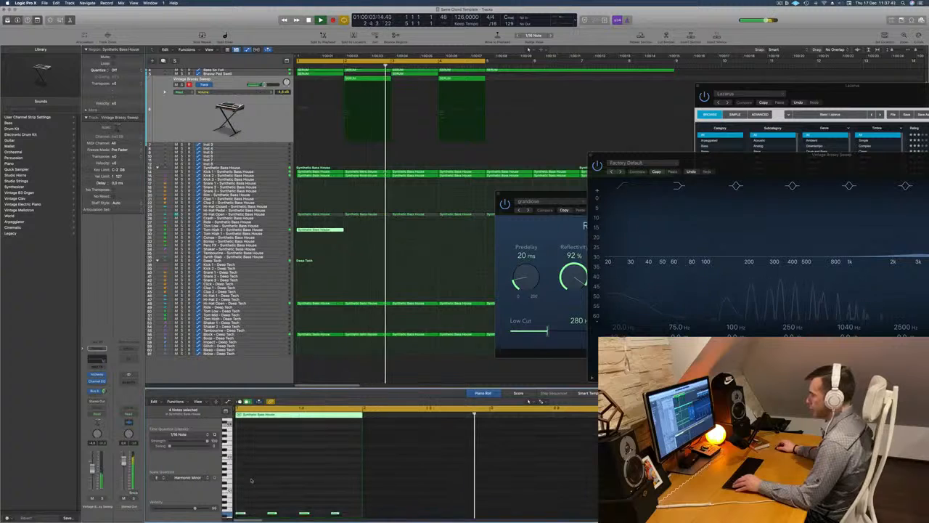
scroll(250, 479, "down", 4)
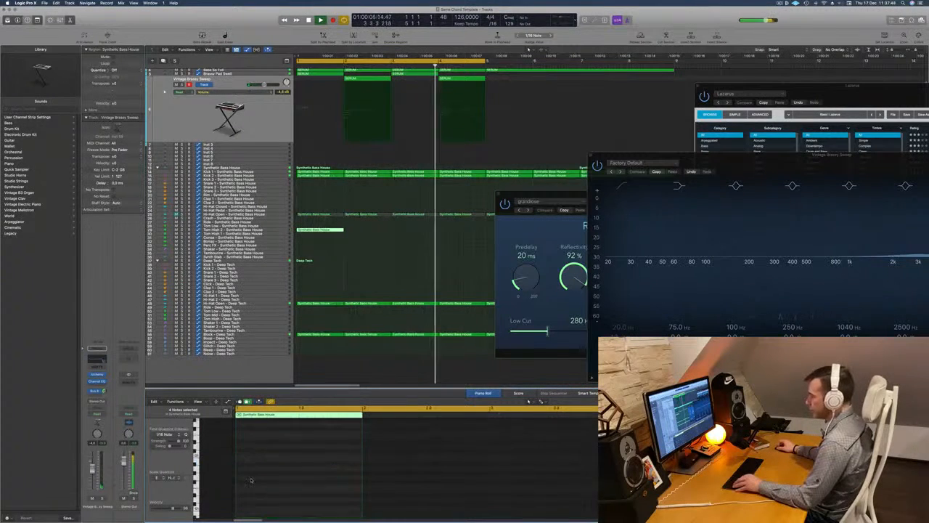
scroll(250, 480, "up", 3)
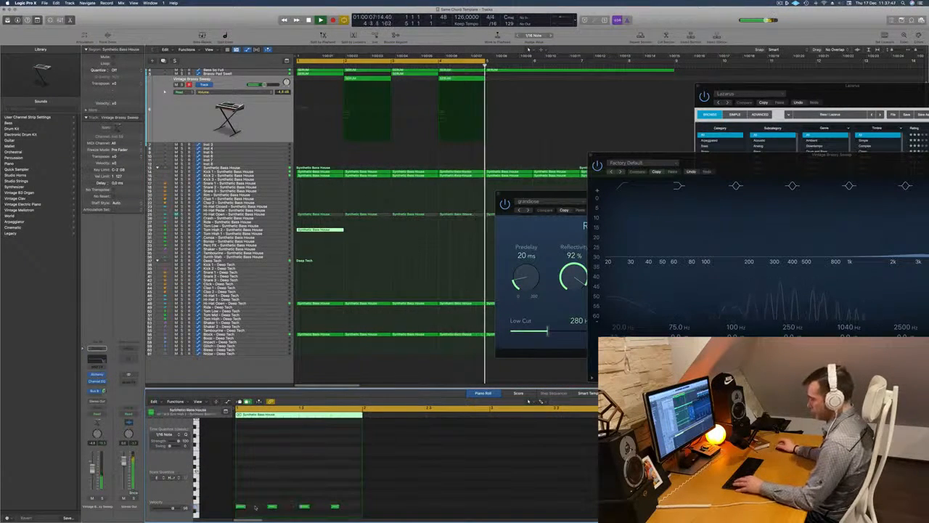
scroll(254, 507, "down", 4)
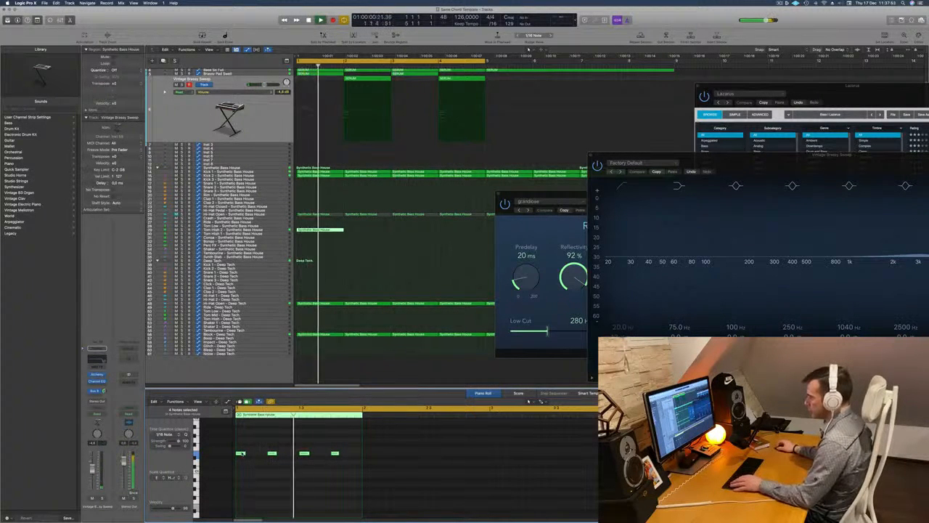
left_click_drag(241, 453, 256, 455)
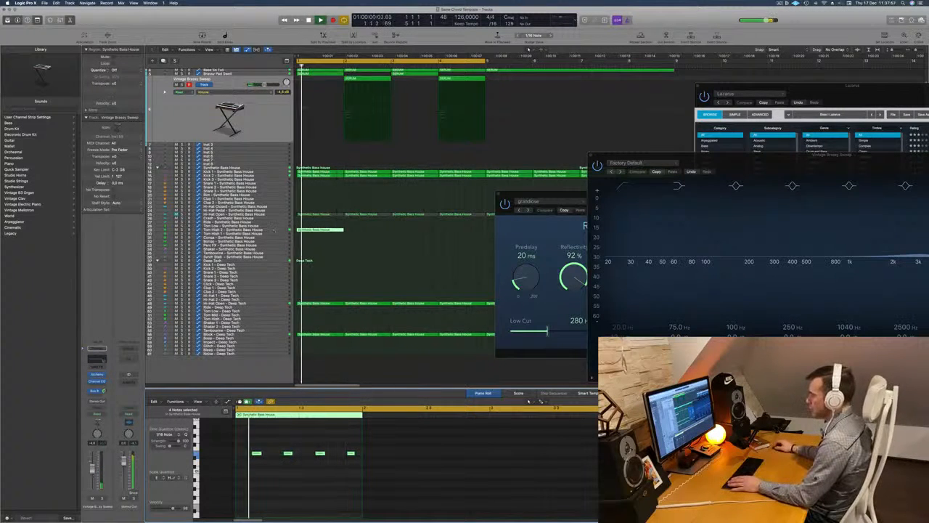
Step: Shorten the four Tom High 2 notes and duplicate them one sixteenth earlier, listening to the pattern in the loop
left_click(318, 230)
key("space")
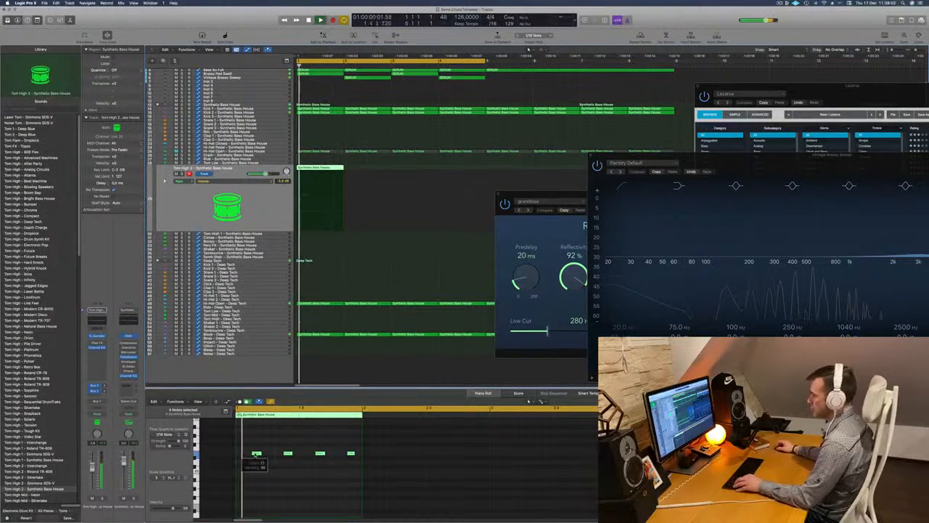
left_click_drag(256, 454, 252, 455)
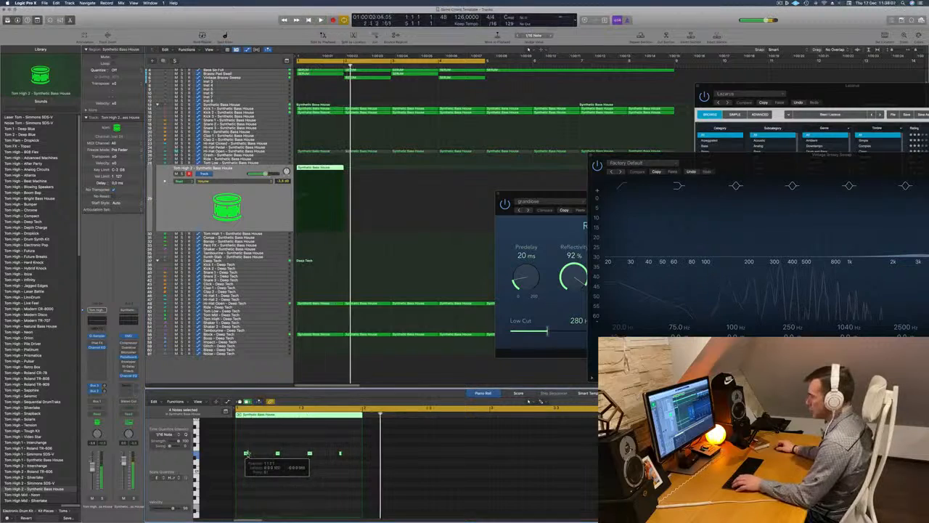
mouse_move(255, 457)
left_mouse_down()
mouse_move(262, 455)
mouse_move(237, 456)
left_mouse_up()
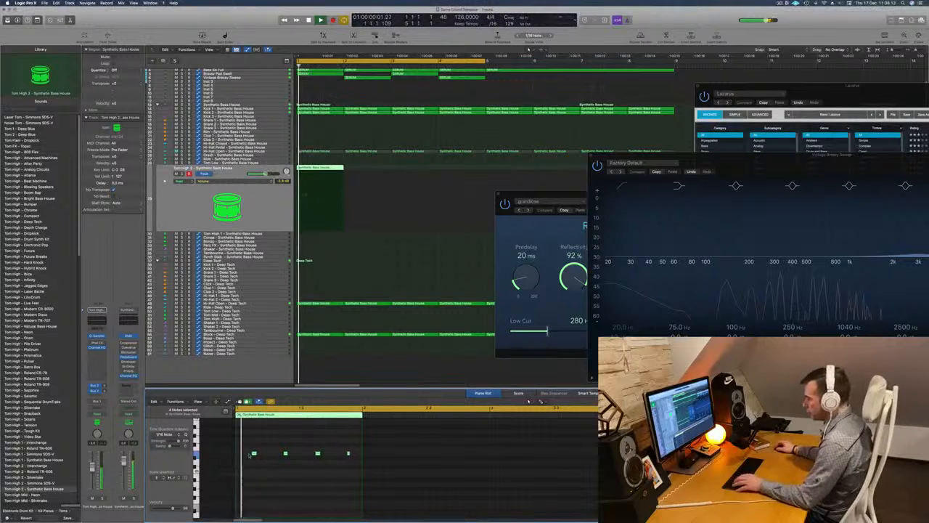
left_click_drag(254, 455, 246, 458)
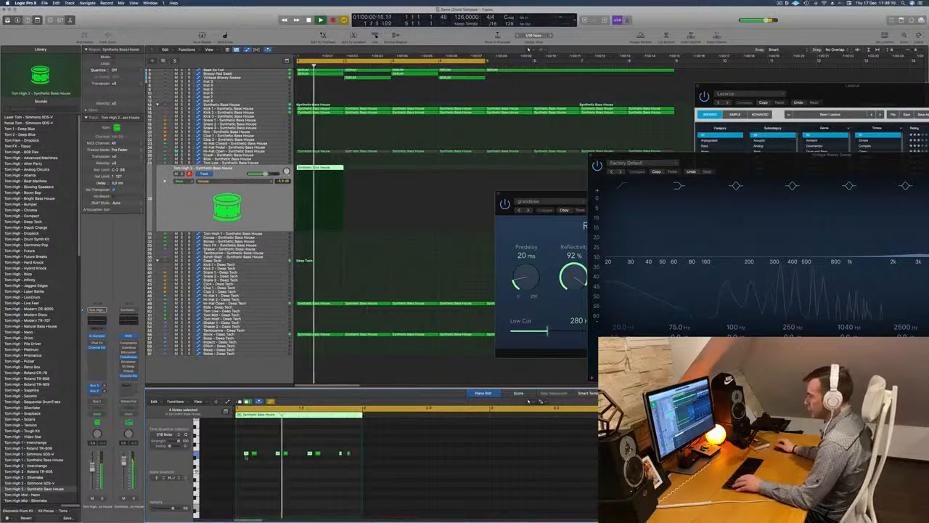
left_click_drag(246, 455, 263, 456)
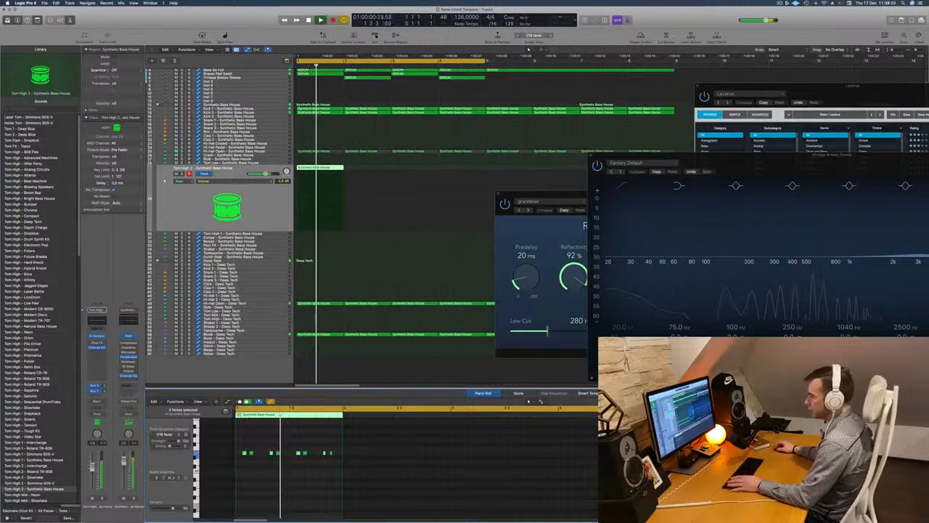
Step: Solo the Tom High 2 track and open its Quick Sampler clear of the tom region, restarting playback to hear it alone
key("s")
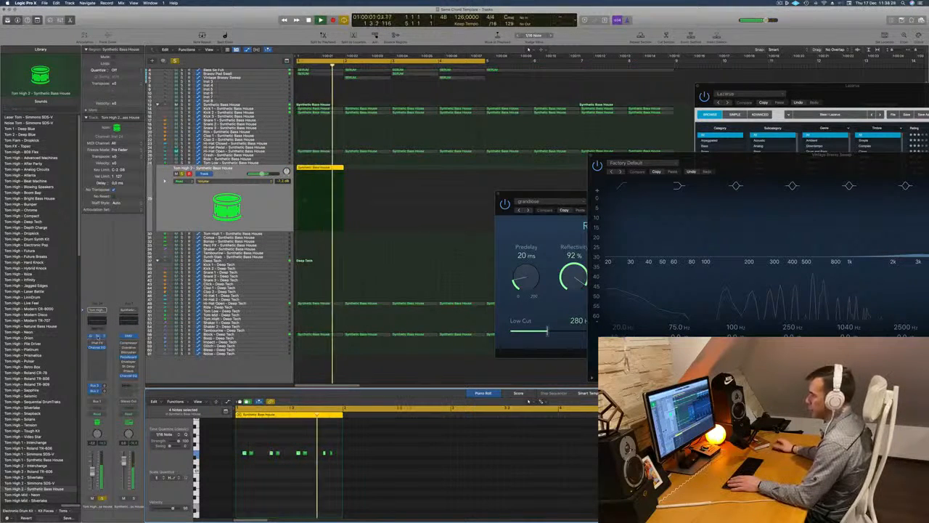
left_click(97, 337)
key("space")
key("space")
left_click_drag(447, 86, 584, 102)
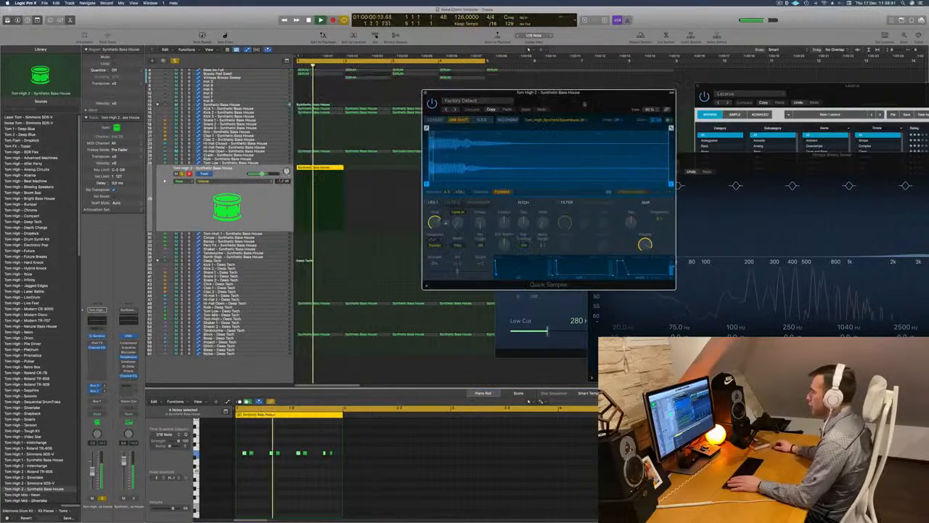
key("space")
key("space")
key("space")
key("space")
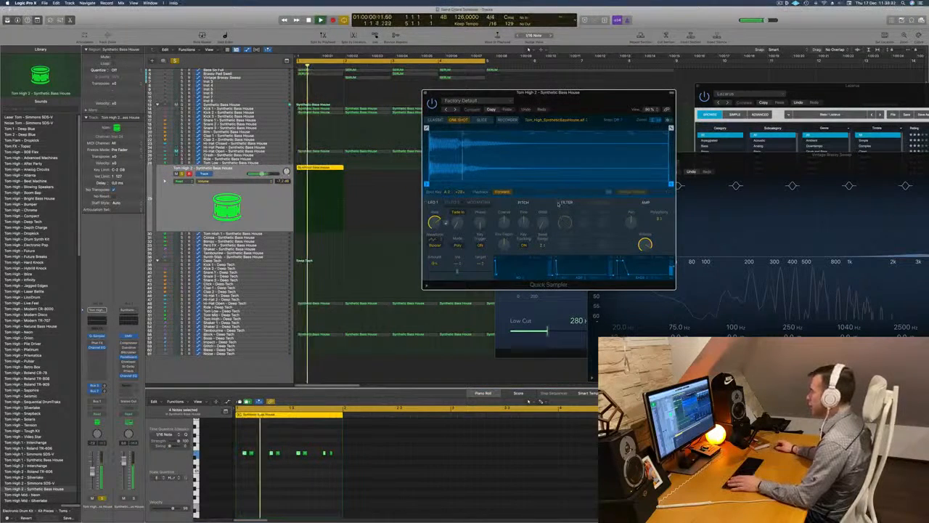
Step: Turn on the tom's Quick Sampler filter and shorten the sample with a long fade-out, toggling the track's solo to check it
left_click(558, 202)
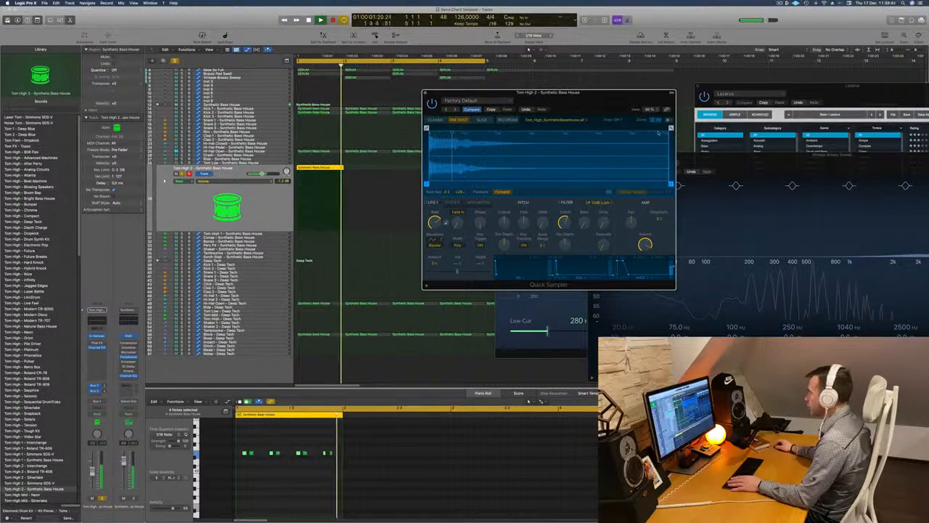
mouse_move(659, 133)
left_mouse_down()
mouse_move(654, 179)
mouse_move(616, 183)
left_mouse_up()
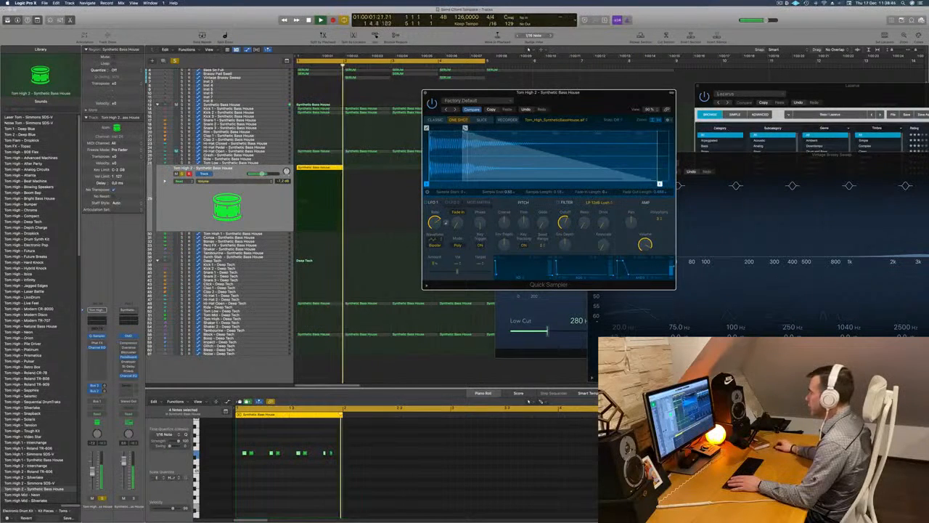
left_click_drag(465, 127, 506, 128)
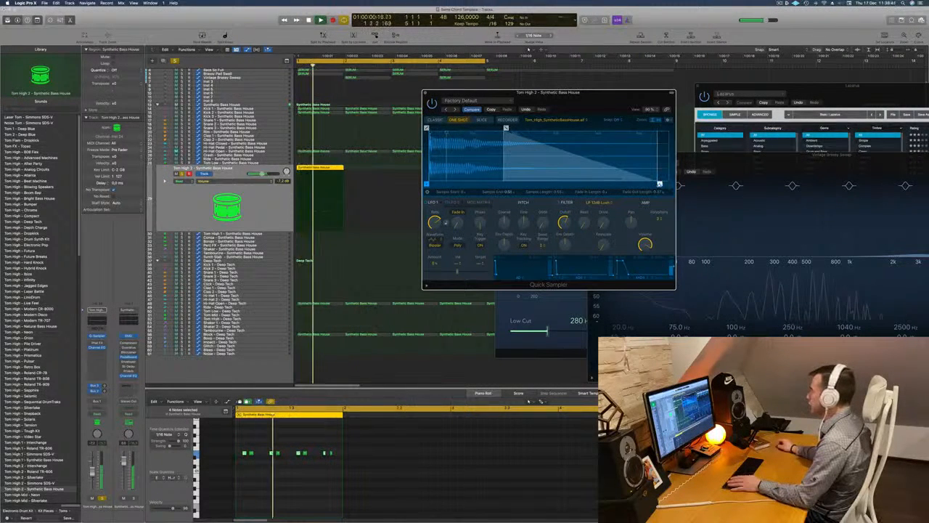
left_click_drag(659, 184, 606, 187)
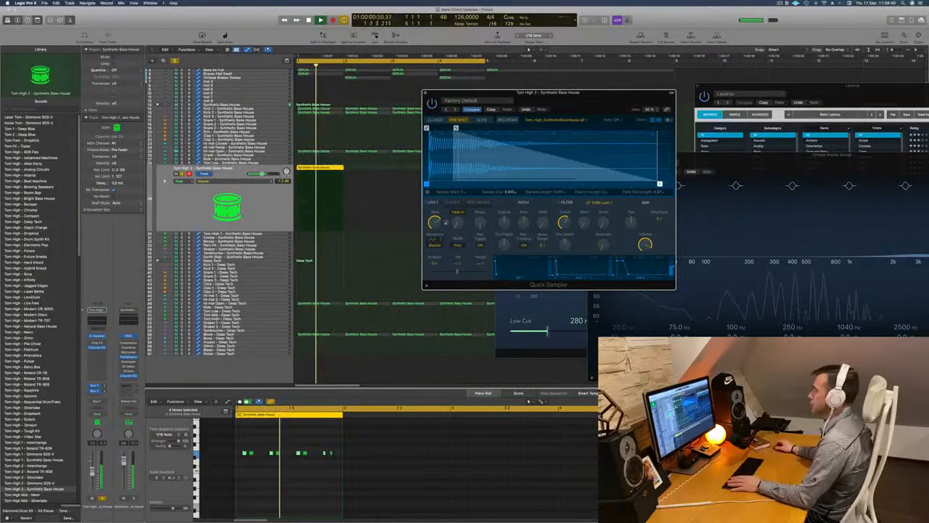
left_click(182, 174)
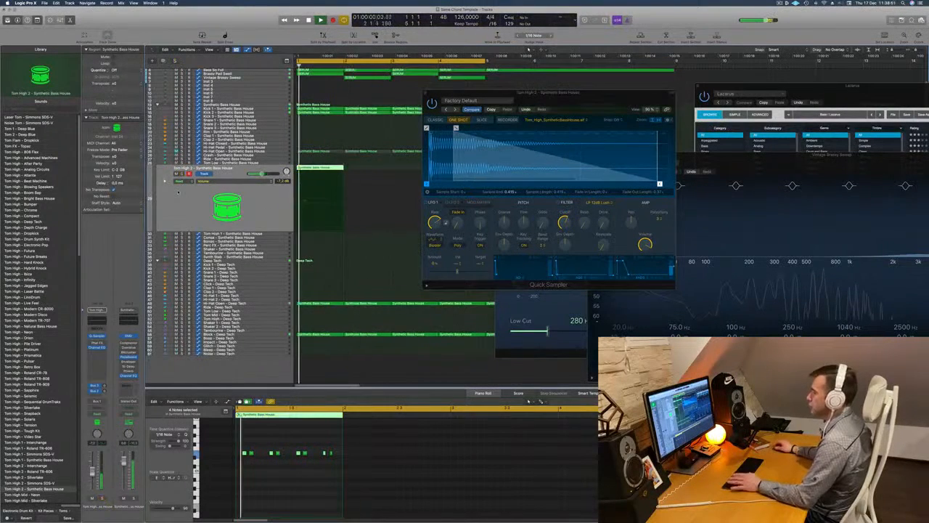
key("s")
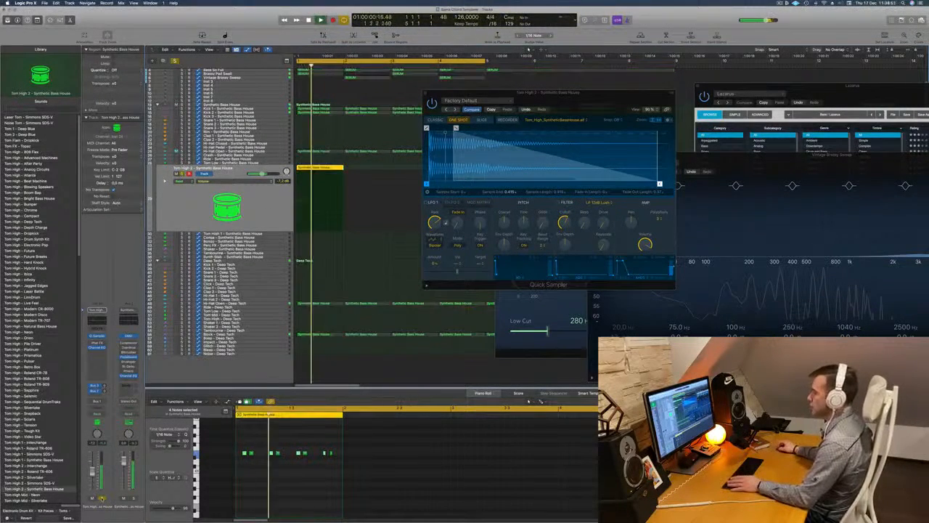
Step: Try all the Tom High 2 notes at a lower pitch, comparing them soloed and in the full mix
key("s")
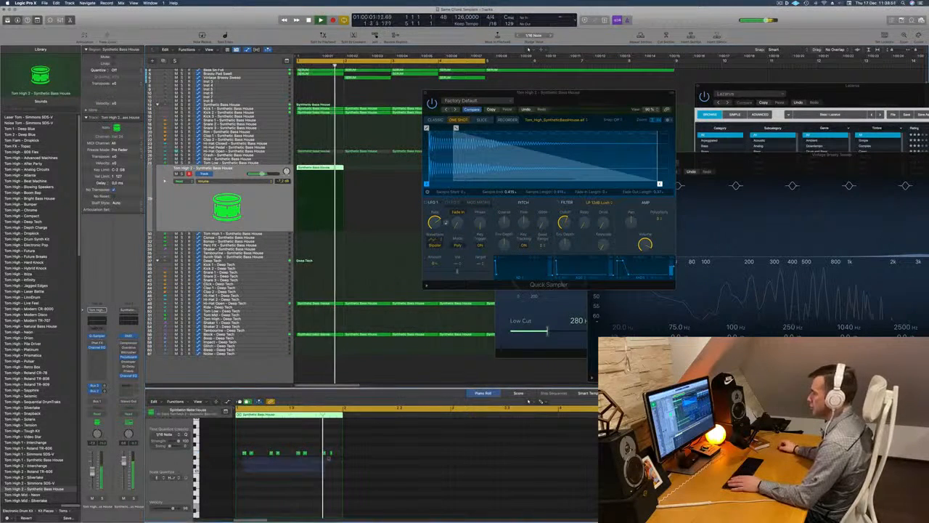
key("super+a")
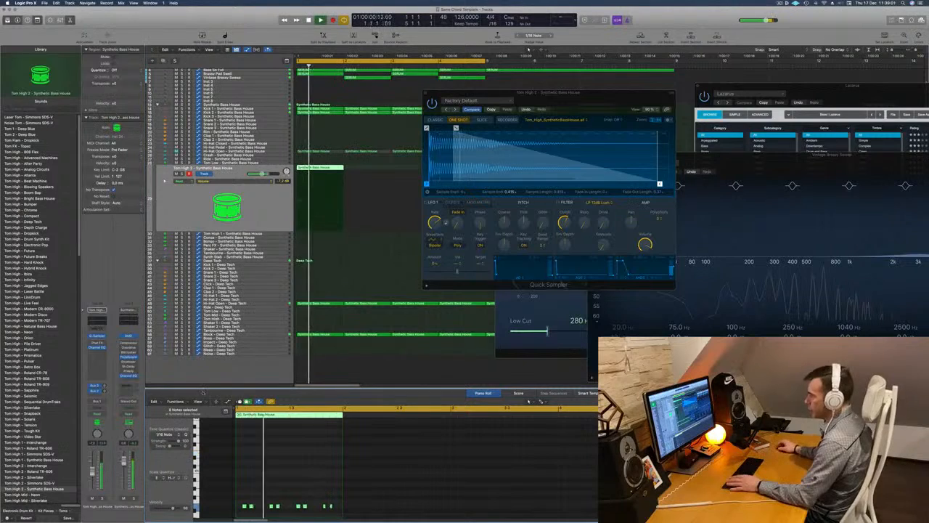
key("s")
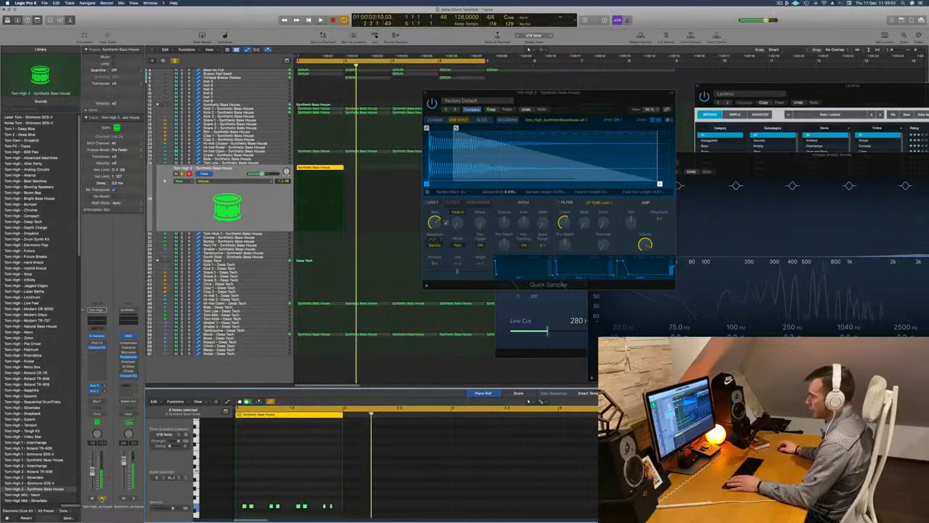
key("s")
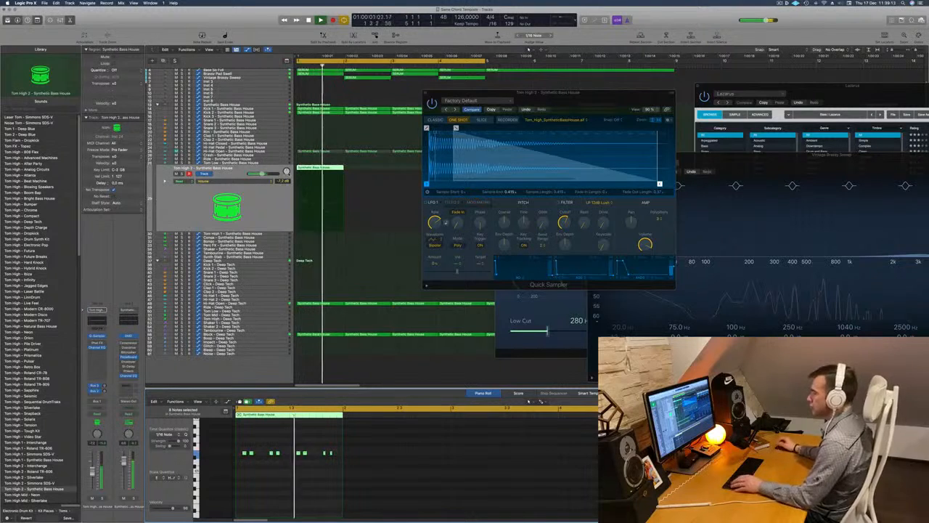
Step: Copy the Tom High 2 region to the Tom Low track of Synthetic Bass House and audition it soloed and in the mix
left_click_drag(314, 168, 316, 166)
left_click(268, 164)
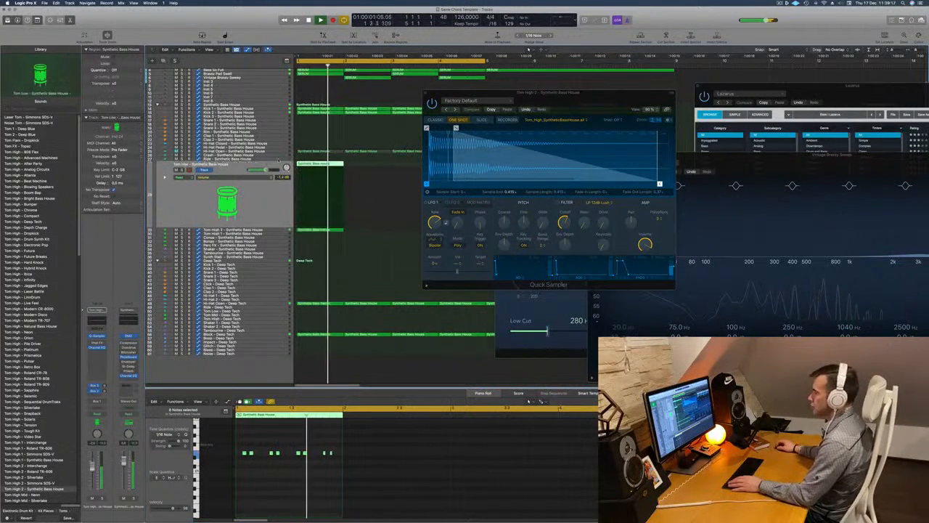
left_click(181, 169)
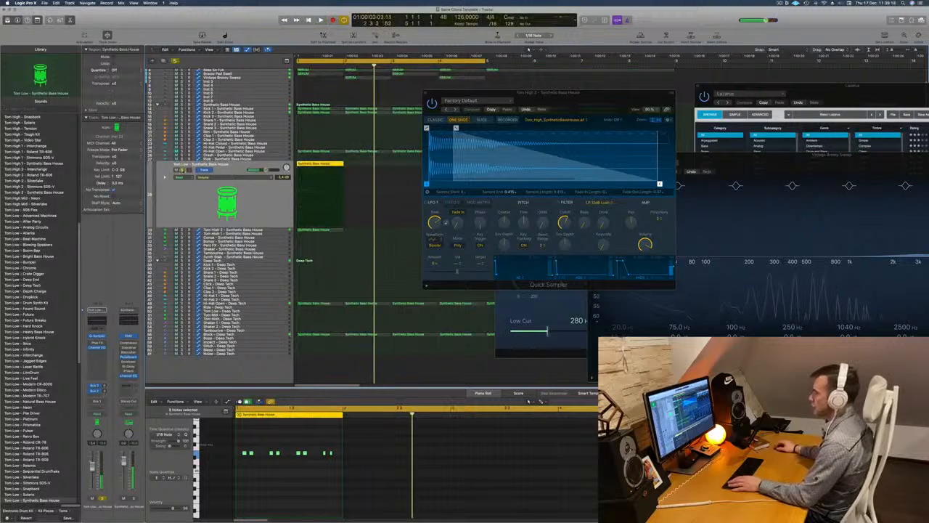
key("s")
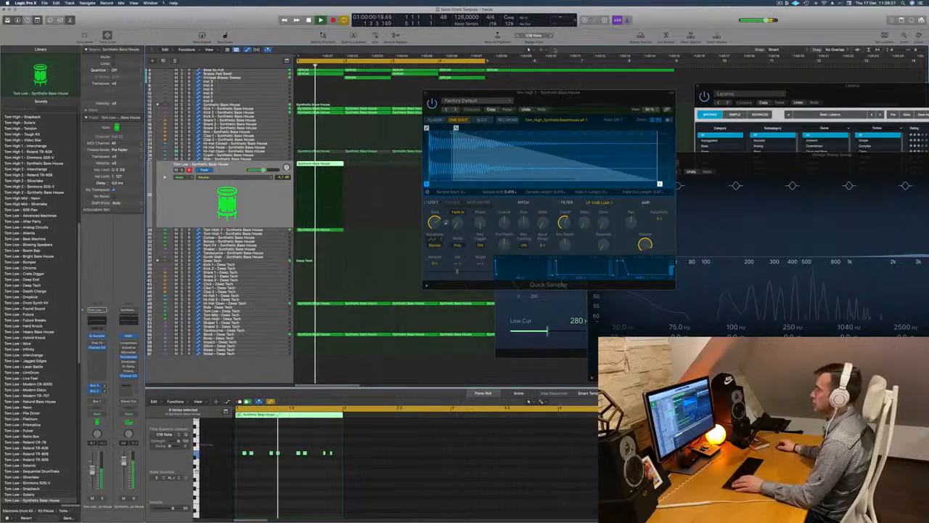
Step: Move the Quick Sampler window clear of the arrangement and select both the Tom Low and Tom High 2 regions
left_click_drag(556, 94, 806, 110)
key("super+Left")
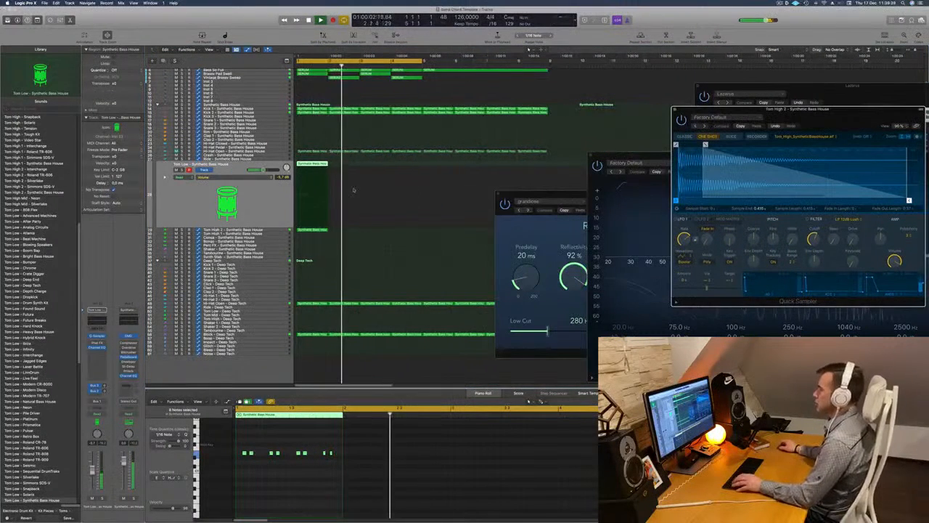
left_click(319, 164)
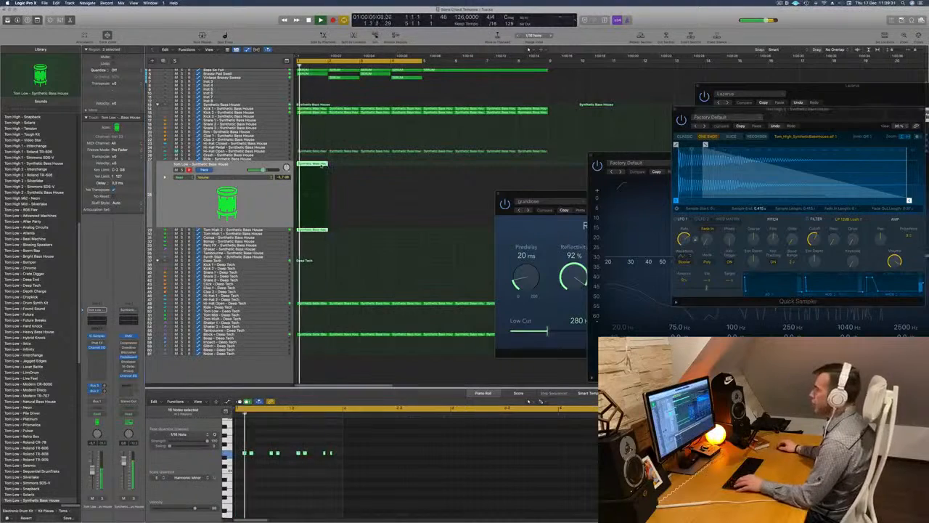
Step: Copy the Tom Low and Tom High 2 regions along the timeline so both patterns fill the first four bars
left_click_drag(320, 167, 301, 259)
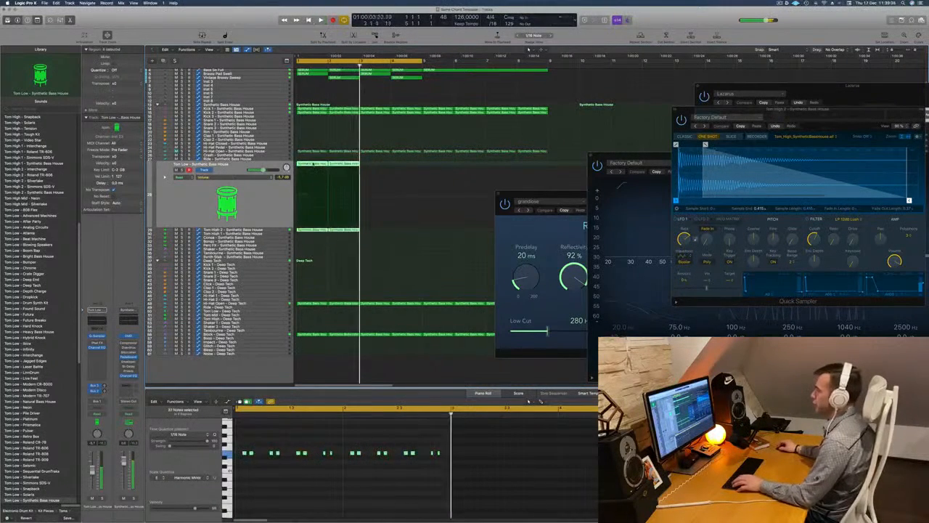
left_click_drag(314, 170, 377, 170)
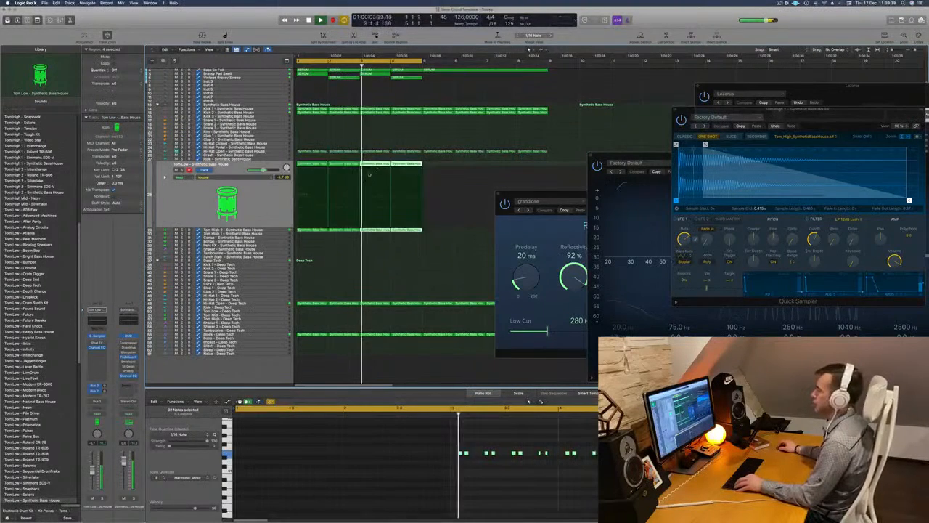
scroll(378, 169, "left", 3)
Step: Audition Tom Low in solo and transpose the notes of all four Tom Low regions down an octave
left_click(195, 186)
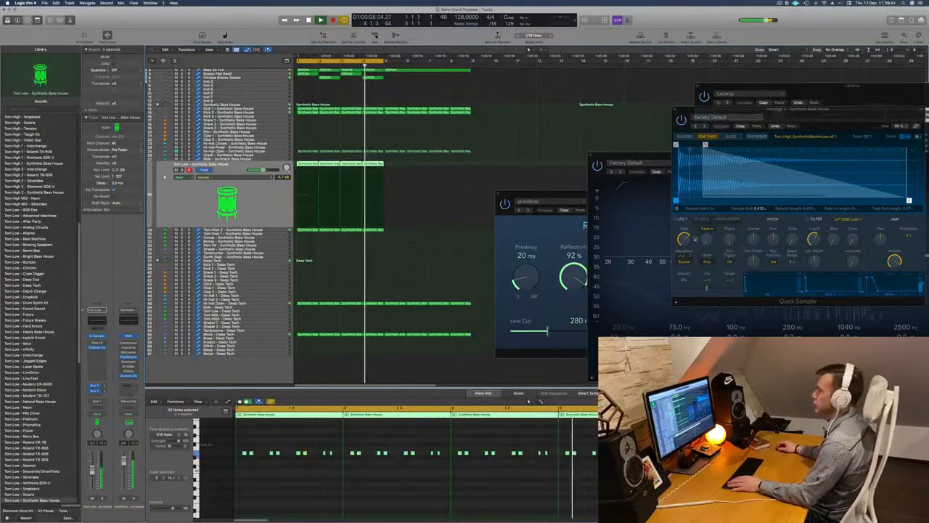
left_click(182, 170)
left_click(182, 170)
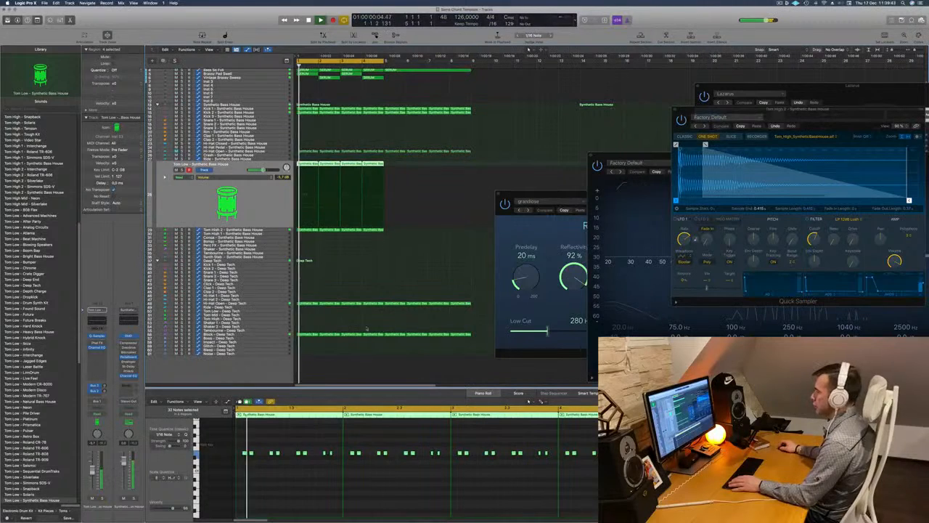
left_click(392, 159)
left_click_drag(334, 167, 308, 172)
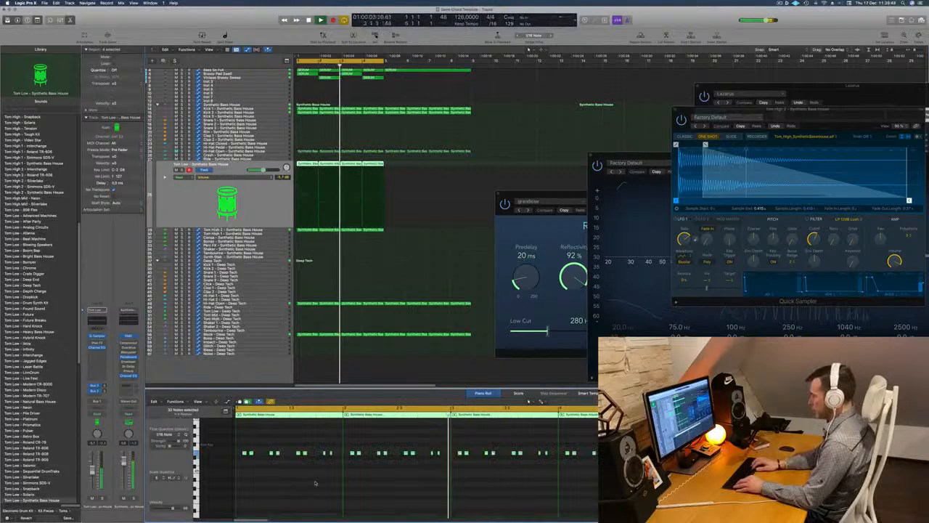
scroll(315, 483, "up", 3)
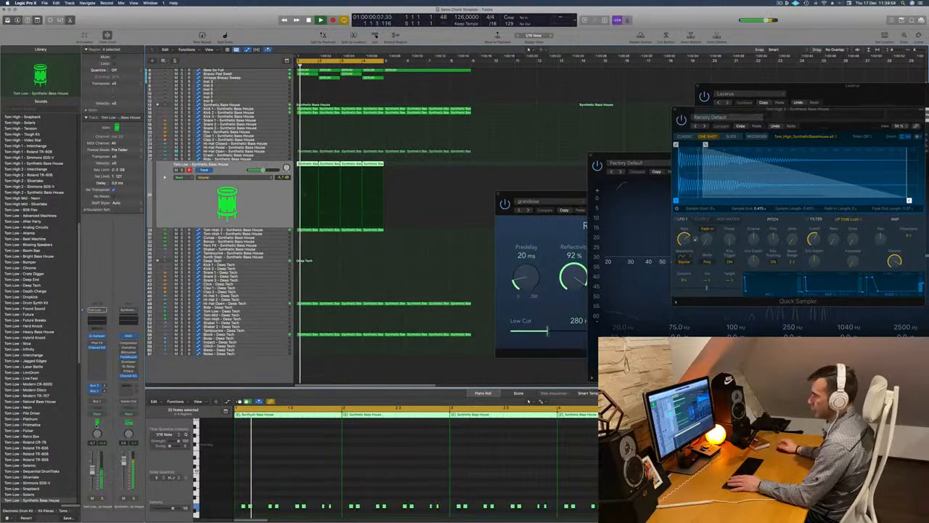
Step: Insert a Compressor on the Tom Low track with its side chain set to Kick 1 - Synthetic Bass House, and close it
left_click(97, 352)
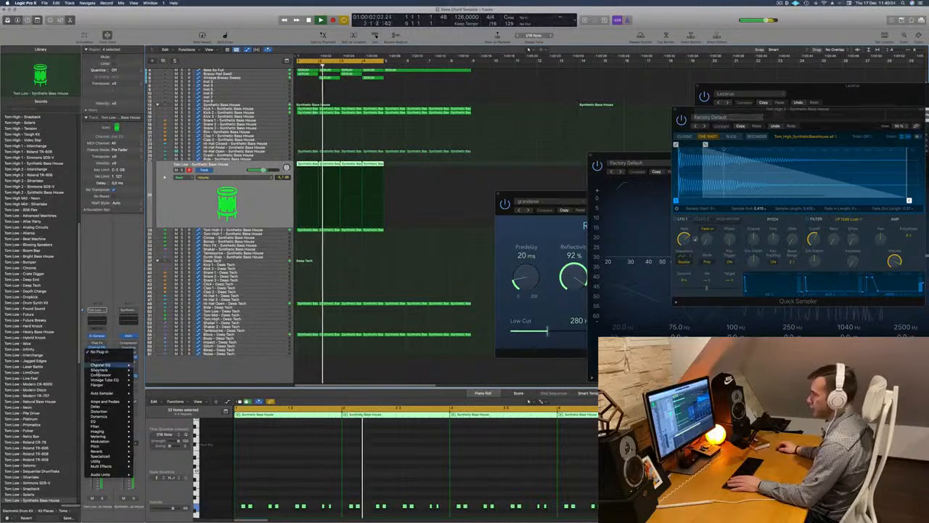
left_click(100, 364)
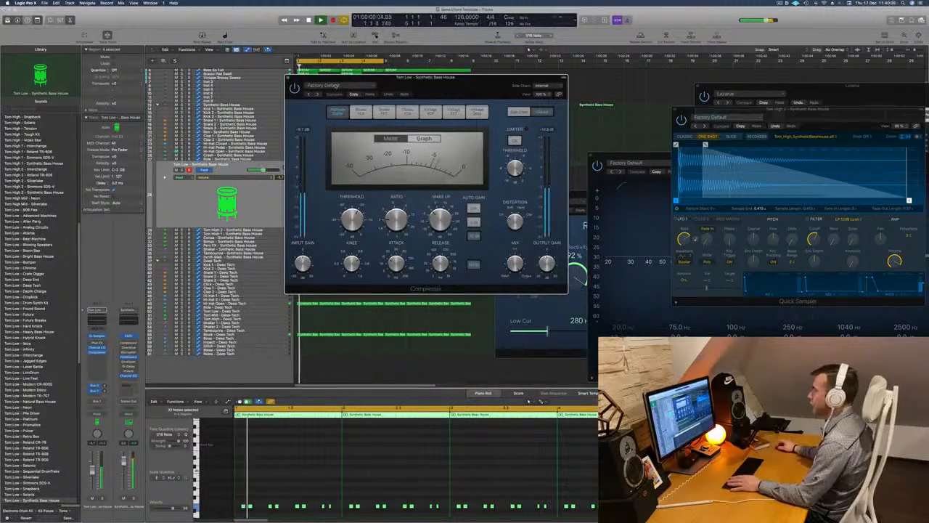
left_click(336, 85)
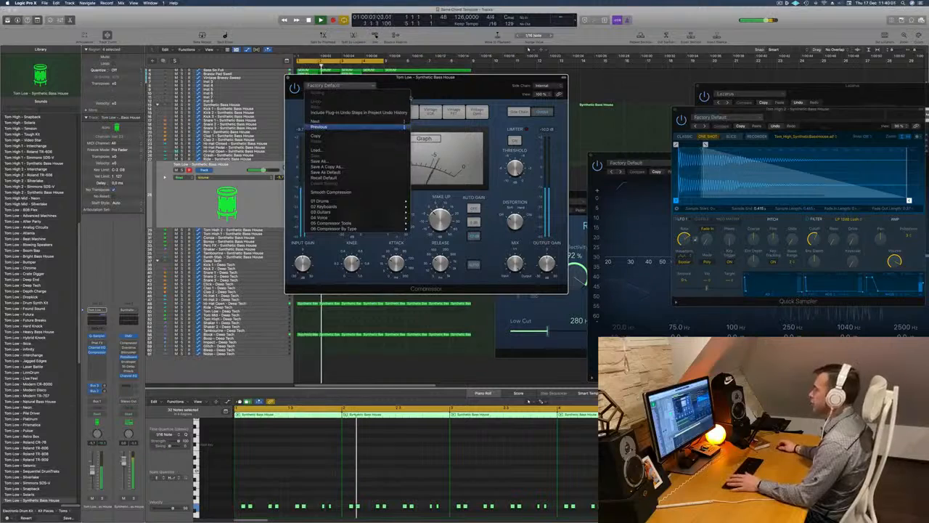
left_click(544, 85)
left_click(544, 85)
mouse_move(538, 99)
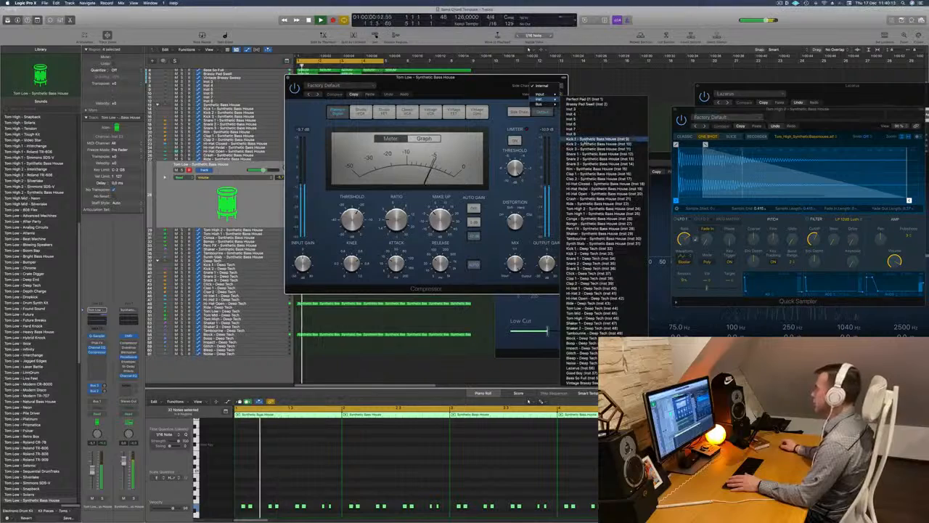
left_click(597, 137)
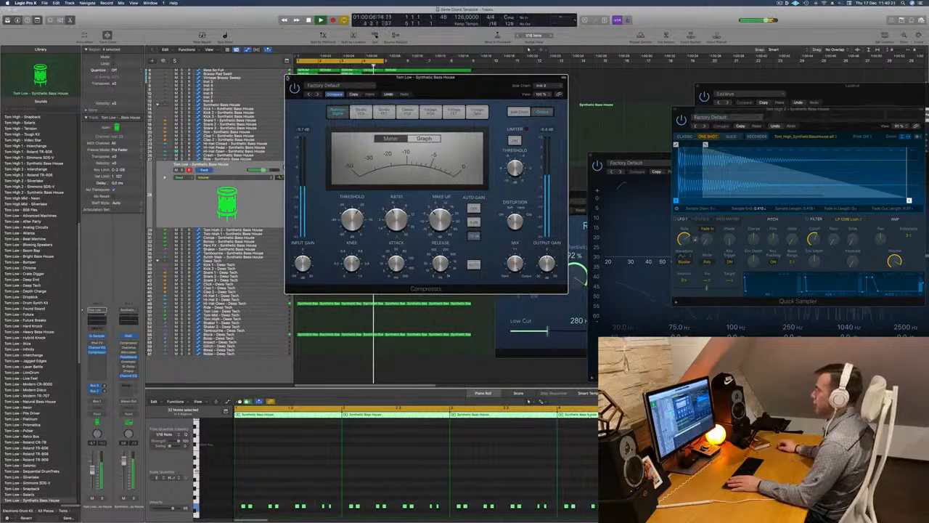
key("super+w")
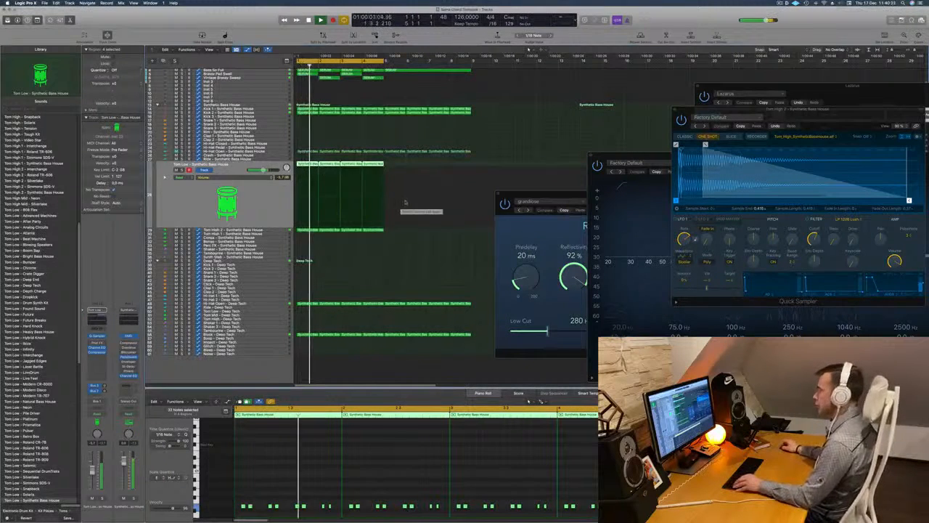
Step: Compare the mix with Tom Low muted and unmuted, and lower the track's volume to about -7.4 dB
left_click(177, 170)
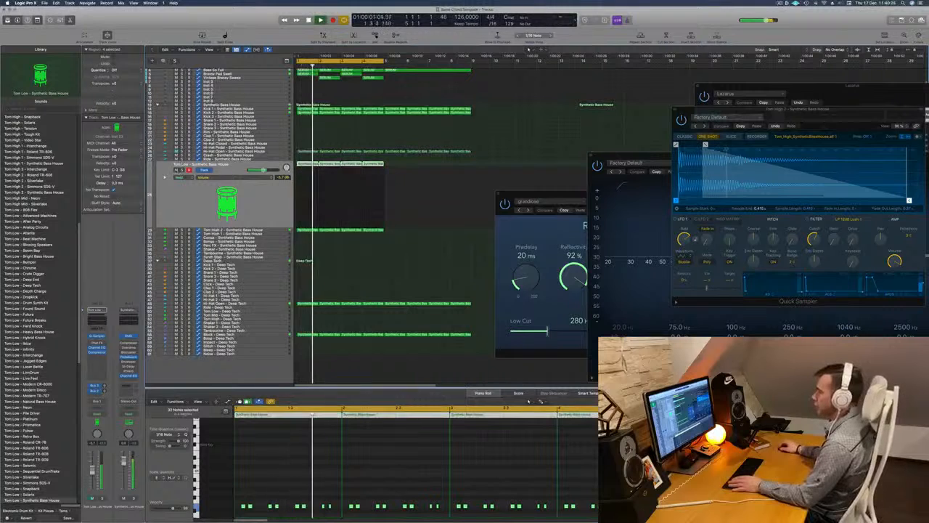
left_click(176, 170)
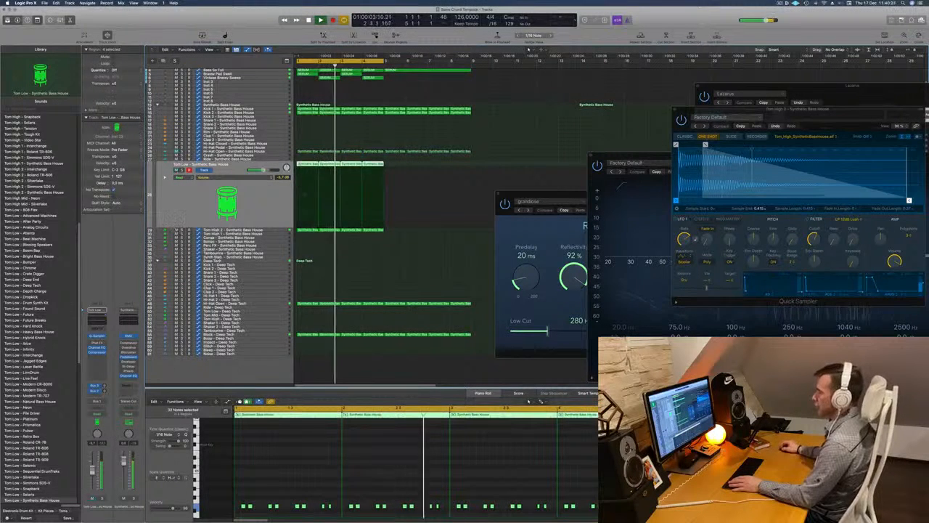
left_click(175, 230)
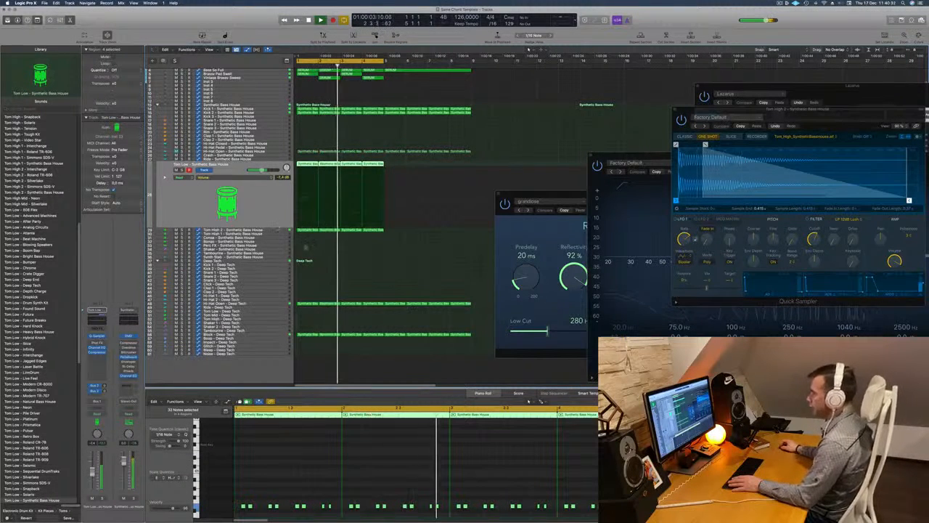
Step: Copy the first Tom Low region onto the Conga - Synthetic Bass House track and transpose its notes up an octave
left_click(309, 165)
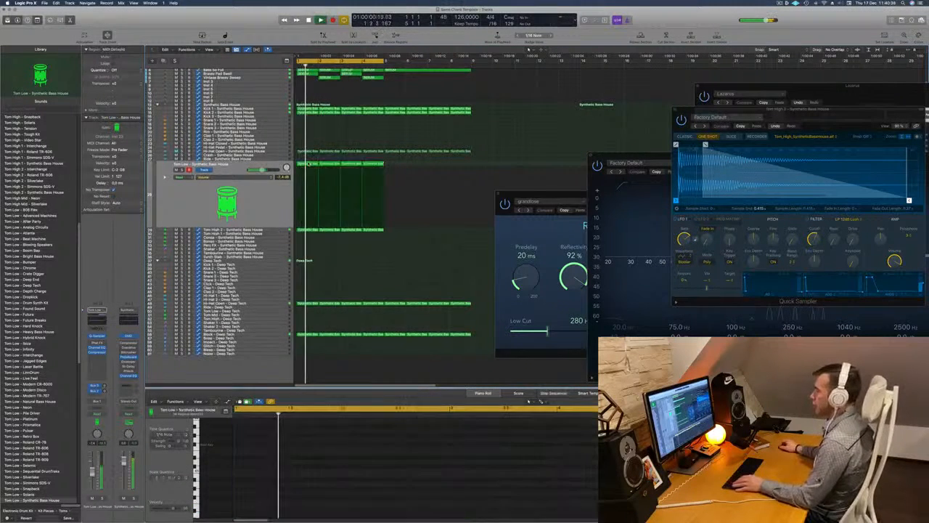
left_click_drag(309, 165, 308, 238)
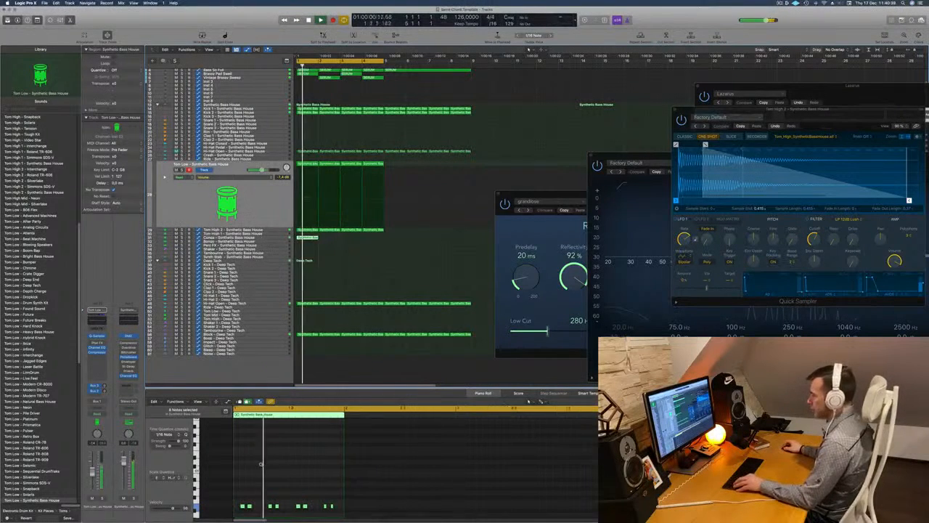
scroll(262, 464, "up", 2)
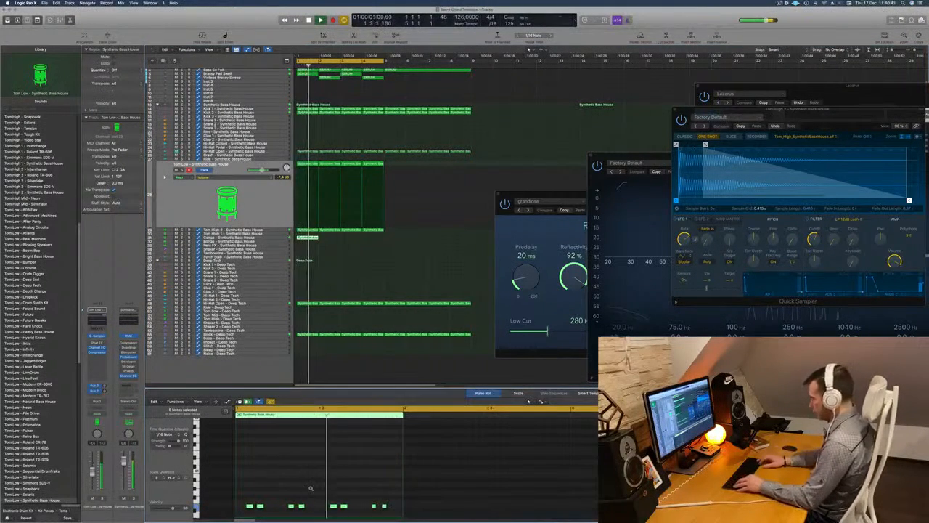
scroll(311, 487, "down", 3)
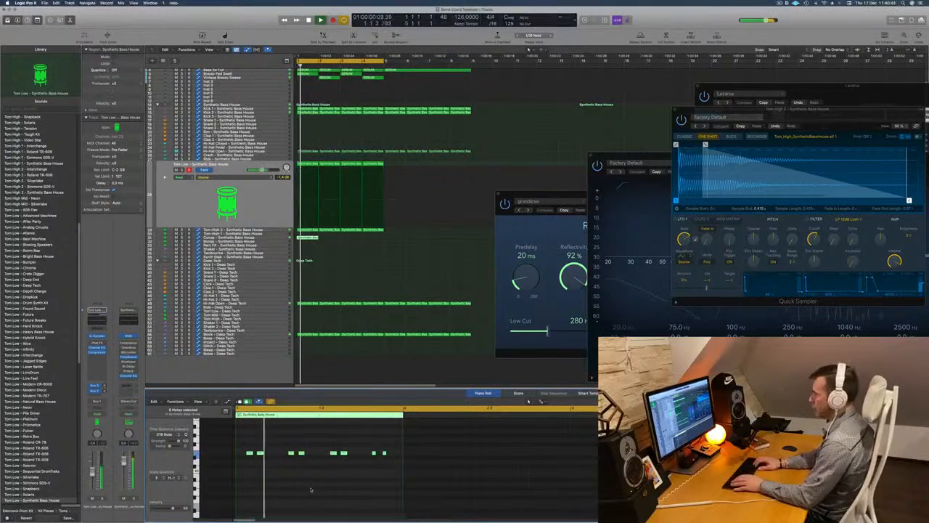
Step: Thin the conga region to four notes and shift the last two notes slightly earlier while auditioning the pattern
scroll(311, 488, "up", 4)
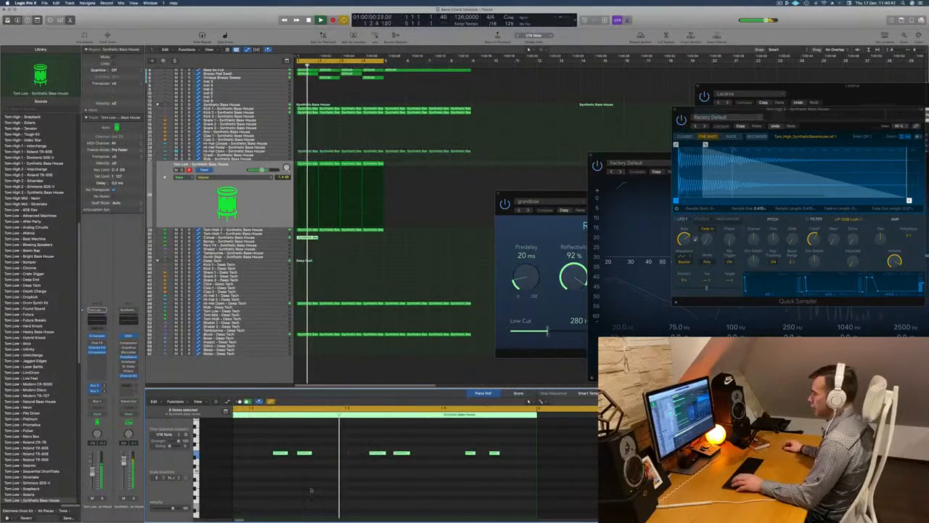
key("space")
scroll(300, 455, "down", 3)
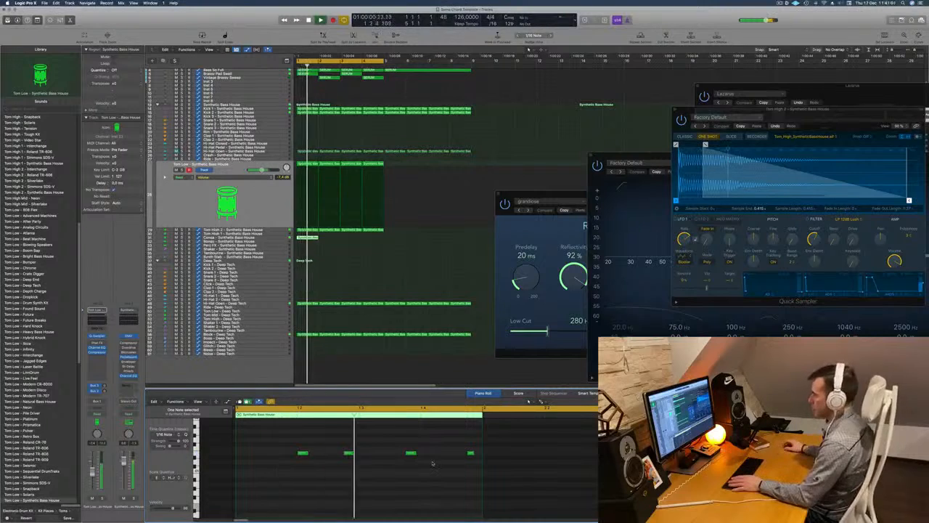
key("space")
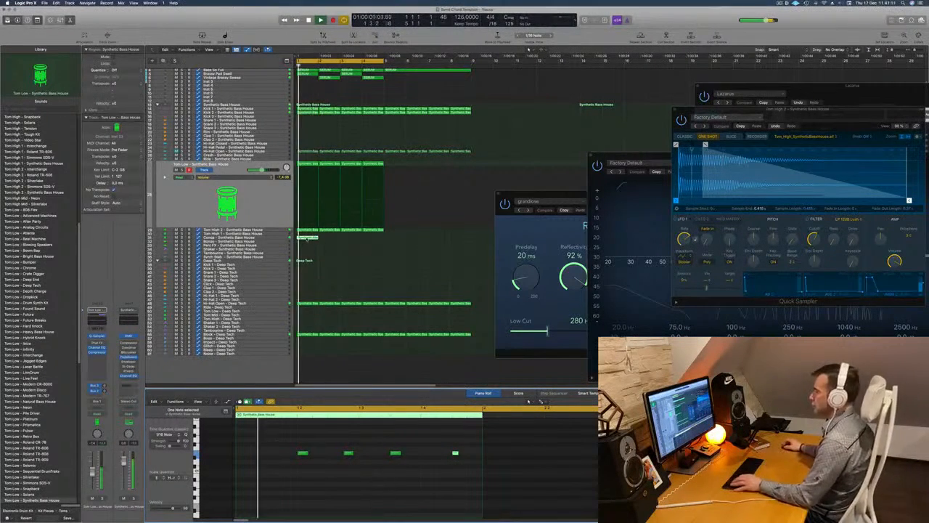
Step: Repeat the conga region across the first four bars and transpose all its notes up an octave
left_click_drag(307, 239, 353, 255)
left_click(268, 237)
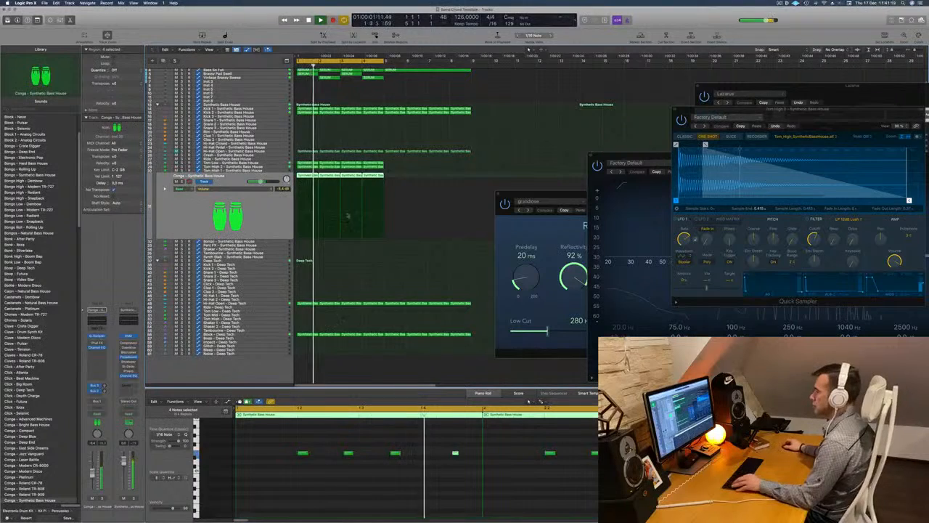
left_click(373, 471)
scroll(373, 472, "down", 4)
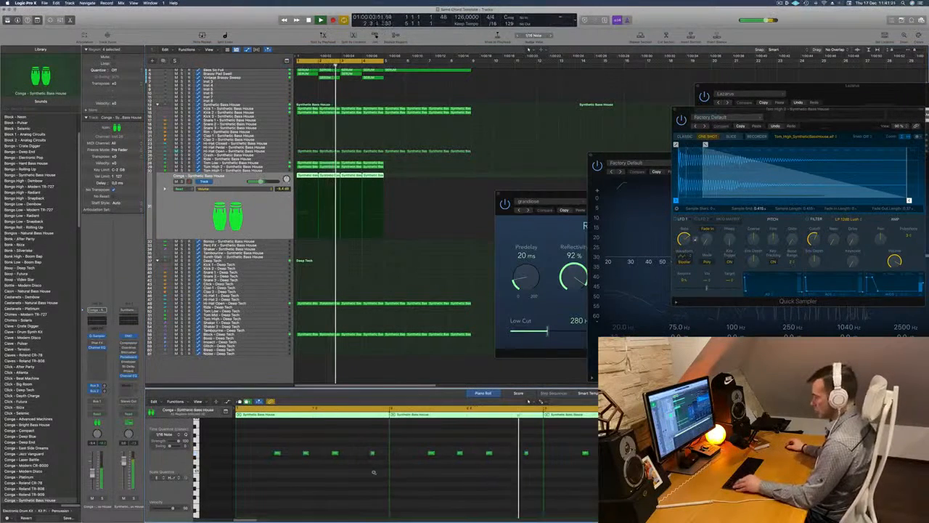
key("super+a")
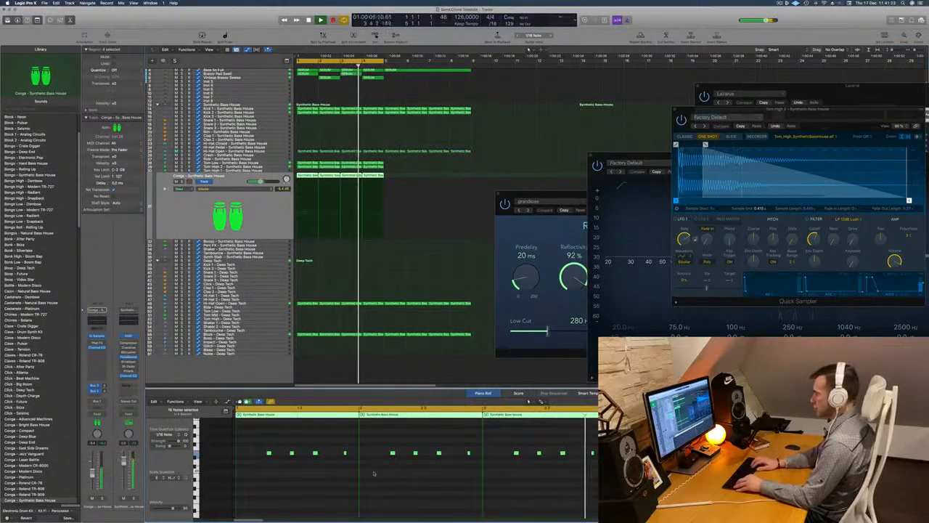
key("alt+shift+Up")
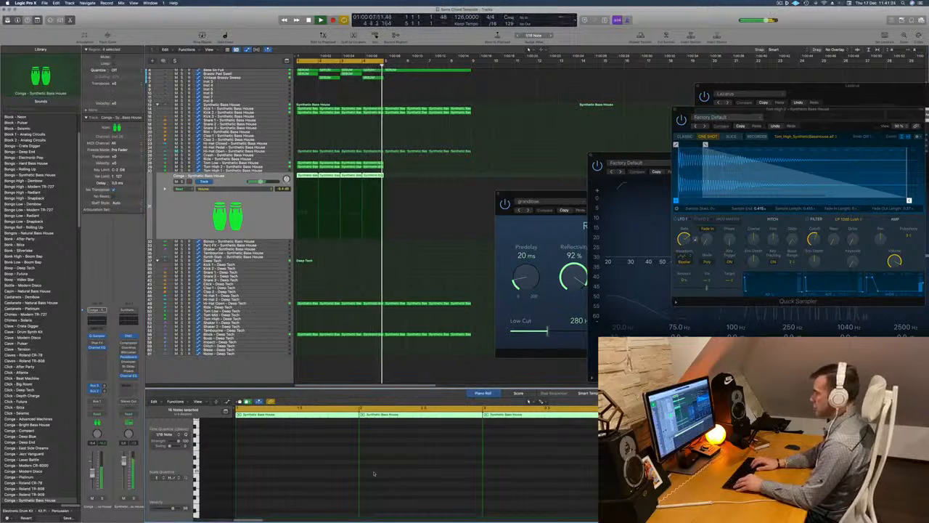
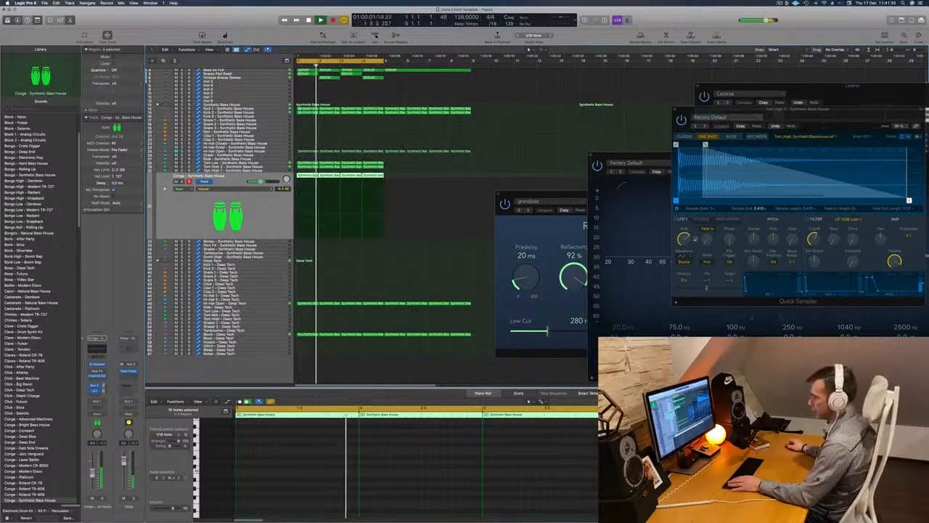
Step: Raise the Conga track's volume fader slightly while listening to the loop
left_click_drag(92, 474, 92, 471)
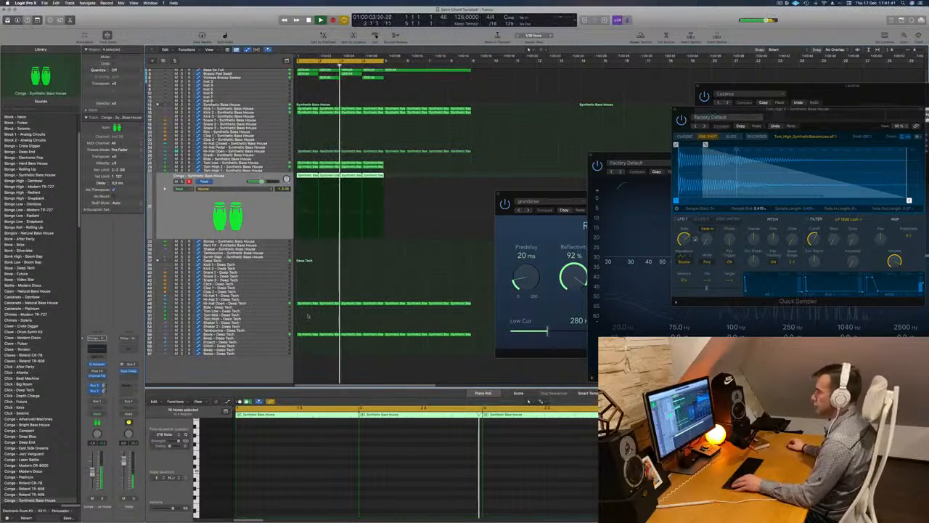
key("super+Left")
scroll(360, 242, "up", 2)
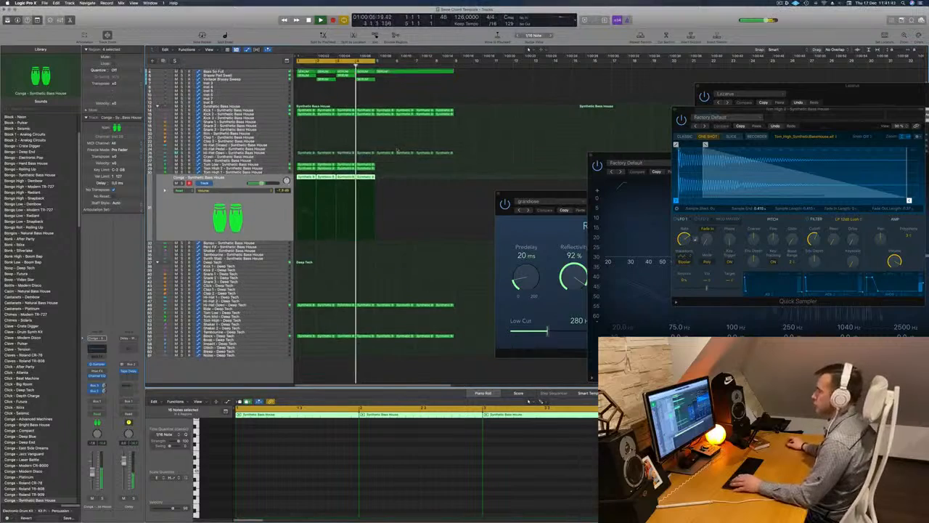
key("super+Right")
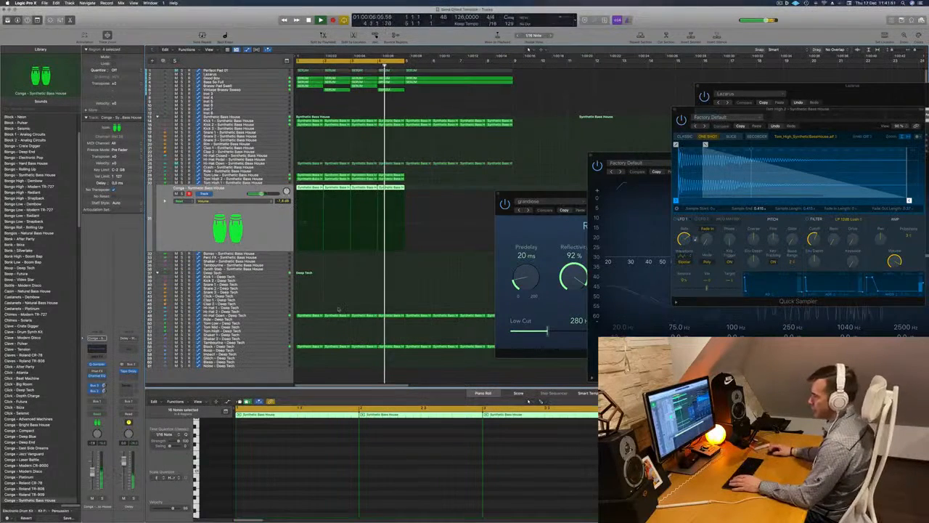
Step: Compare the loop with Hi-Hat Open - Synthetic Bass House muted and unmuted, and fine-tune that track's volume
key("space")
key("space")
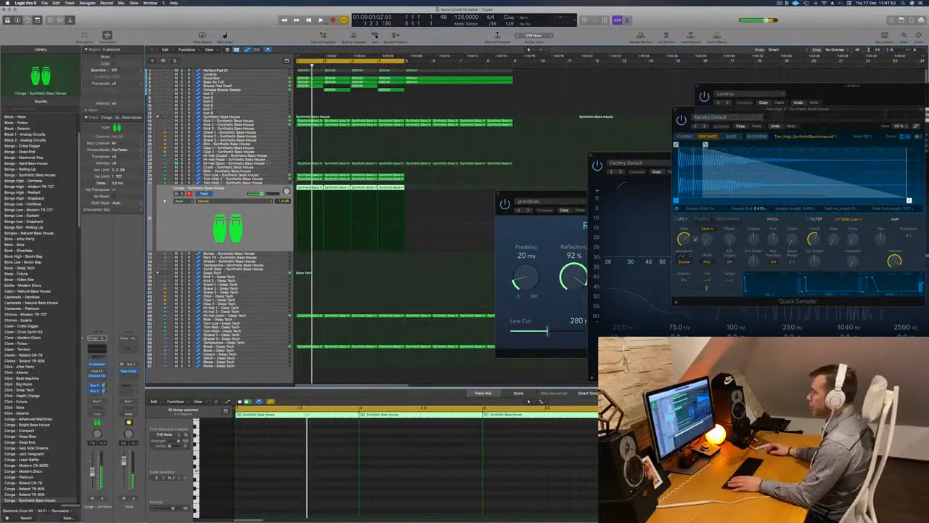
key("space")
left_click(278, 164)
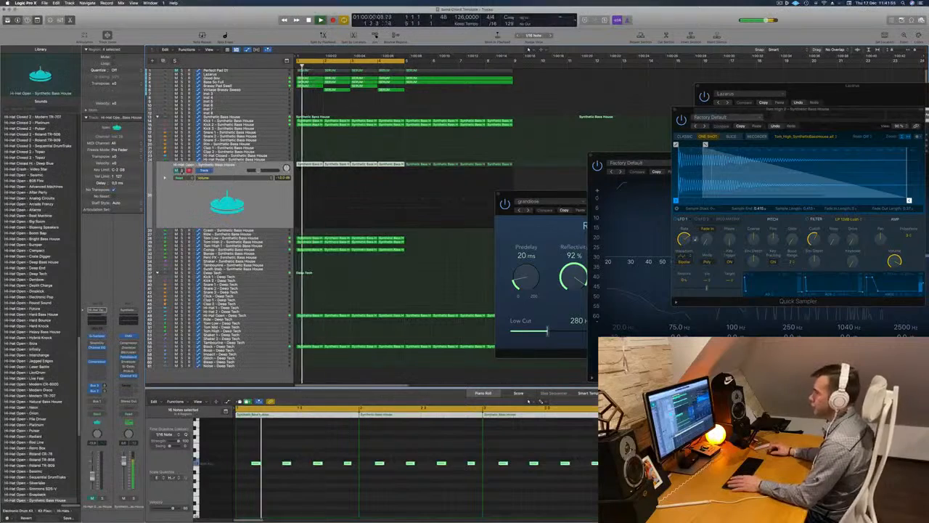
key("space")
key("space")
left_click_drag(253, 171, 255, 171)
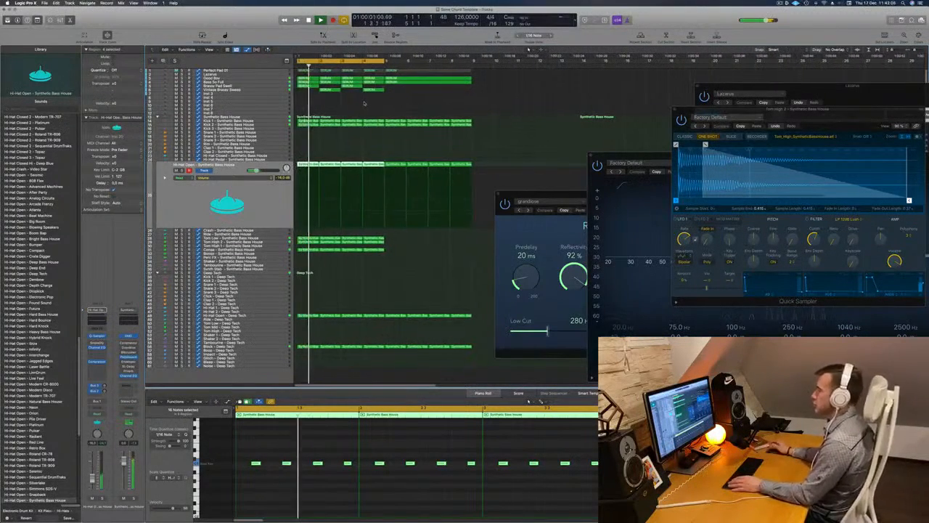
Step: Unmute the Perfect Pad 01 track and audition it in the loop from the beginning
left_click(267, 94)
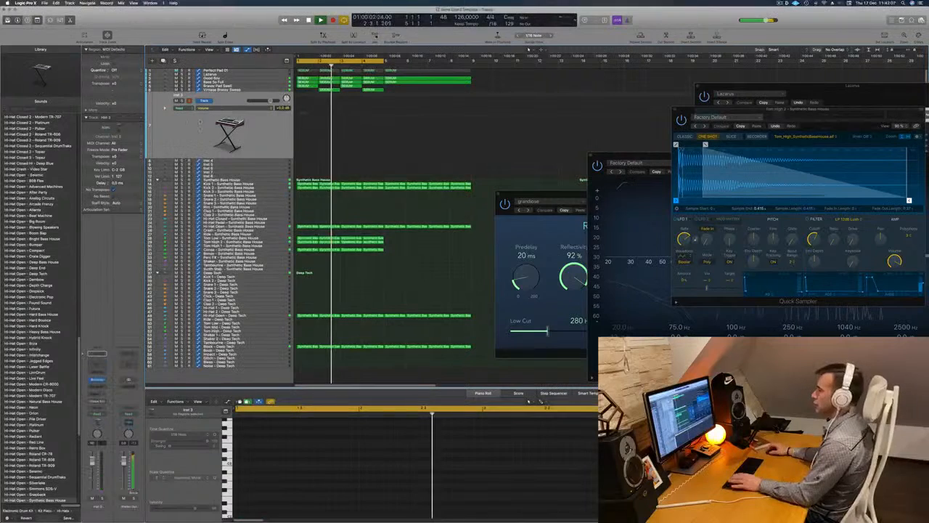
key("Return")
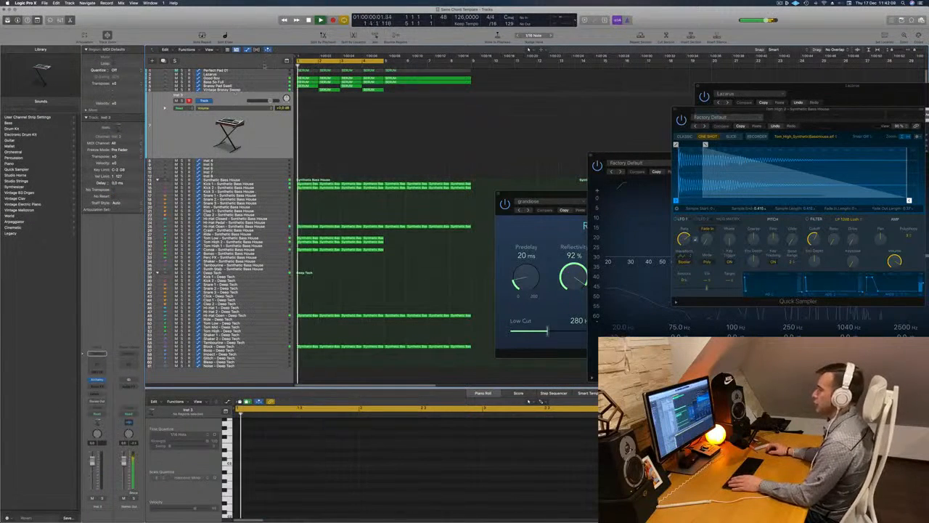
left_click(263, 70)
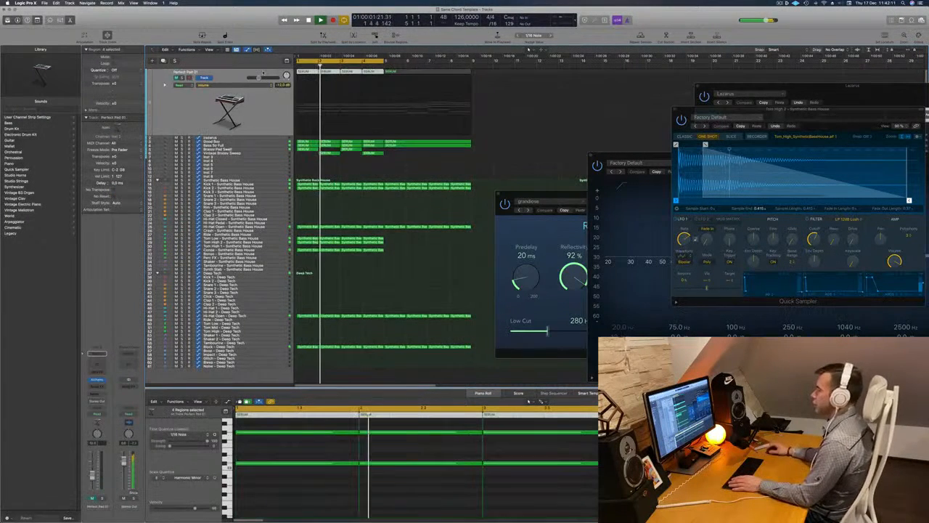
key("Return")
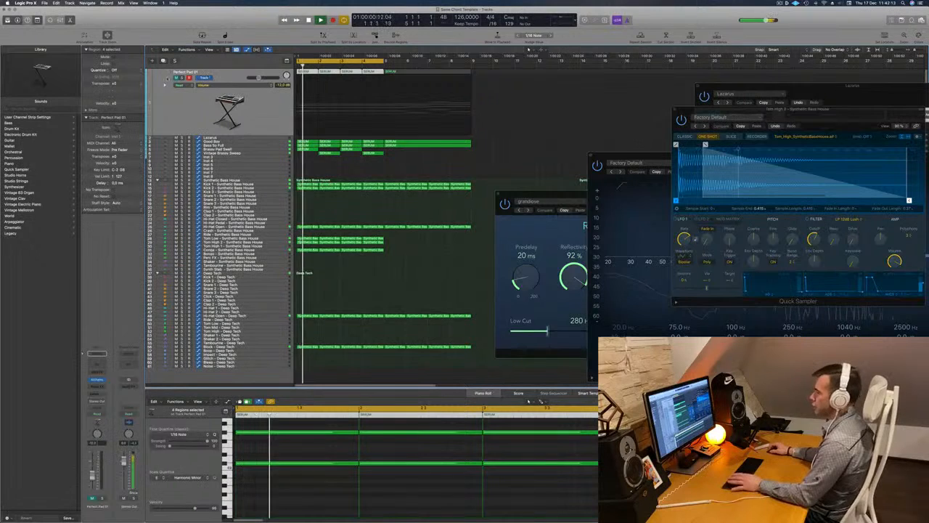
key("l")
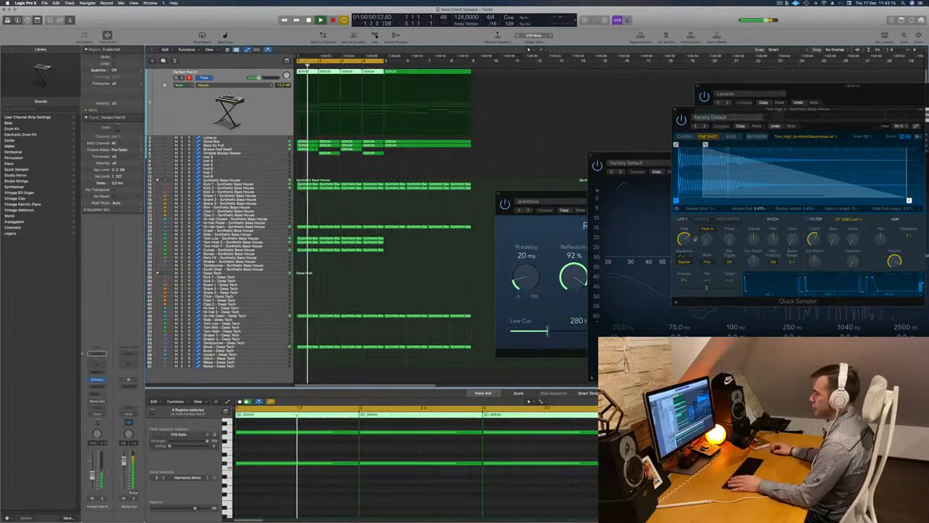
key("Return")
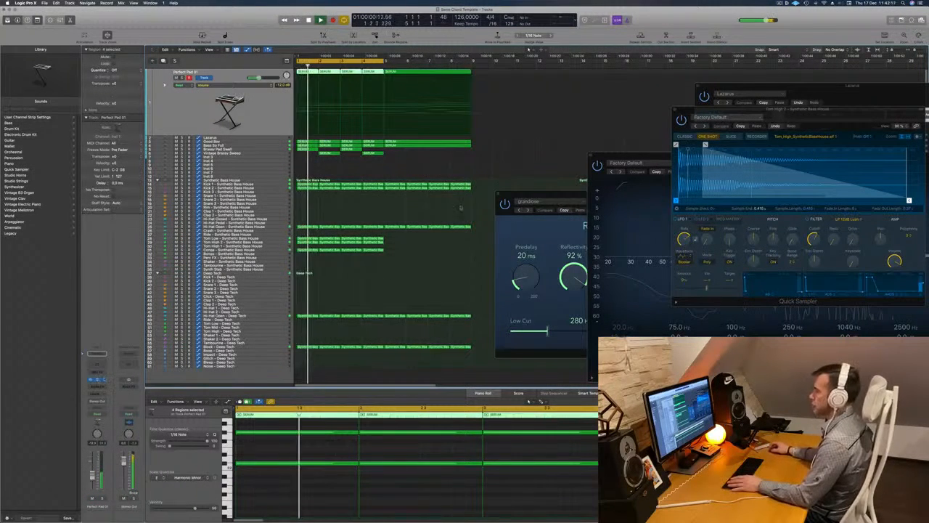
Step: Switch the Alchemy sound on Perfect Pad 01 to the Bold transform snapshot while the loop plays, and close the synth
left_click_drag(419, 78, 571, 93)
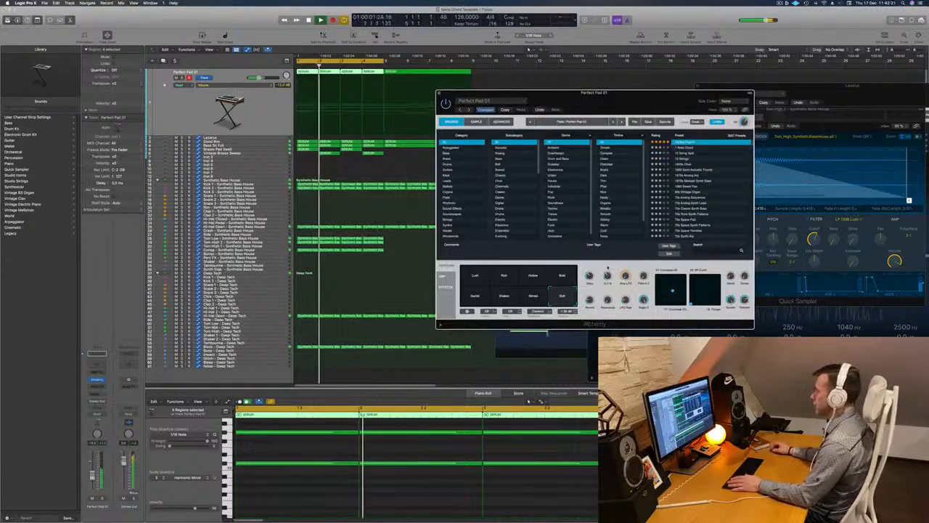
left_click_drag(631, 101, 599, 93)
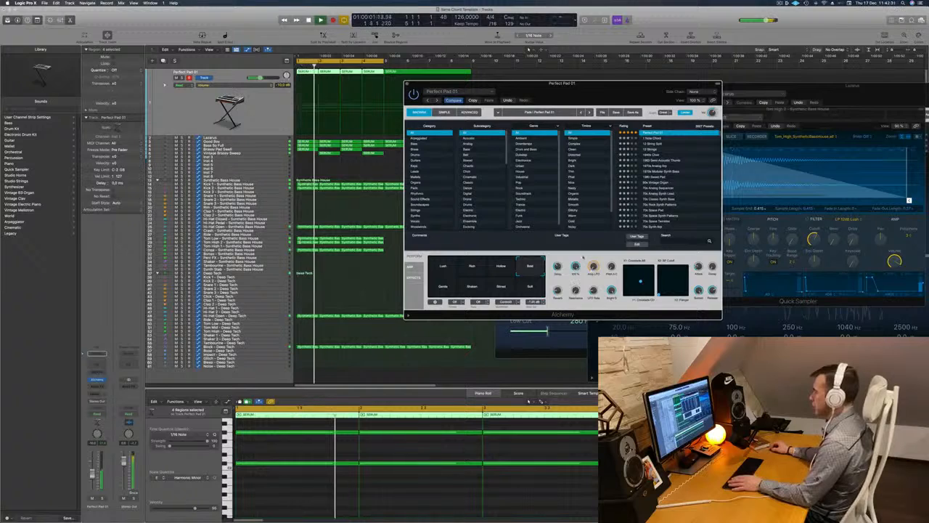
left_click_drag(571, 95, 649, 107)
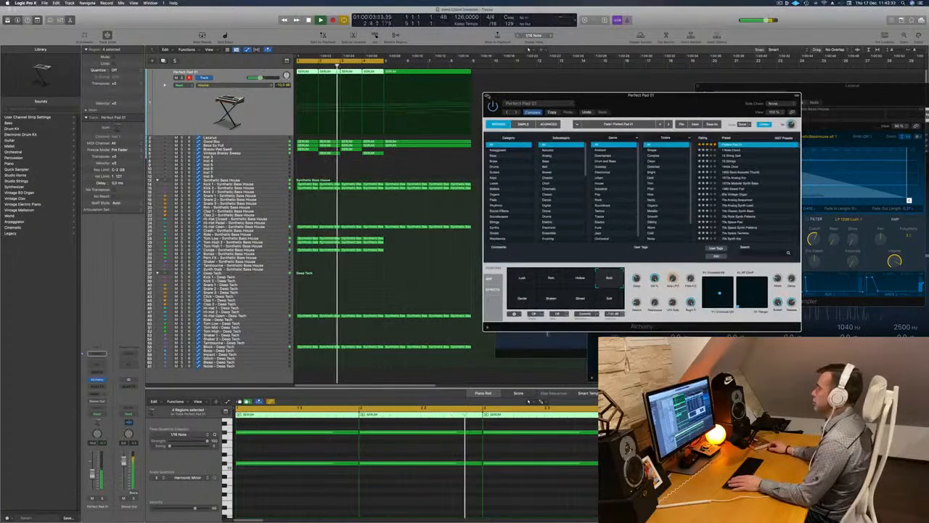
key("super+w")
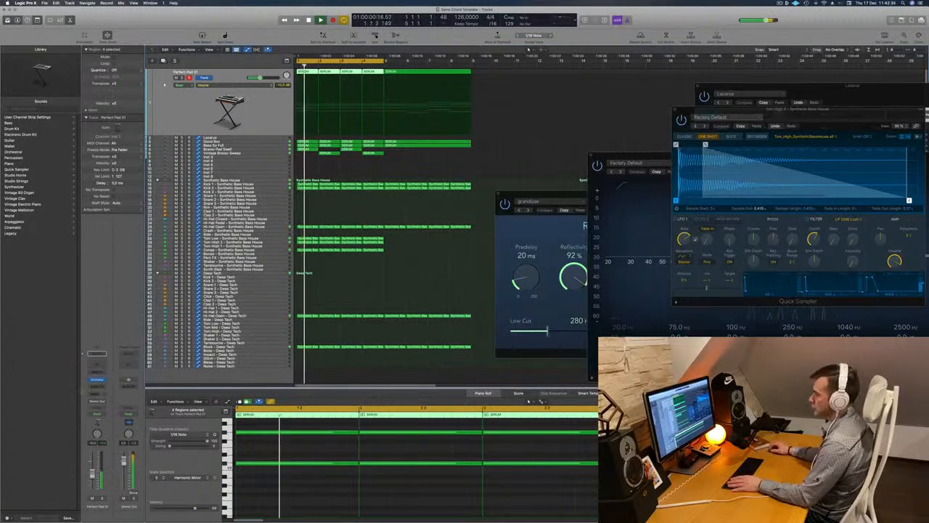
Step: Add a Channel EQ to Perfect Pad 01 and enable its low cut at about 970 Hz
double_click(92, 365)
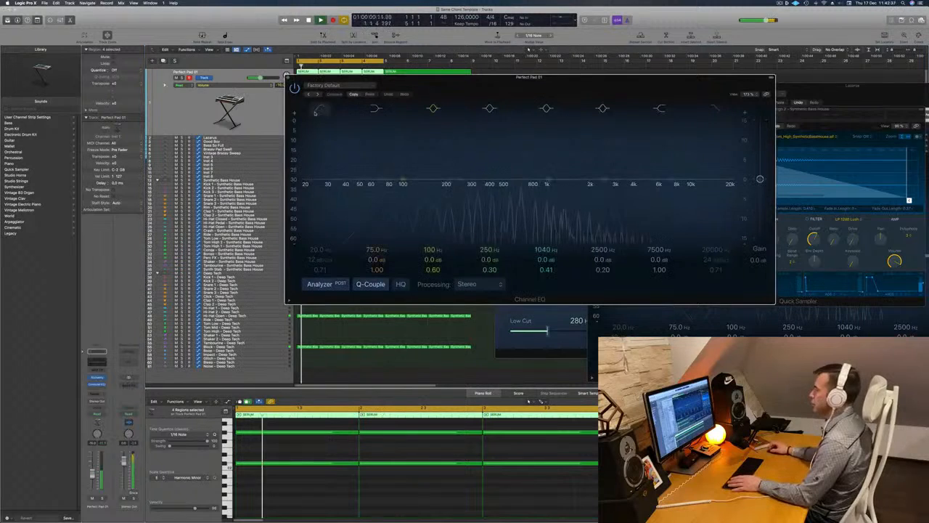
left_click(320, 109)
left_click_drag(478, 148, 555, 133)
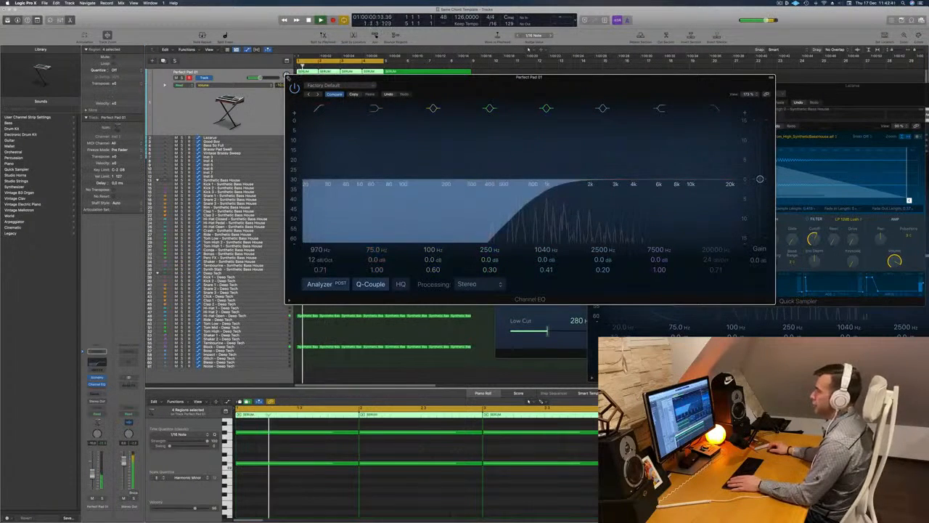
key("super+w")
key("space")
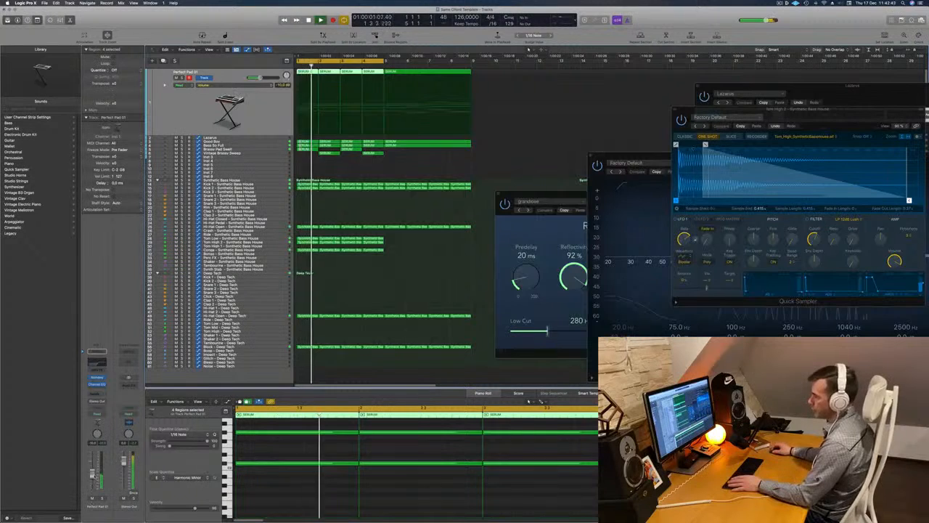
Step: Send Perfect Pad 01 to Bus 8 and raise the send level while listening to the loop
left_click(96, 393)
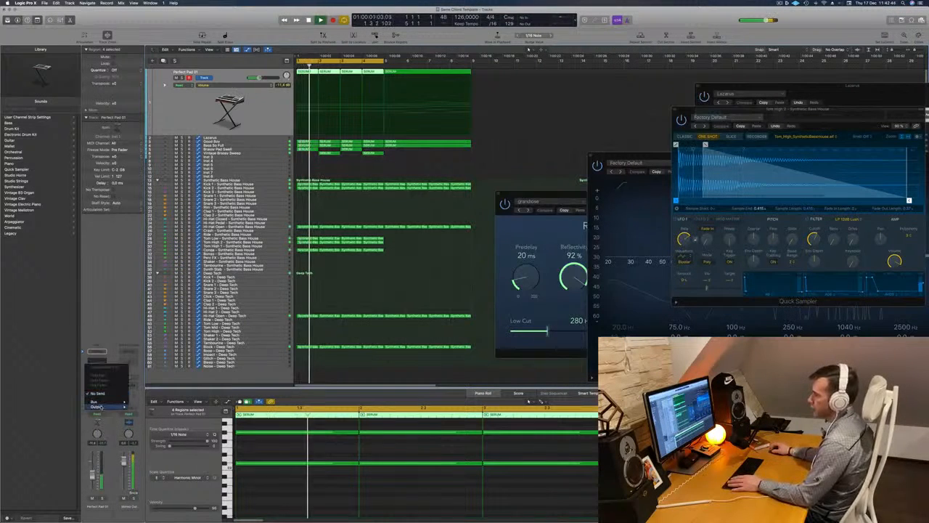
mouse_move(108, 403)
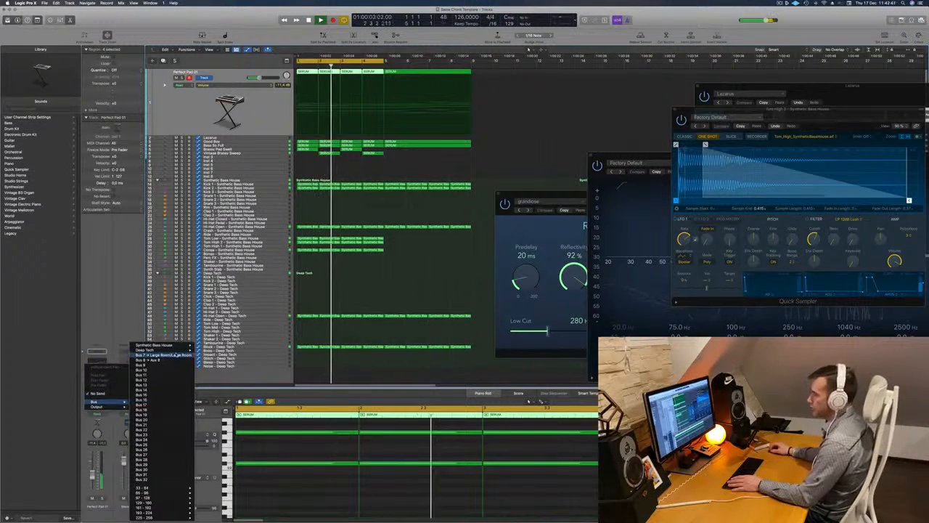
left_click(164, 360)
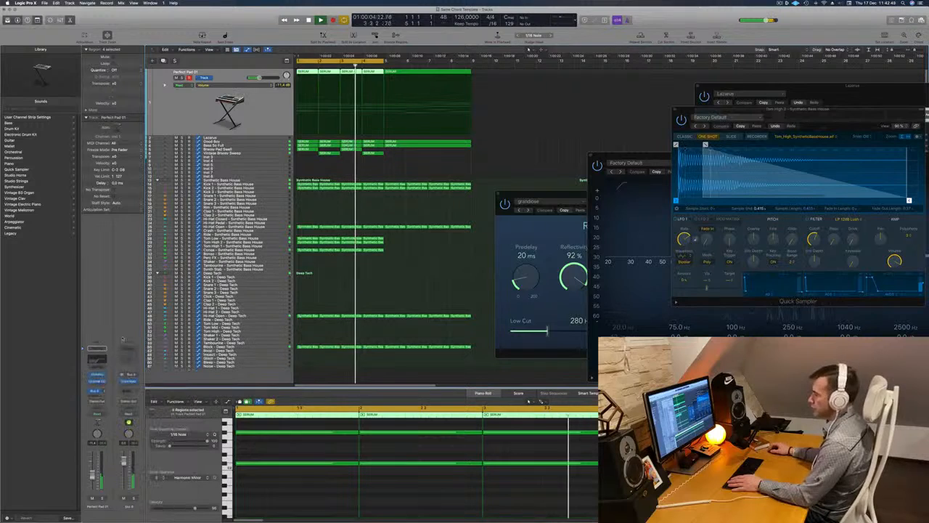
key("Return")
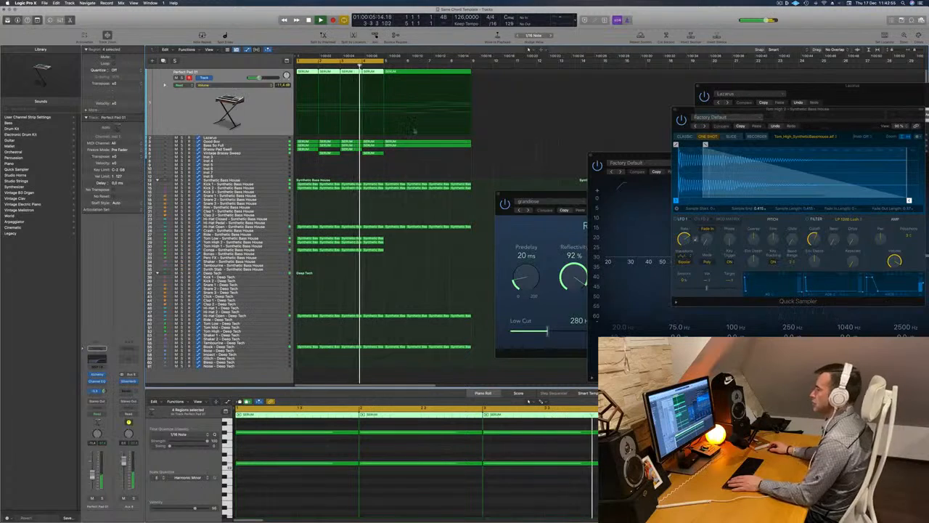
Step: Transpose all notes in the first four Block - Deep Tech regions up an octave overall while auditioning them
scroll(450, 153, "right", 2)
scroll(487, 153, "left", 5)
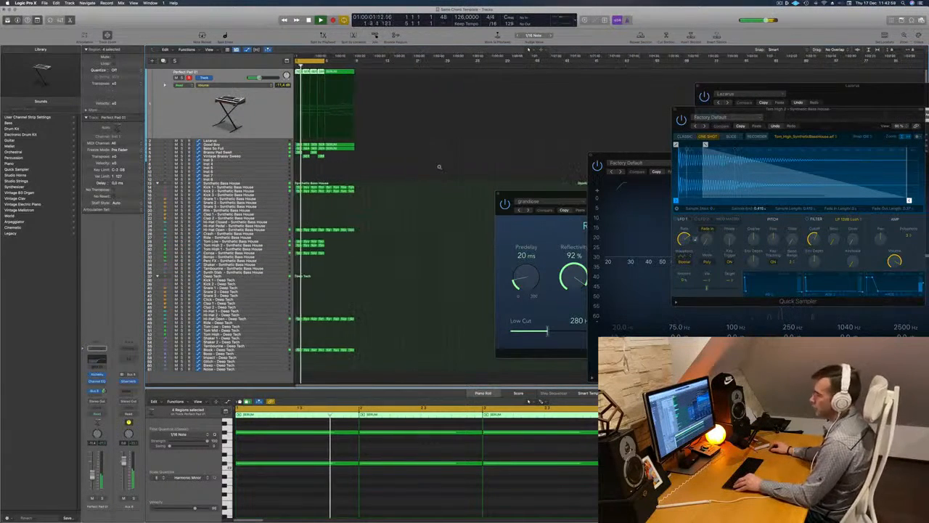
key("super+Right")
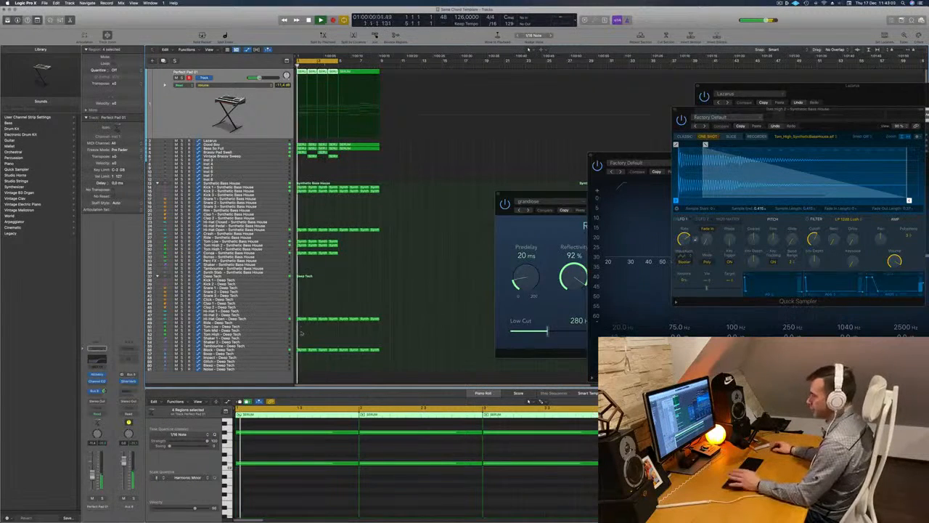
left_click(278, 349)
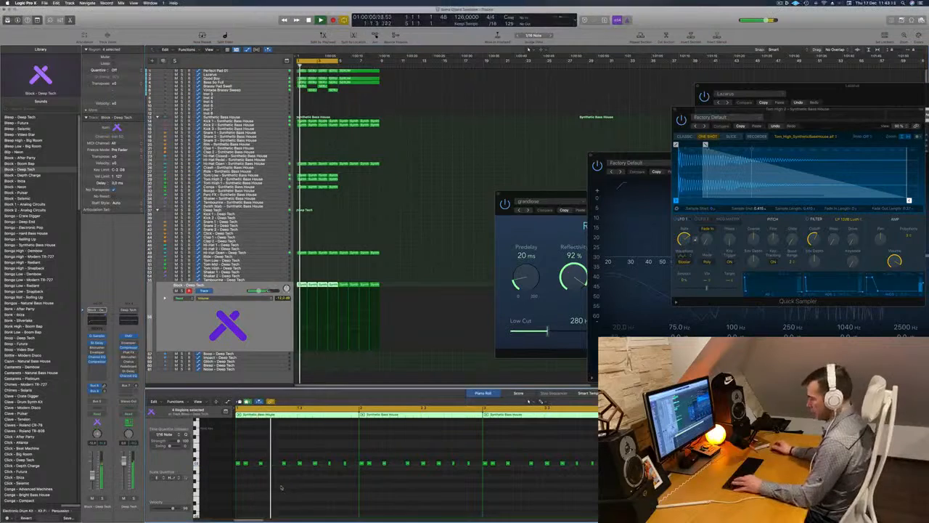
scroll(282, 487, "up", 3)
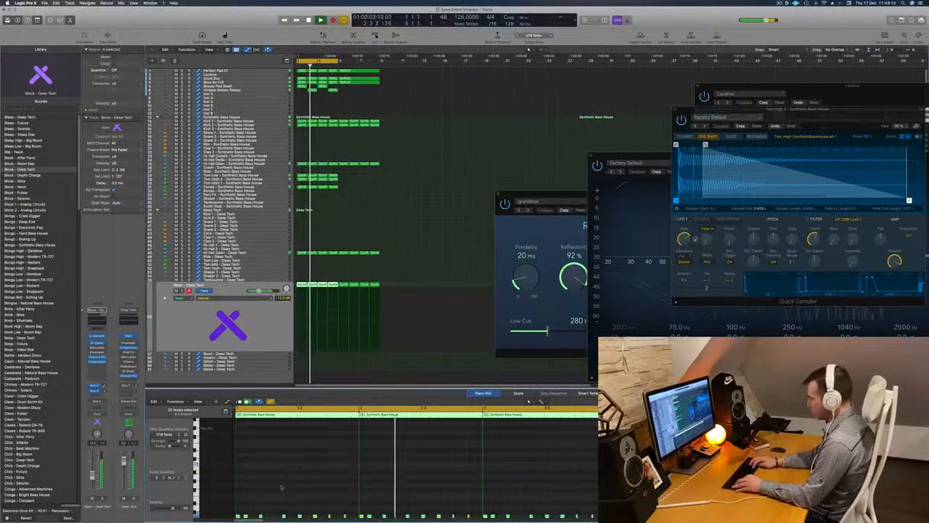
key("alt+shift+Up")
key("alt+shift+Up")
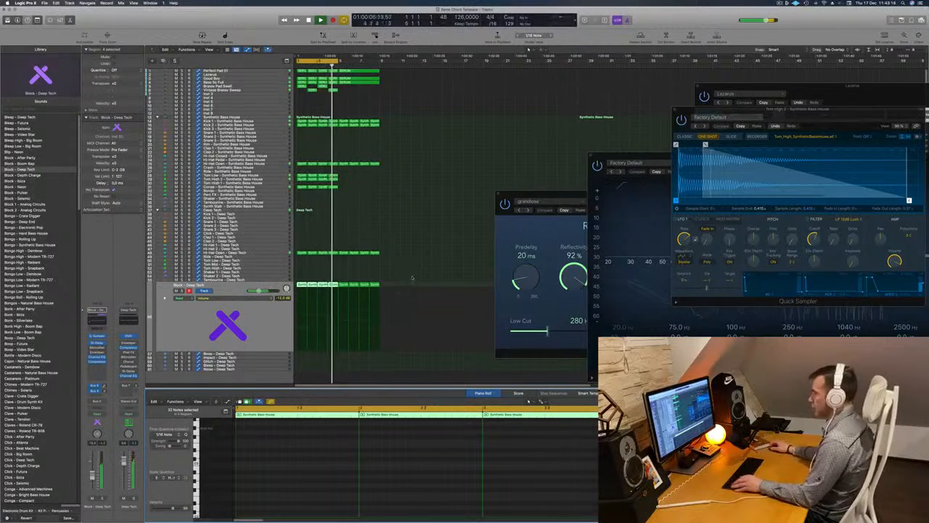
scroll(412, 277, "down", 2)
left_click(213, 337)
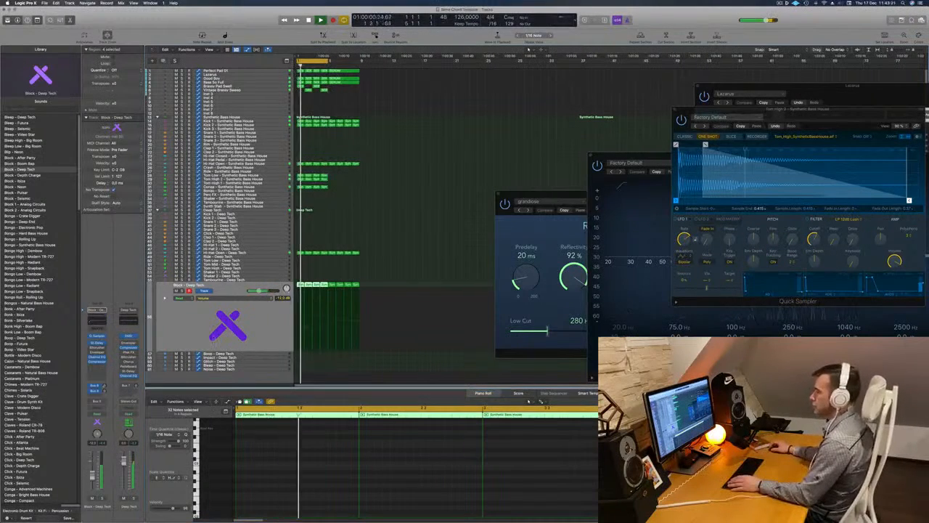
scroll(276, 498, "up", 2)
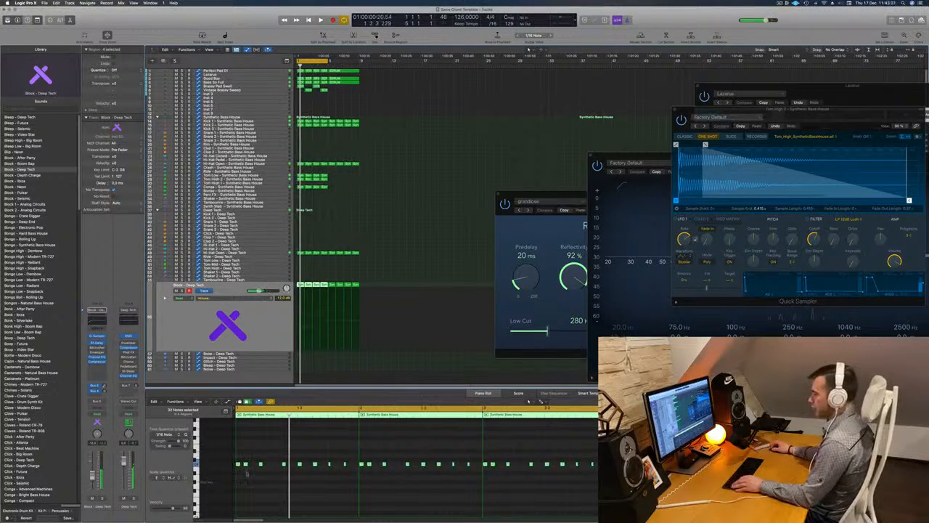
Step: Try a varied melody in the first Block - Deep Tech region by lowering individual notes by different intervals
left_click(245, 464)
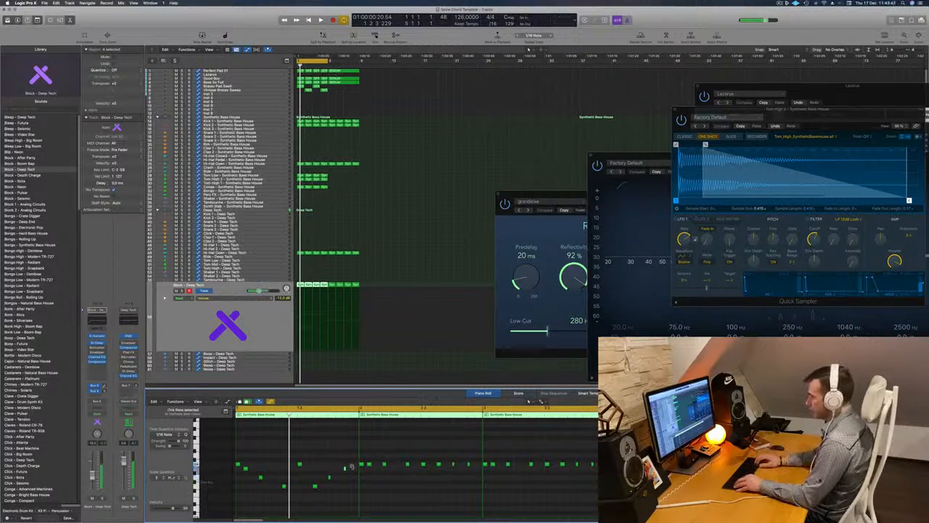
key("space")
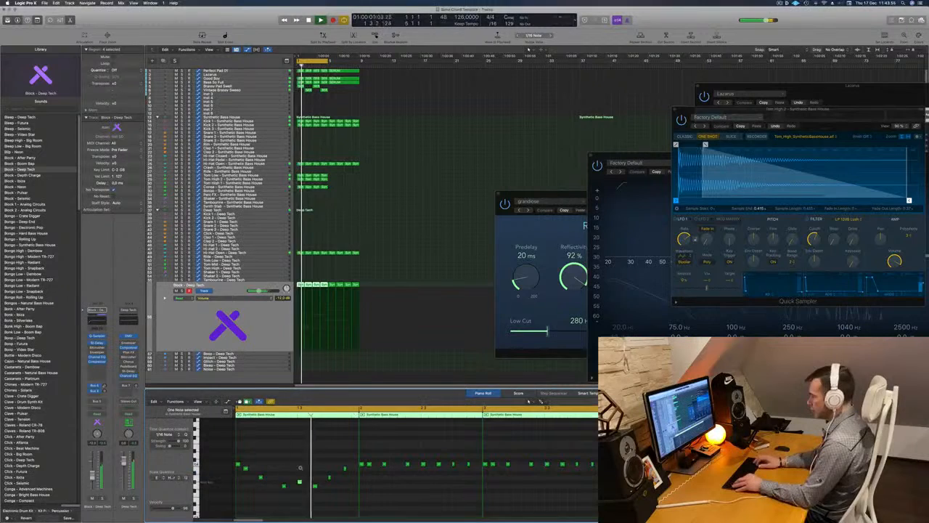
key("alt+Down")
key("alt+Down")
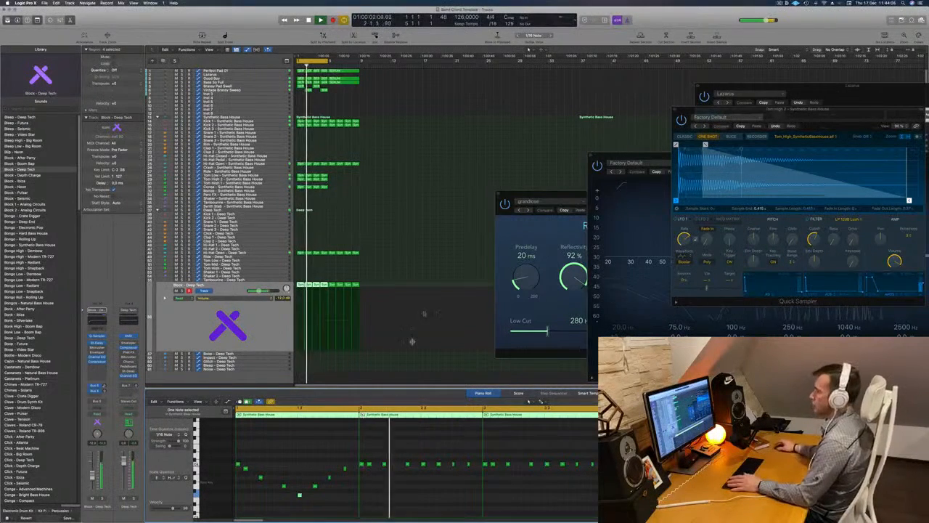
key("space")
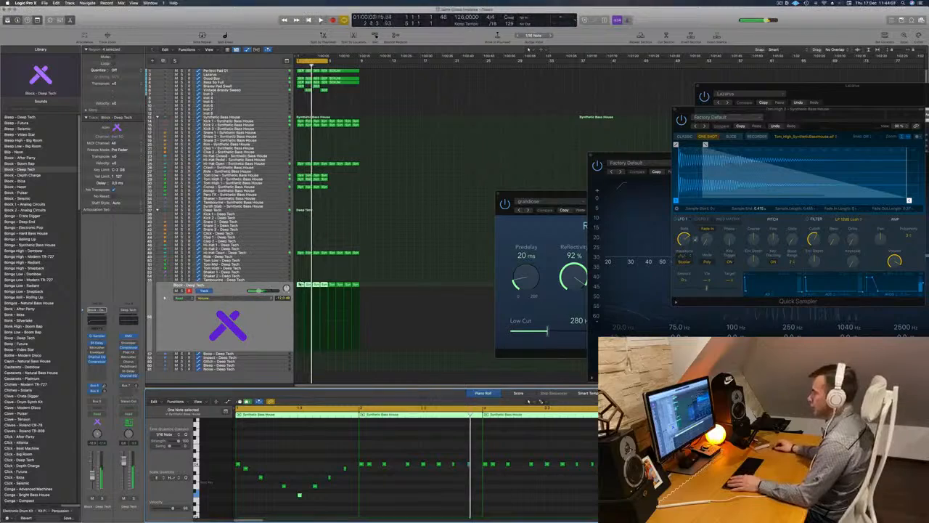
Step: Delete the first Block - Deep Tech region and replace it with a copy of the second region
left_click(299, 285)
key("BackSpace")
left_click(308, 285)
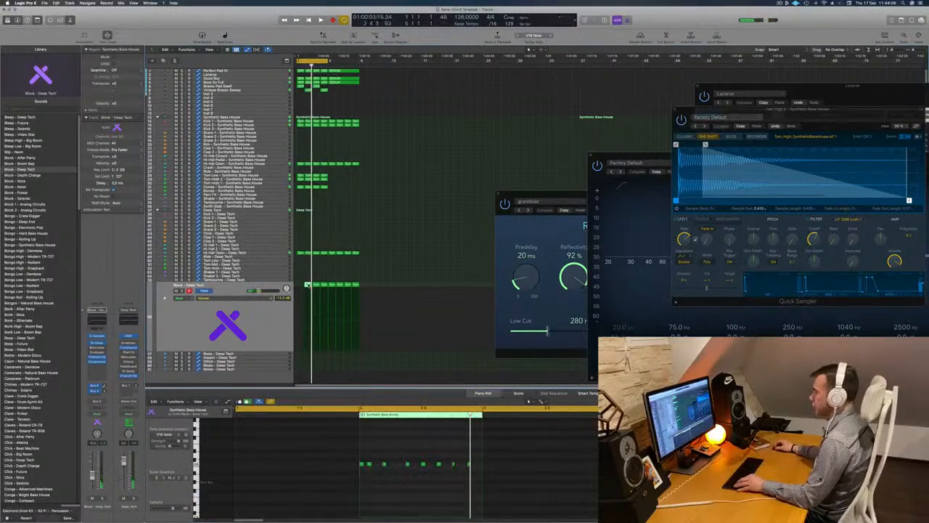
left_click_drag(308, 285, 300, 286)
left_click_drag(300, 350, 300, 347)
Step: Replace the Block - Deep Tech regions in bars 5 to 8 with copies of the first four regions
key("space")
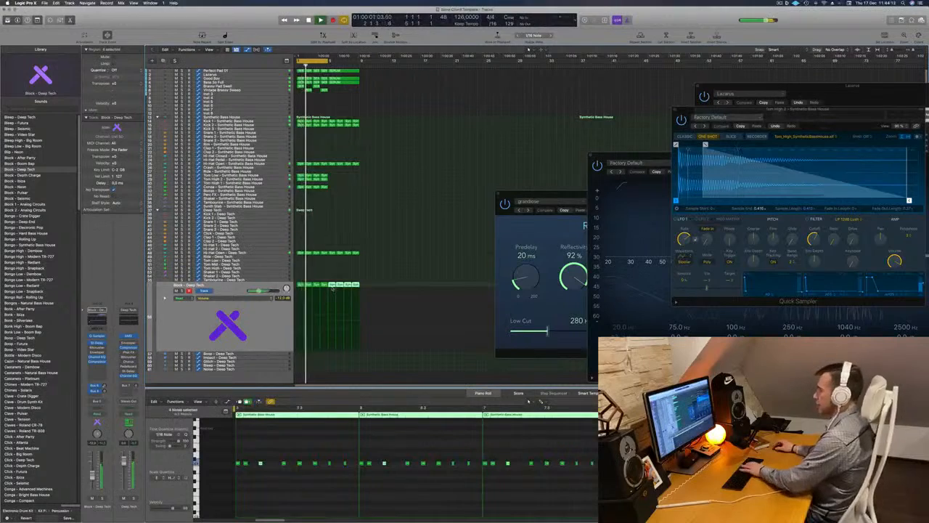
key("BackSpace")
mouse_move(332, 287)
left_mouse_down()
mouse_move(300, 285)
mouse_move(331, 289)
left_mouse_up()
left_click(250, 316)
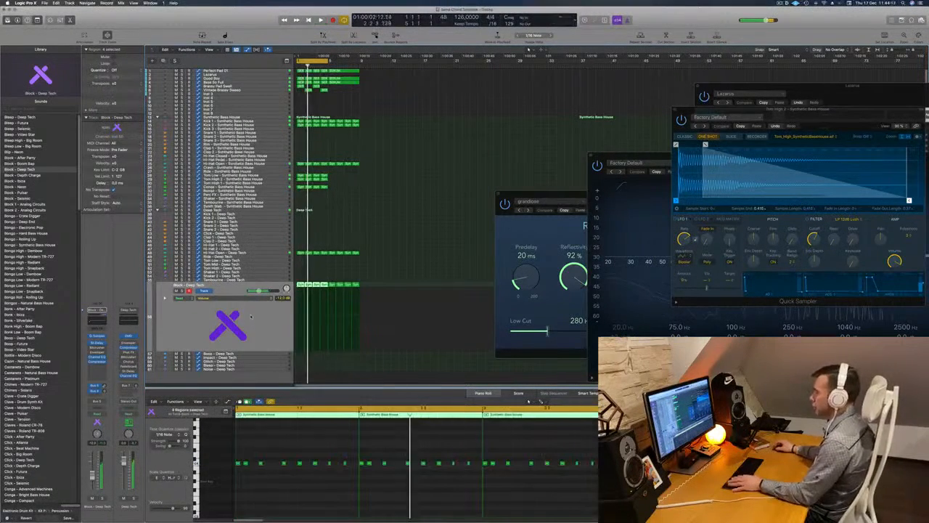
Step: Lower the Block - Deep Tech volume slightly and raise its Stereo Delay left and right feedback to about 60%
key("space")
left_click_drag(259, 291, 257, 291)
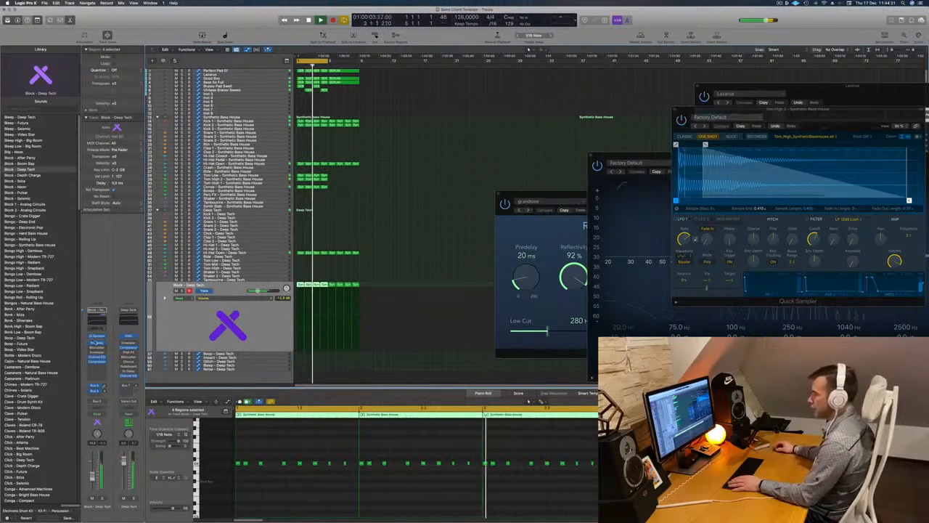
left_click(97, 343)
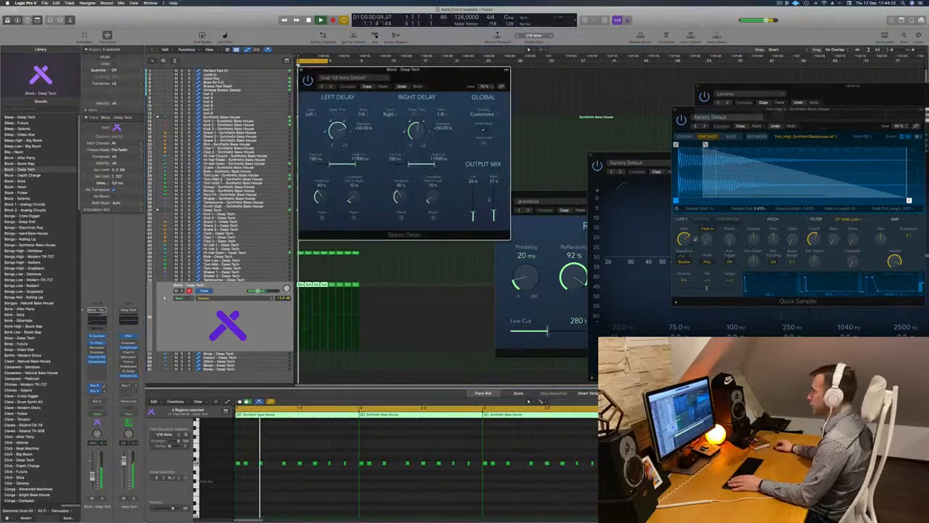
left_click_drag(319, 195, 323, 187)
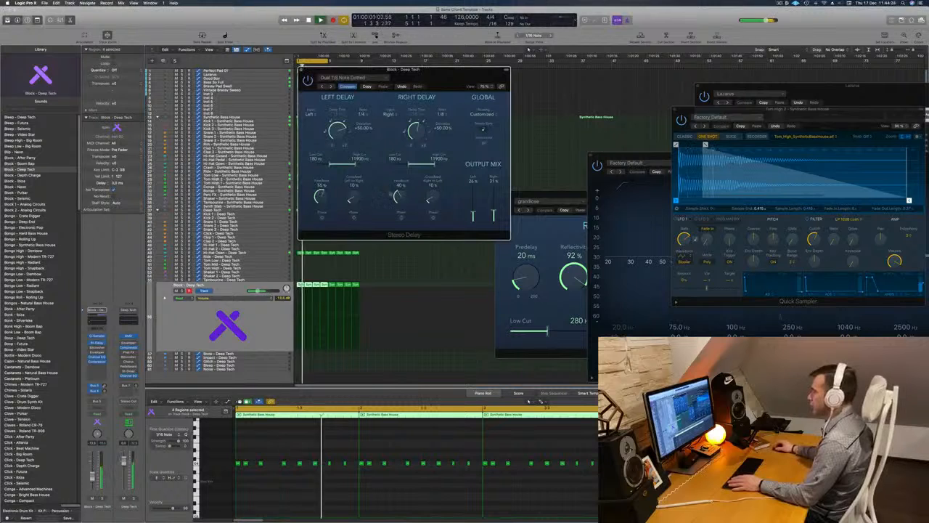
left_click_drag(399, 195, 404, 180)
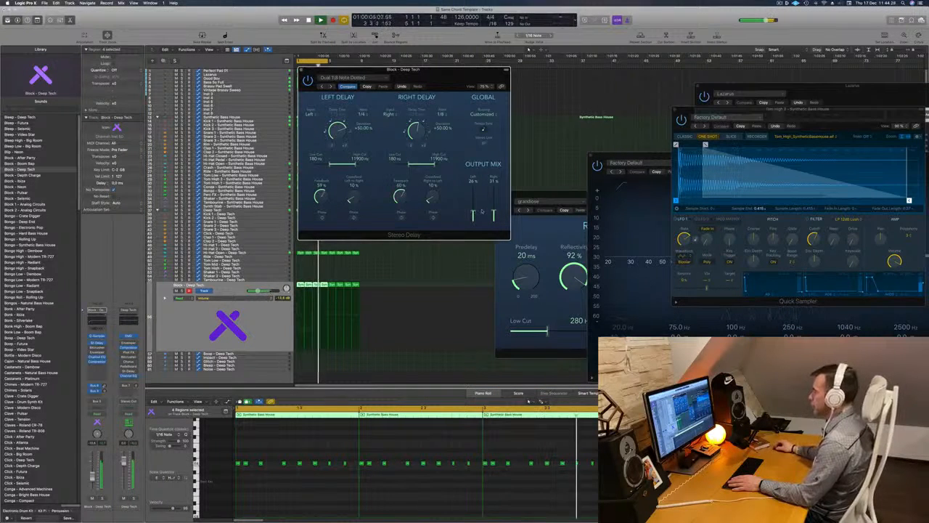
Step: Close the Stereo Delay of the Block - Deep Tech track
left_click_drag(438, 74, 485, 101)
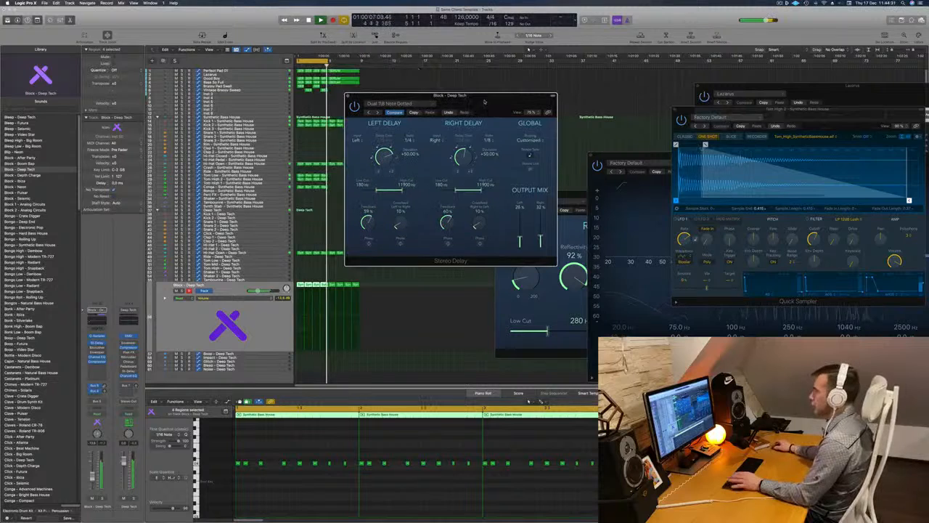
left_click(347, 95)
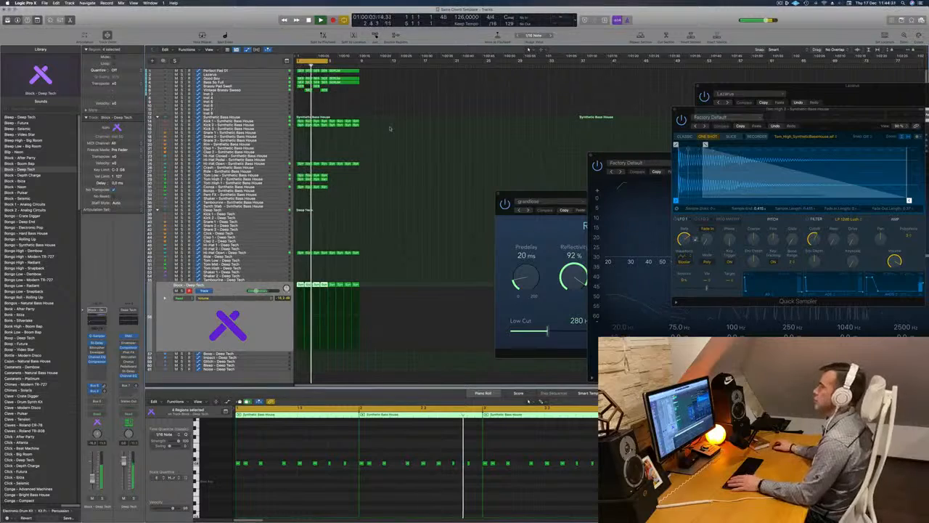
key("super+Right")
key("super+Right")
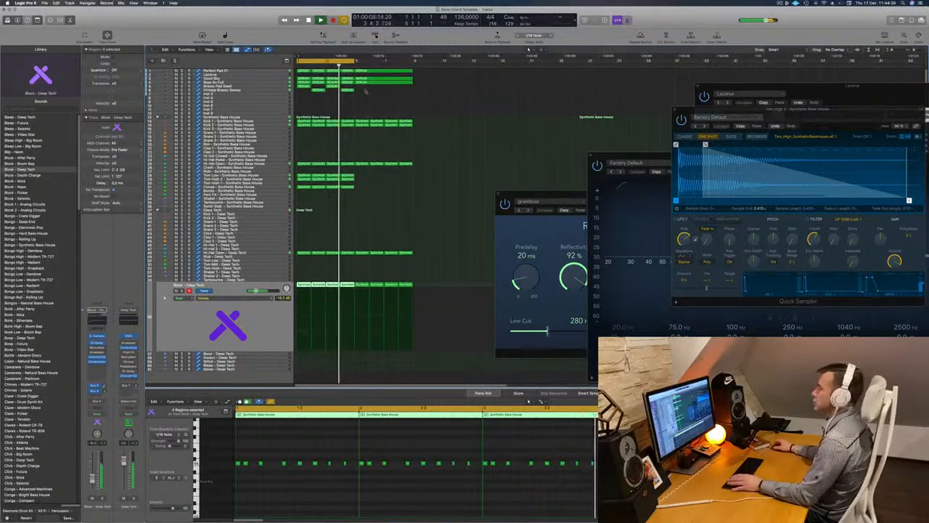
Step: Add a duplicate of the Perfect Pad 01 track and move the pad's first region onto it
left_click(268, 72)
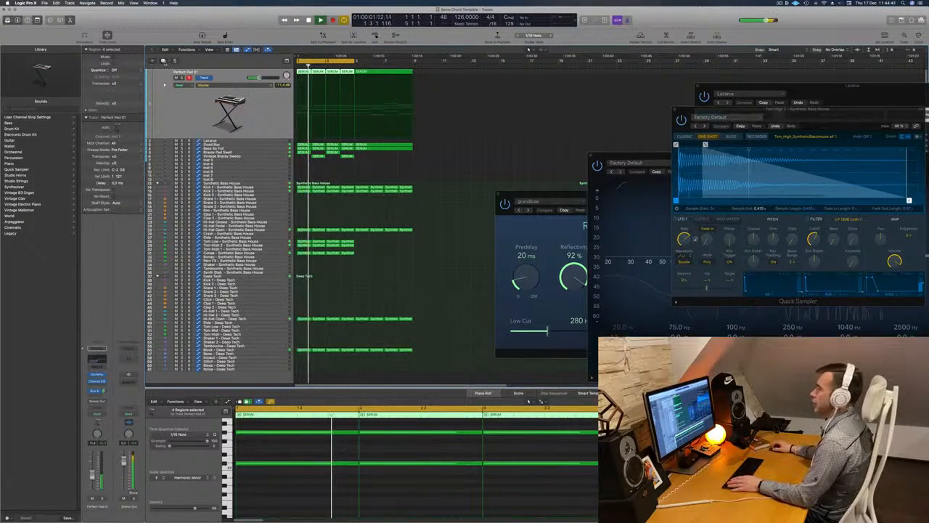
left_click(164, 61)
scroll(319, 134, "up", 2)
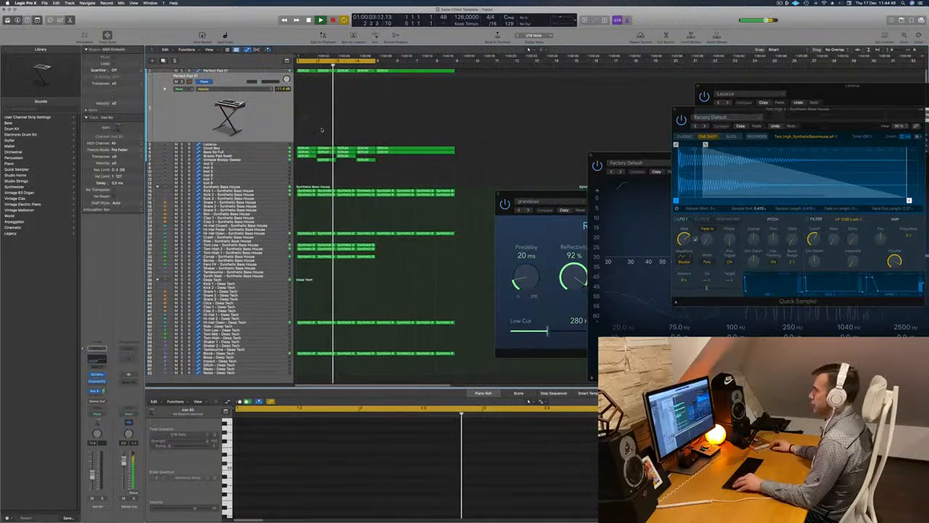
scroll(326, 128, "up", 2)
scroll(323, 121, "down", 1)
key("Return")
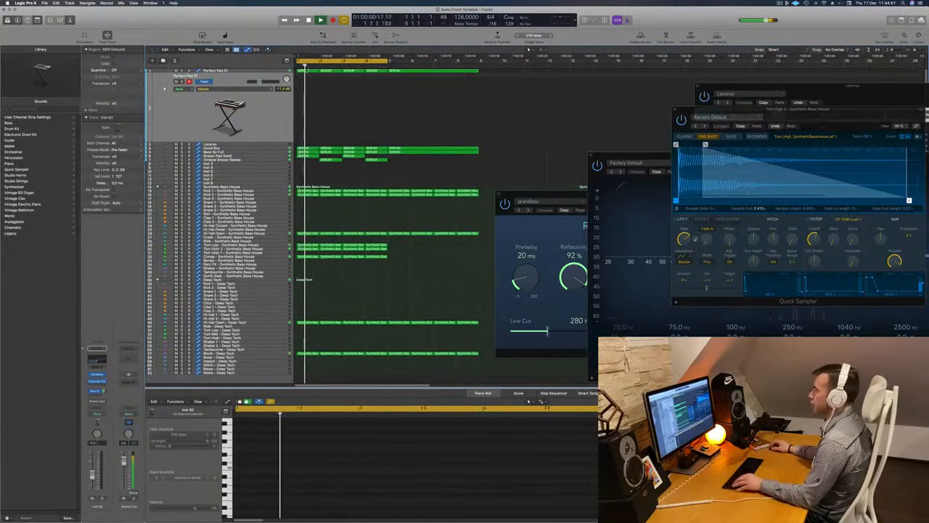
left_click_drag(308, 71, 307, 84)
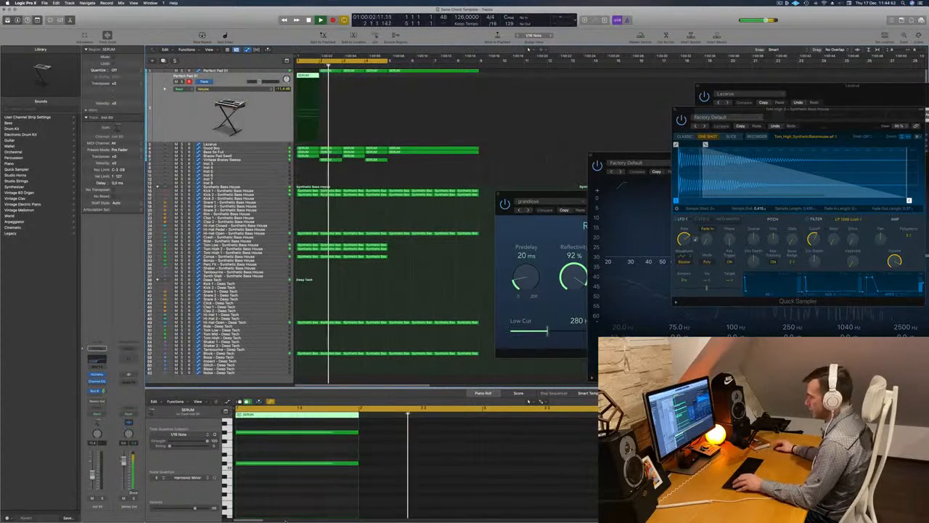
Step: Shorten the chord in the moved region to a stab and repeat it as six evenly spaced stabs across bar 1
scroll(295, 494, "up", 3)
left_click_drag(291, 435, 264, 445)
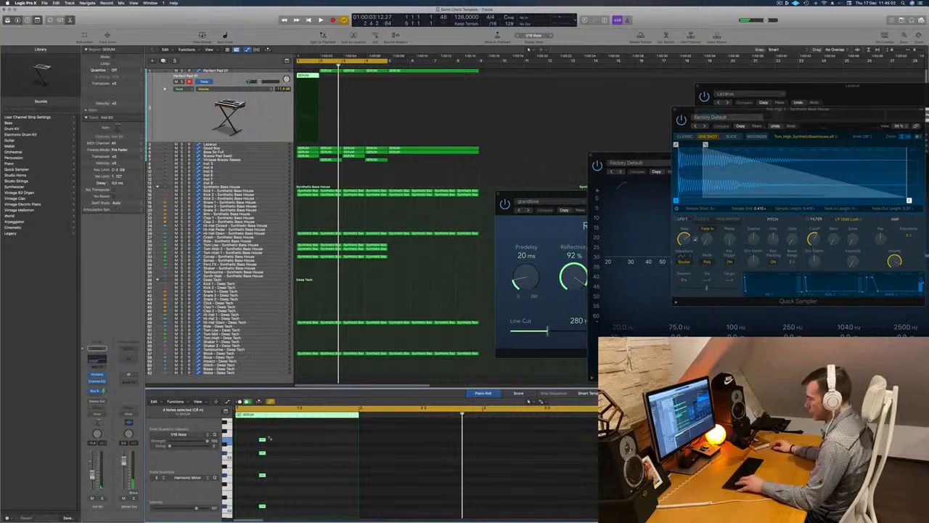
left_click_drag(240, 440, 332, 441)
key("space")
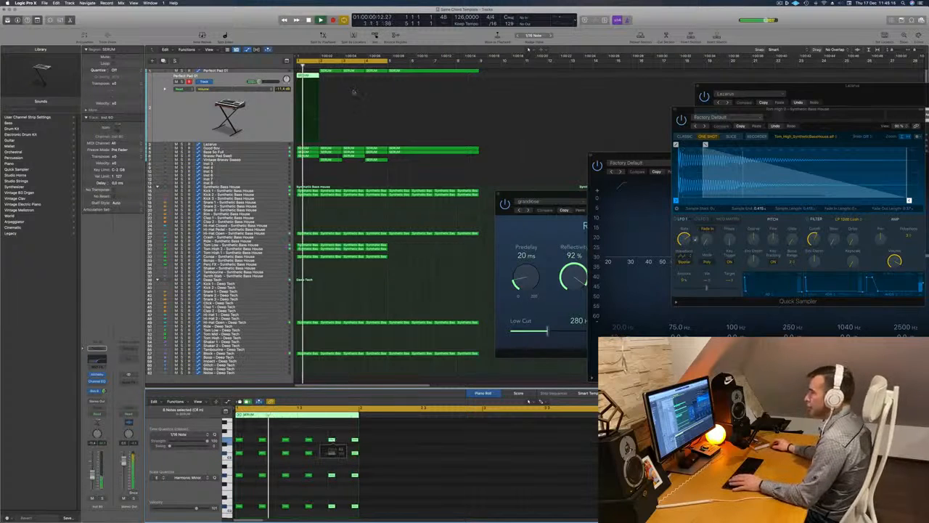
Step: Fill the empty first bar of the Perfect Pad 01 track with a copy of its second region
left_click_drag(331, 71, 305, 74)
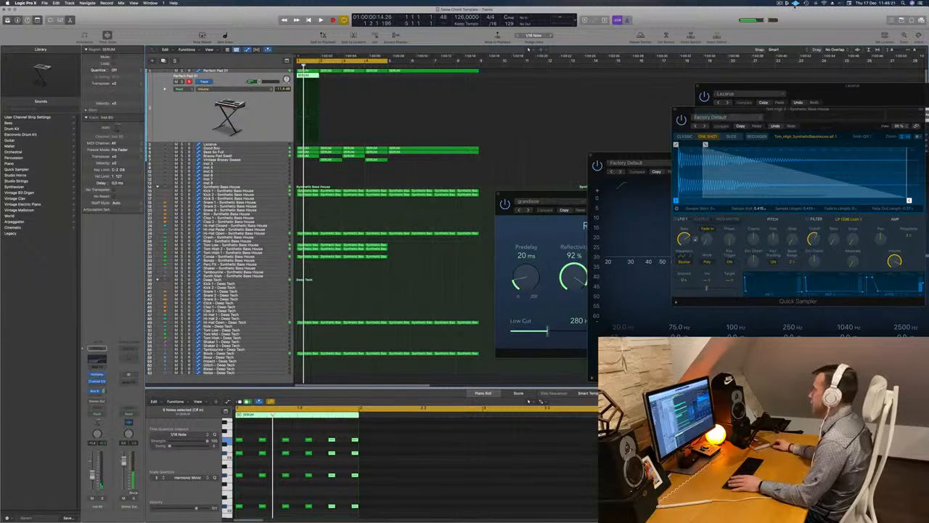
left_click(779, 3)
left_click(719, 13)
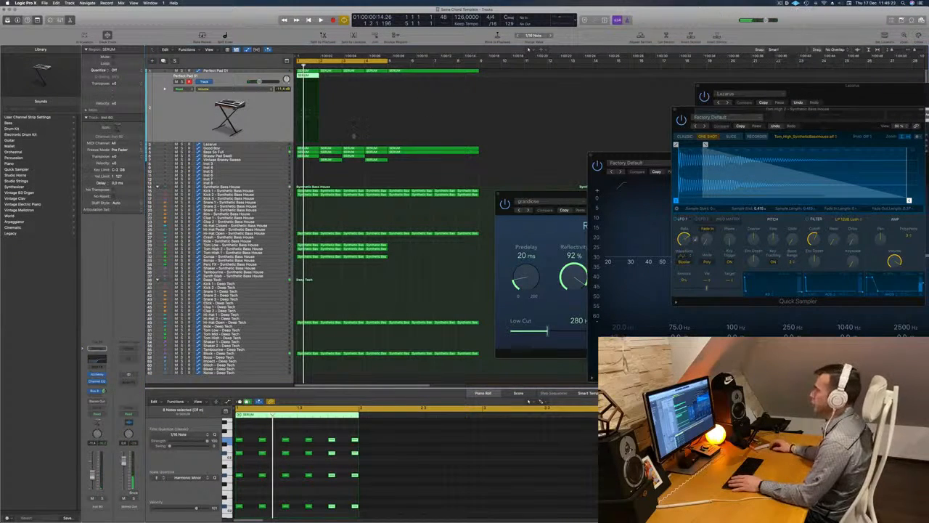
key("space")
key("space")
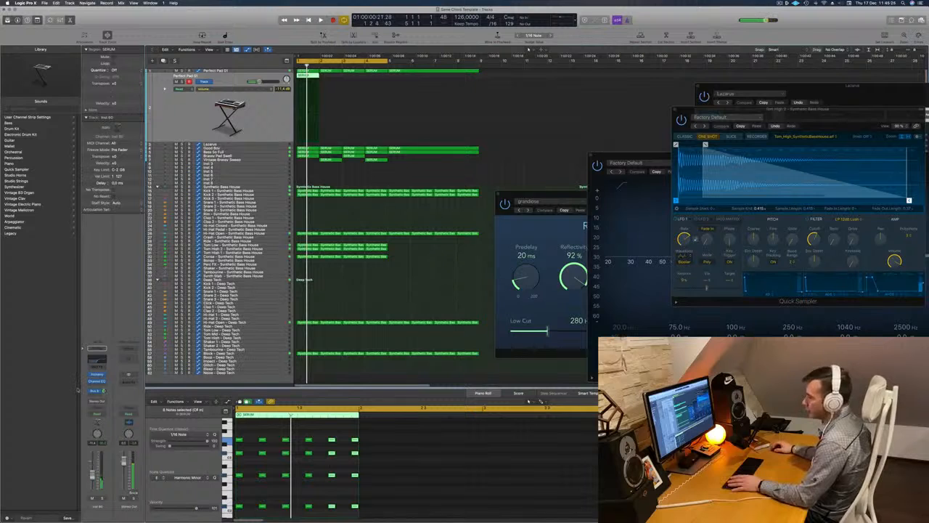
Step: Bypass the duplicated track's Channel EQ and replace its instrument with Sculpture in stereo
left_click(97, 360)
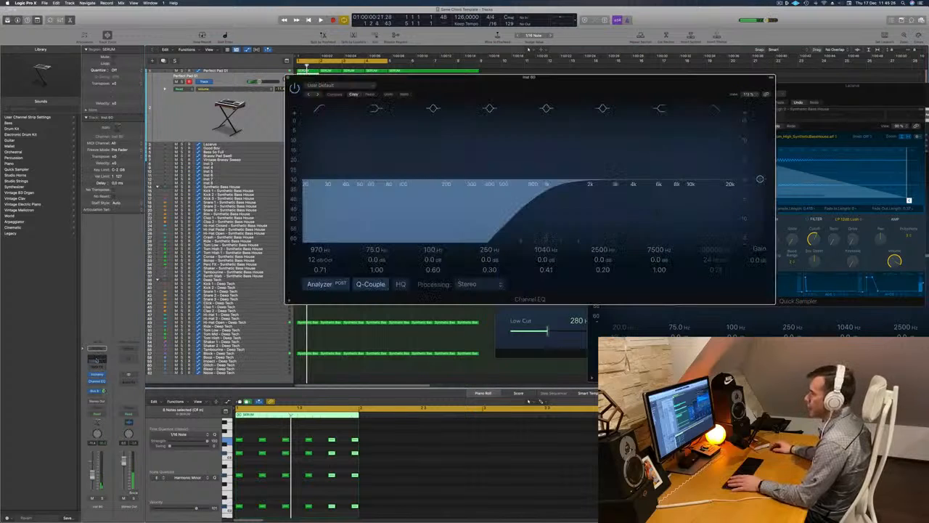
left_click(296, 88)
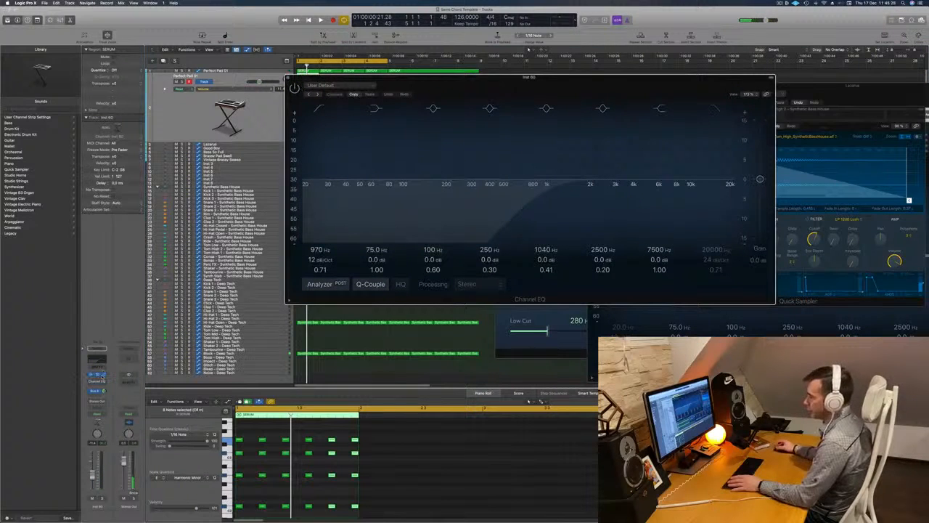
left_click(98, 374)
left_click(103, 374)
left_click(107, 376)
left_click(104, 375)
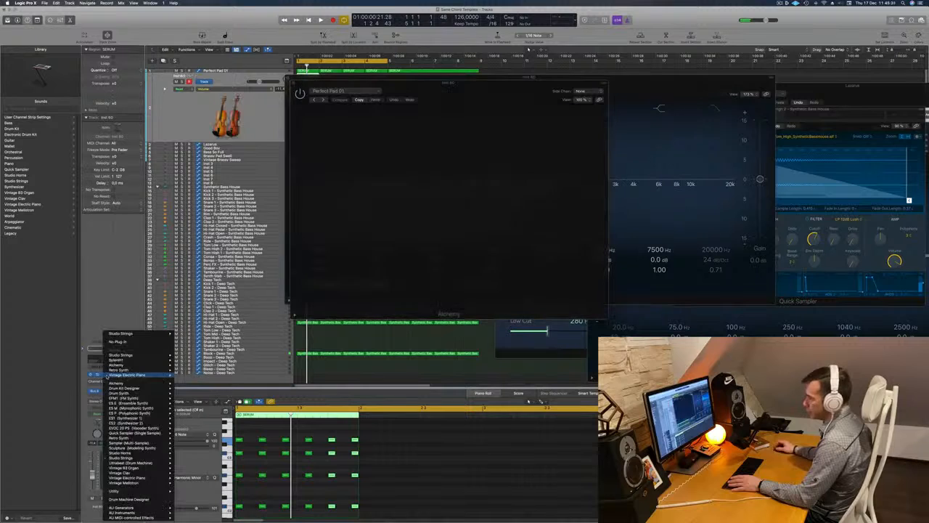
mouse_move(133, 440)
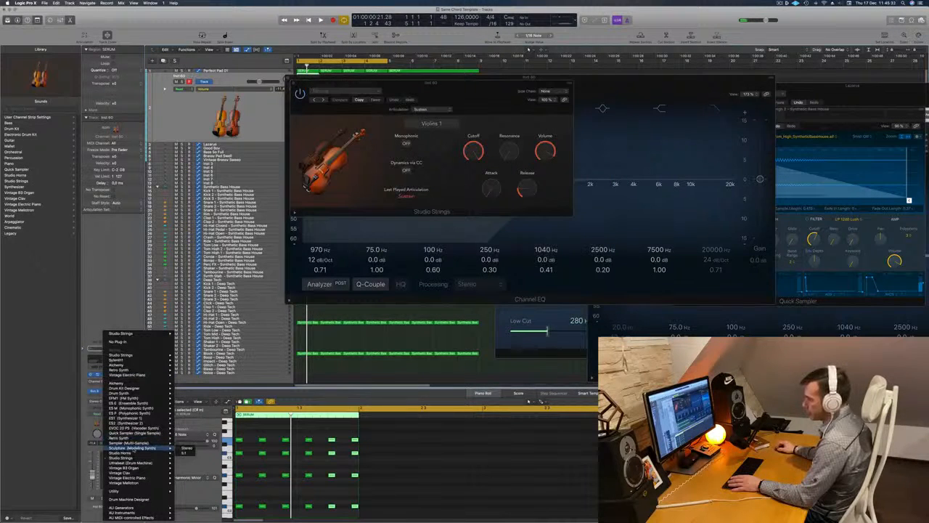
left_click(186, 449)
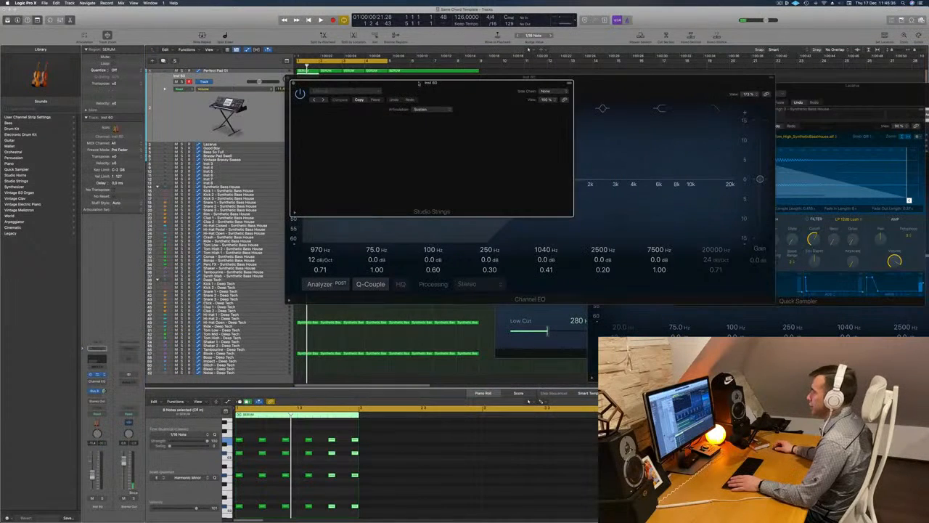
left_click_drag(458, 86, 436, 93)
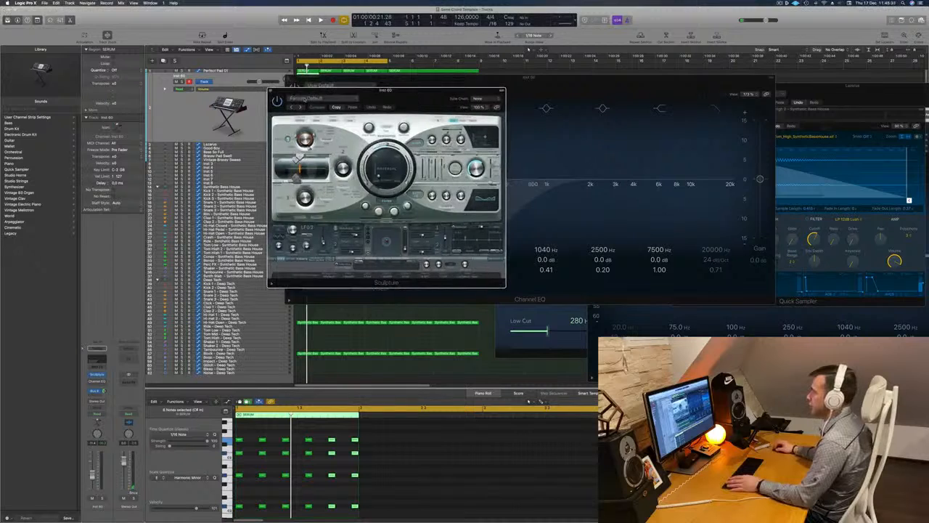
Step: Load the Lean on 2 preset in Sculpture and audition it with the stabs
left_click(306, 98)
mouse_move(334, 227)
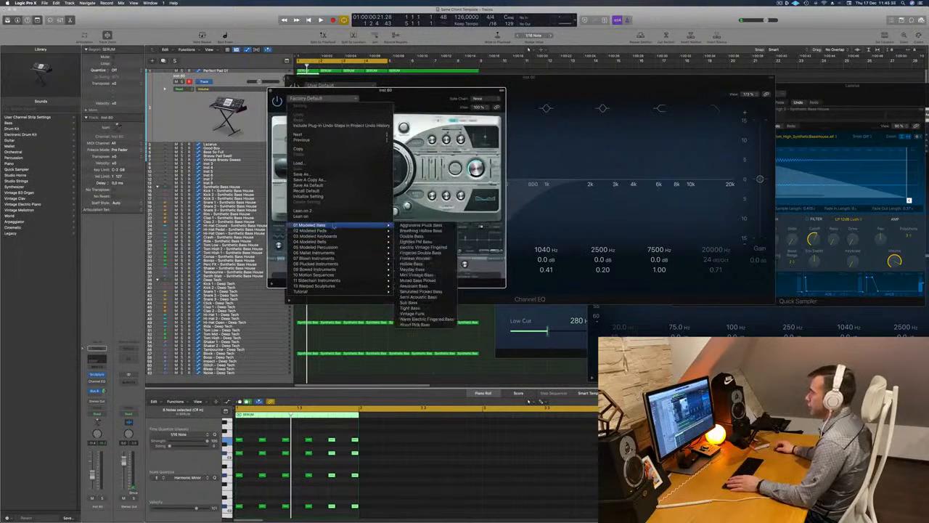
left_click(340, 212)
left_click_drag(593, 83, 787, 94)
left_click_drag(378, 95, 549, 80)
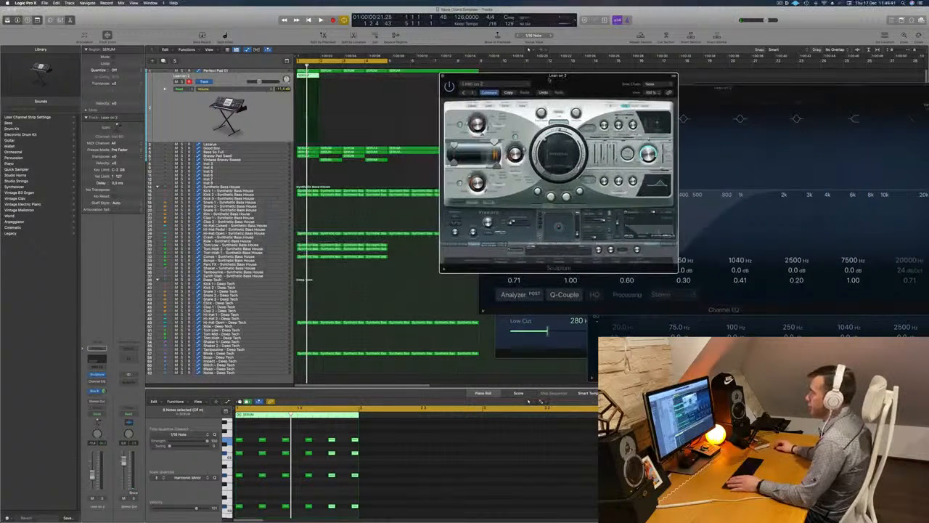
left_click(268, 111)
key("space")
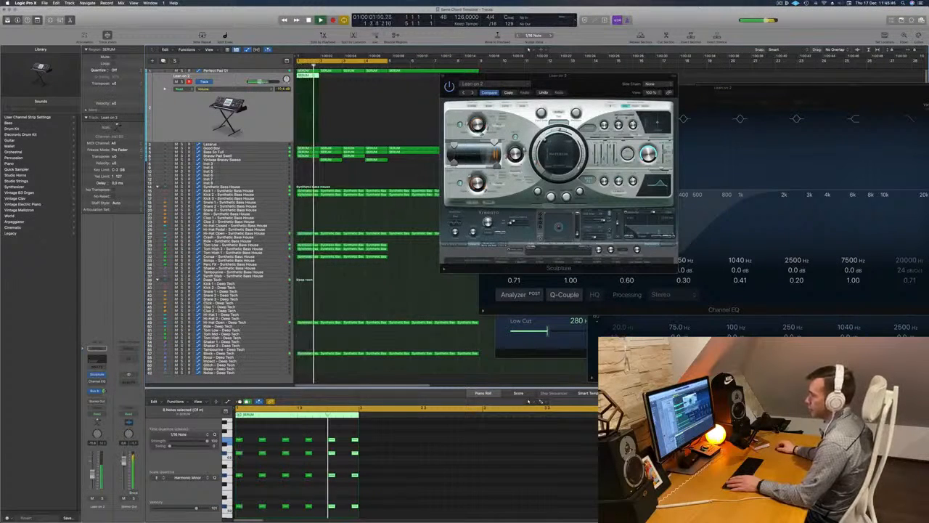
Step: Switch Sculpture to the Lean on preset and close the instrument
left_click(473, 93)
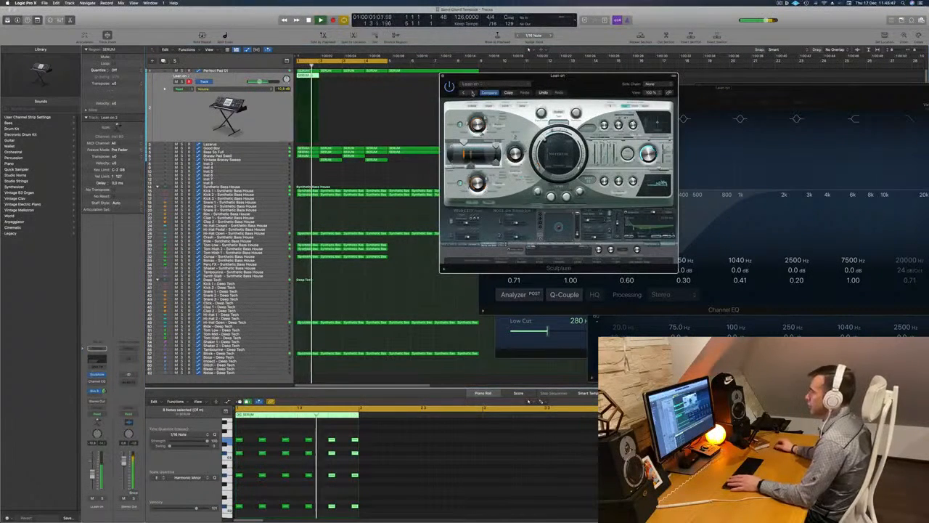
left_click_drag(562, 81, 525, 92)
left_click(407, 86)
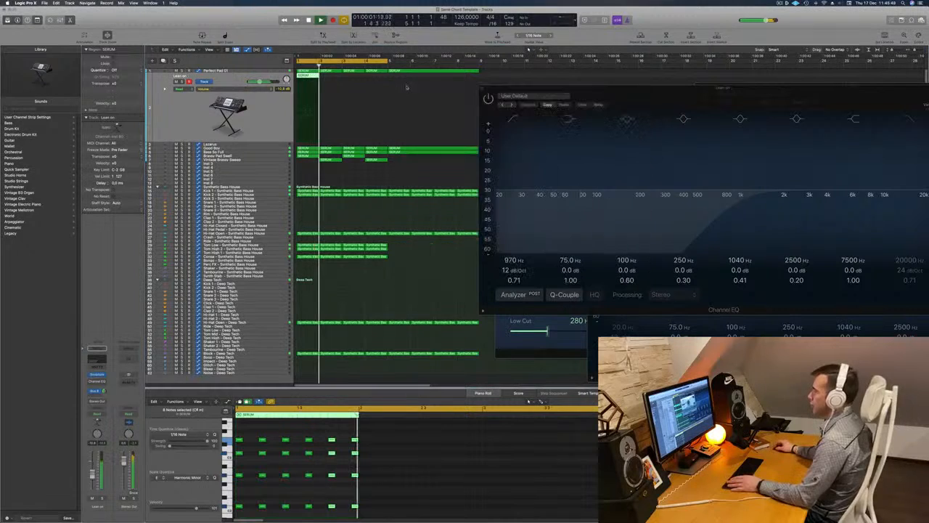
Step: Copy the Lean on stab region into bars 2 to 4 and close the Channel EQ
left_click_drag(311, 78, 355, 81)
left_click(310, 76, "shift")
left_click_drag(596, 88, 463, 229)
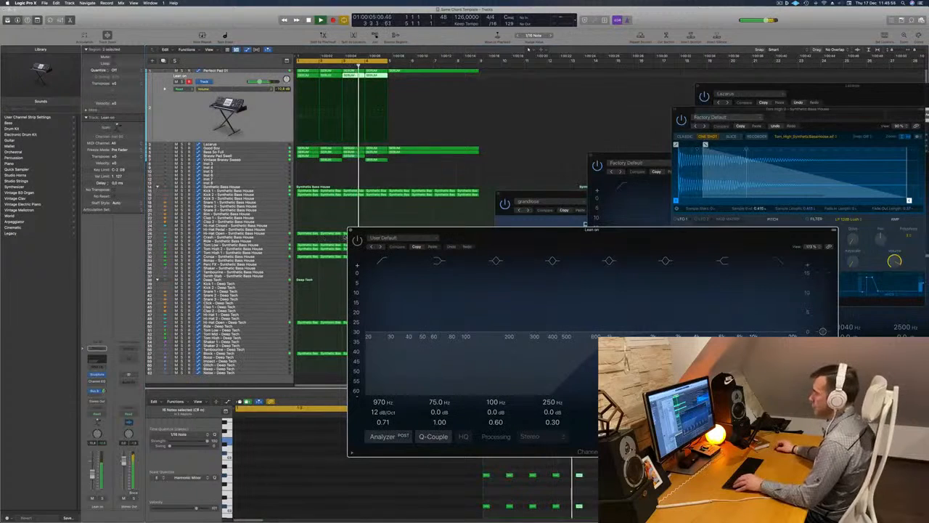
left_click(350, 231)
left_click(218, 109)
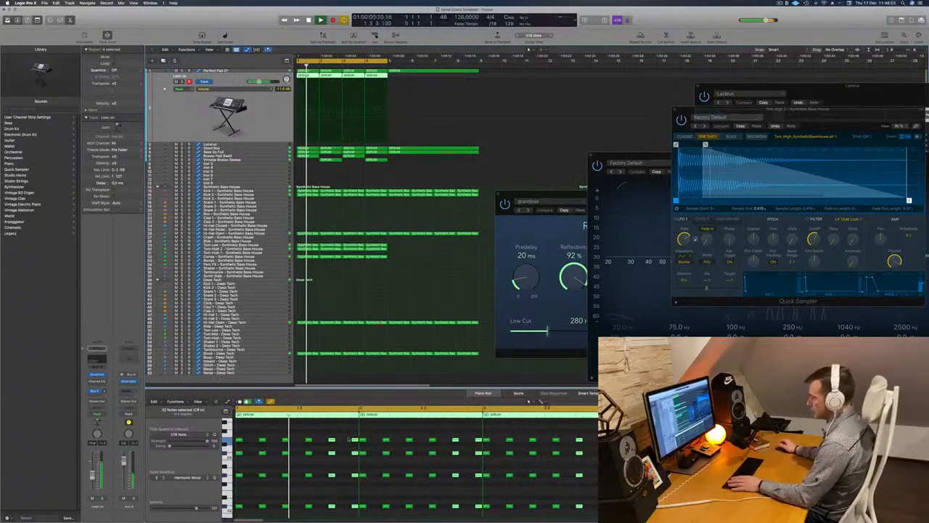
Step: Delete the last stab of each bar in the four Lean on regions and play the result
left_click_drag(346, 435, 352, 514)
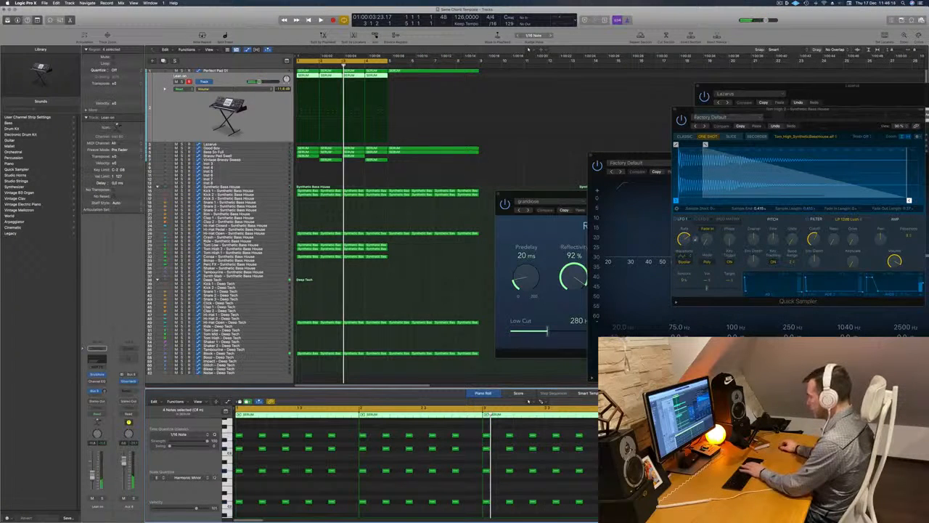
scroll(414, 466, "down", 3)
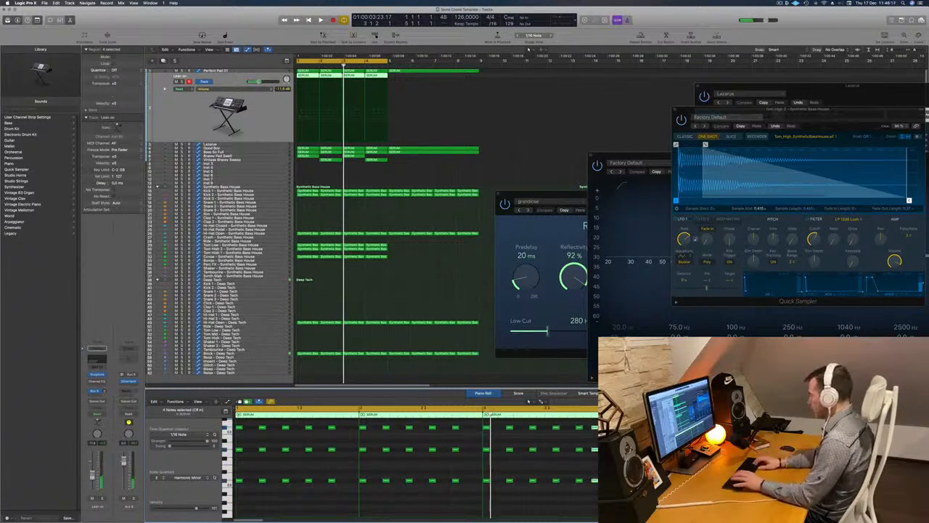
key("space")
scroll(413, 464, "up", 3)
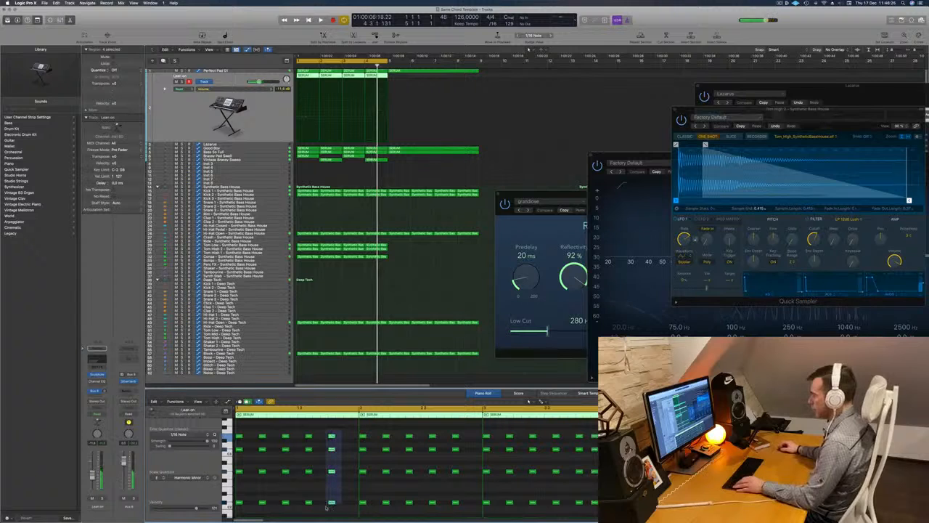
Step: Copy the fifth stab of each Lean on bar to an eighth note later and play back the pattern
left_click_drag(332, 502, 346, 507)
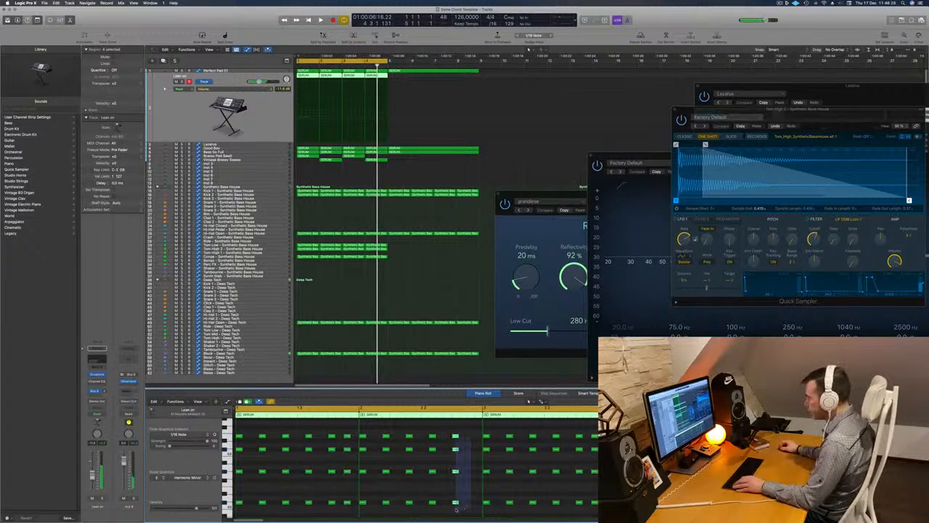
left_click_drag(455, 502, 470, 507)
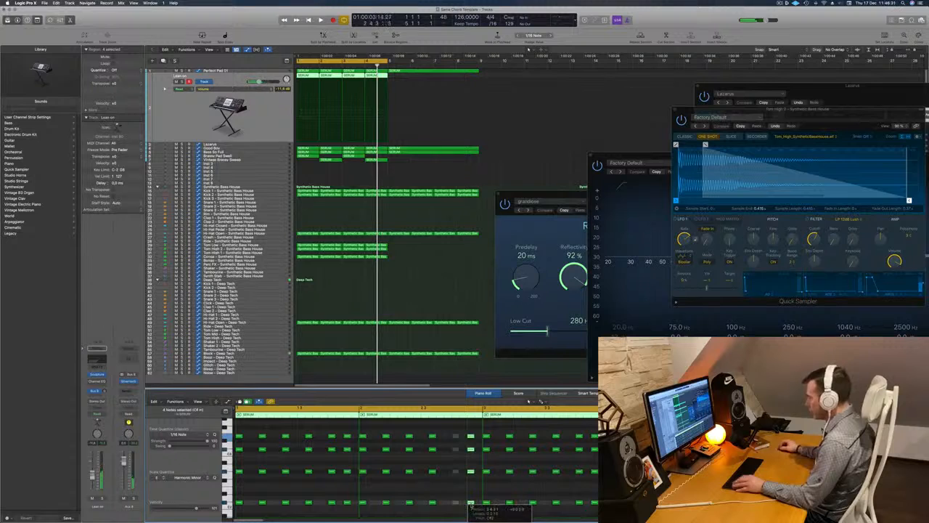
key("space")
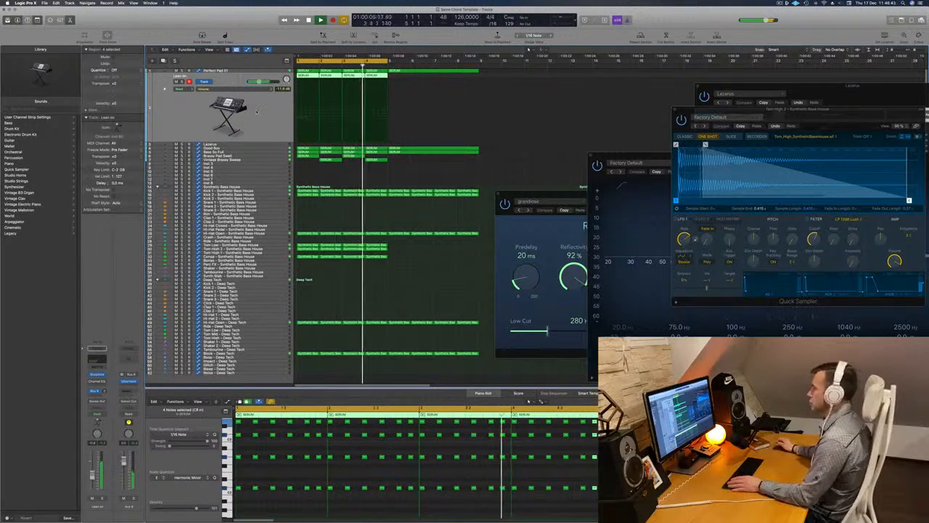
scroll(257, 116, "left", 1)
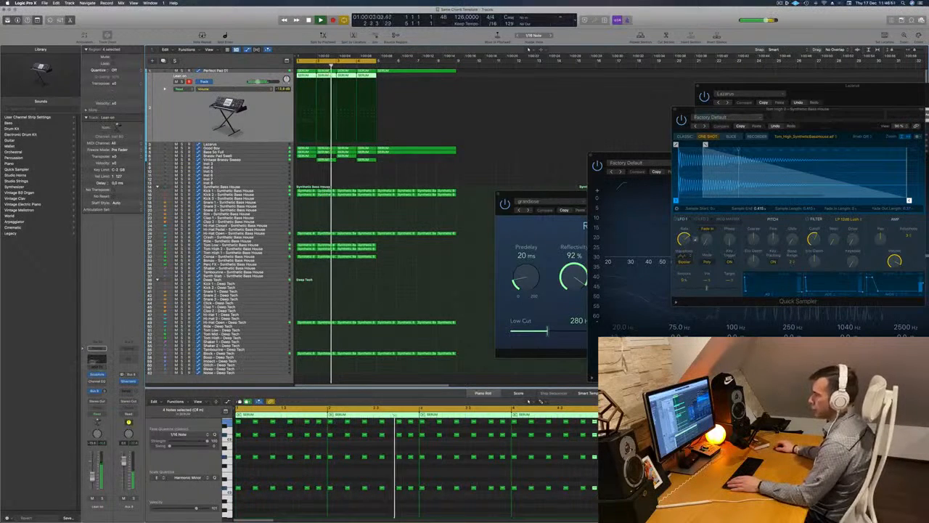
Step: Re-enable the Lean on track's Channel EQ, lowering its low cut and boosting 253 Hz by 1.5 dB
left_click(96, 381)
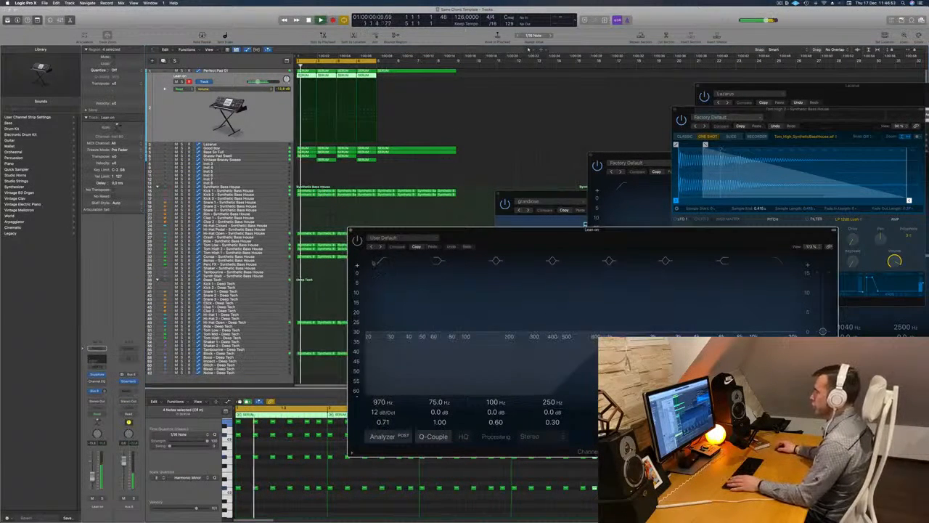
left_click(357, 240)
left_click_drag(610, 333, 448, 343)
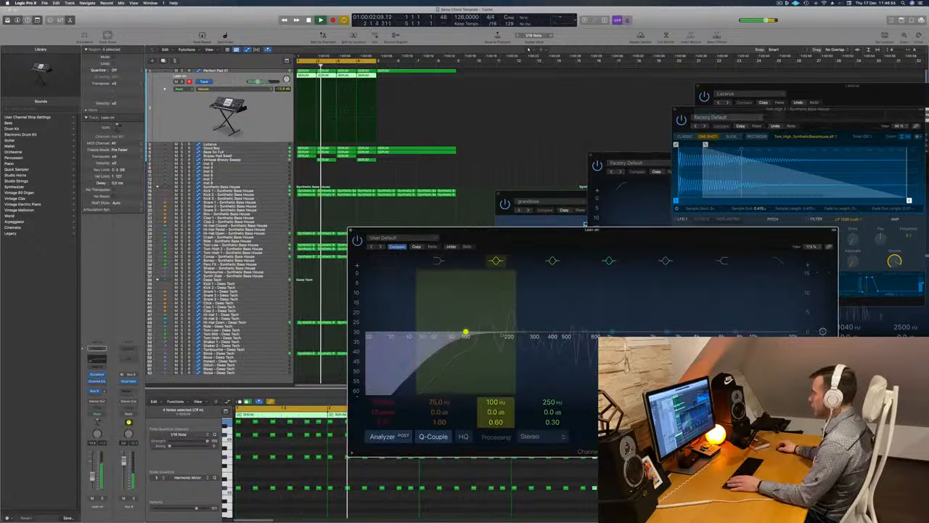
left_click_drag(522, 333, 524, 329)
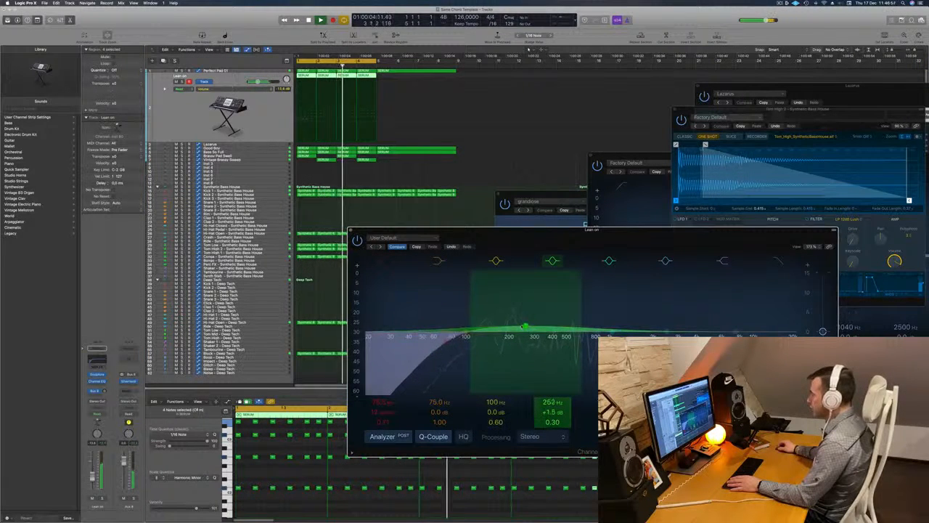
Step: Set the Lean on Channel EQ low cut to 138 Hz at 12 dB/Oct, move the +1.5 dB boost to 262 Hz, and audition it soloed
left_click_drag(459, 342, 485, 341)
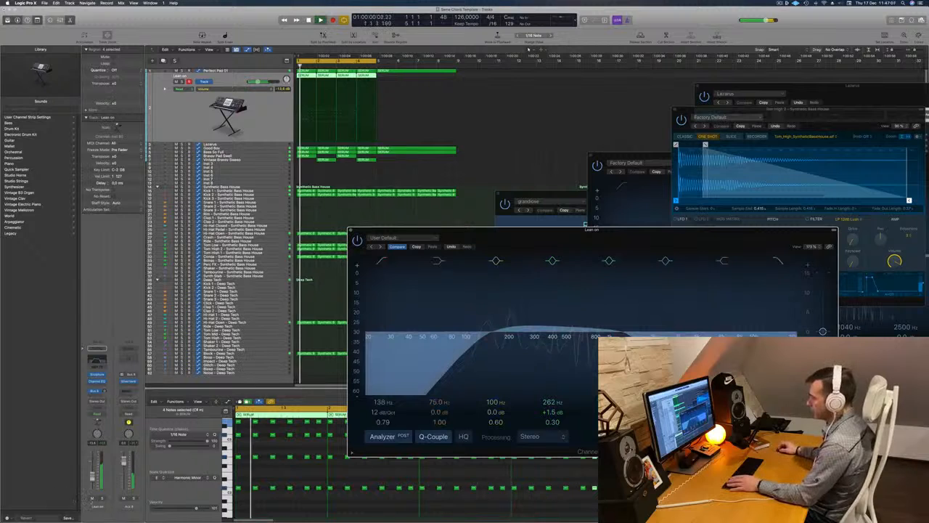
left_click(102, 499)
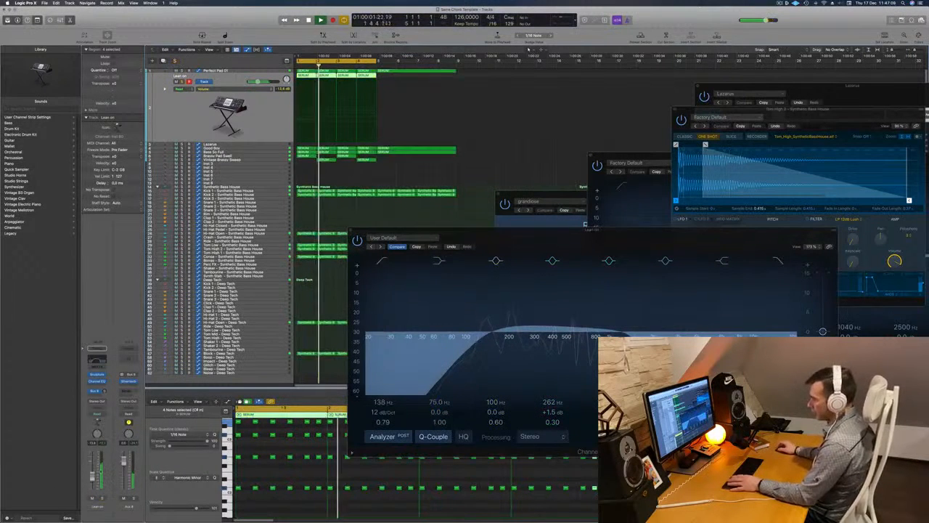
left_click(102, 499)
Step: Insert a Compressor after the Channel EQ on the Lean on track and side-chain it to Kick 1 - Synthetic Bass House (Inst 9)
left_click(96, 385)
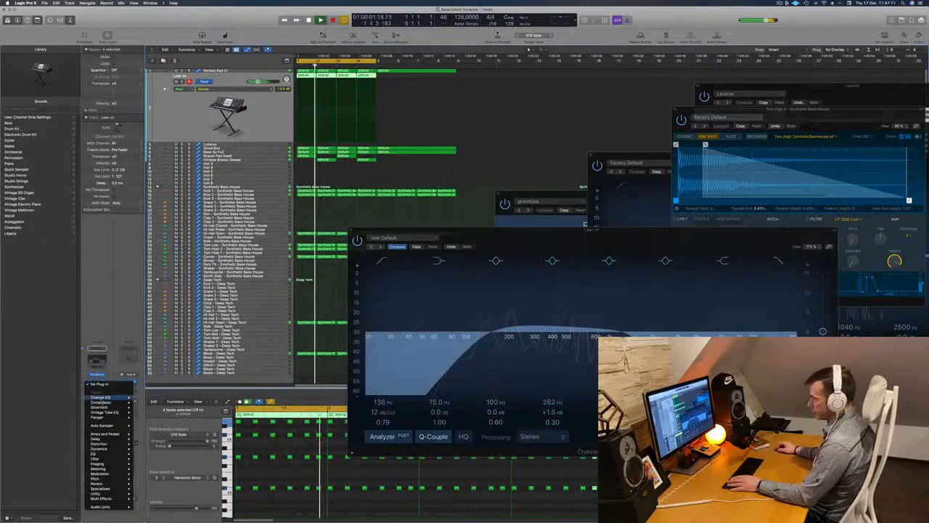
mouse_move(109, 403)
left_click(145, 402)
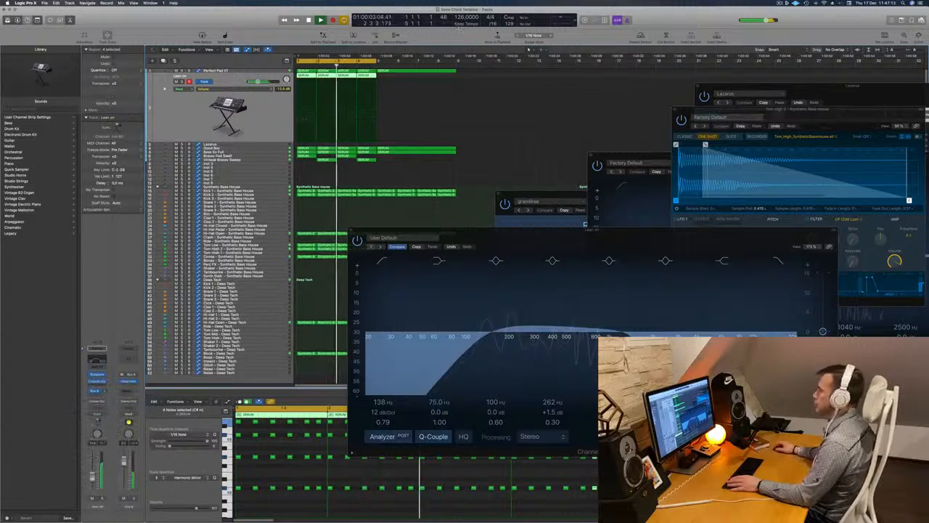
left_click_drag(433, 86, 415, 88)
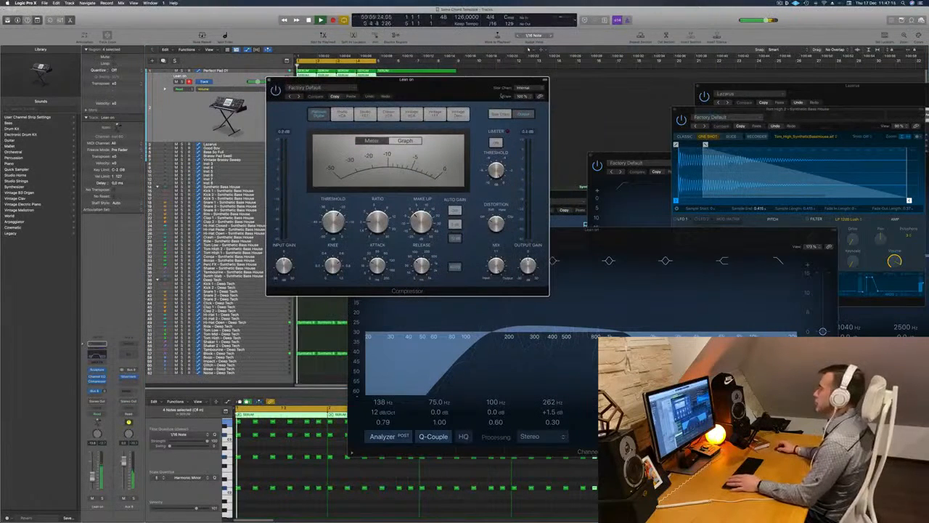
left_click(524, 88)
mouse_move(521, 101)
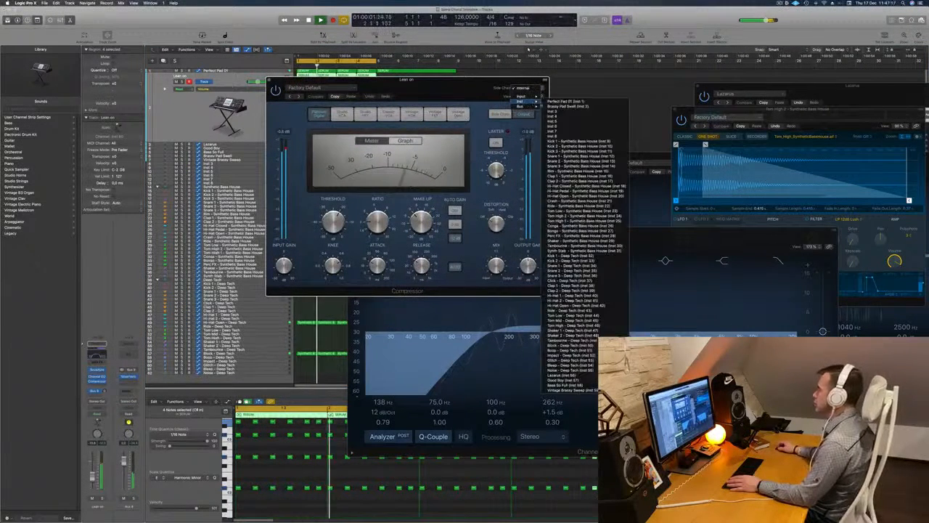
left_click(574, 141)
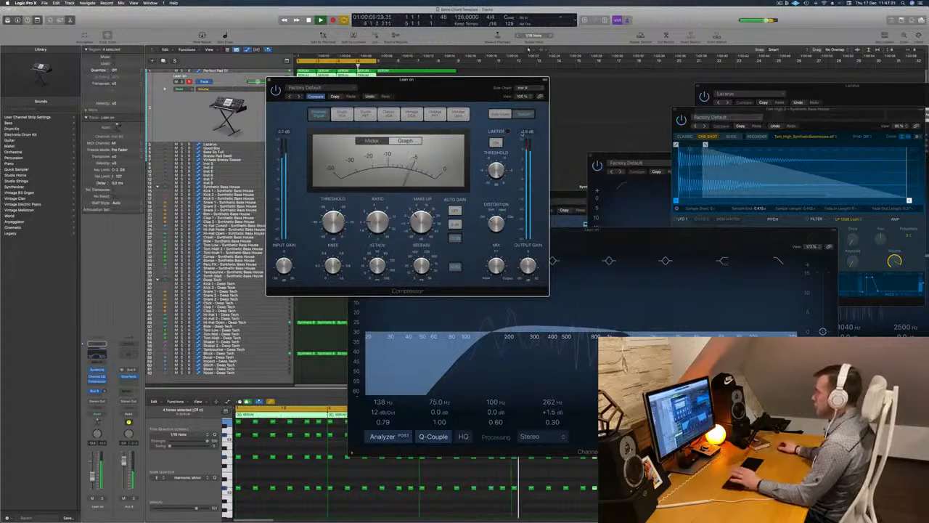
Step: Close the Lean on Compressor window and move the Channel EQ window aside to uncover the arrangement
left_click_drag(475, 79, 498, 142)
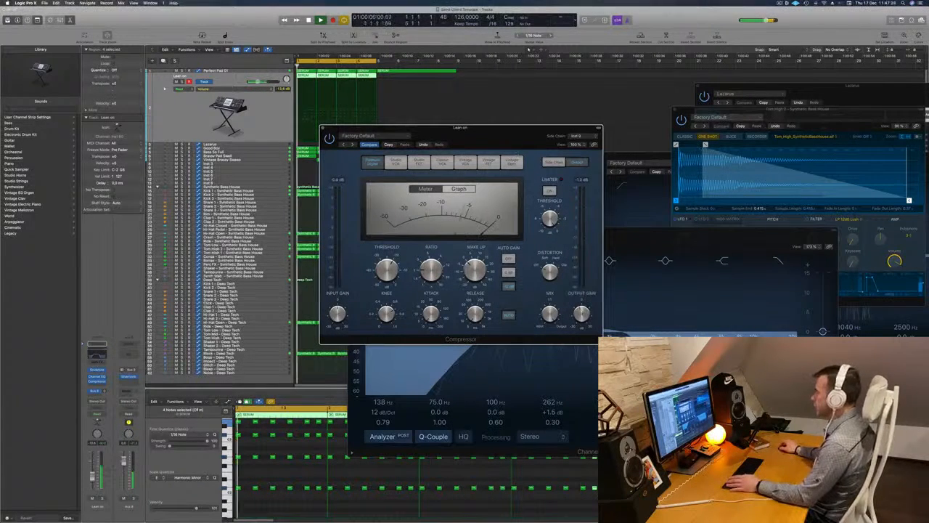
left_click_drag(513, 140, 479, 157)
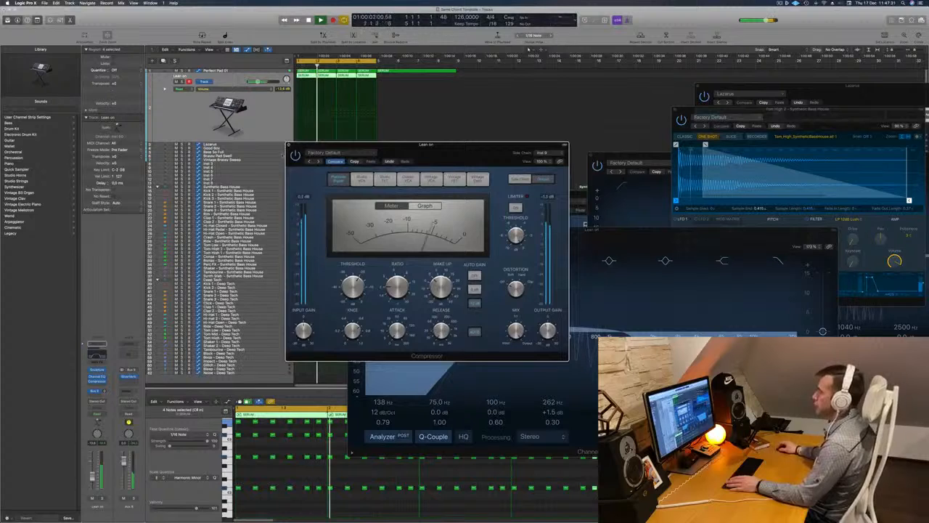
left_click(288, 145)
left_click_drag(541, 231, 718, 238)
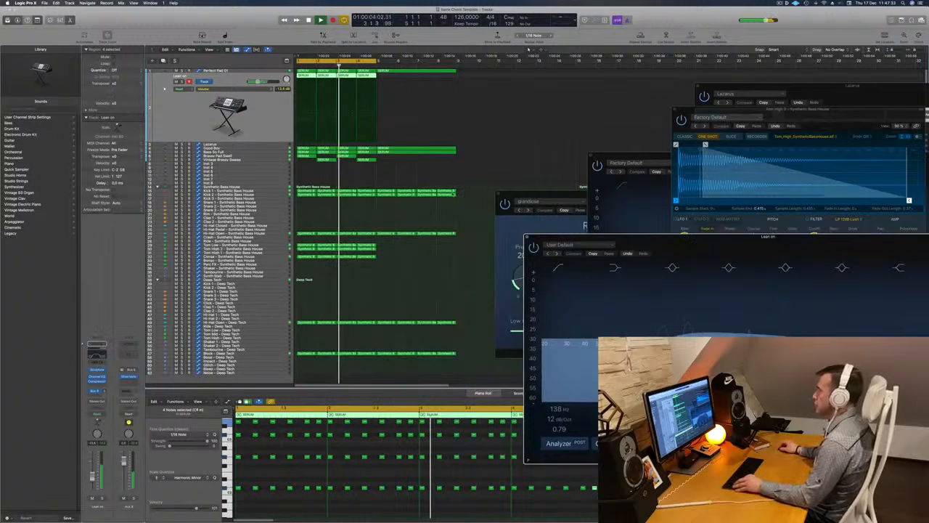
Step: Insert a Compressor on the Perfect Pad 01 track and side-chain it to Kick 1 - Synthetic Bass House (Inst 9)
left_click(217, 71)
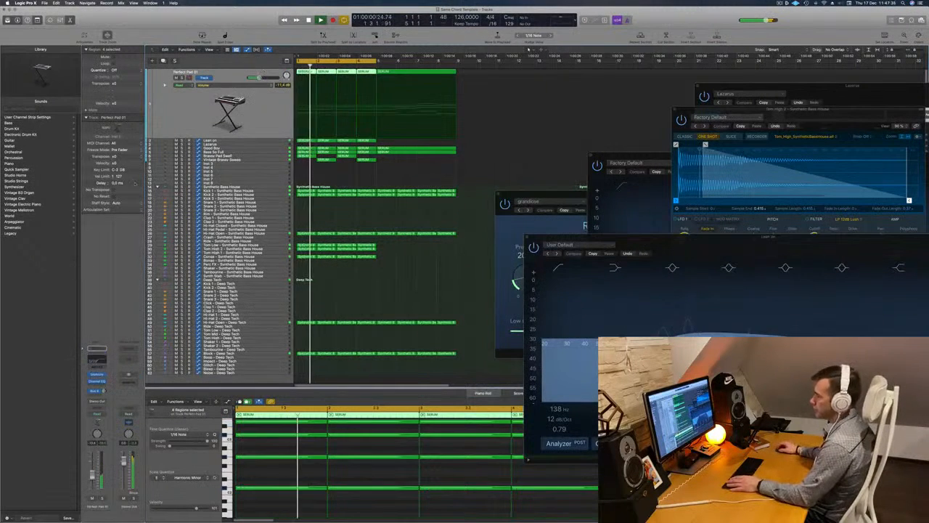
left_click(97, 380)
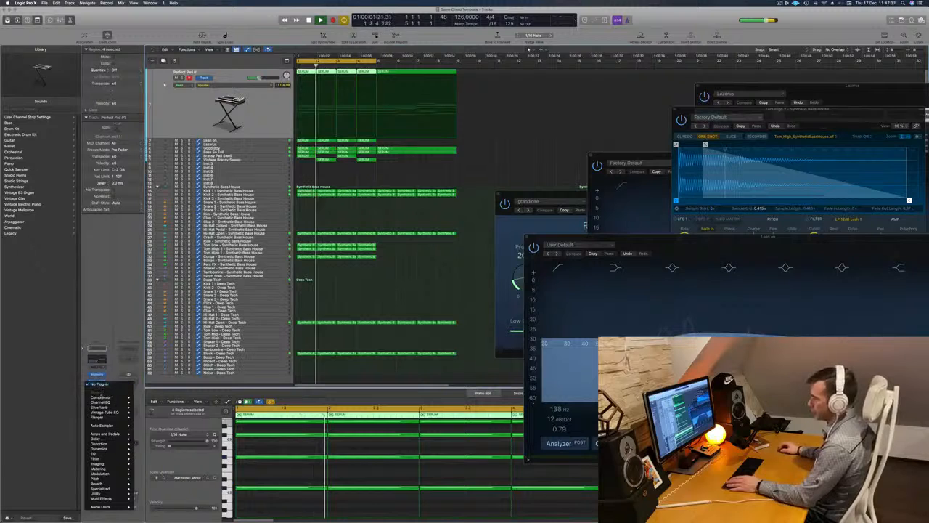
left_click(100, 397)
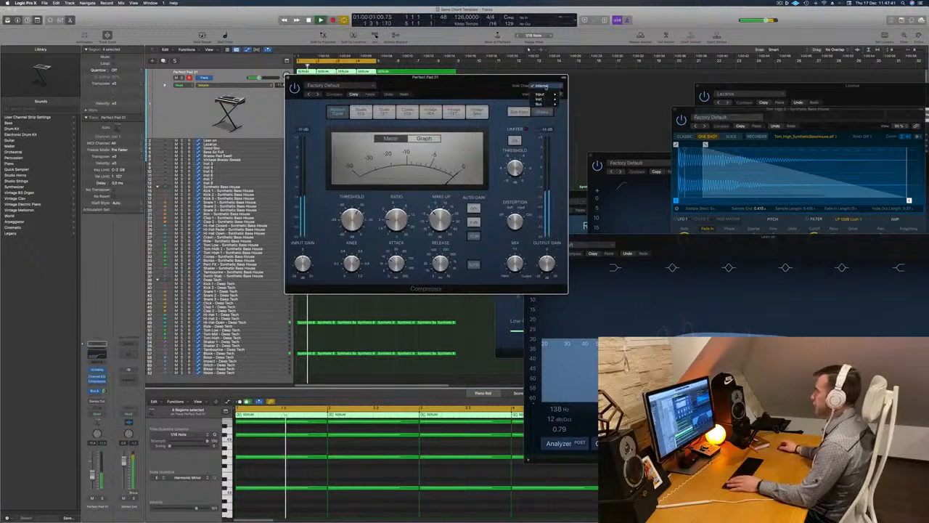
mouse_move(547, 101)
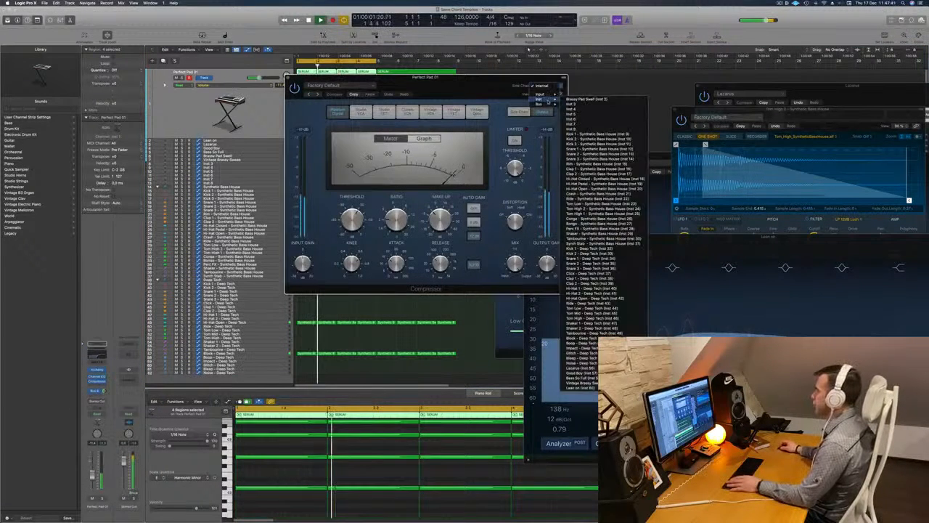
left_click(594, 133)
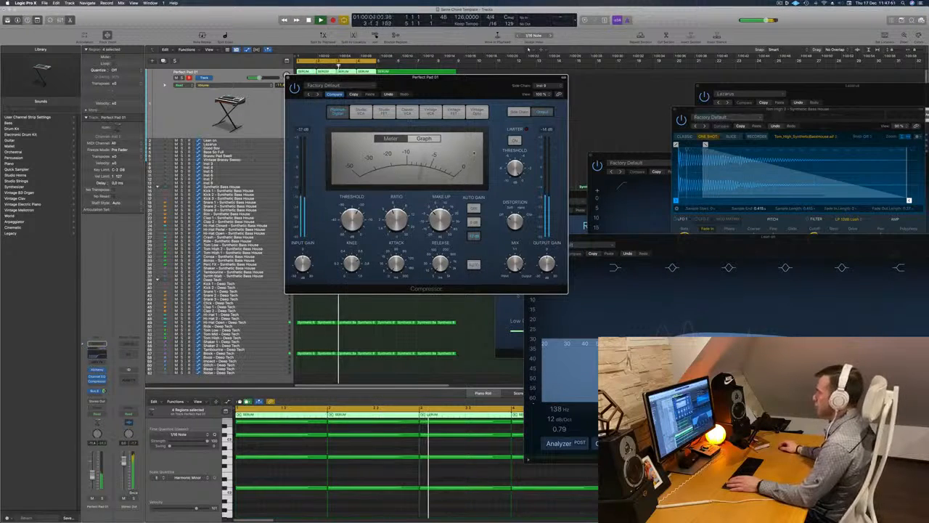
Step: Lower the Perfect Pad 01 track's volume slightly and close its Compressor window
left_click_drag(306, 94, 294, 185)
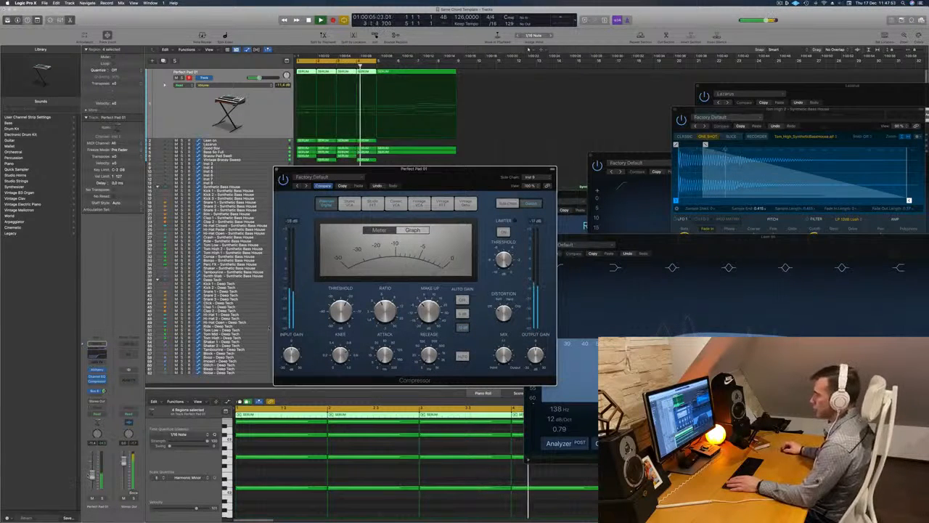
left_click(250, 182)
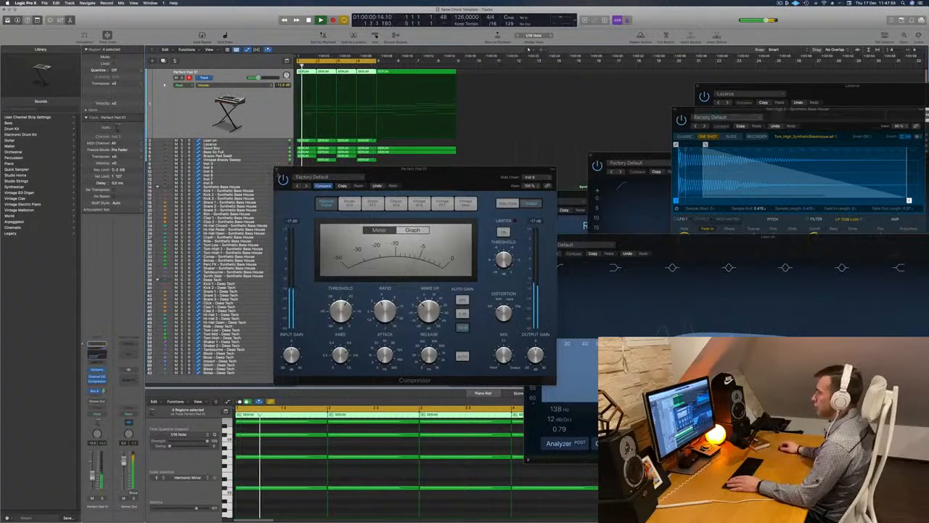
left_click(276, 170)
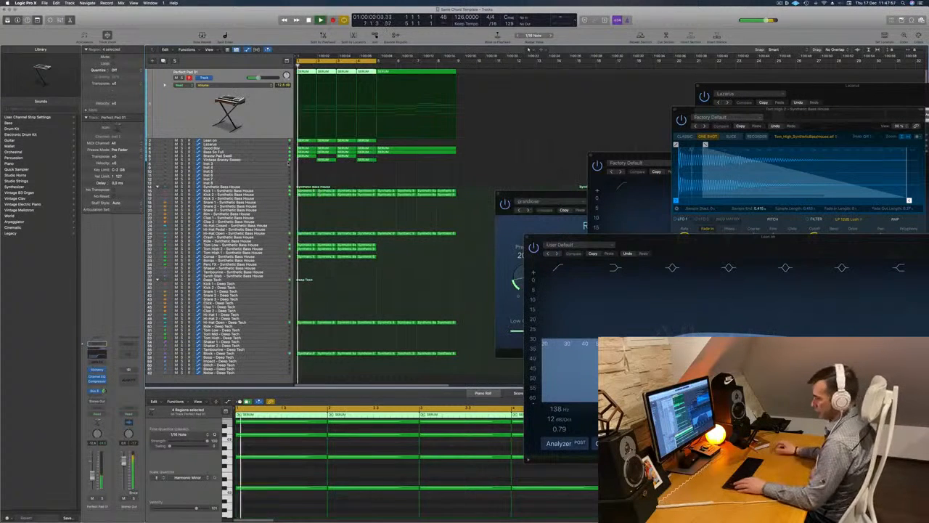
Step: Repeat the four-bar cycle section of all tracks into bars 5 to 8 and move the Room reverb window aside
key("ctrl+super+r")
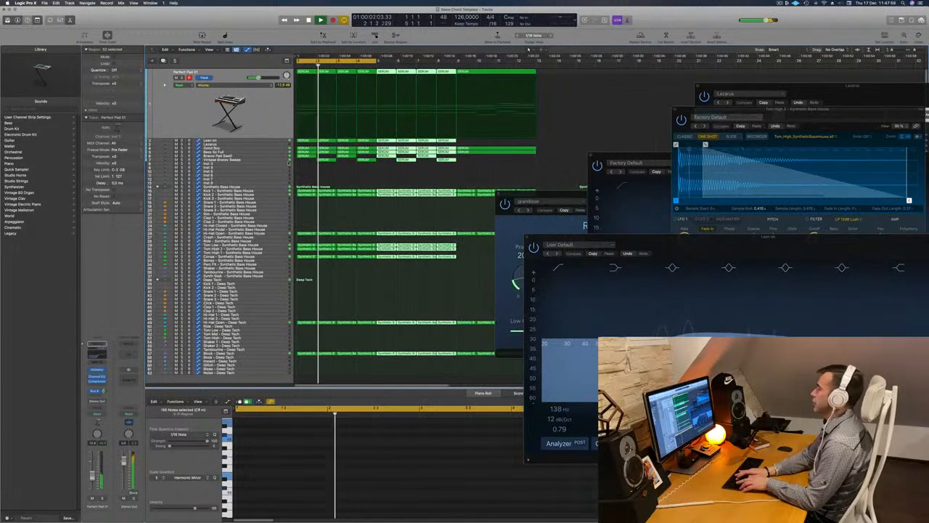
scroll(288, 163, "down", 1)
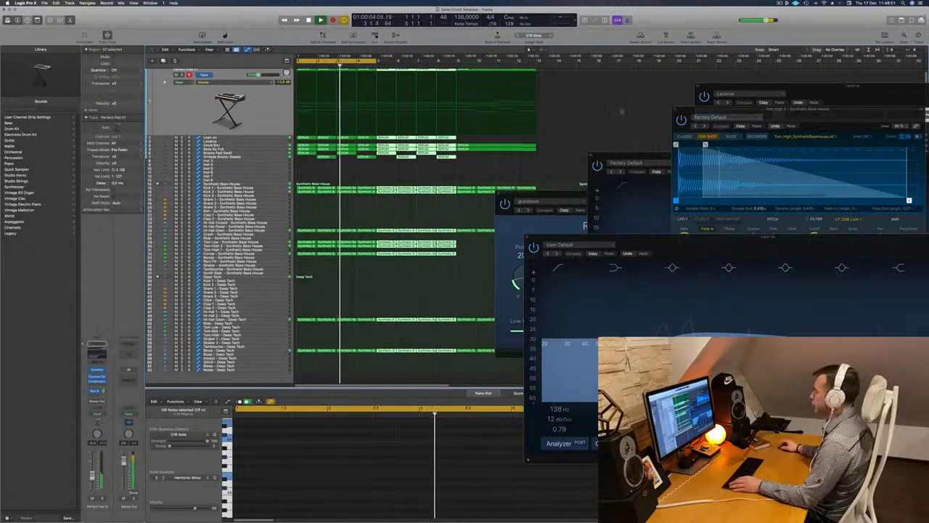
left_click_drag(622, 195, 843, 225)
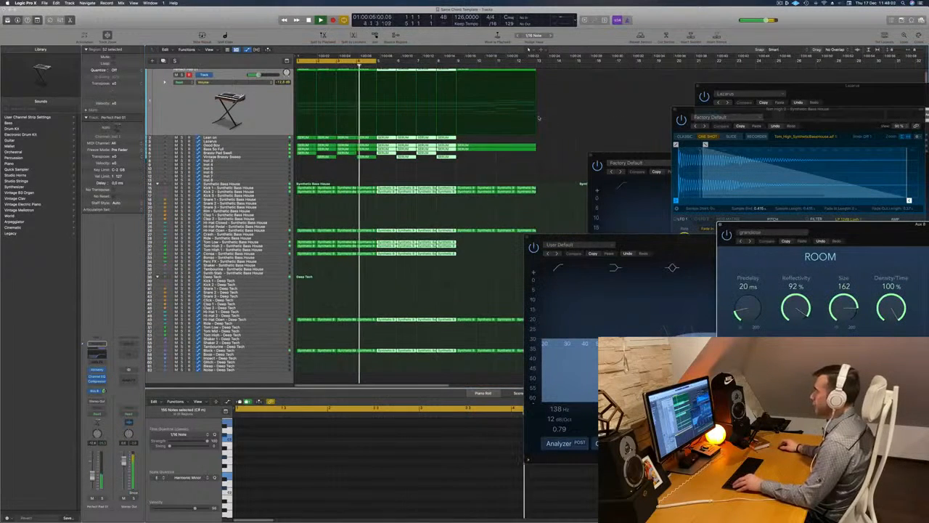
key("super+Left")
left_click(538, 118)
key("Return")
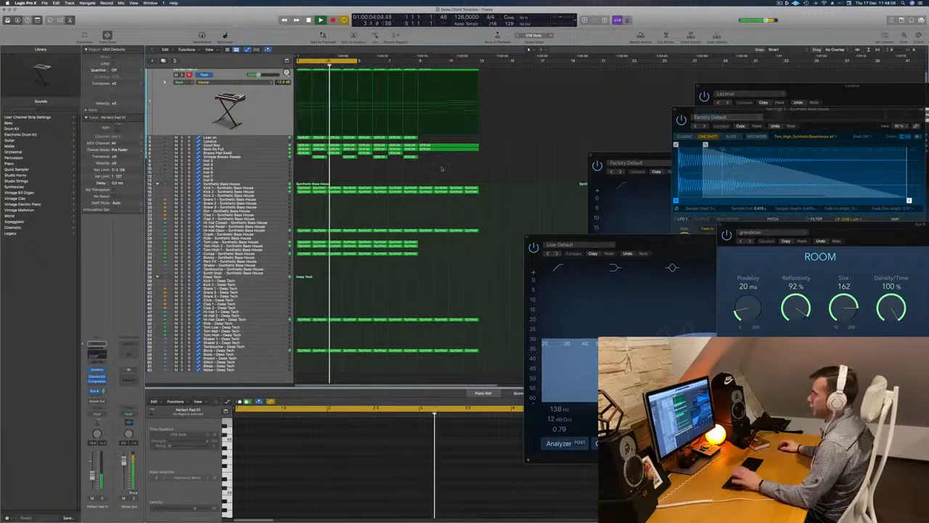
Step: Move the cycle range to bars 5 to 8 and play the repeated section
key("super+Right")
key("super+Left")
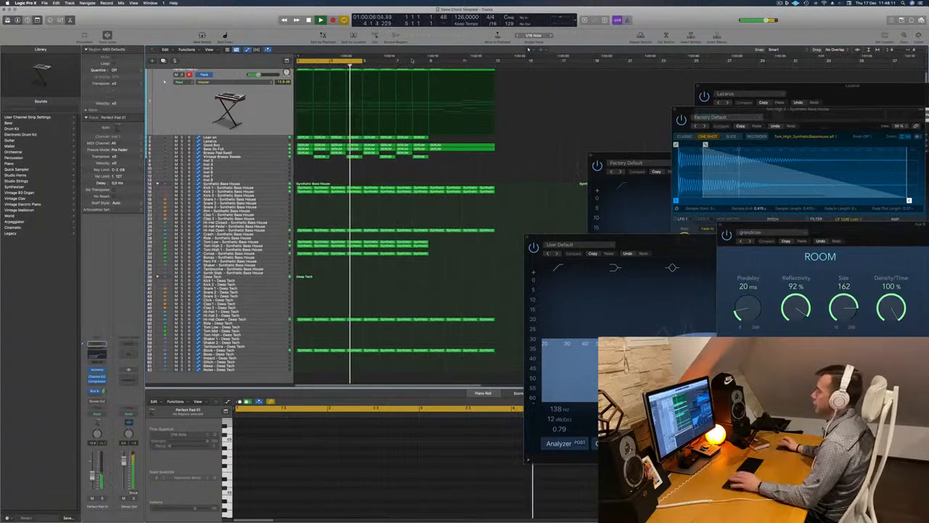
key("Return")
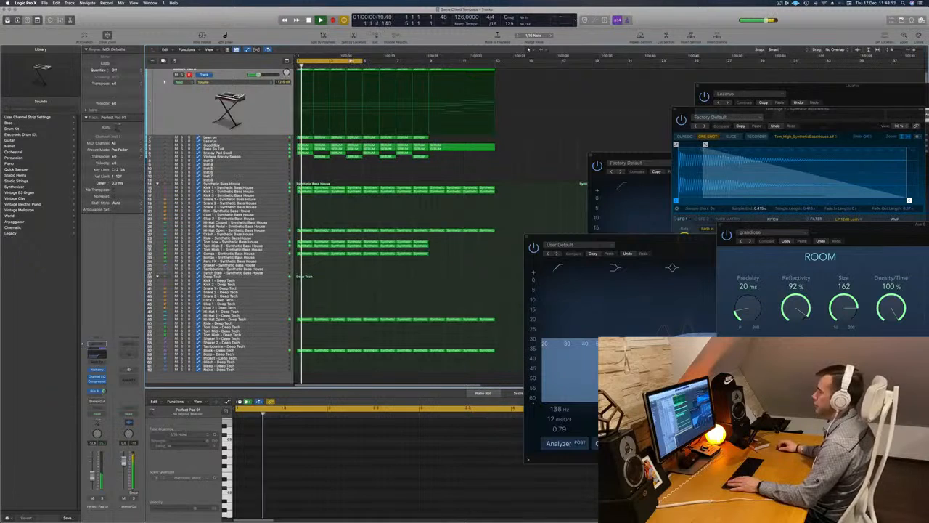
left_click_drag(351, 60, 419, 64)
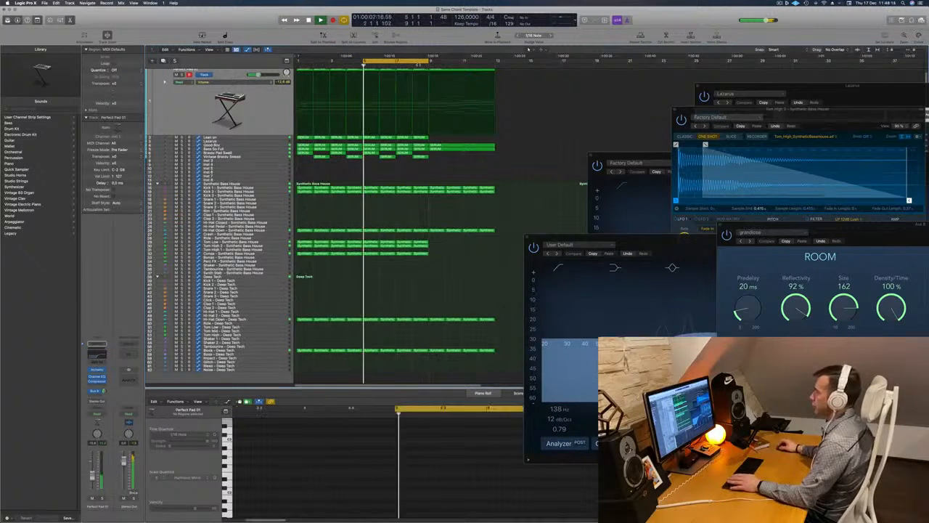
scroll(500, 82, "up", 1)
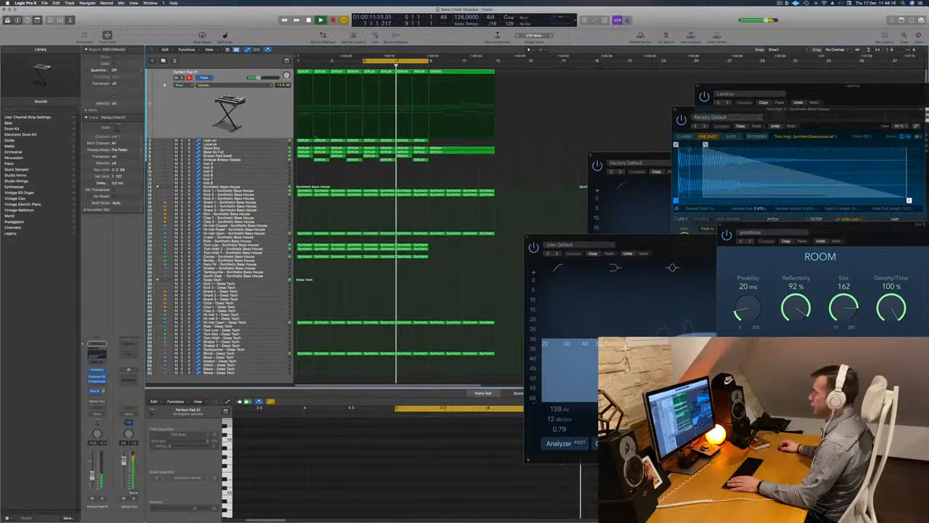
Step: Copy the Perfect Pad 01 region starting at bar 9 down to the Lean on track at the same position
key("Down")
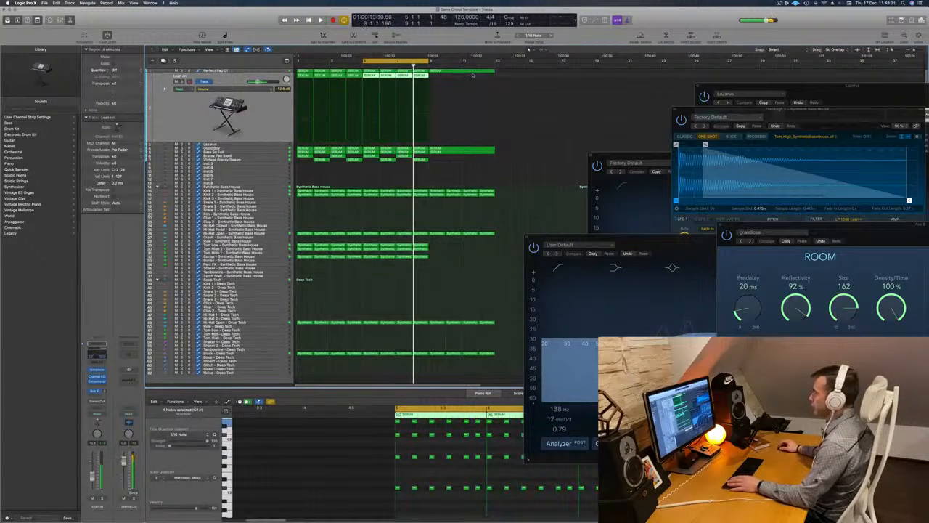
left_click(463, 72)
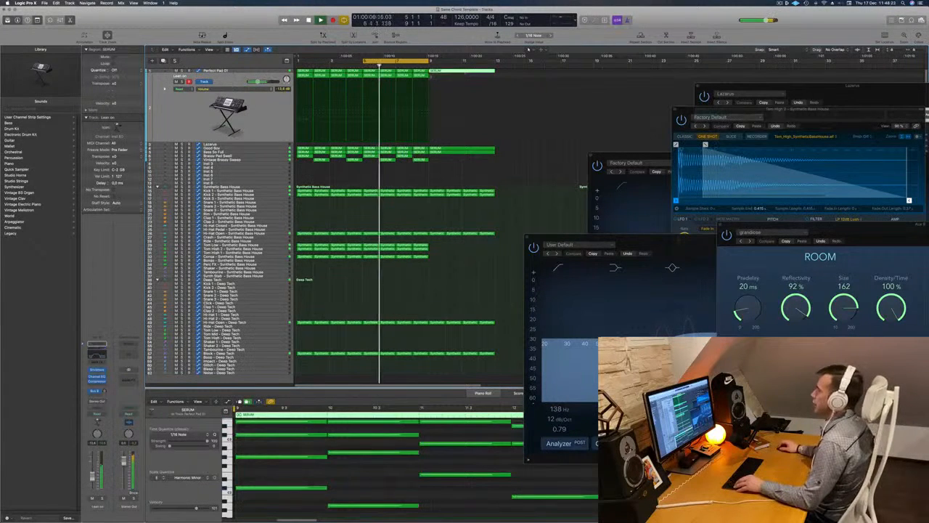
left_click_drag(448, 73, 448, 89)
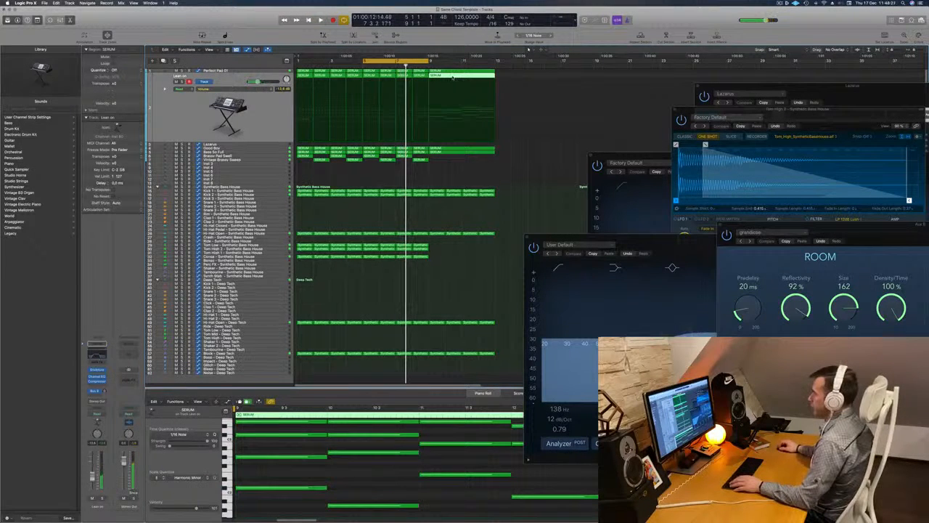
Step: Shorten all chord notes in the new Lean on region at bar 9 to sixteenth-note stabs
key("e")
key("e")
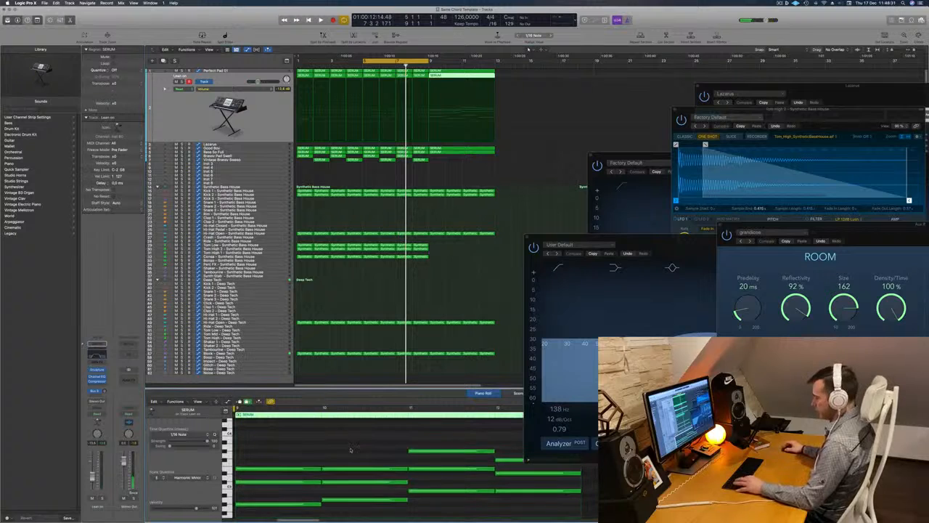
key("super+a")
key("z")
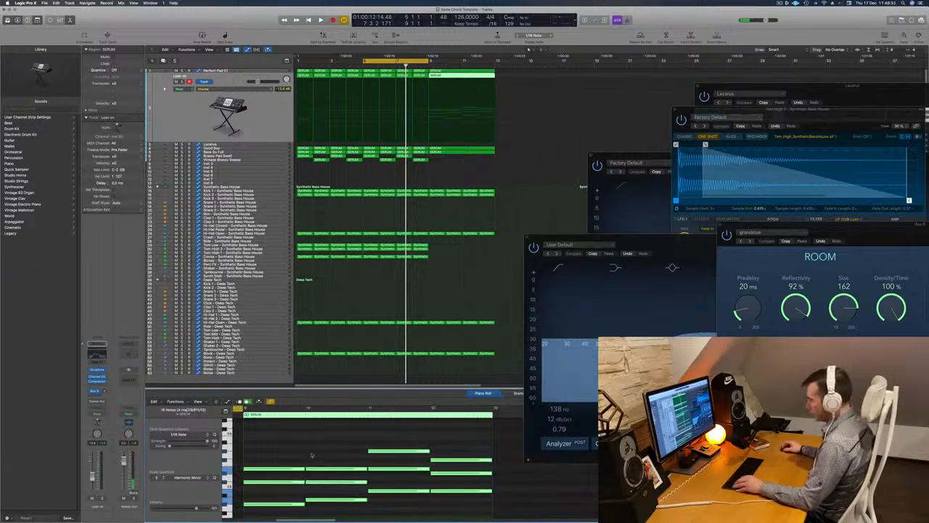
left_click_drag(354, 468, 295, 473)
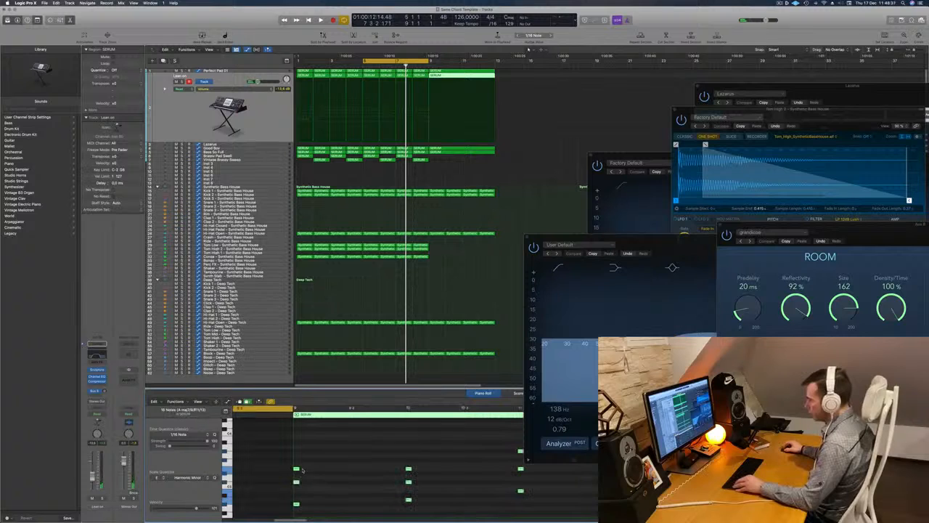
Step: Copy the stabs through each bar at dotted-eighth spacing, adding a final copy an eighth note after the fifth stab
left_click_drag(296, 471, 328, 473)
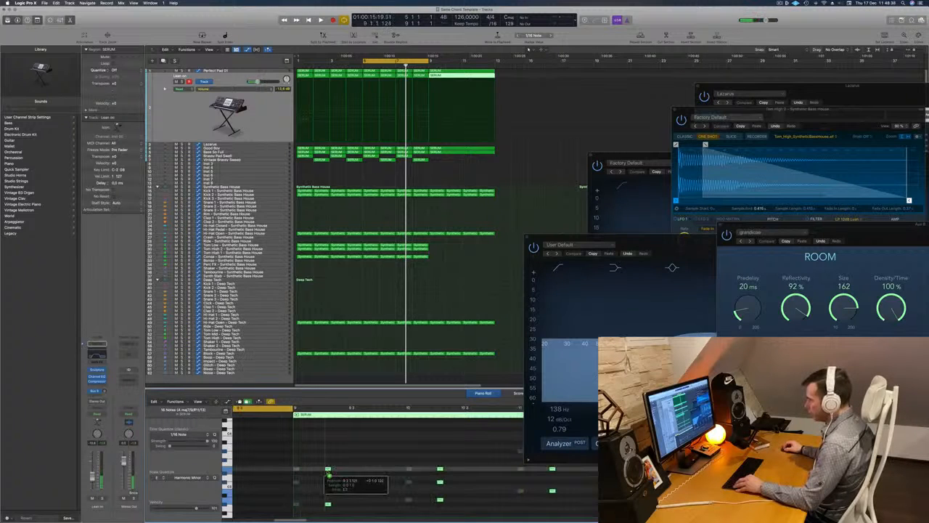
left_click_drag(317, 469, 328, 471)
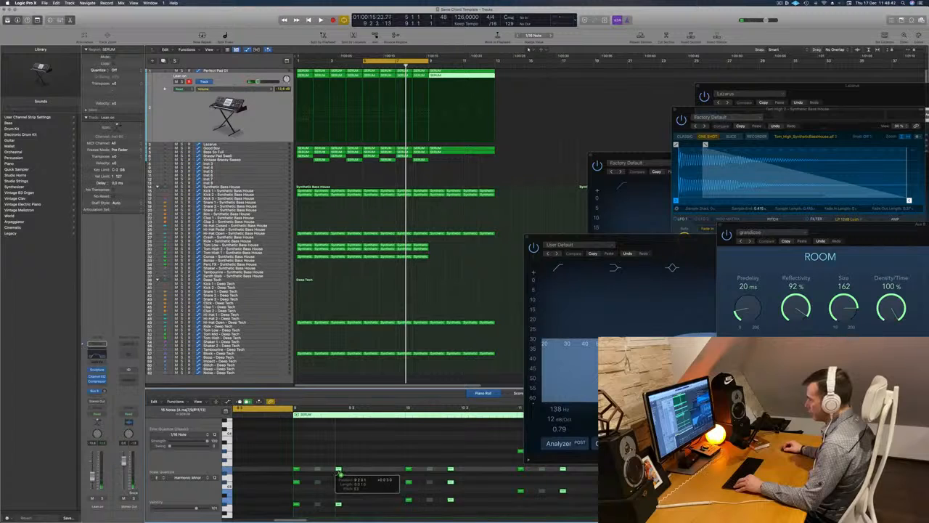
left_click_drag(339, 472, 388, 470)
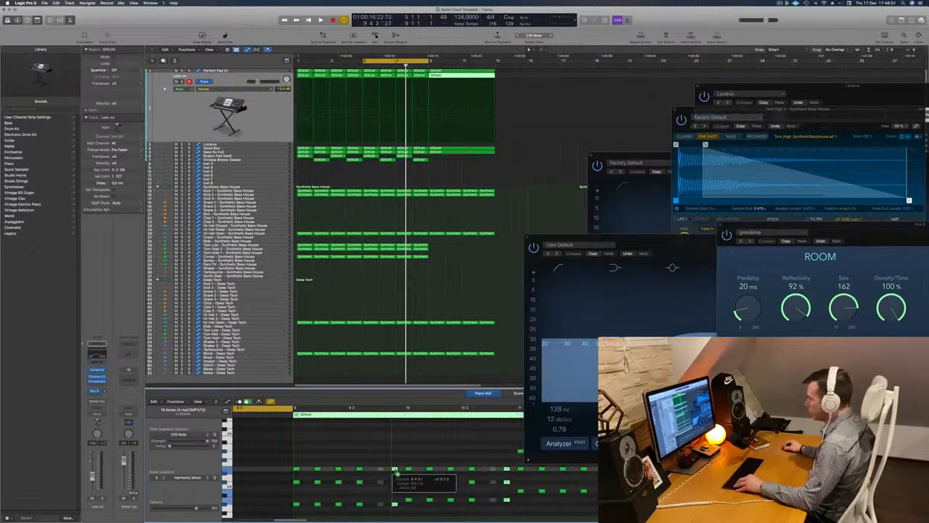
Step: Copy the last stab into place in the Lean on region, then set the cycle range to bars 9 to 12 and play it
left_click_drag(395, 472, 391, 466)
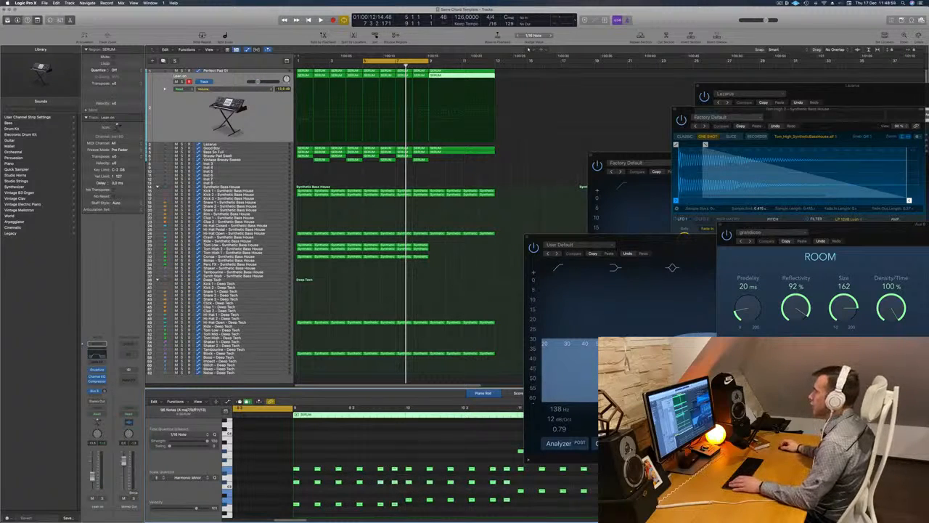
left_click_drag(397, 62, 430, 62)
key("space")
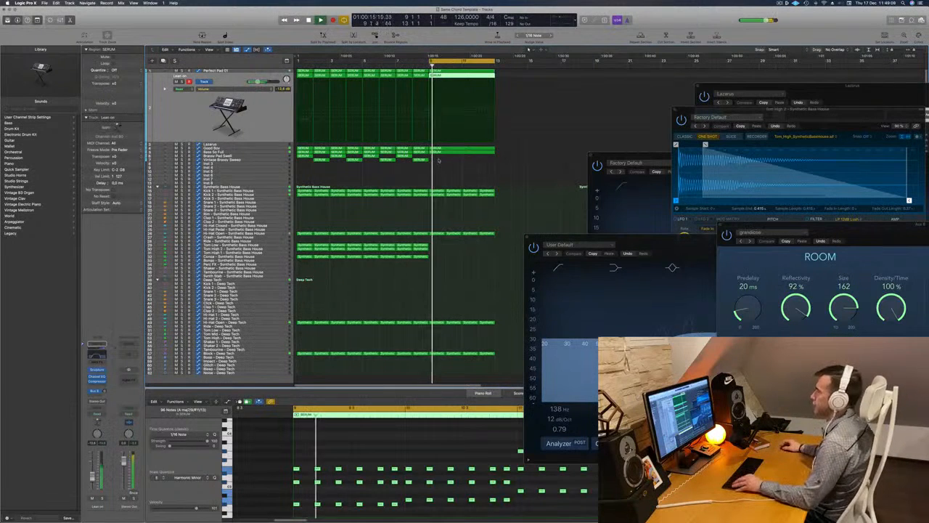
scroll(440, 161, "up", 1)
scroll(432, 164, "up", 1)
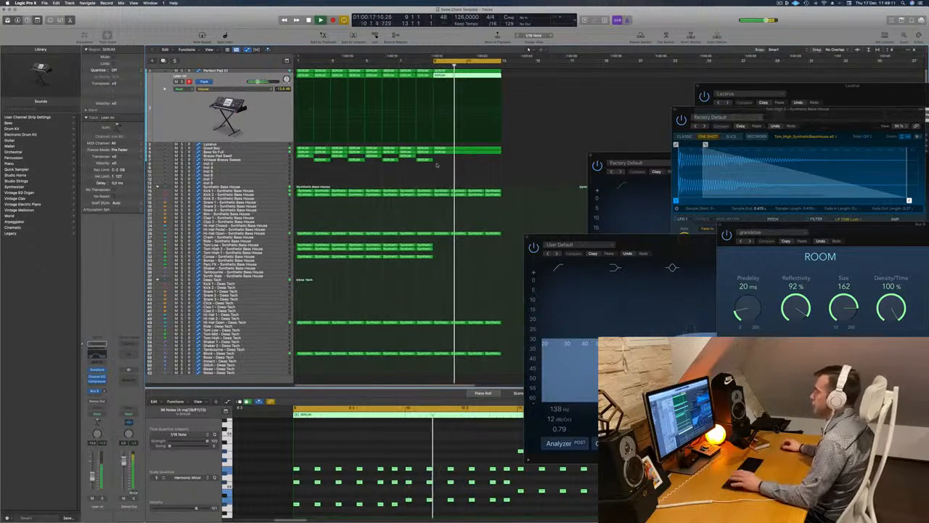
scroll(418, 168, "down", 2)
scroll(403, 171, "up", 2)
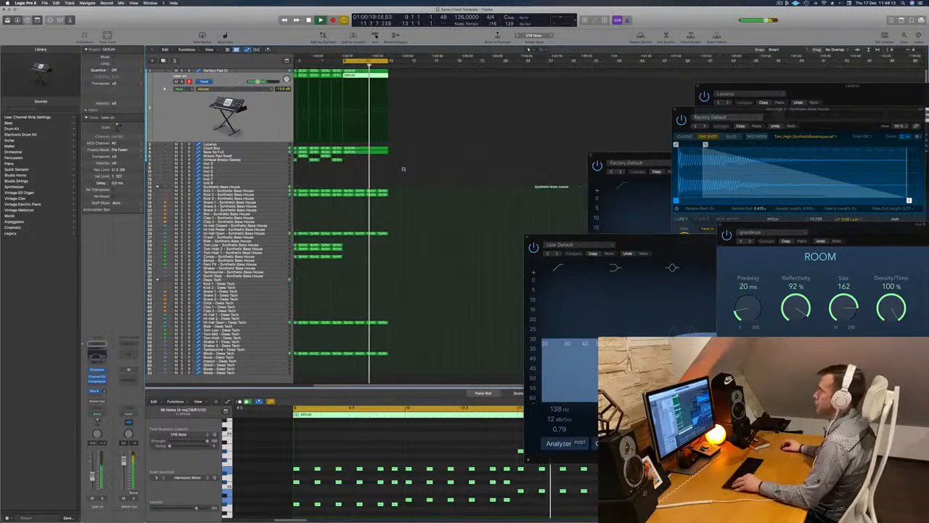
key("space")
scroll(431, 166, "up", 2)
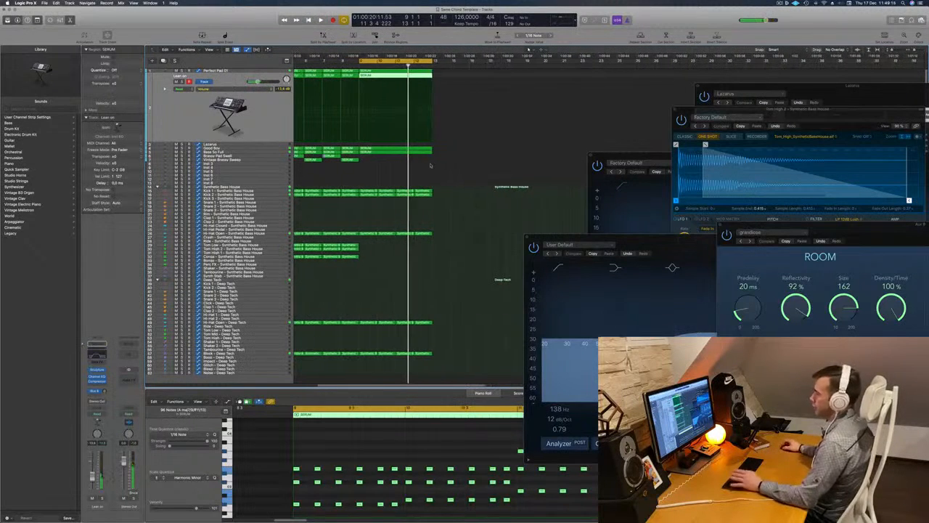
key("space")
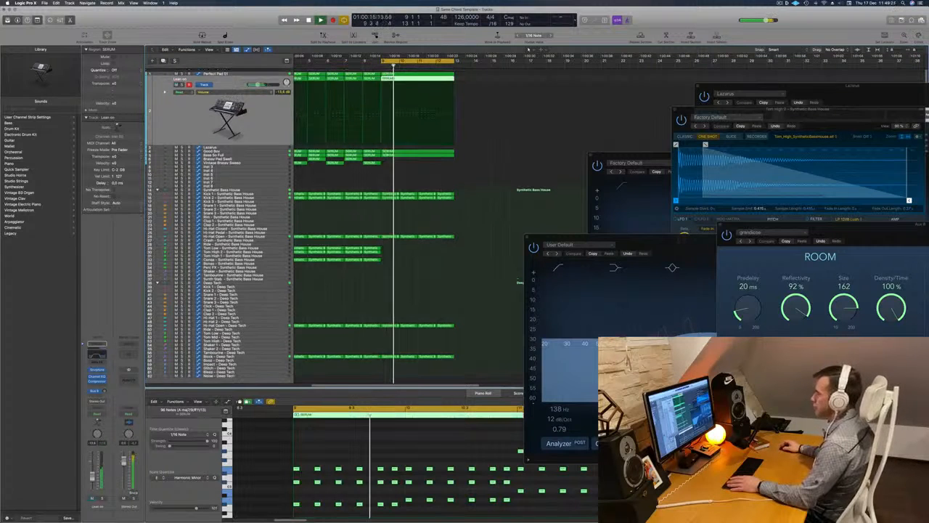
Step: Select the Perfect Pad 01 track and audition the transition from the earlier bars into the section at bar 9
left_click(265, 70)
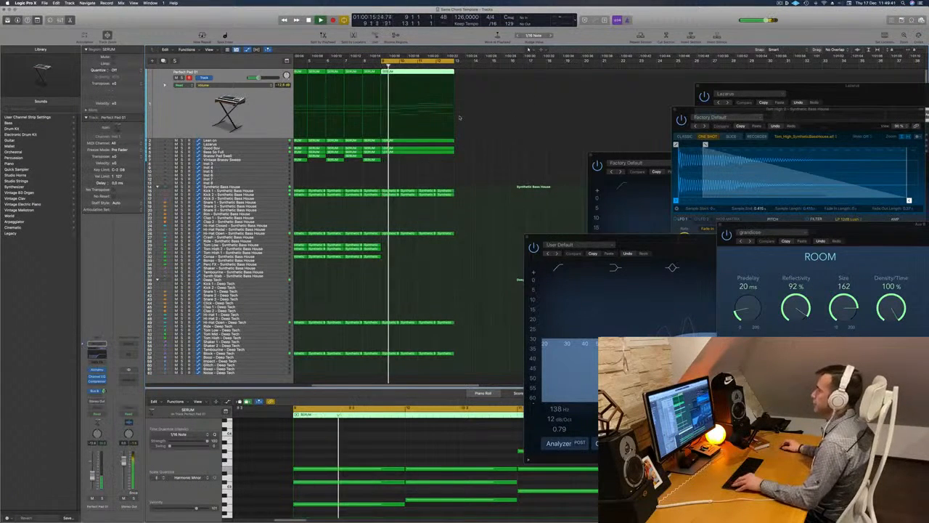
key("super+Right")
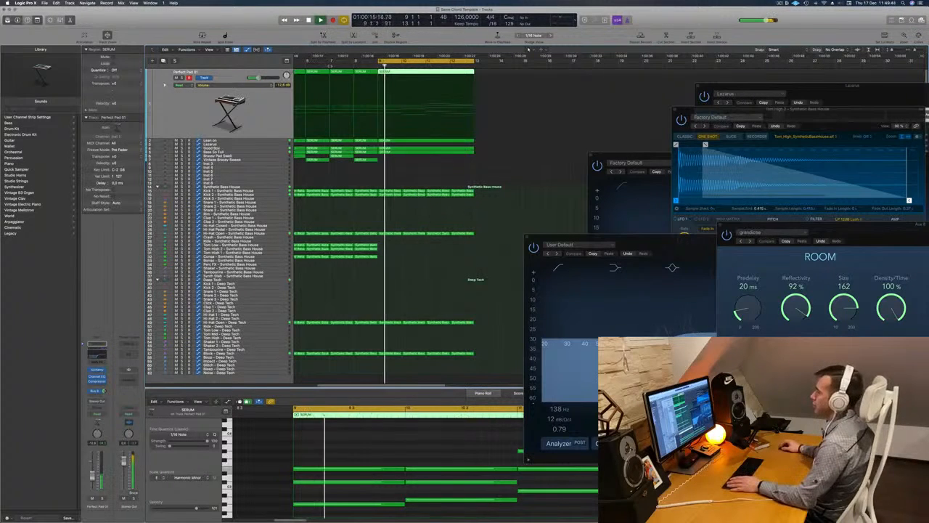
left_click(334, 63)
key("super+Left")
key("super+Left")
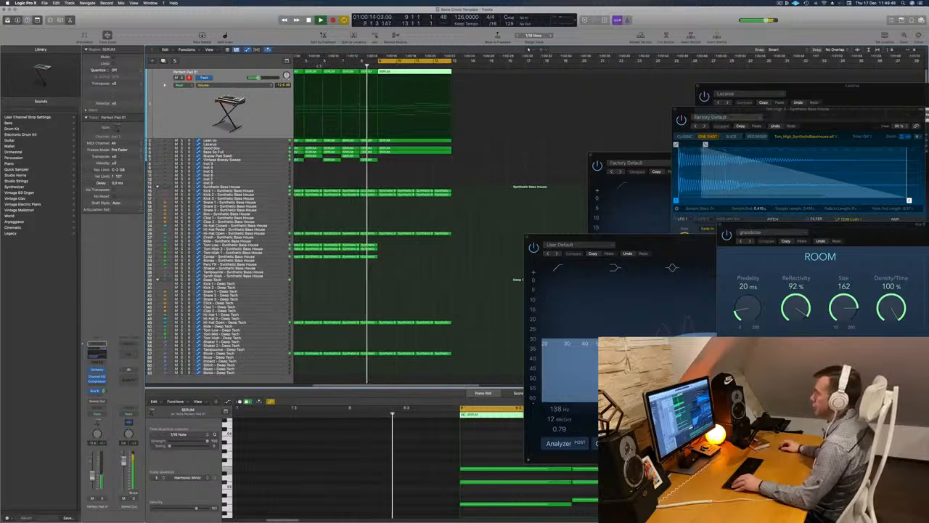
left_click(322, 64)
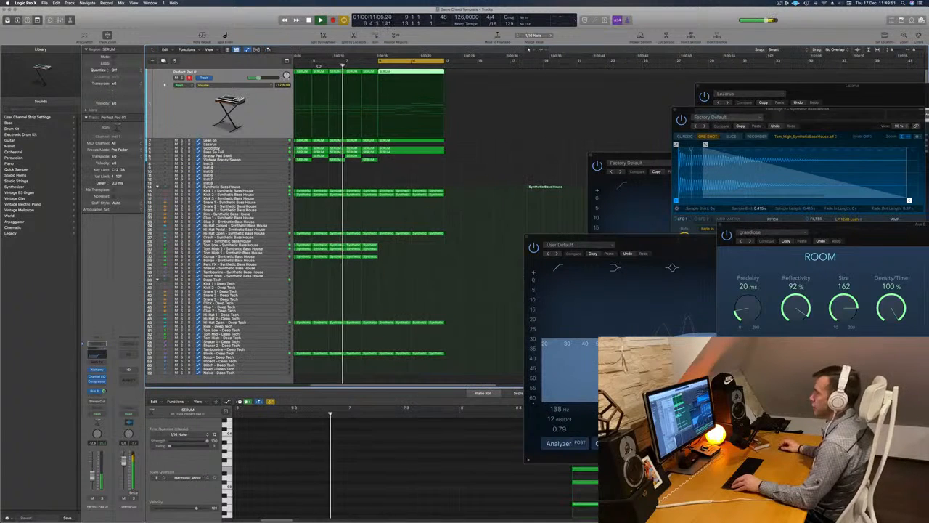
key("super+Left")
key("super+Left")
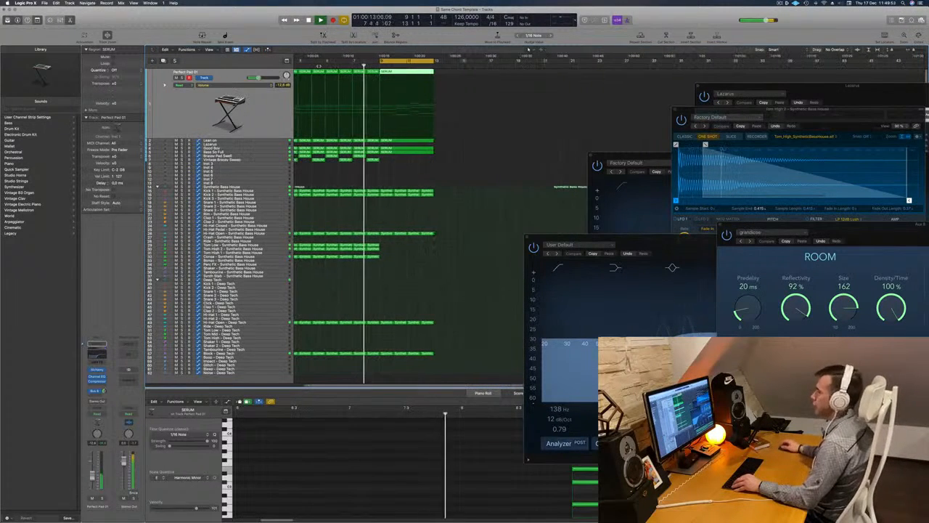
scroll(408, 248, "left", 3)
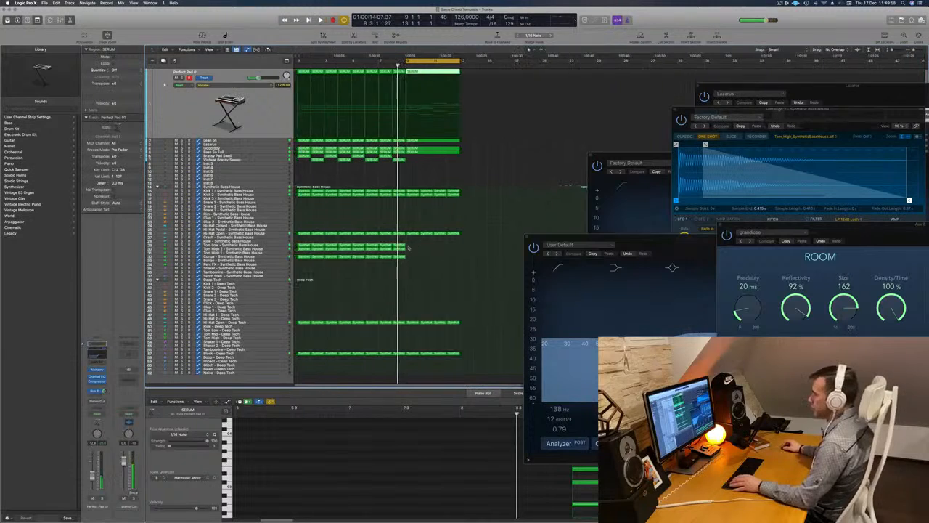
Step: Copy the tom and conga regions into bars 9 to 12 and move the overlapping EQ window aside
mouse_move(413, 252)
left_mouse_down()
mouse_move(383, 261)
mouse_move(357, 247)
mouse_move(414, 250)
left_mouse_up()
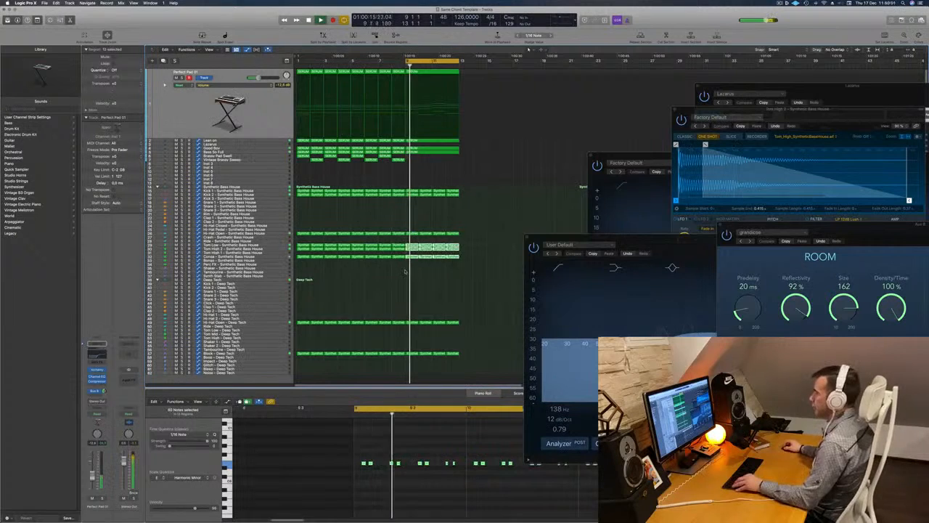
left_click_drag(562, 236, 713, 250)
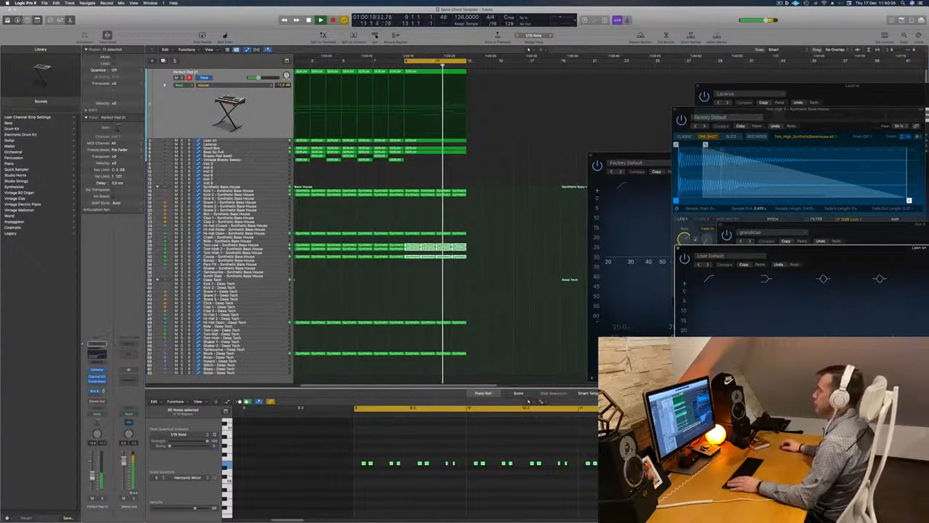
left_click(396, 64)
Step: Delete the Lean on and Good Boy regions that start at bar 9
left_click(425, 141)
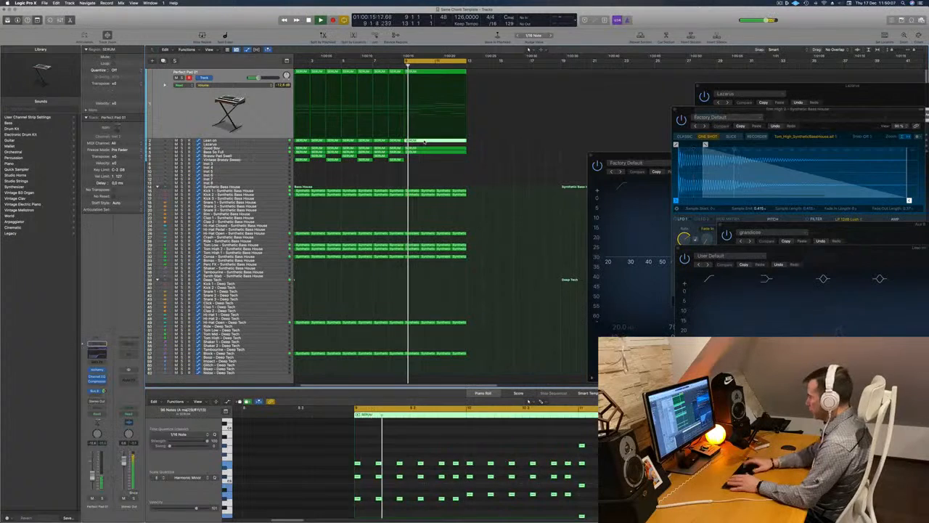
key("BackSpace")
key("Return")
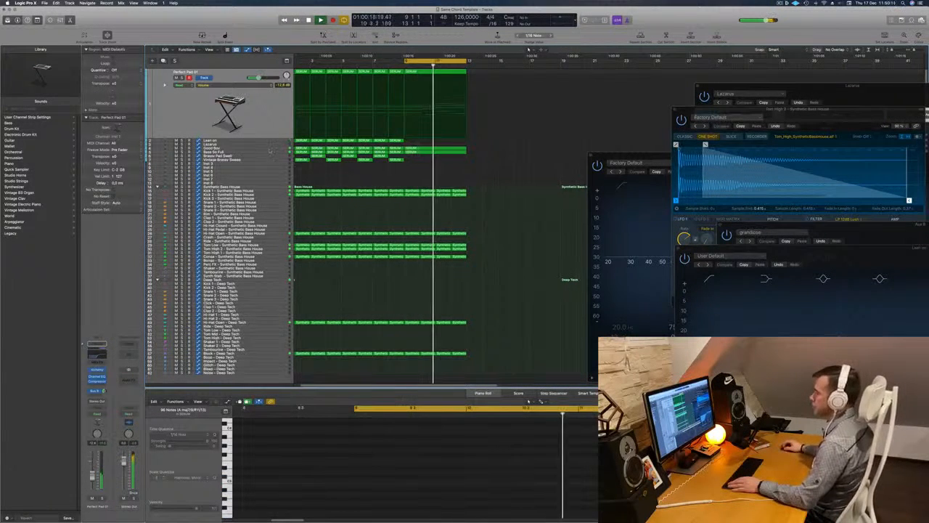
left_click(269, 149)
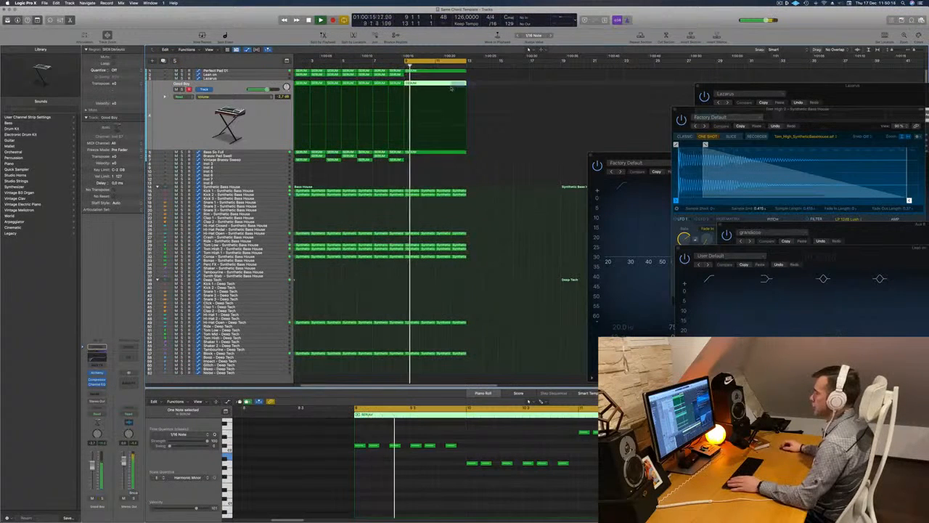
key("Delete")
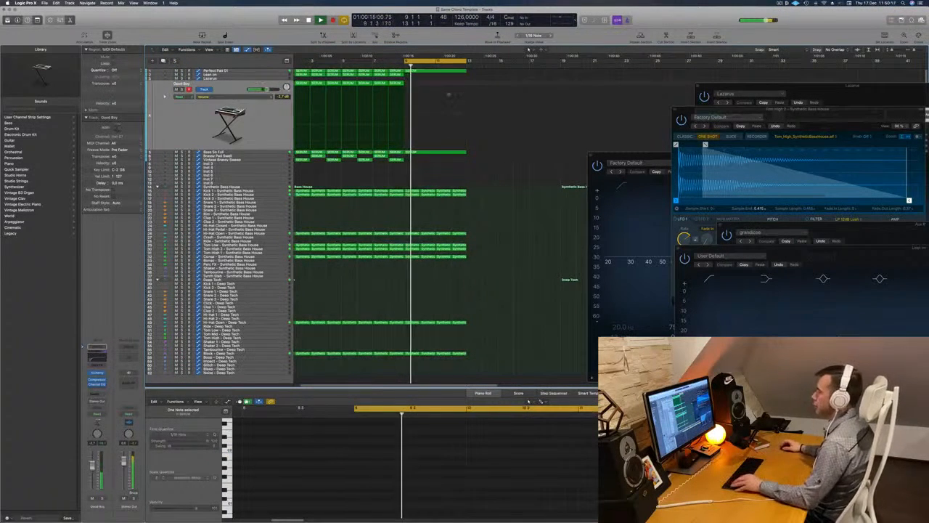
scroll(388, 162, "down", 5)
scroll(388, 162, "up", 4)
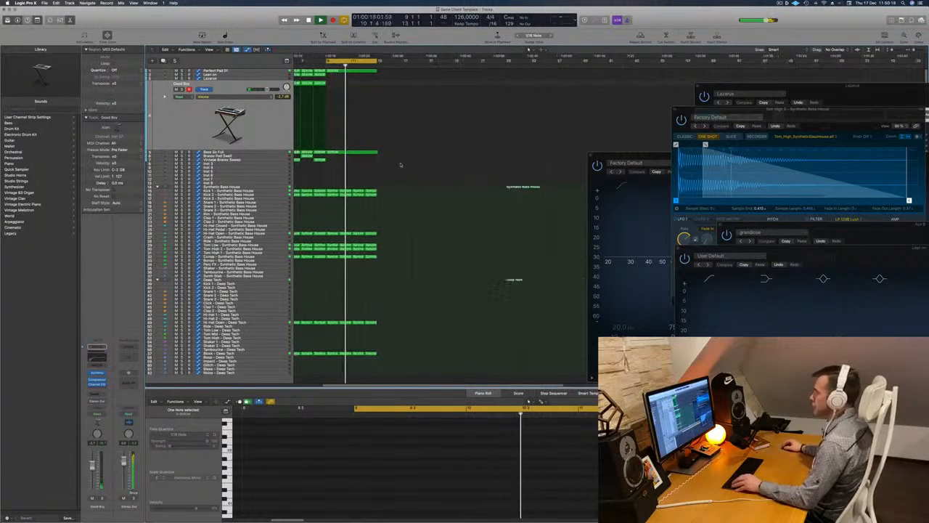
Step: Copy the Perfect Pad 01 region at bar 9 to the Brassy Pad Swell track at the same position
left_click(395, 159)
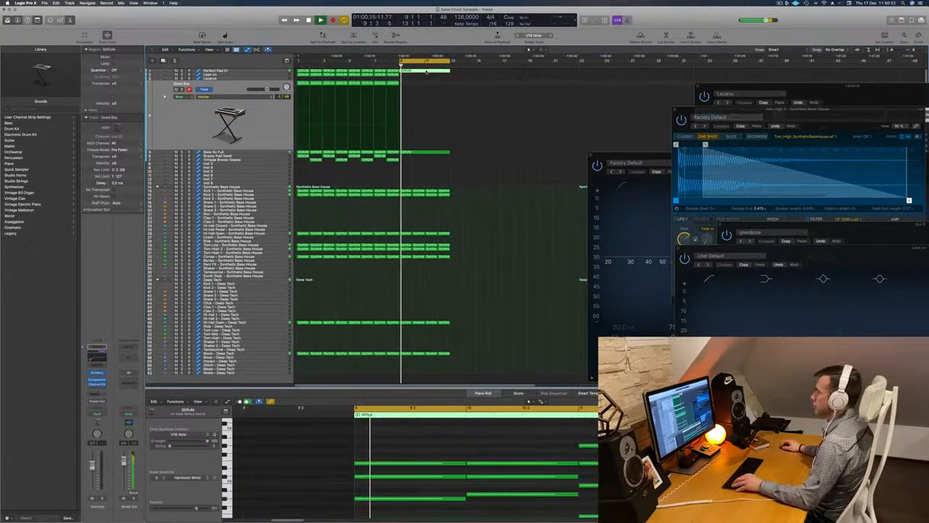
left_click_drag(426, 71, 427, 159)
key("super+Left")
key("super+Up")
key("super+Up")
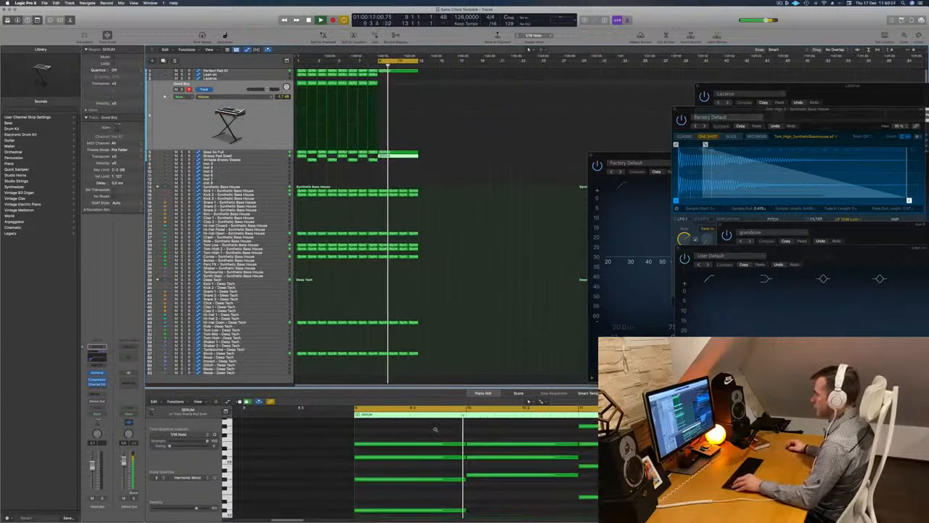
key("super+Left")
key("super+Left")
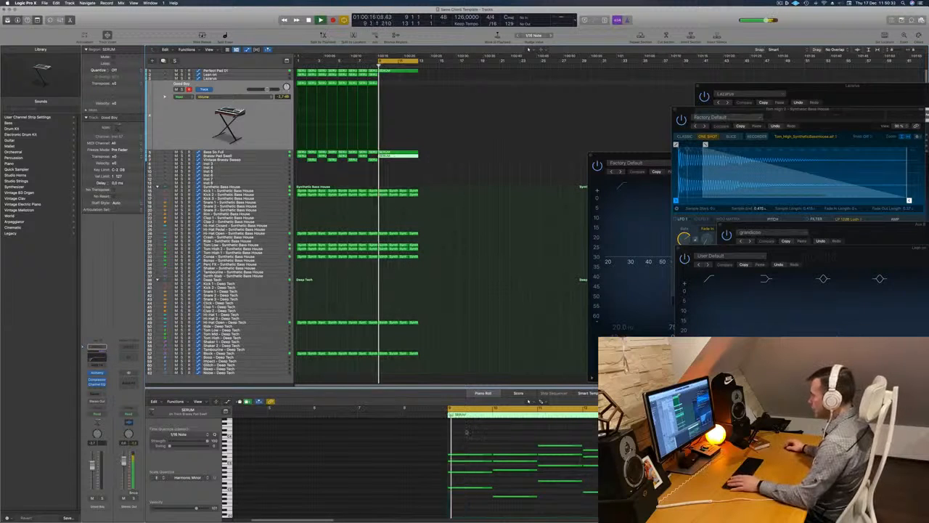
Step: Shorten all chord notes in the new Brassy Pad Swell region to about a quarter note and listen to the stabs
left_click_drag(466, 431, 597, 517)
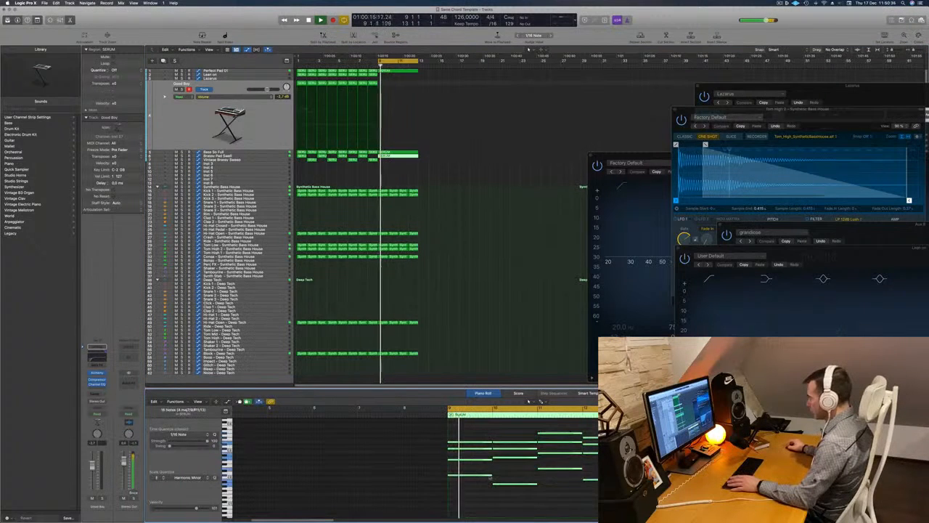
left_click_drag(491, 475, 454, 475)
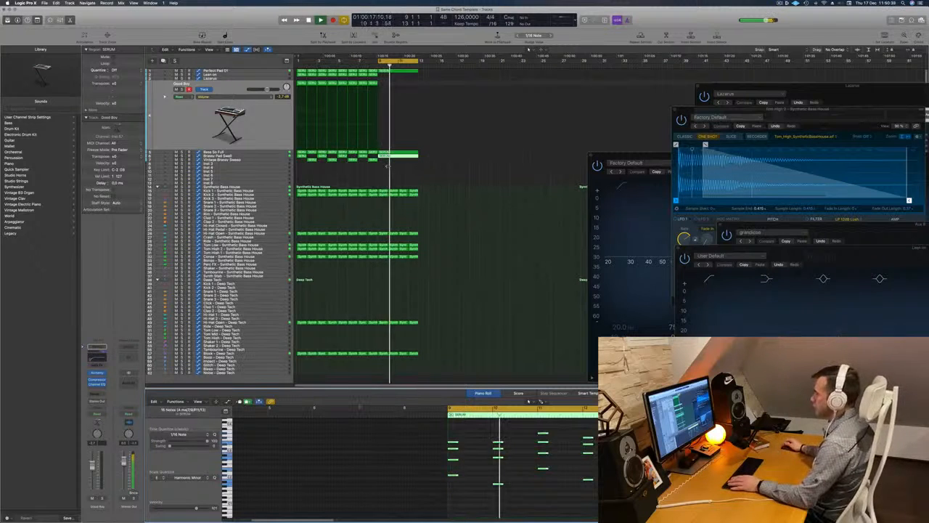
scroll(417, 174, "right", 2)
scroll(417, 173, "right", 2)
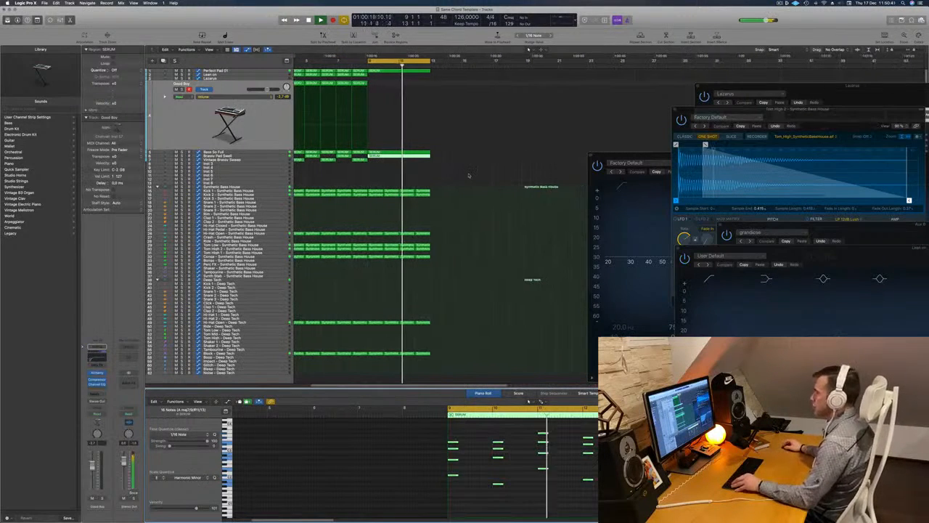
scroll(415, 179, "left", 1)
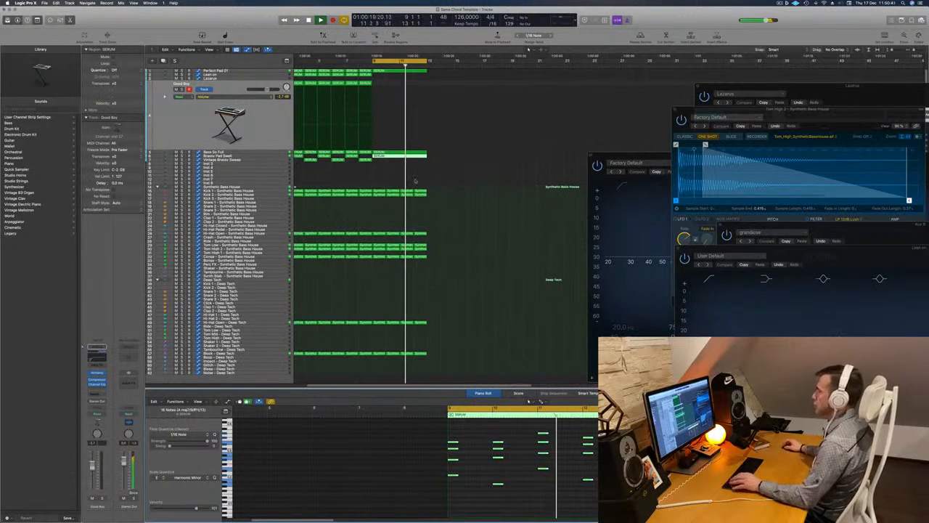
key("space")
Step: Copy the shortened Brassy Pad Swell region at bar 9 down to the Vintage Brassy Sweep track
left_click(369, 160)
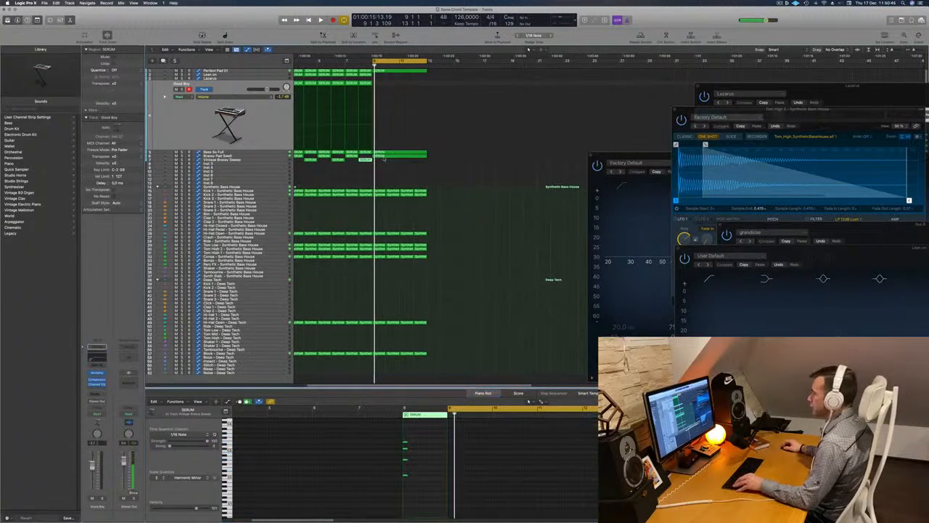
left_click(385, 155)
left_click_drag(385, 156, 408, 163)
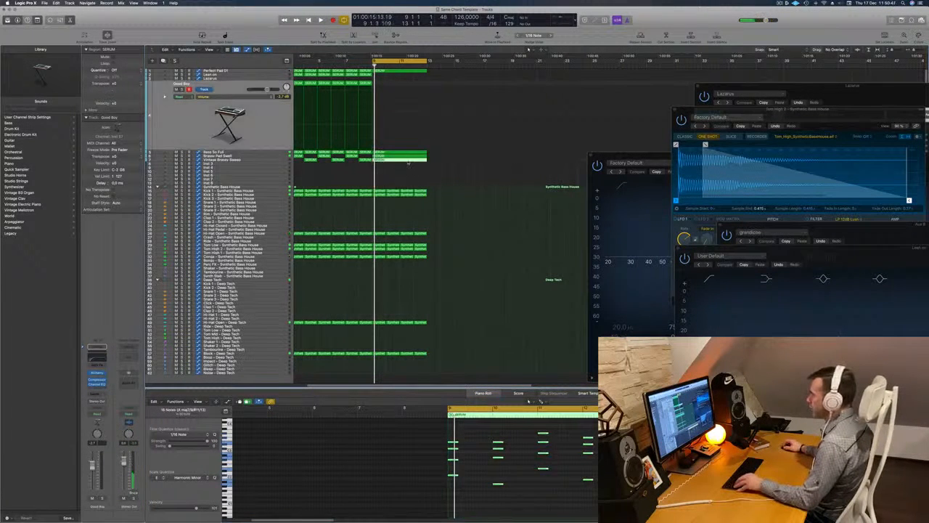
Step: Alternate the two copies by deleting bar 10's chord in Brassy Pad Swell and the chords in bars 9 and 11 in Vintage Brassy Sweep
left_click(495, 507)
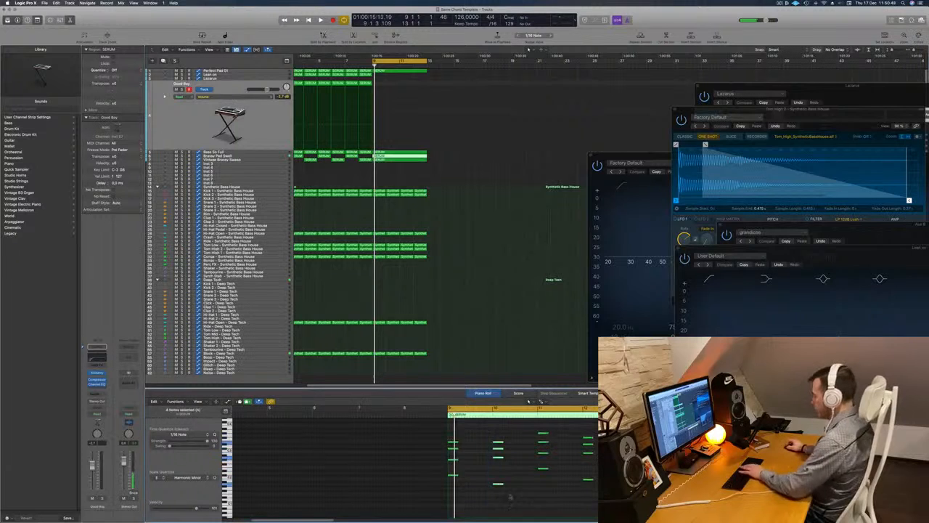
left_click(411, 160)
left_click_drag(477, 431, 429, 501)
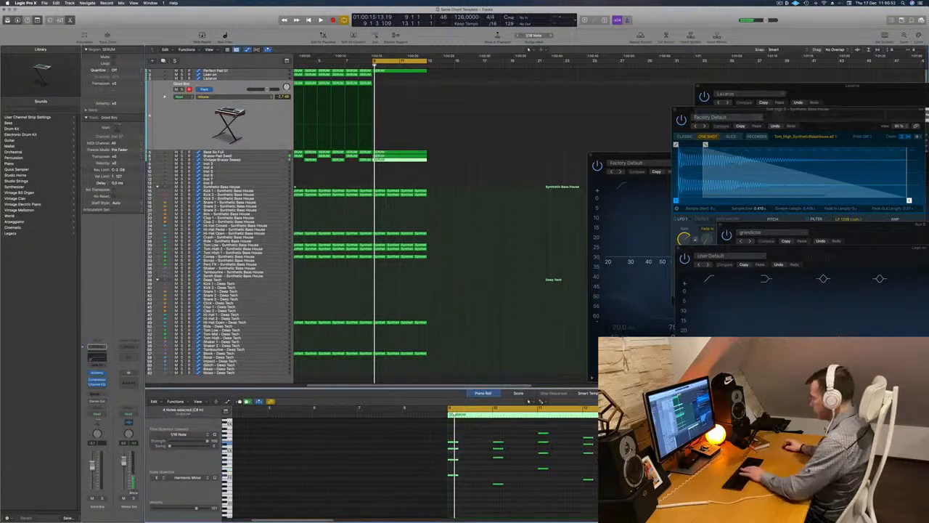
Step: Play the cycled bars 9 to 12 with the Vintage Brassy Sweep track selected to check the alternating chords
key("space")
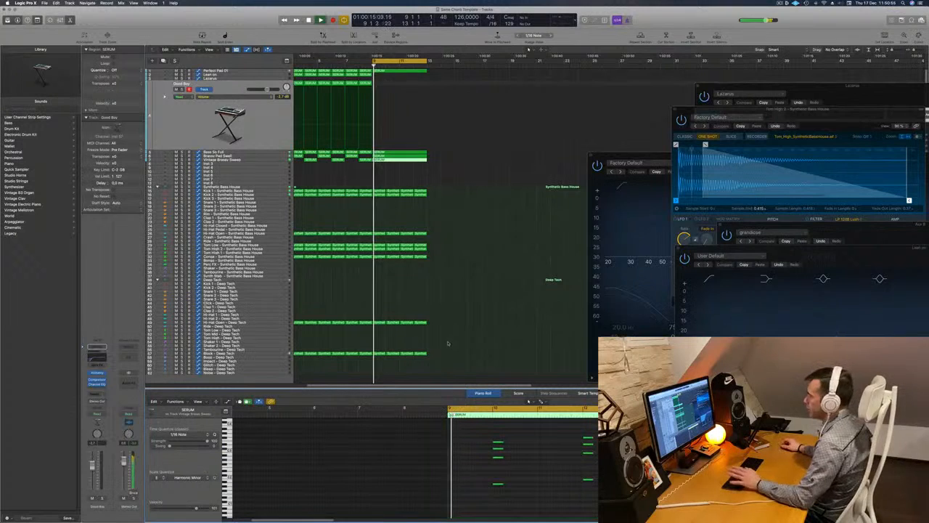
scroll(385, 246, "up", 3)
scroll(384, 245, "down", 2)
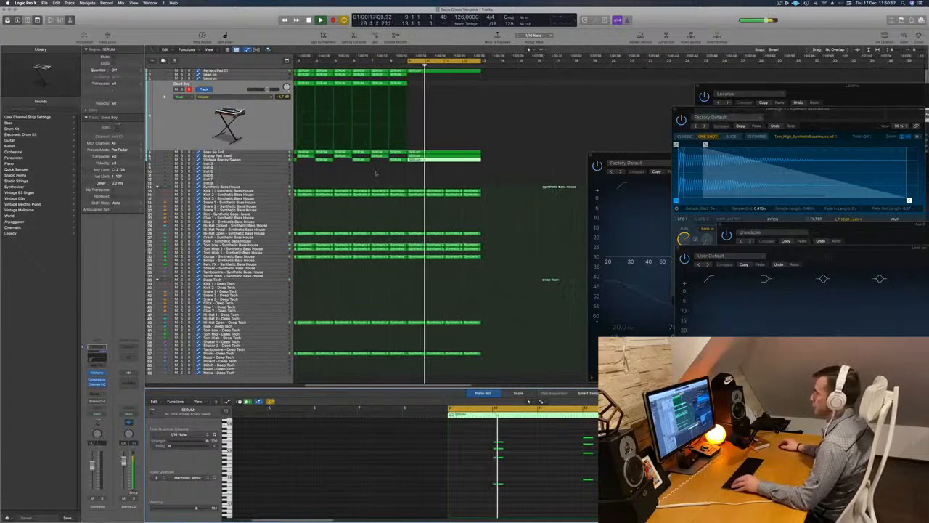
left_click(193, 160)
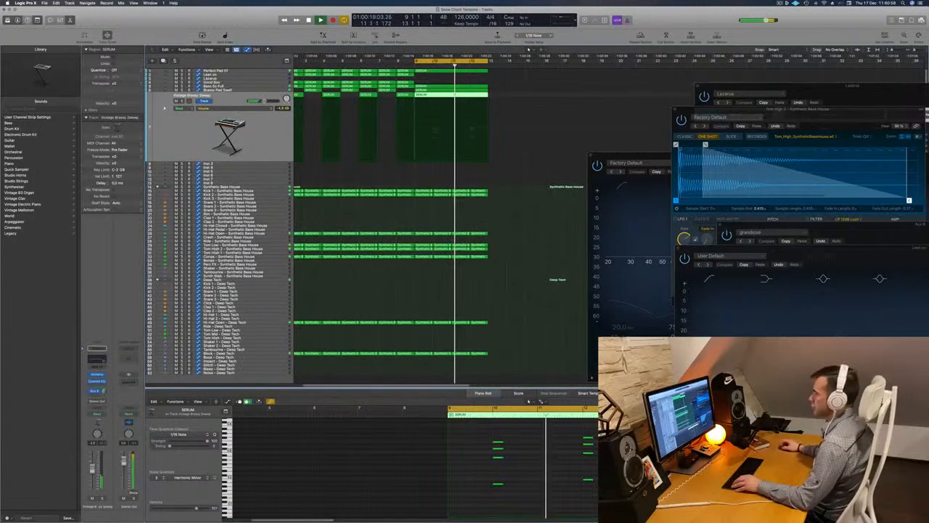
key("super+Left")
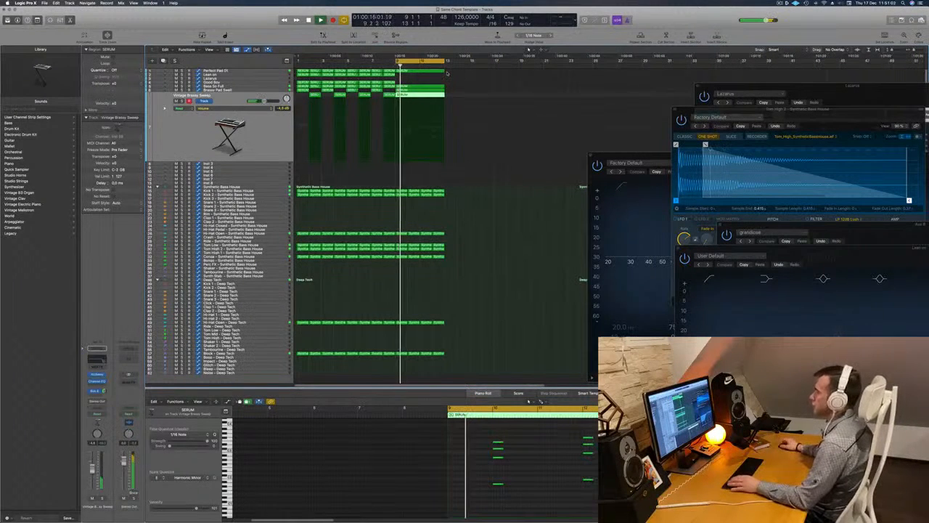
key("super+Right")
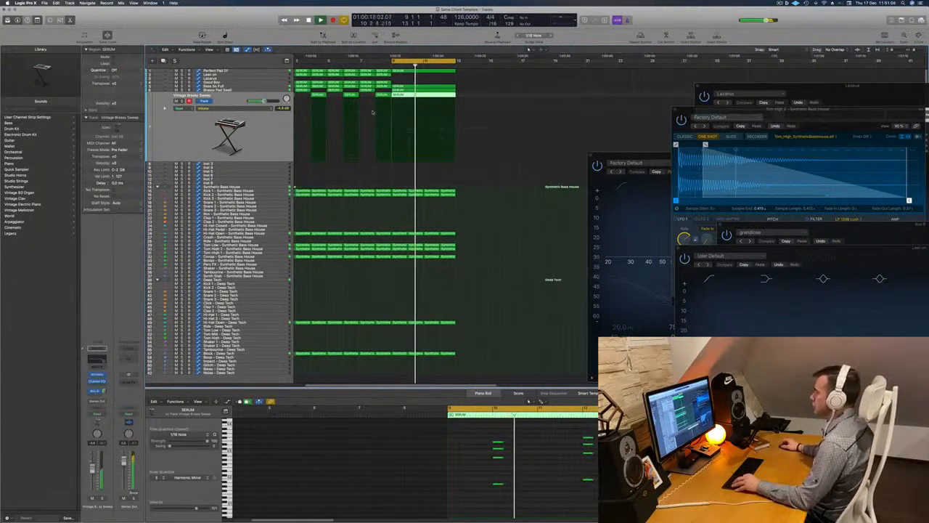
Step: Repeat all regions in bars 9 to 12 three times so the copies fill bars 13 to 24
key("super+Right")
key("super+Right")
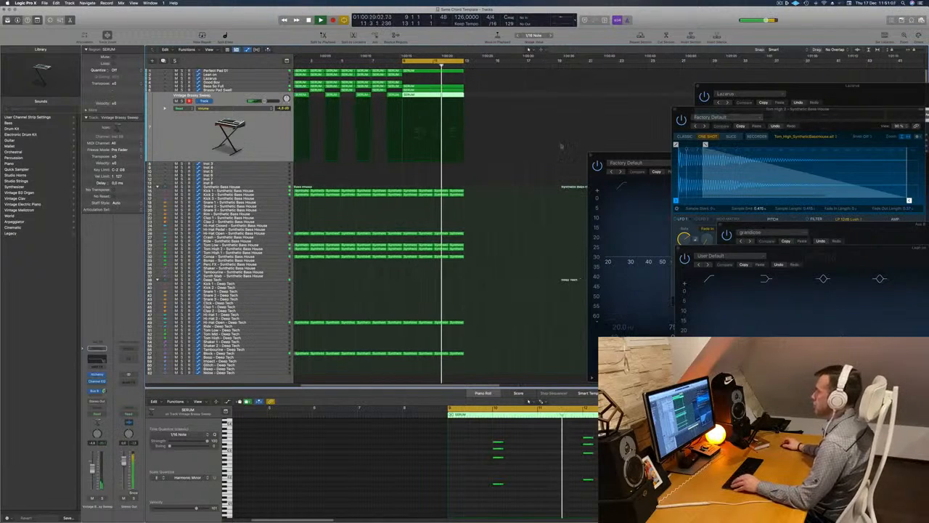
left_click_drag(630, 155, 756, 168)
key("space")
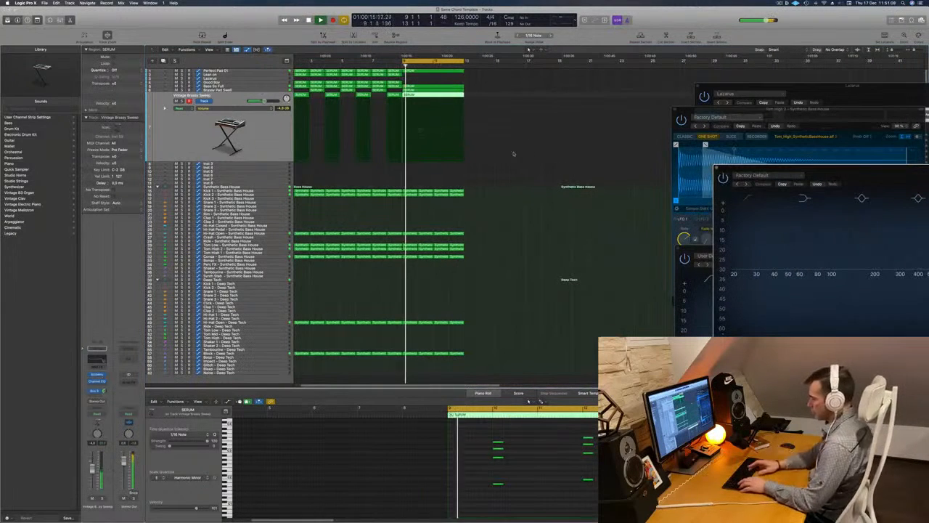
key("super+r")
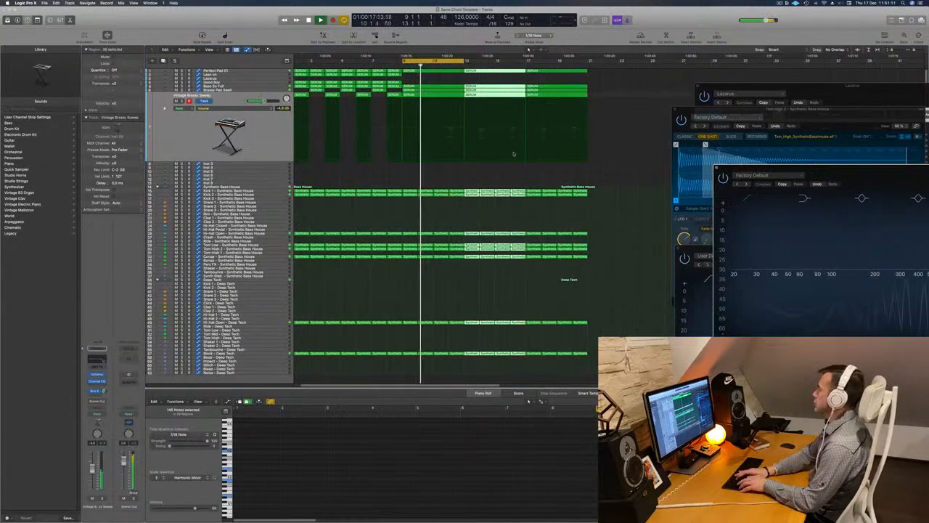
key("super+Left")
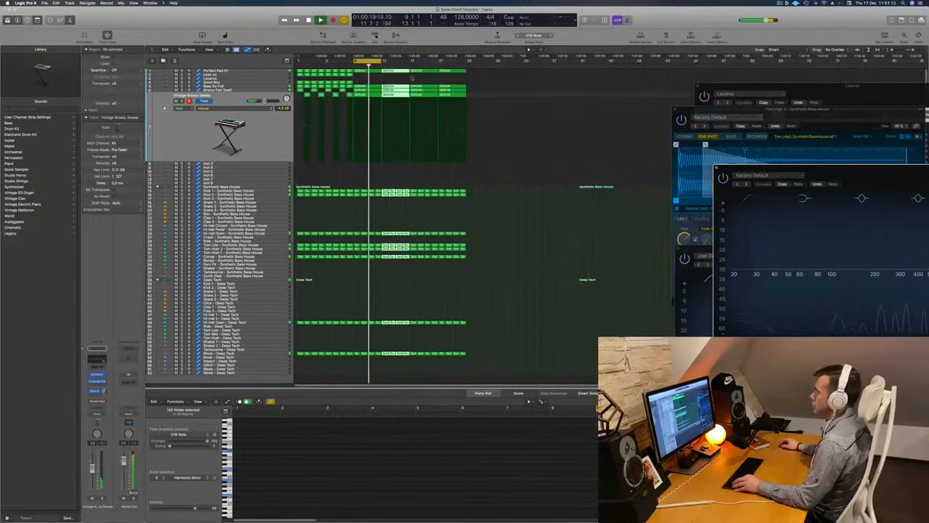
key("super+Right")
key("super+Right")
key("super+Right")
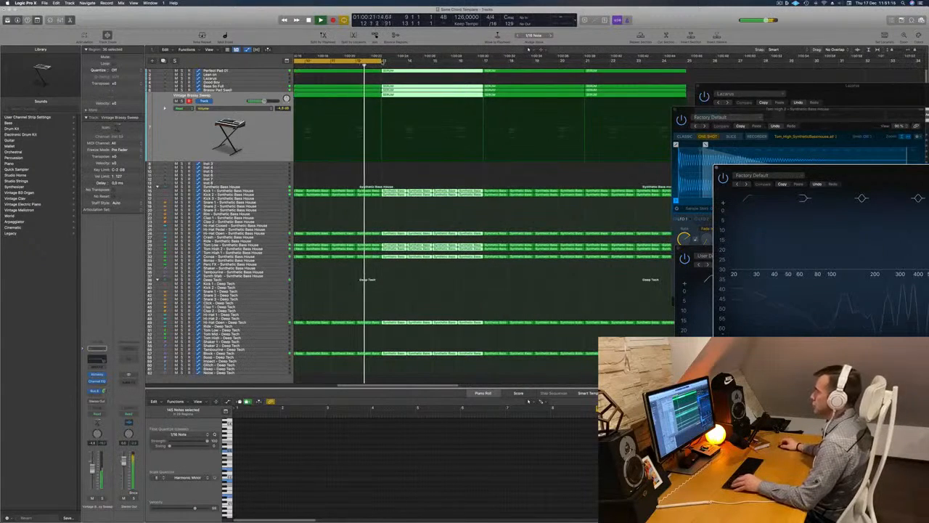
key("super+Left")
key("super+Left")
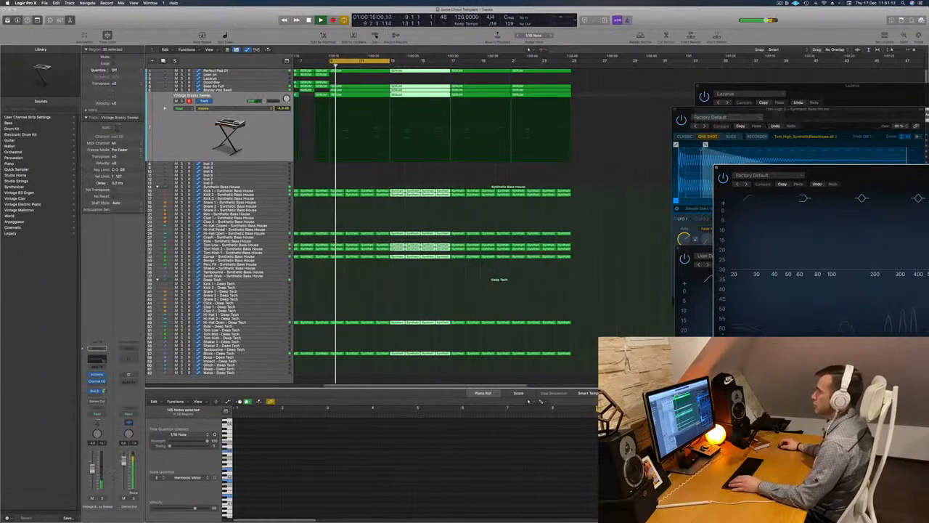
Step: Remove the regions in bars 9 to 12 from the Perfect Pad 01, Brassy Pad Swell and Vintage Brassy Sweep tracks
left_click(212, 71)
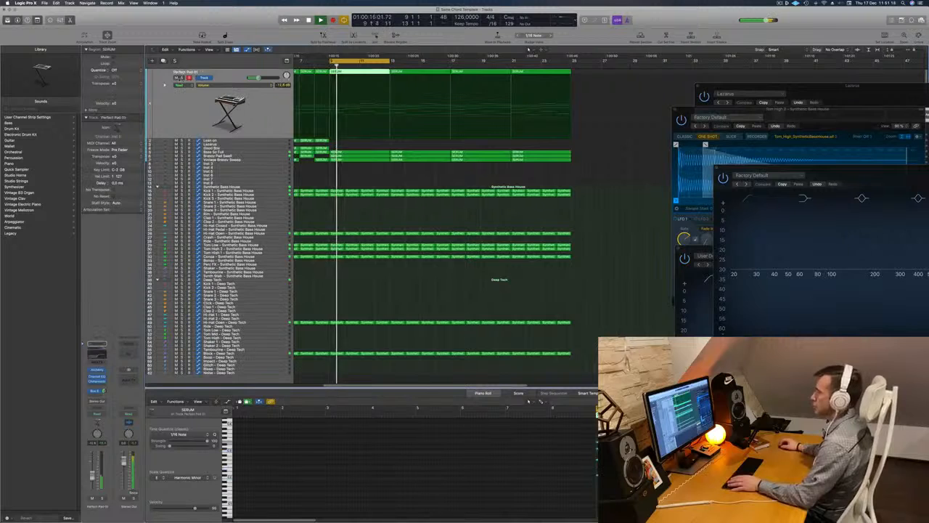
key("space")
left_click(178, 86)
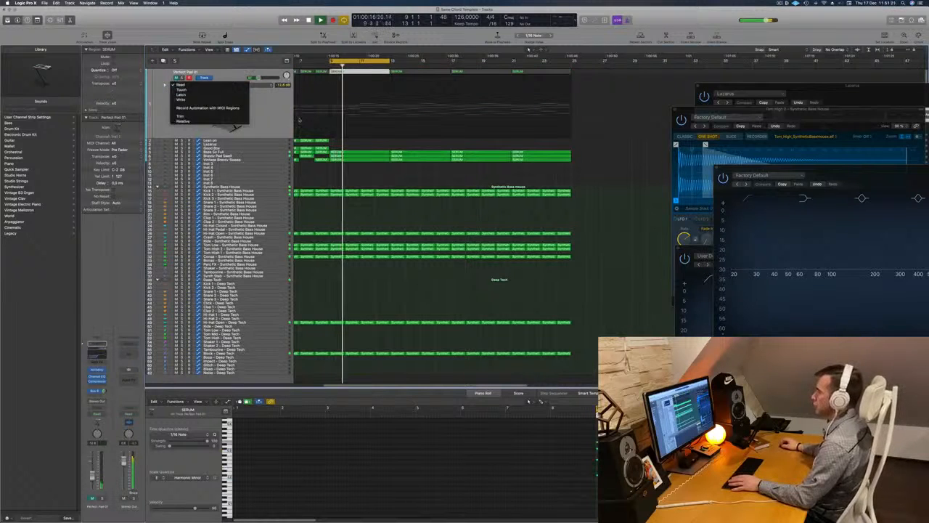
left_click(299, 119)
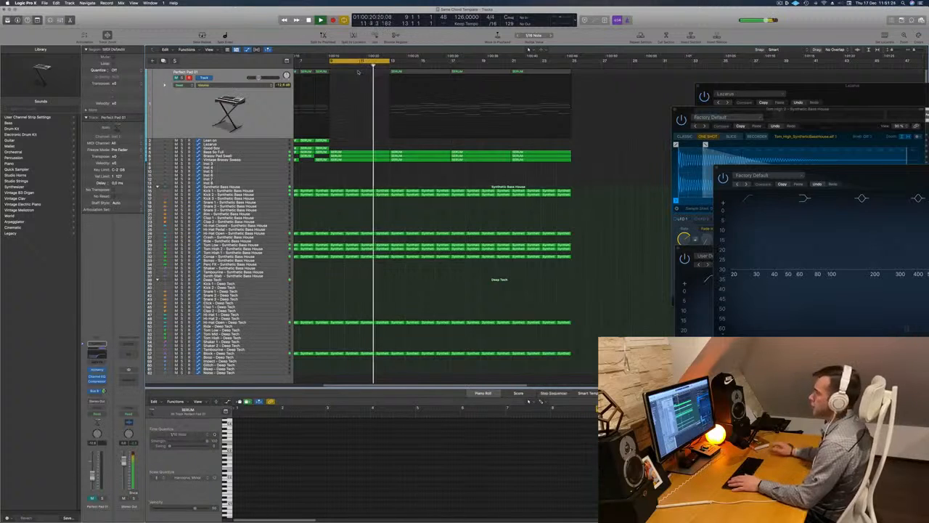
left_click(175, 77)
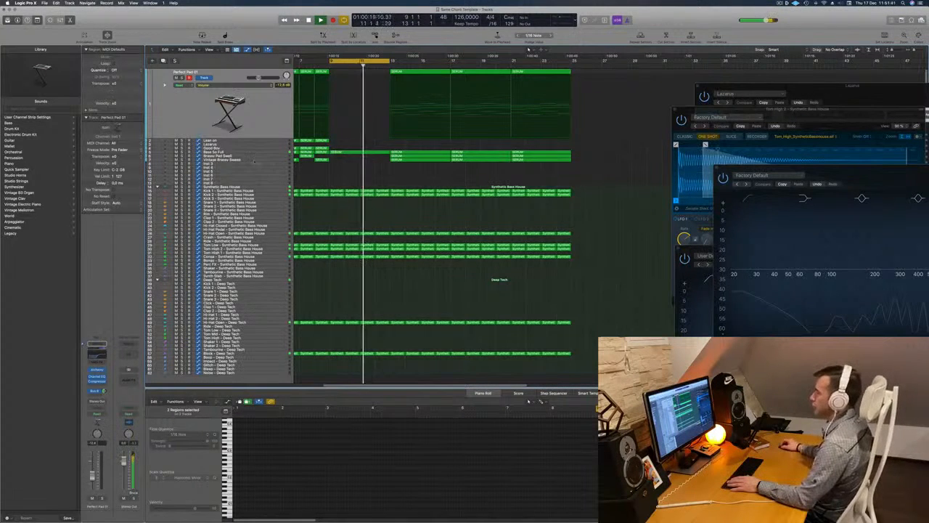
Step: Duplicate the Vintage Brassy Sweep track and copy the Bass So Full region at bar 9 to the Good Boy track
left_click(254, 161)
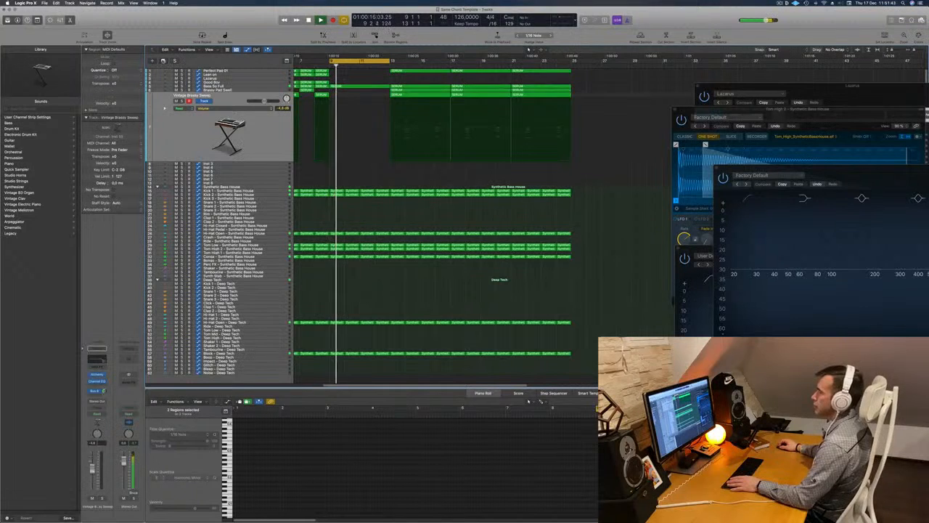
key("Down")
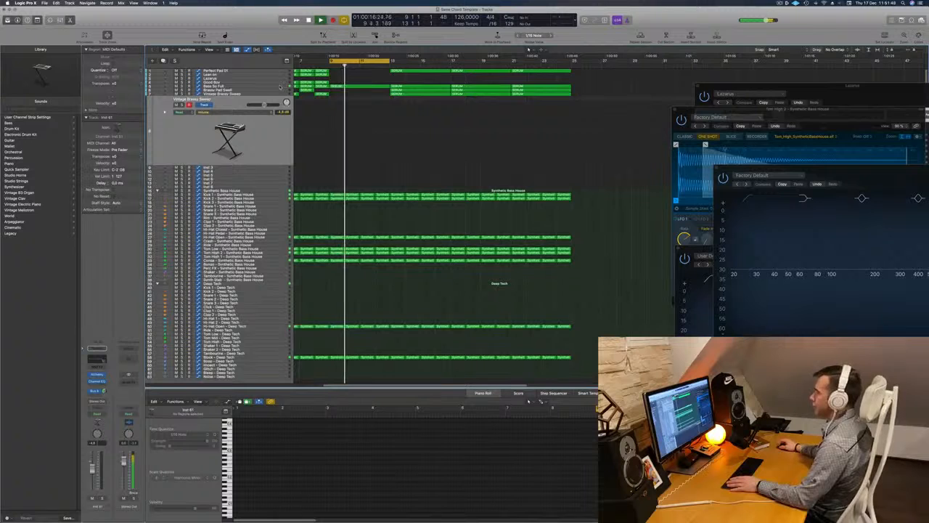
left_click(346, 87)
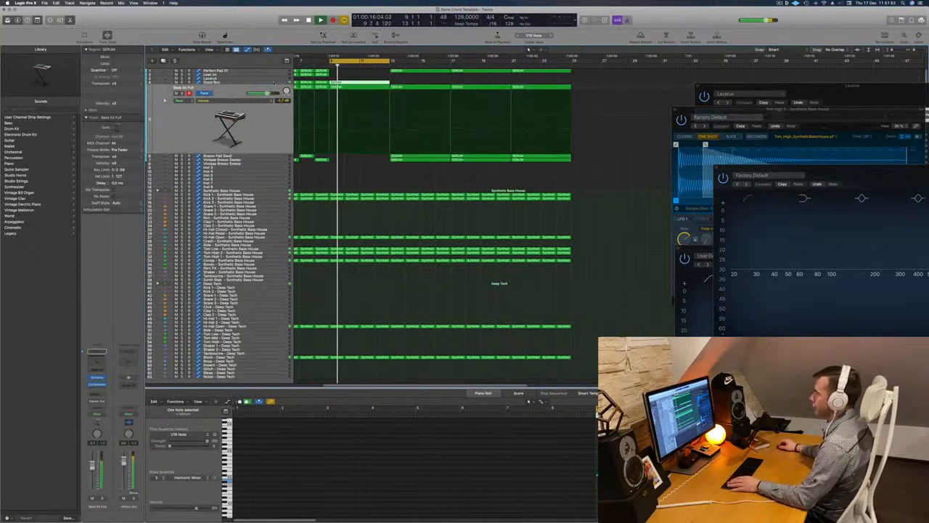
left_click(274, 82)
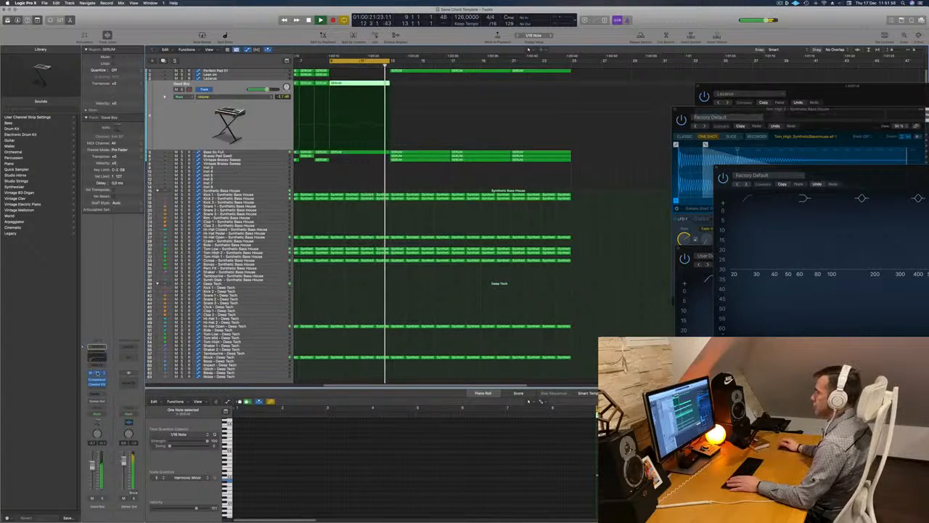
Step: Examine the Good Boy track's Alchemy synth in the advanced view, including source A and the global settings, while the cycled bars play
left_click(96, 372)
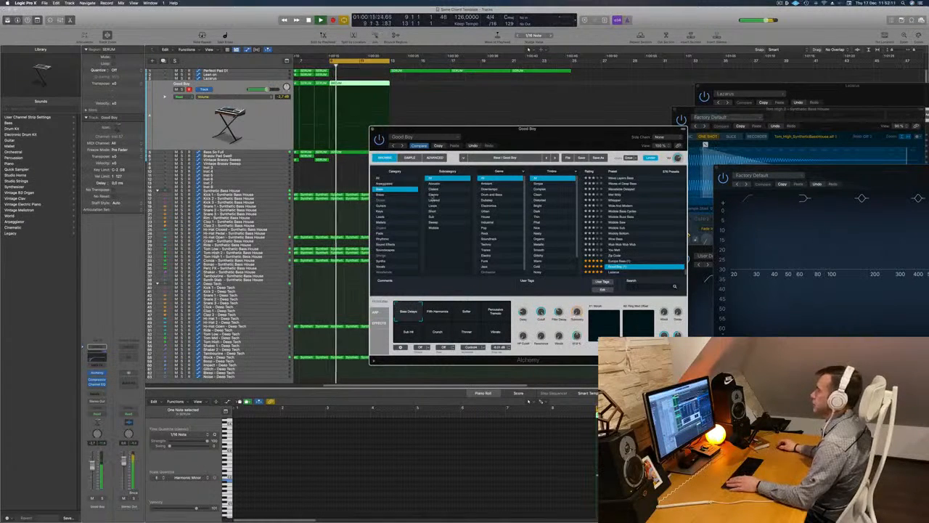
left_click(435, 157)
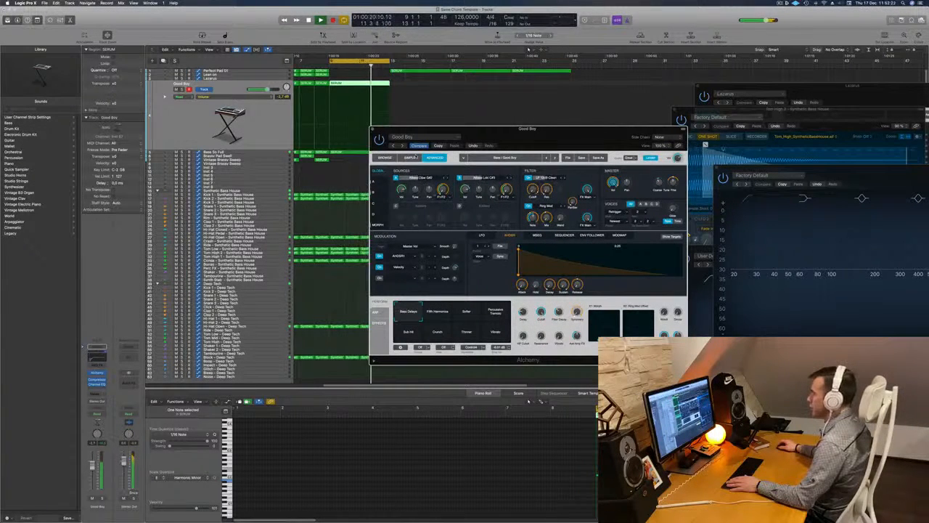
left_click(376, 182)
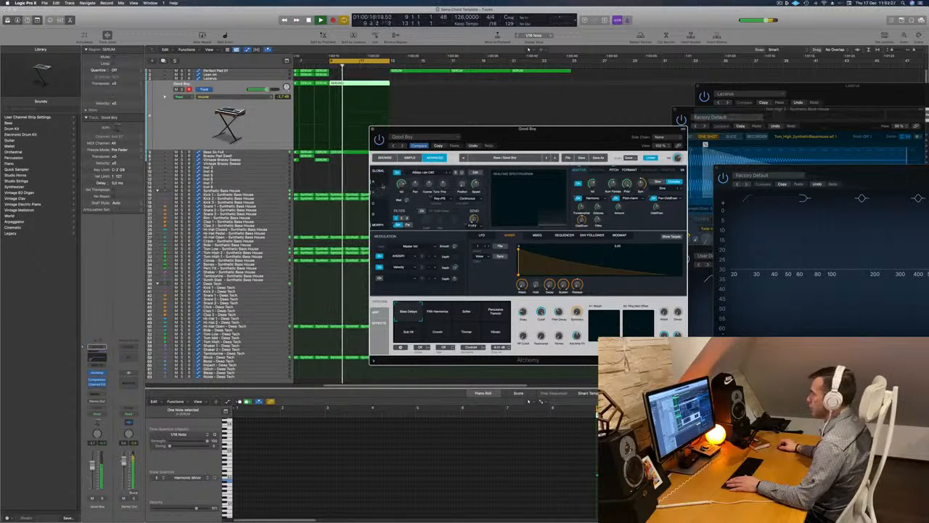
left_click(376, 171)
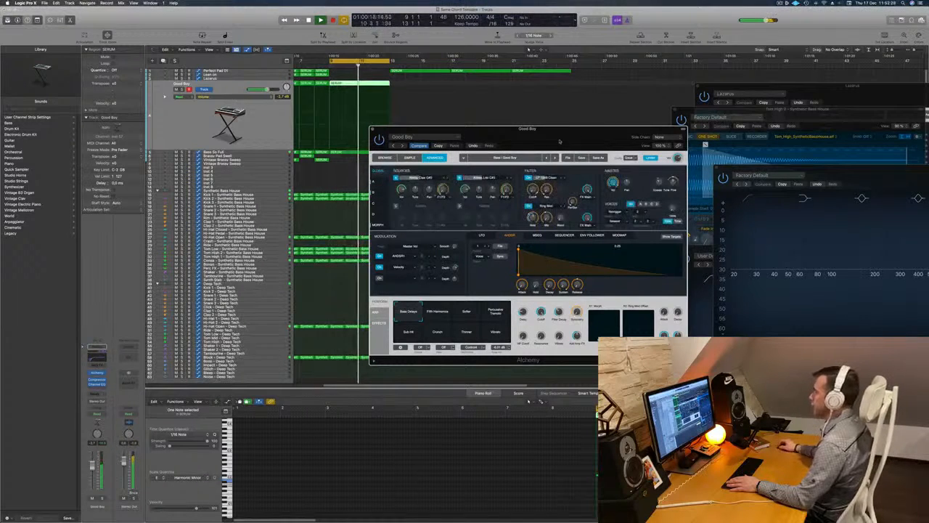
left_click_drag(551, 138, 549, 137)
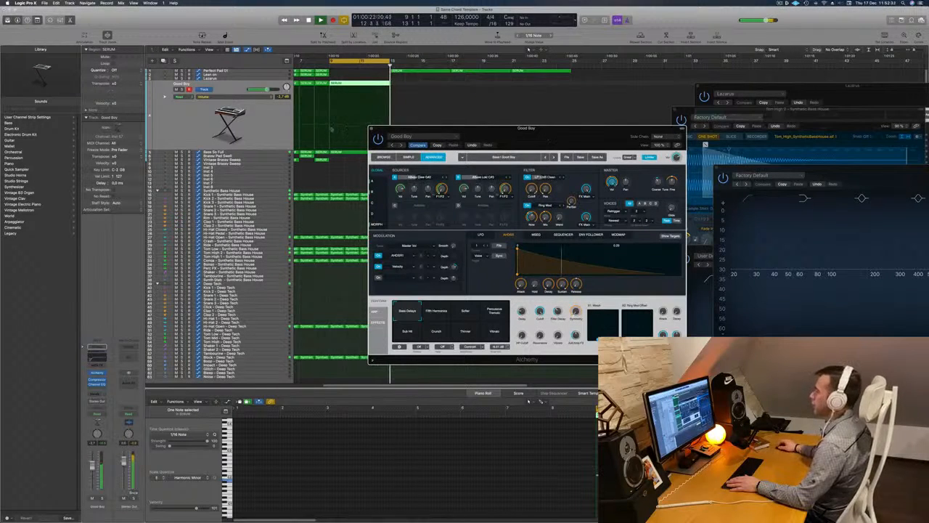
key("super+w")
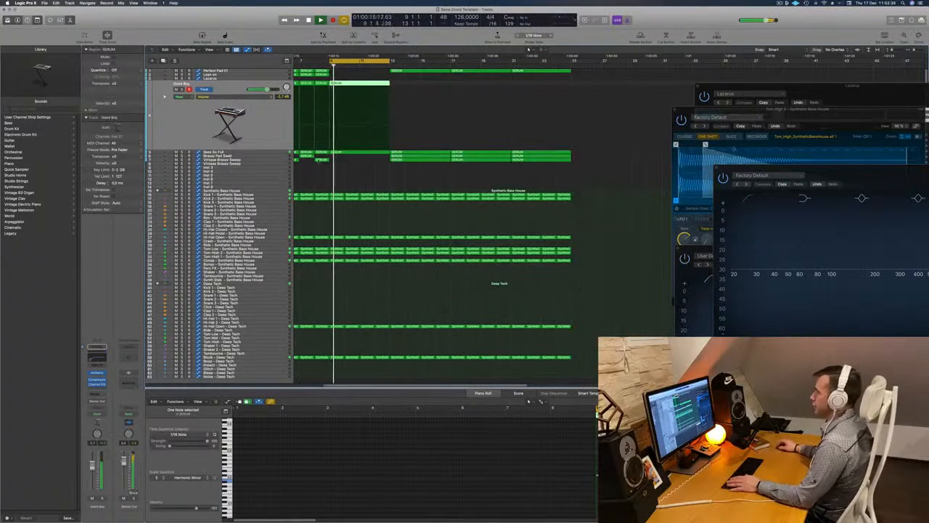
key("space")
key("space")
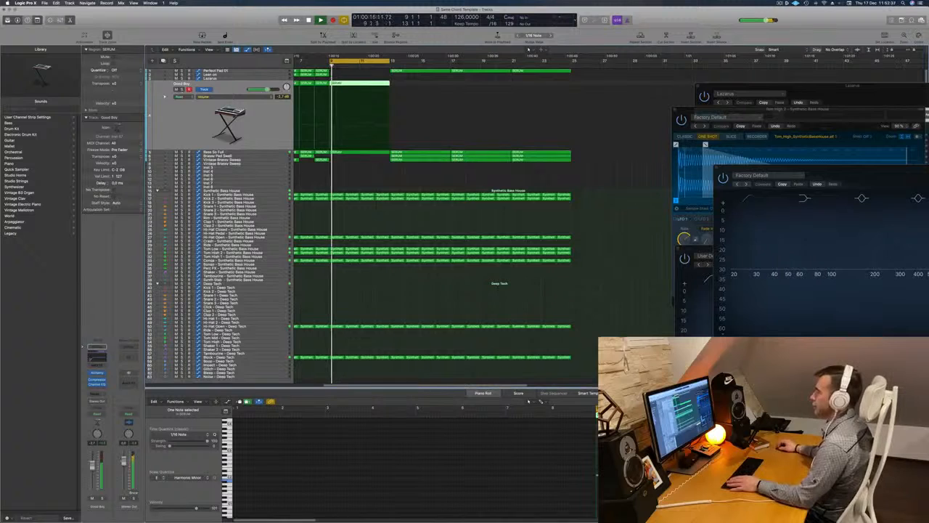
Step: Duplicate the empty Vintage Brassy Sweep track with the same settings to get another chord track
left_click(217, 164)
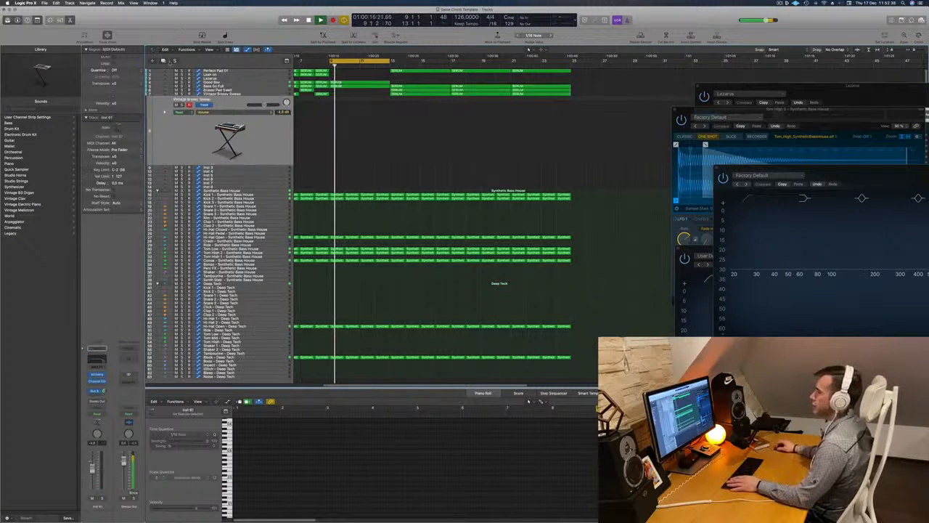
key("super+d")
key("space")
key("space")
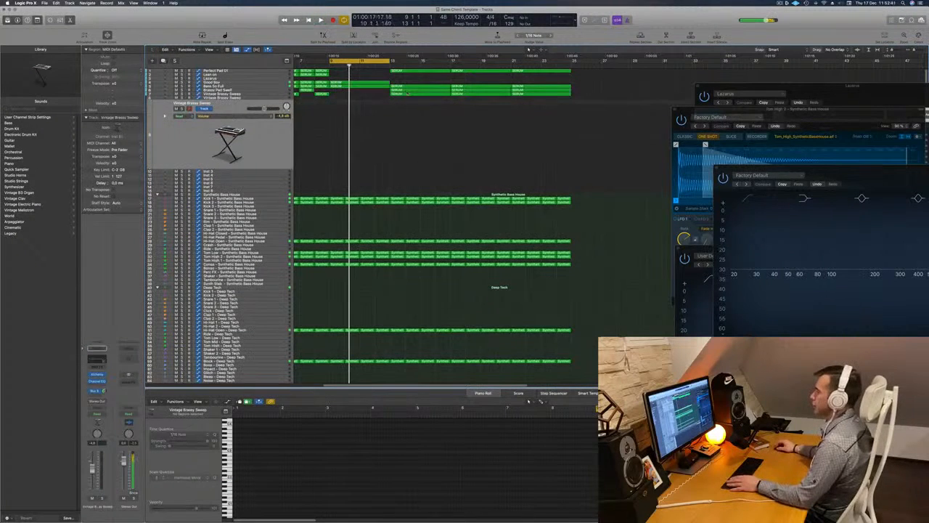
Step: Play bars 13 to 16 as the cycle range and open Musical Typing for the newest Vintage Brassy Sweep track
left_click_drag(367, 61, 428, 63)
key("space")
key("space")
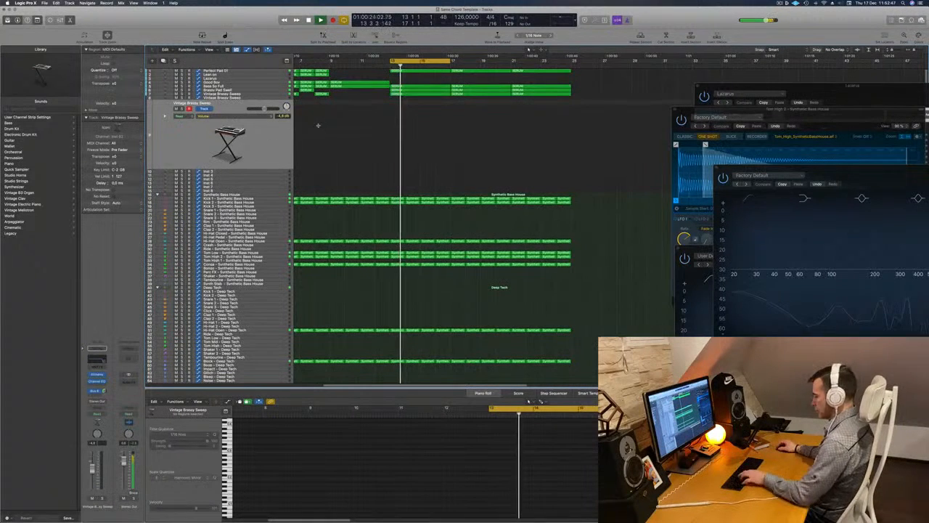
key("super+k")
left_click_drag(638, 178, 546, 141)
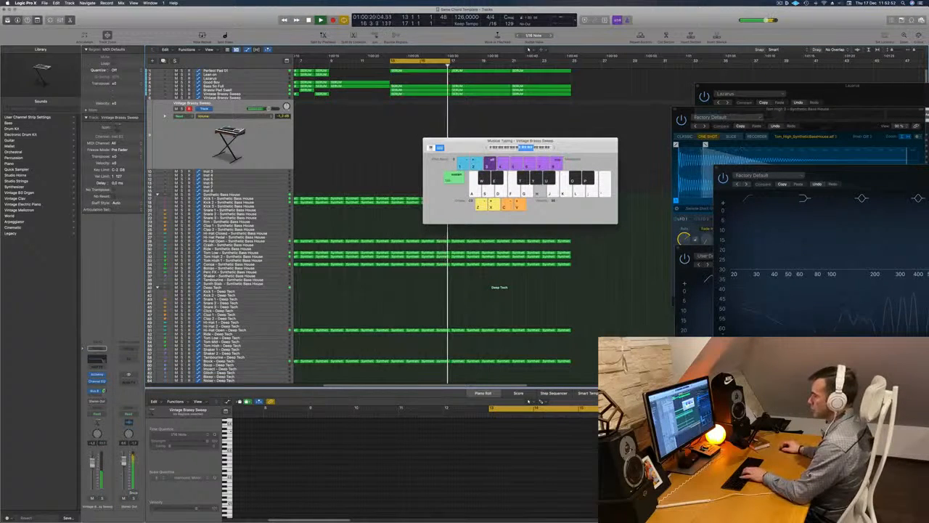
Step: Switch off the high-cut band in the new track's Channel EQ and bring Musical Typing back up
left_click(100, 362)
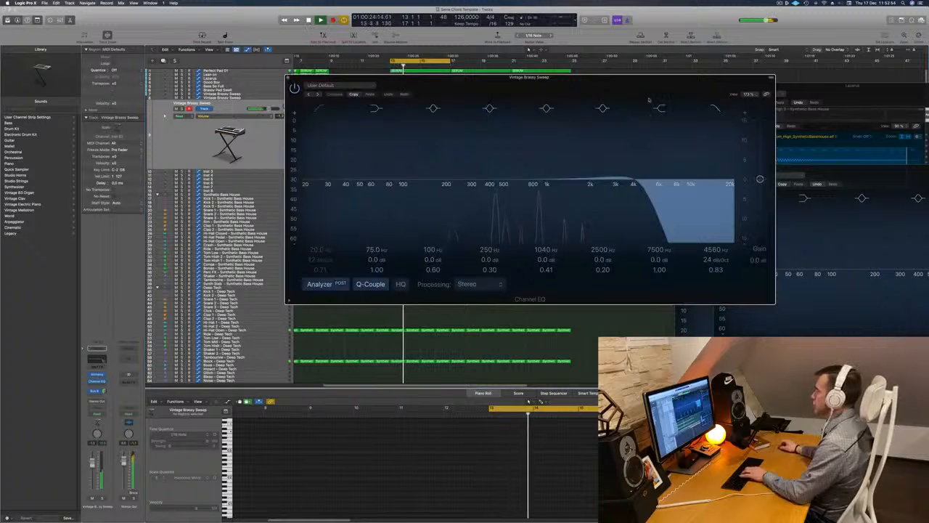
left_click(713, 112)
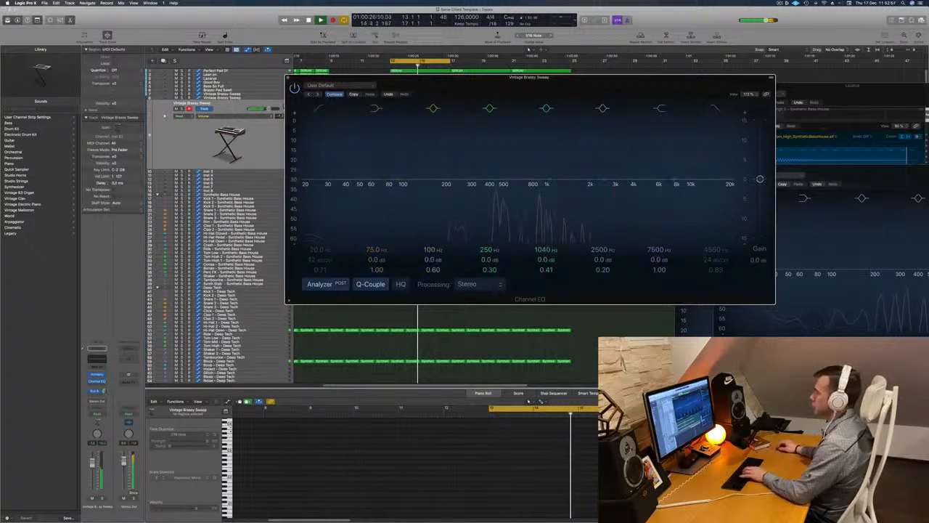
key("super+w")
key("super+k")
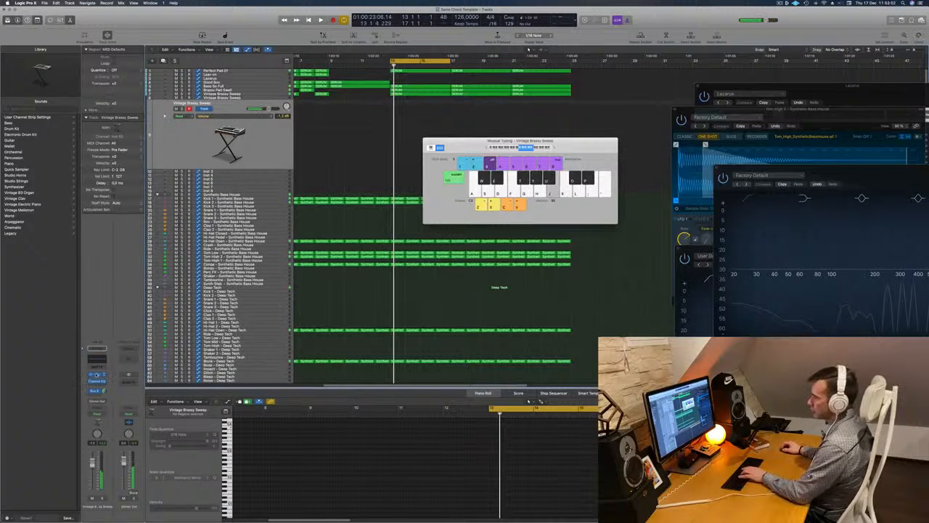
Step: Load the brass preset Out Of Touch in the new track's Alchemy synth, with Musical Typing kept beside it and the cycle playing
left_click(98, 375)
key("super+w")
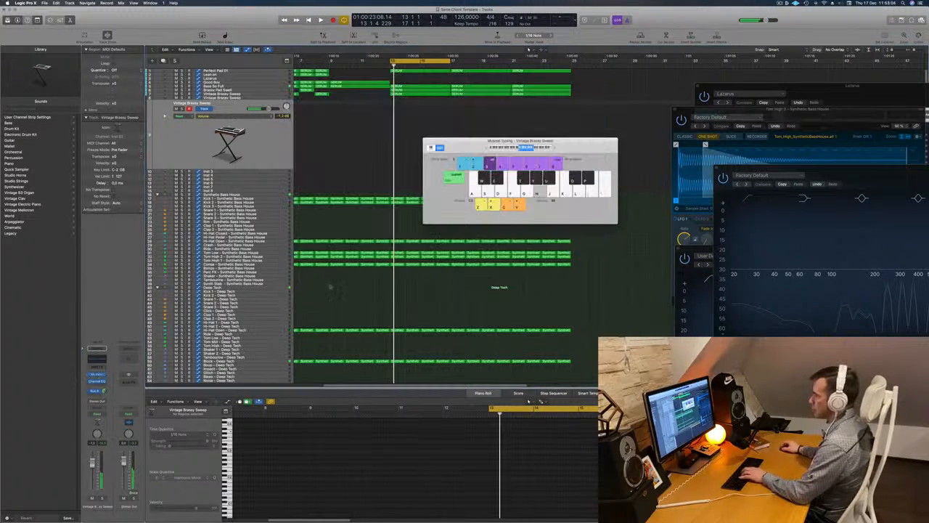
left_click(98, 375)
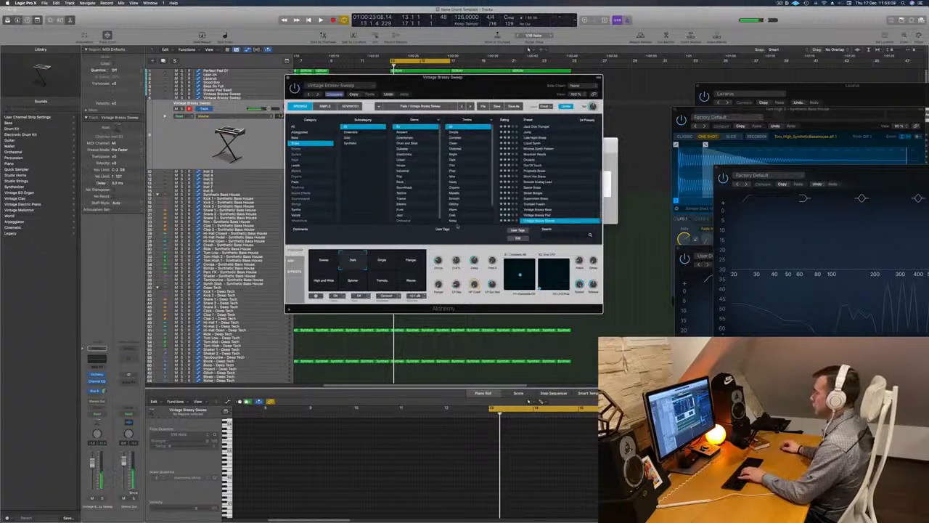
left_click_drag(464, 90, 640, 99)
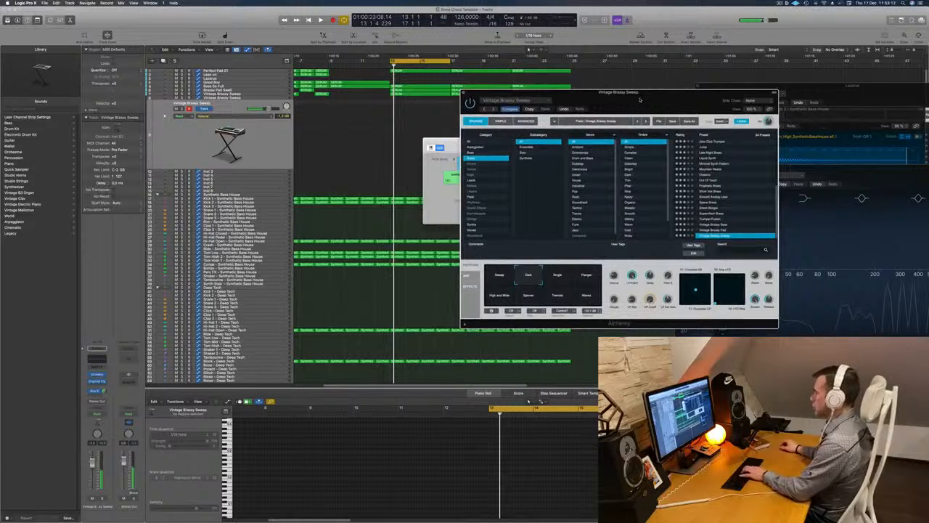
left_click_drag(632, 100, 698, 86)
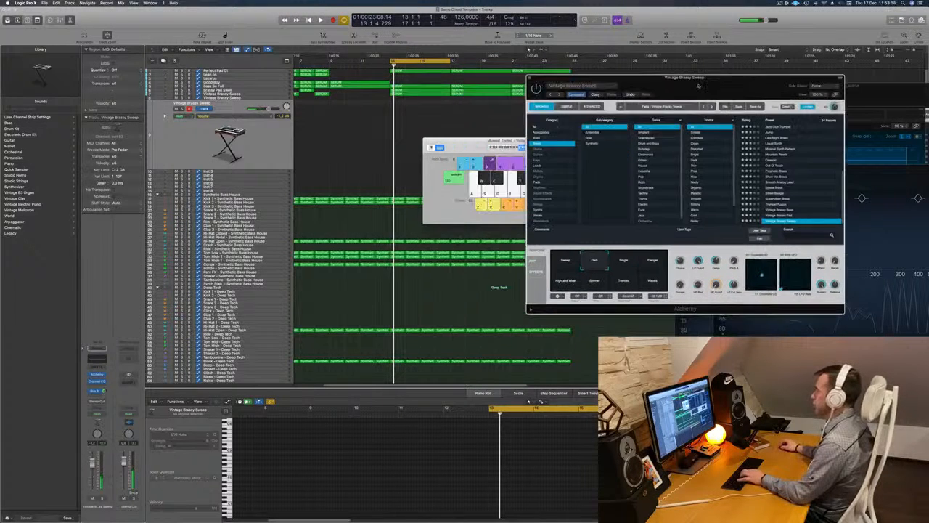
left_click_drag(494, 137, 475, 184)
key("space")
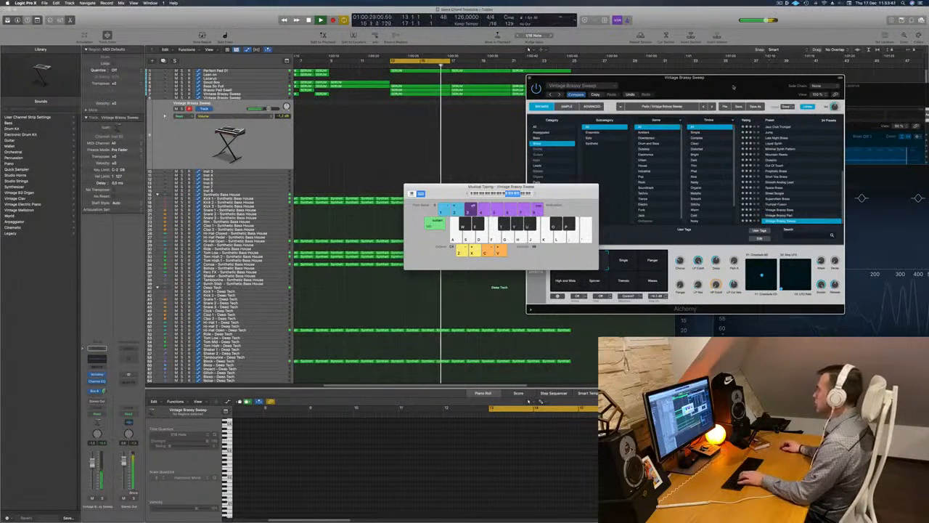
left_click_drag(733, 87, 754, 88)
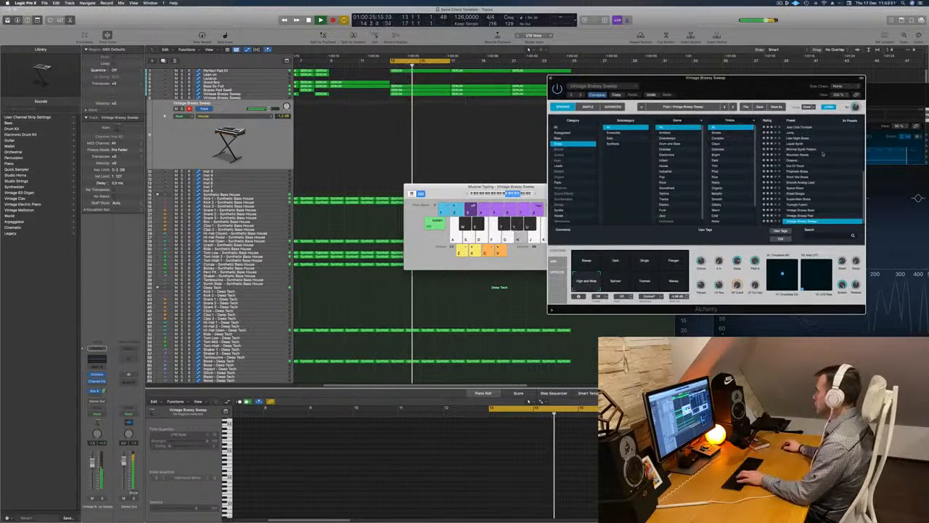
left_click(799, 166)
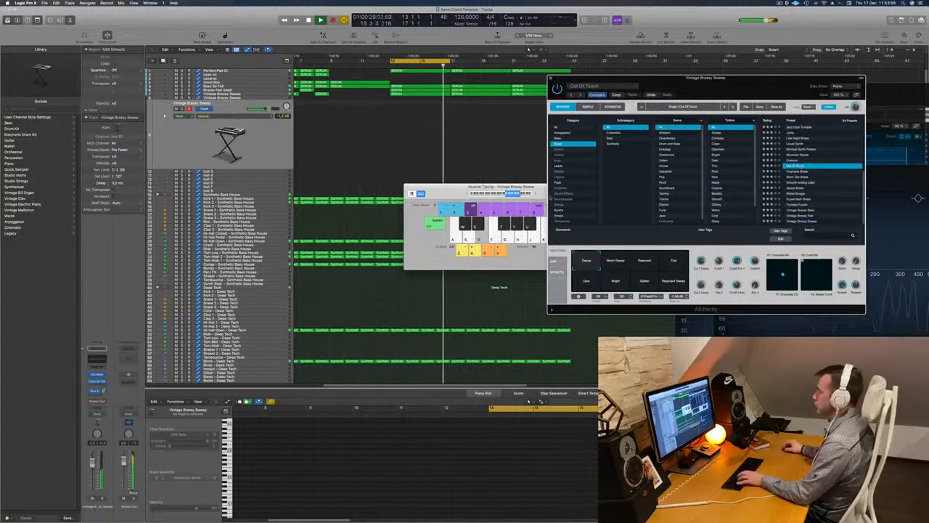
Step: Try out notes with the Out Of Touch brass sound at different octave positions in Musical Typing while the cycle plays
left_click(502, 193)
key("d")
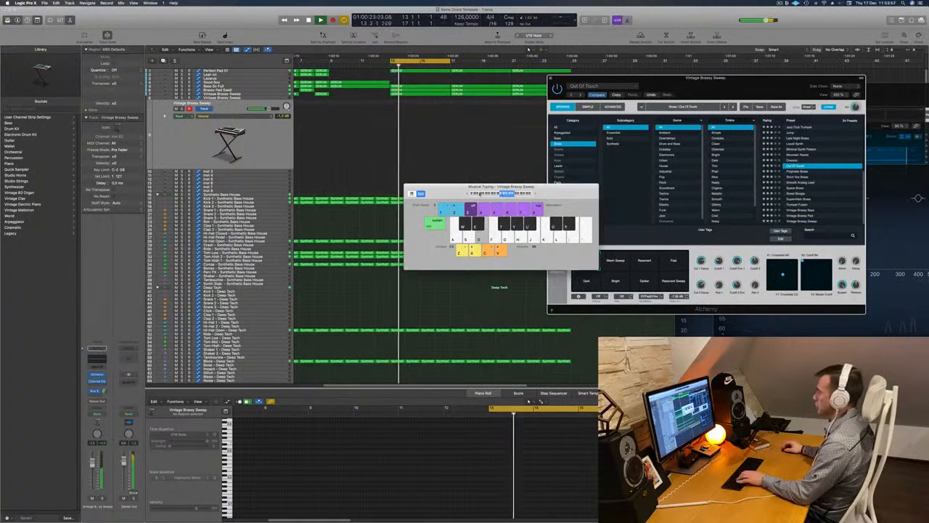
key("f")
left_click_drag(478, 190, 448, 191)
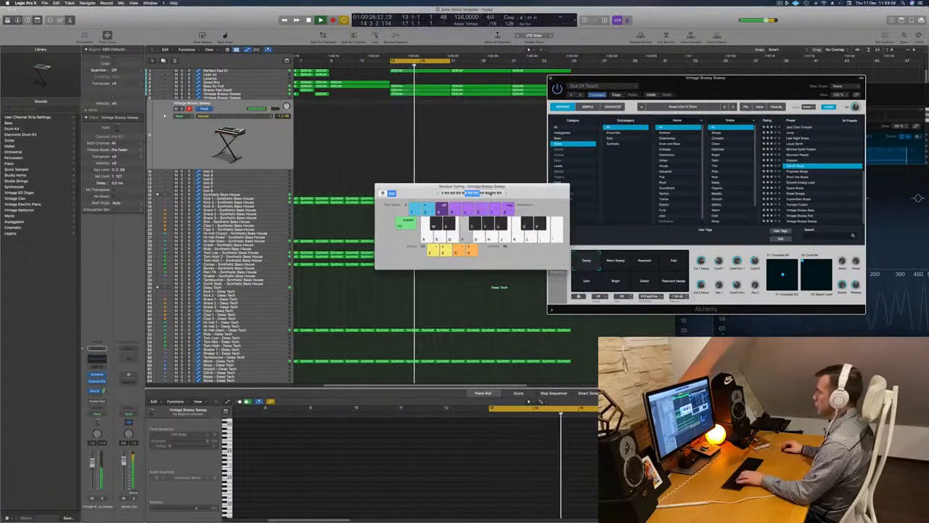
left_click_drag(507, 193, 532, 181)
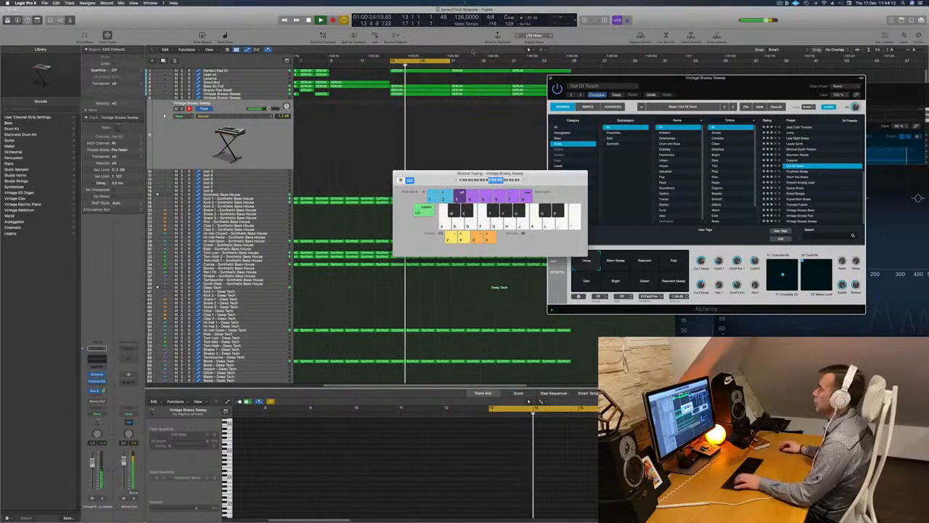
Step: Extend the cycle range so it ends at bar 25 and start recording the brass track with a few trial notes
left_click_drag(454, 61, 573, 63)
left_click(570, 66)
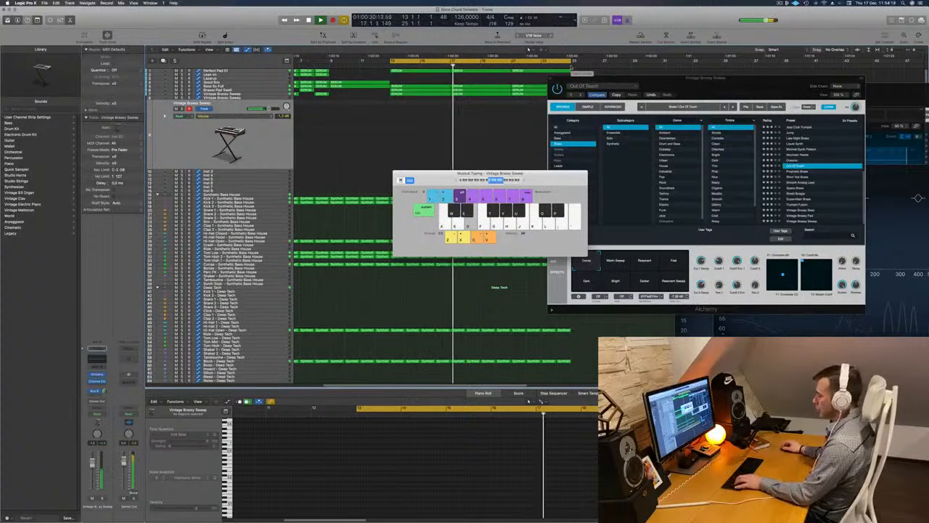
key("r")
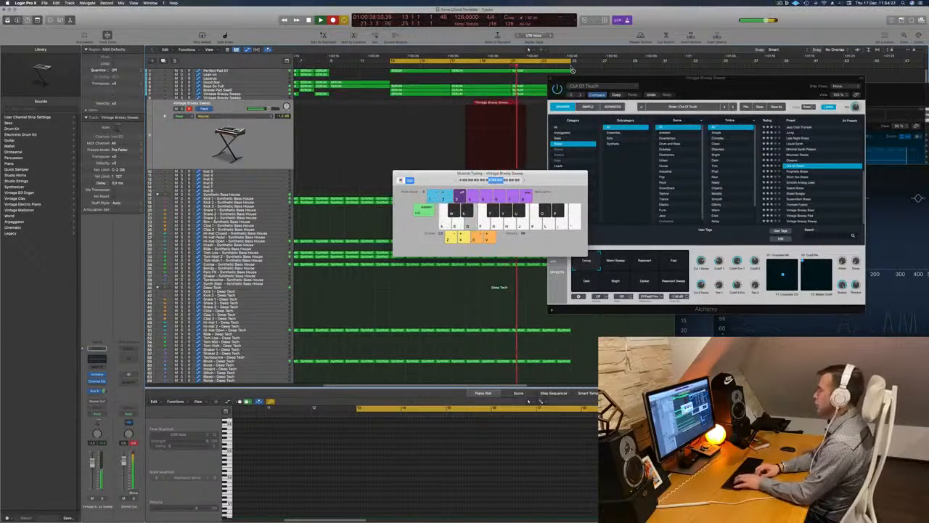
key("d")
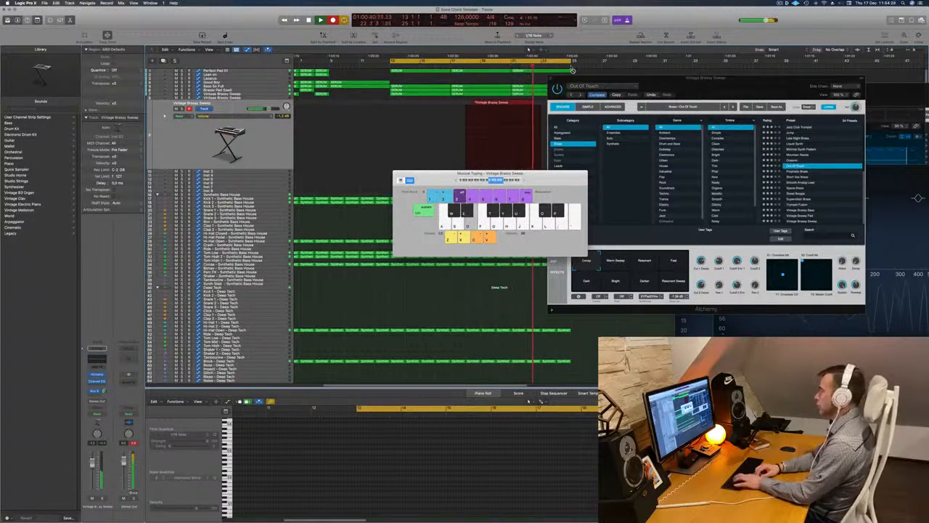
key("a")
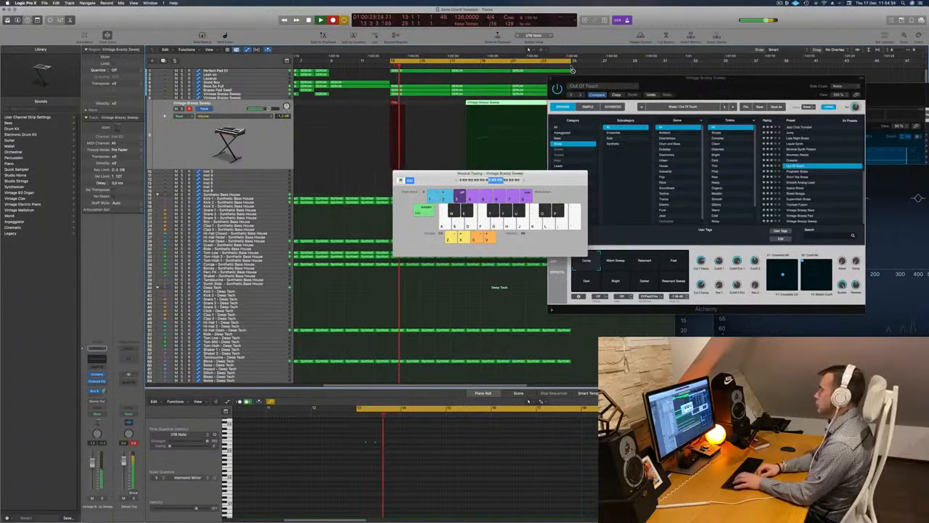
Step: Record a repeated-note brass riff from bar 13 through about bar 17, with short descending notes ending the phrases, and stop recording
key("d")
key("d")
key("s")
key("a")
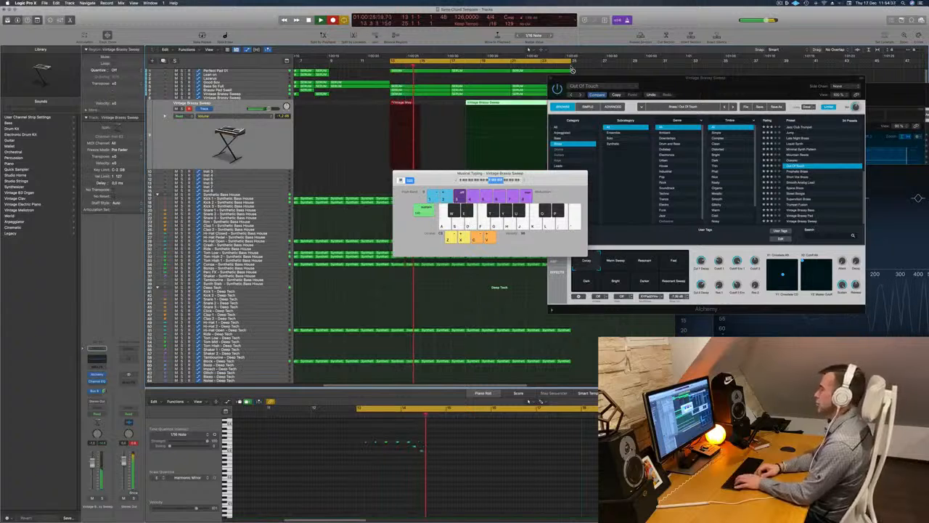
key("d")
key("d")
key("d")
key("d")
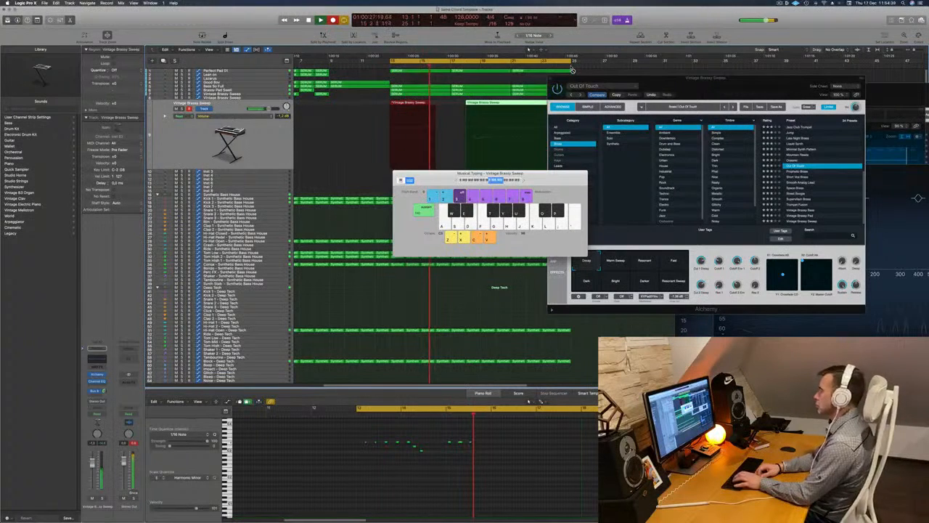
key("a")
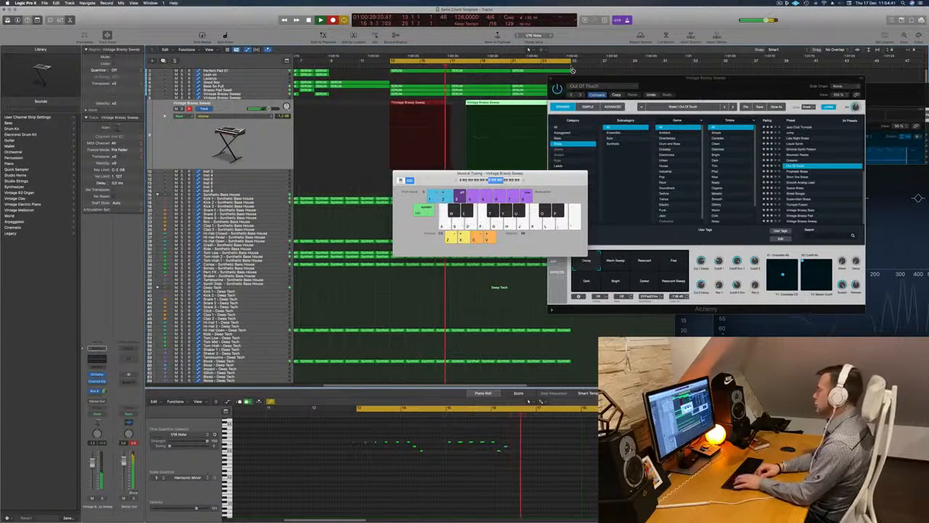
key("d")
key("d")
key("d")
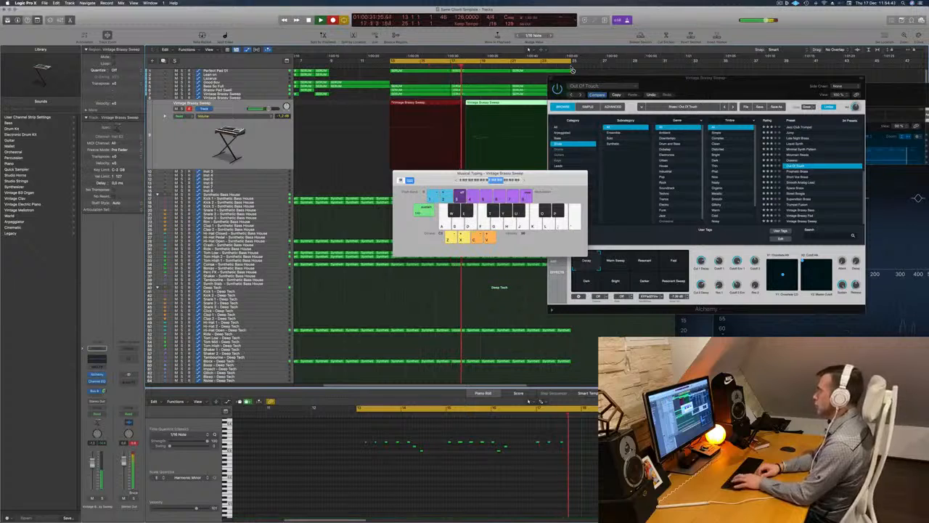
key("s")
key("w")
key("a")
key("space")
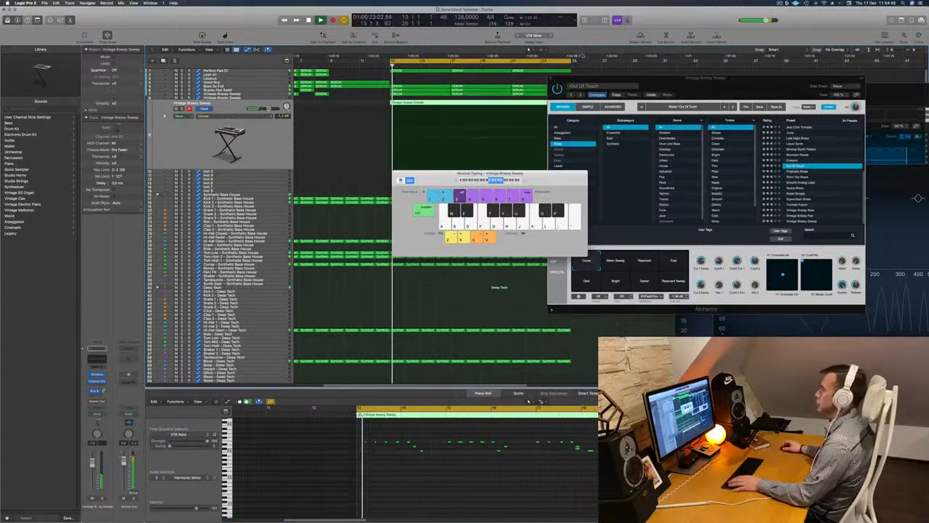
Step: Raise the first descending note in bar 14 of the recorded brass part to the pitch of the repeated notes
left_click(395, 486)
key("Return")
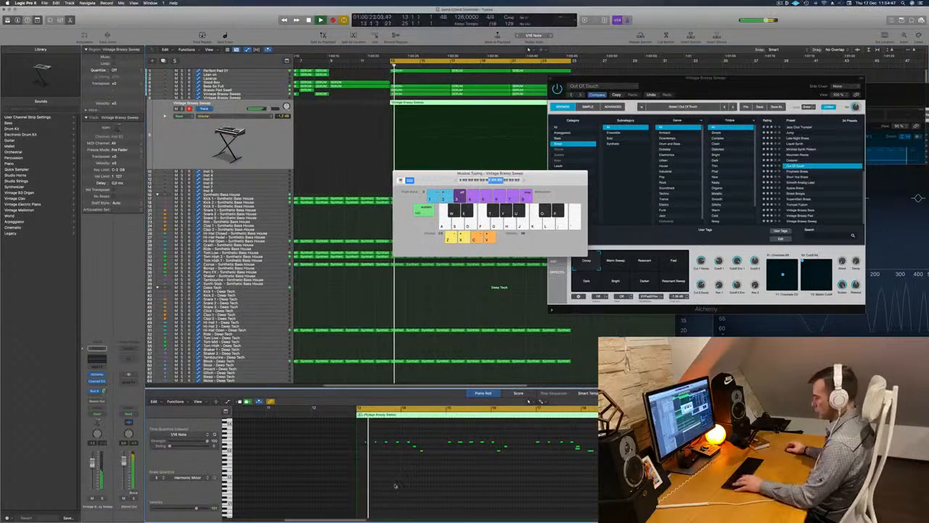
scroll(384, 477, "right", 3)
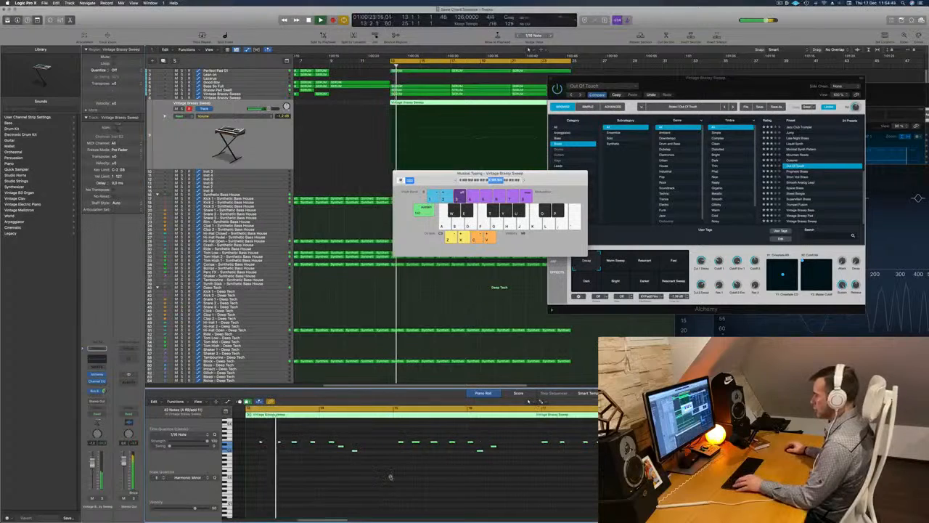
scroll(388, 478, "left", 1)
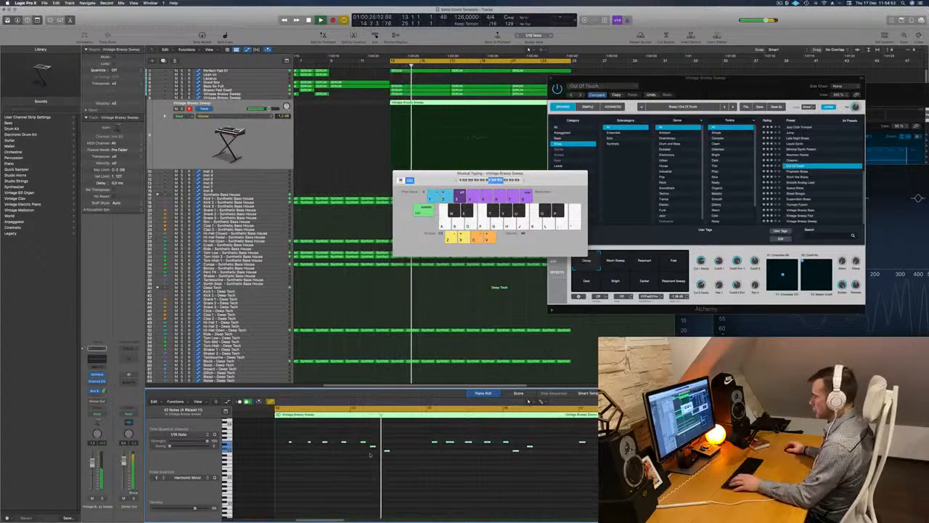
left_click_drag(373, 443, 404, 456)
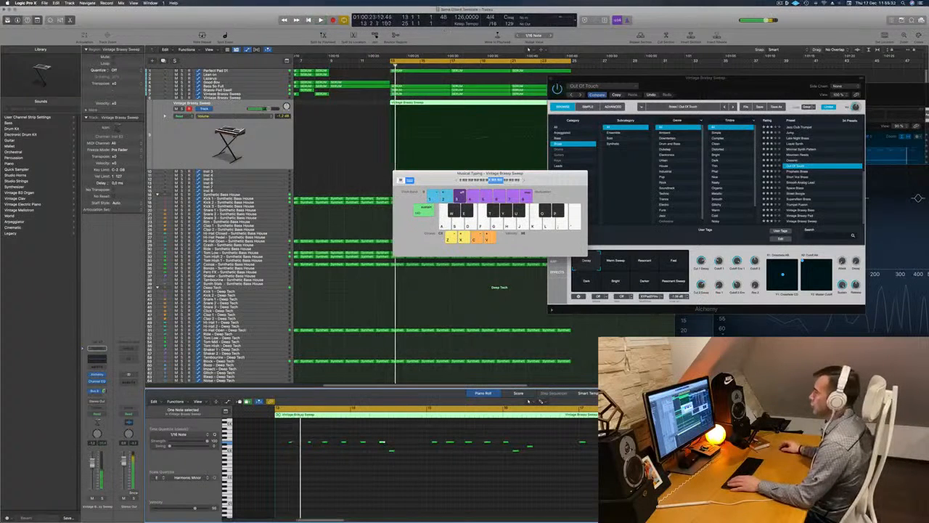
Step: Split the brass region at bar 14 and delete everything after its first bar, with Musical Typing moved out of the way
left_click_drag(434, 179, 625, 174)
key("space")
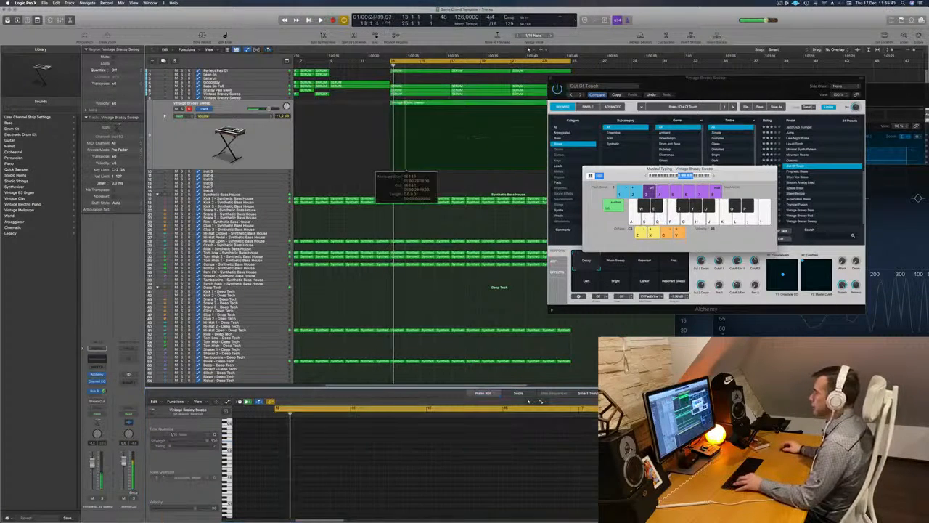
key("BackSpace")
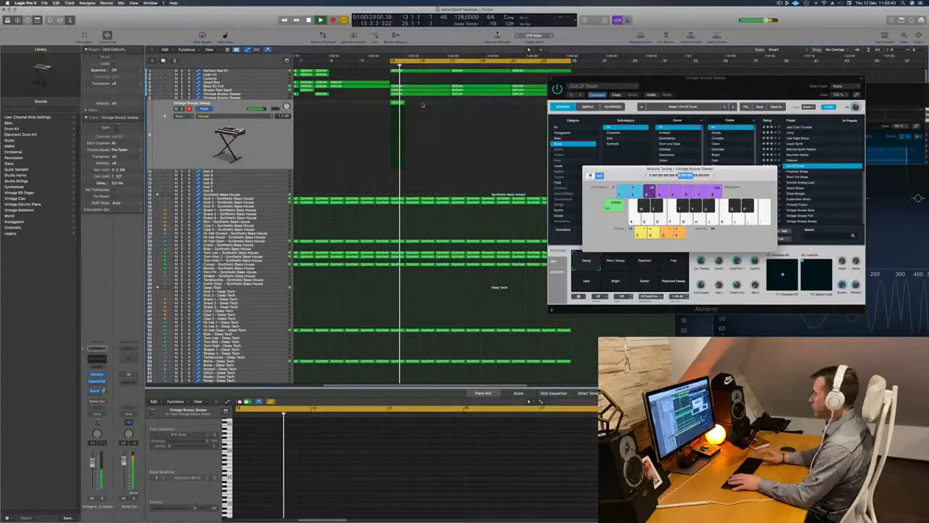
Step: Copy the one-bar brass region repeatedly to fill bars 13 to 24 and delete the surplus copies past bar 25
left_click(398, 104)
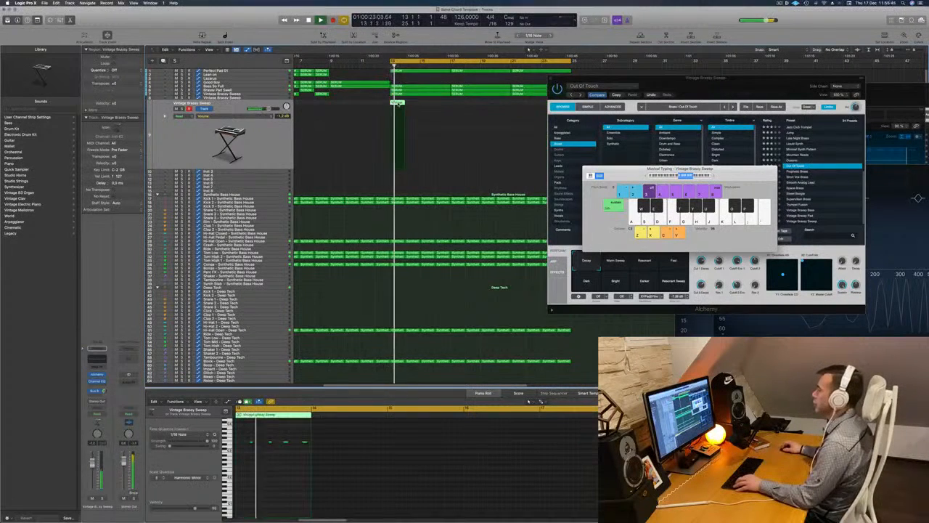
left_click_drag(398, 106, 467, 106)
left_click(396, 104, "shift")
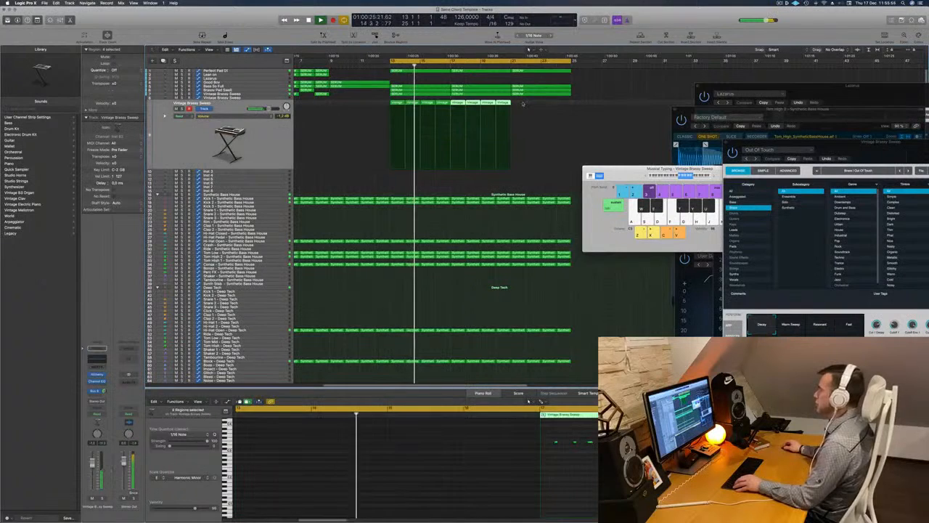
left_click(348, 103)
left_click_drag(397, 103, 521, 108)
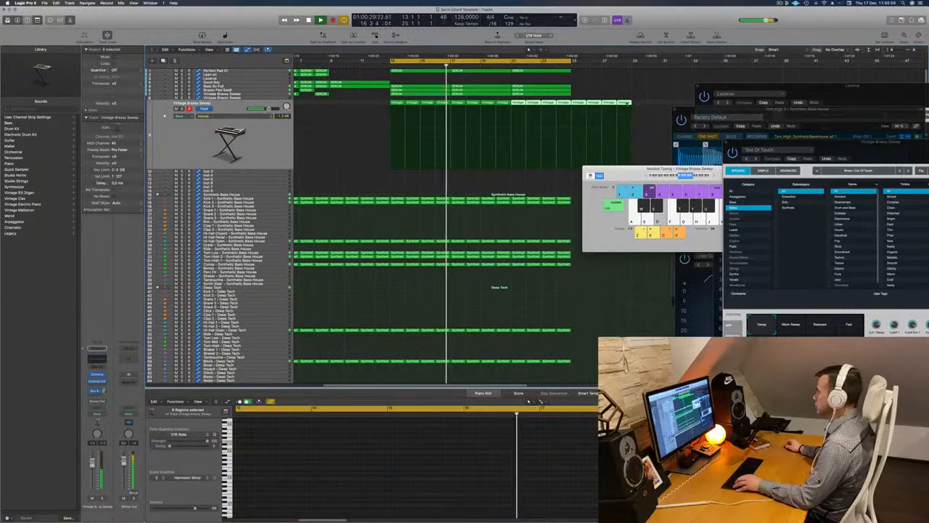
left_click_drag(632, 98, 581, 105)
key("Return")
key("BackSpace")
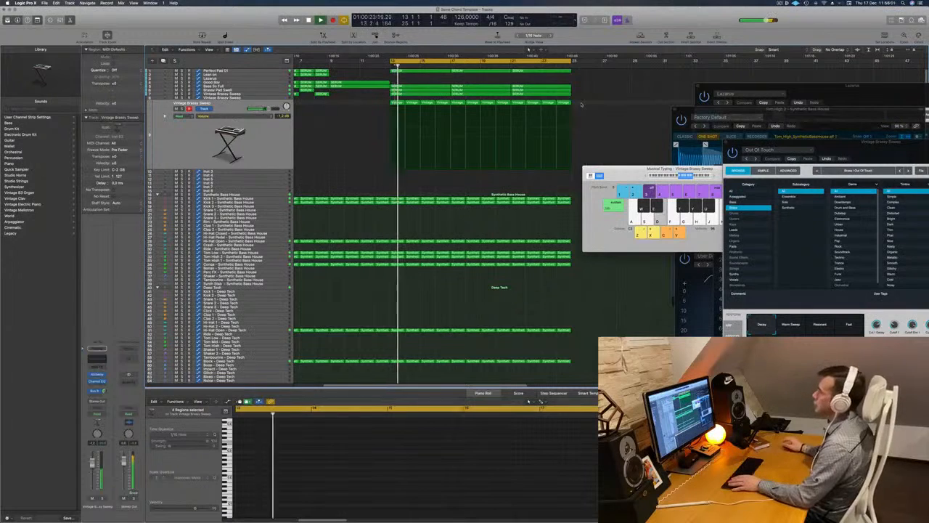
Step: Play back the cycle range to check the repeated brass regions against the rest of the arrangement
left_click(778, 3)
left_click(666, 21)
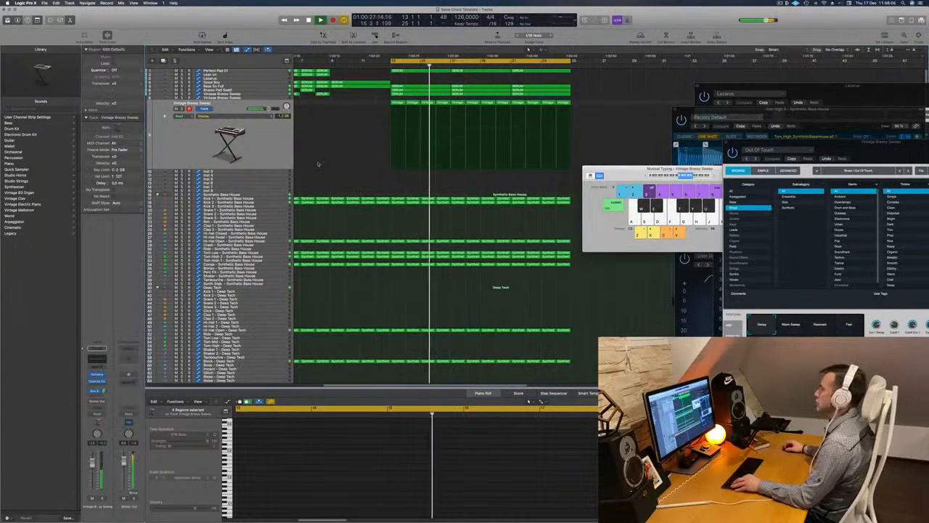
scroll(359, 164, "down", 3)
key("super+Right")
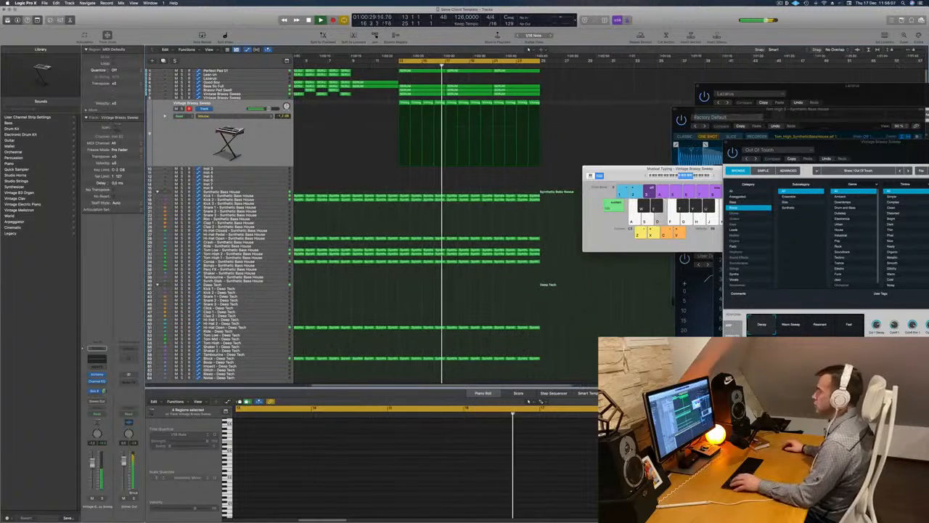
left_click(253, 152)
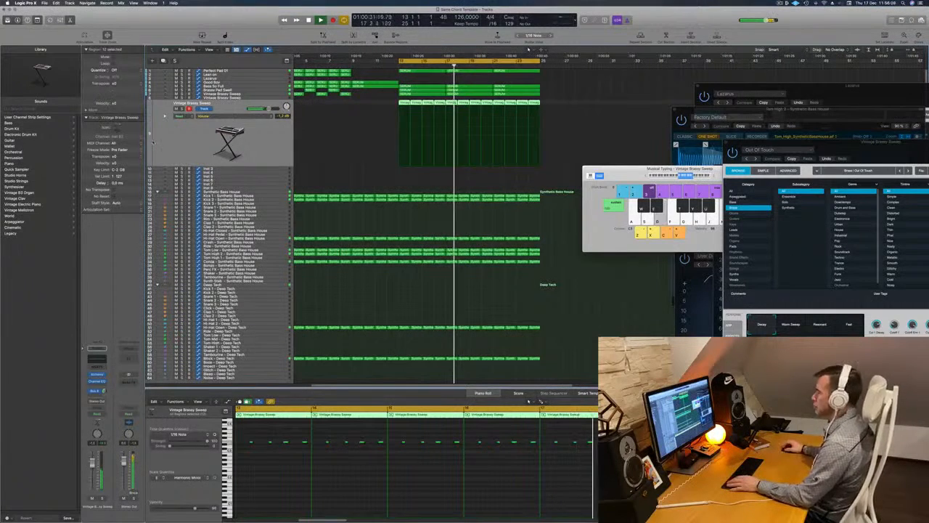
key("Return")
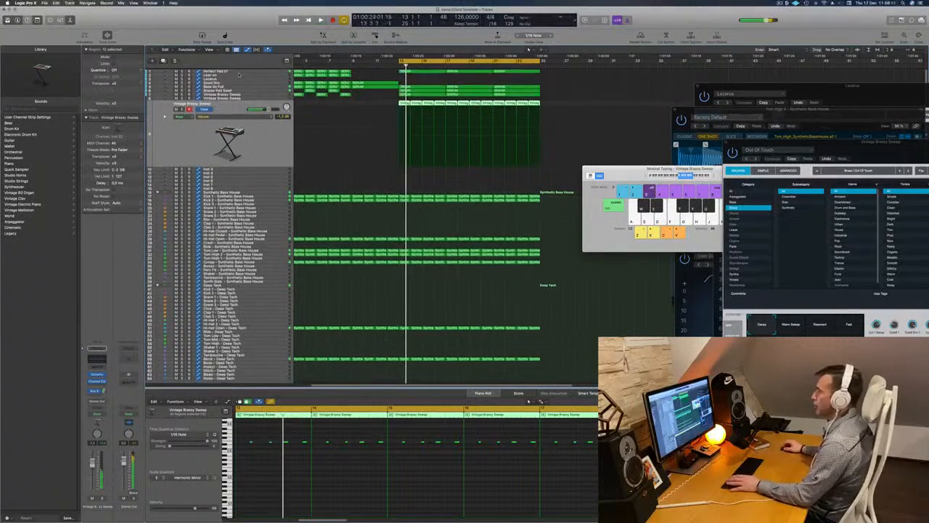
key("Return")
Step: Duplicate the Perfect Pad 01 track with the same settings
left_click(246, 71)
key("shift+Return")
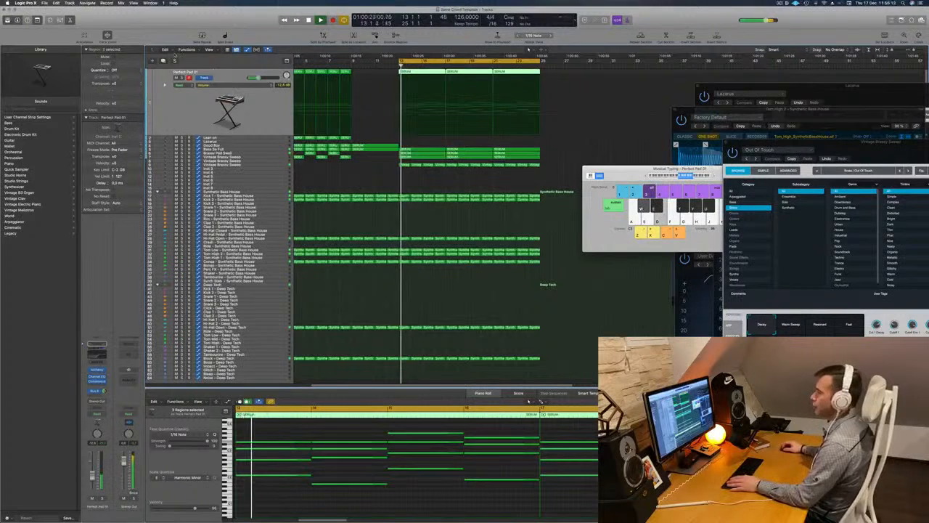
left_click(164, 60)
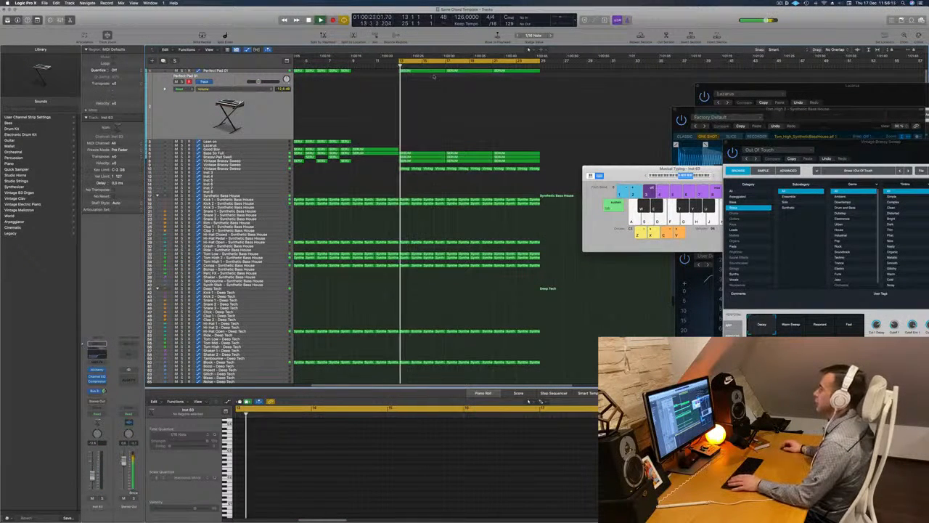
Step: Copy the three Perfect Pad 01 regions in bars 13 to 24 onto the duplicated track and play them from bar 13
left_click_drag(434, 77, 537, 73)
left_click_drag(410, 72, 411, 81)
key("Return")
key("space")
key("shift+Return")
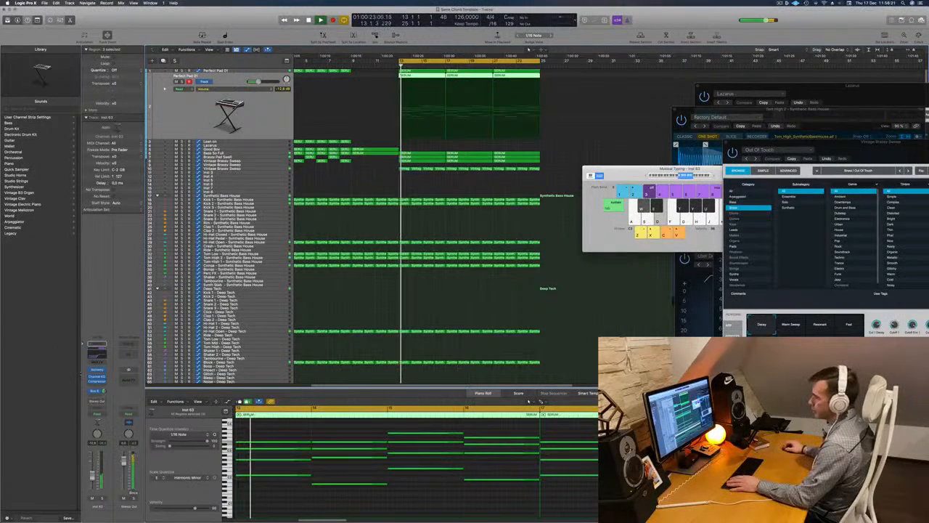
Step: Lower the low cut to 56.5 Hz in the duplicated track's Channel EQ, bypass the EQ and close it
left_click(93, 357)
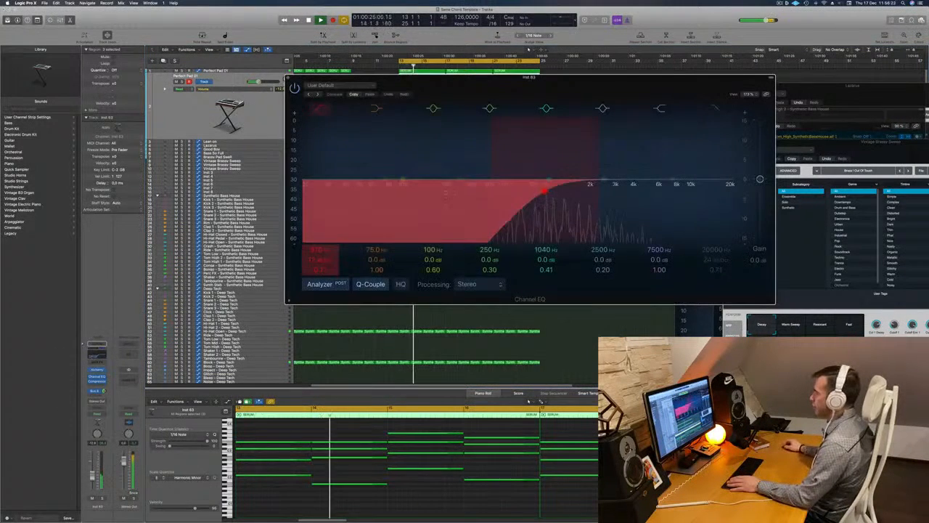
left_click_drag(528, 153, 351, 153)
key("Return")
left_click(292, 84)
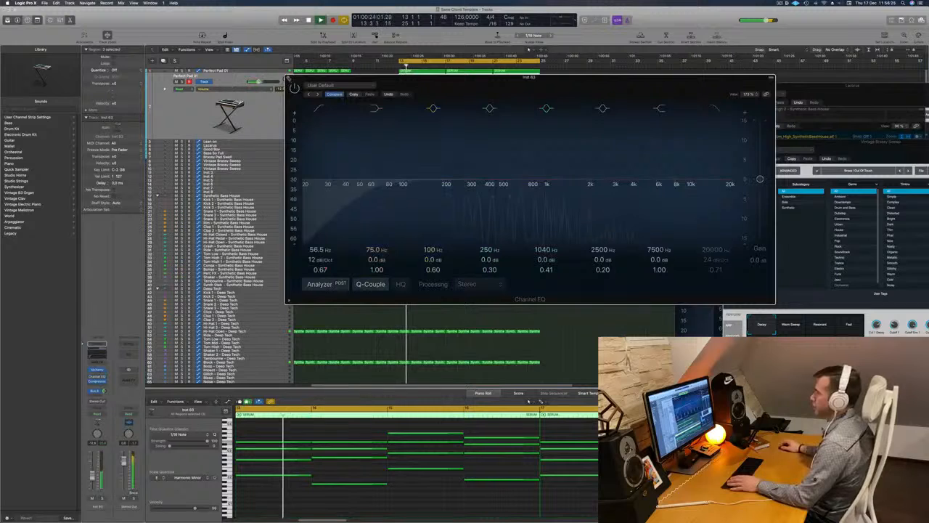
left_click(289, 77)
key("Return")
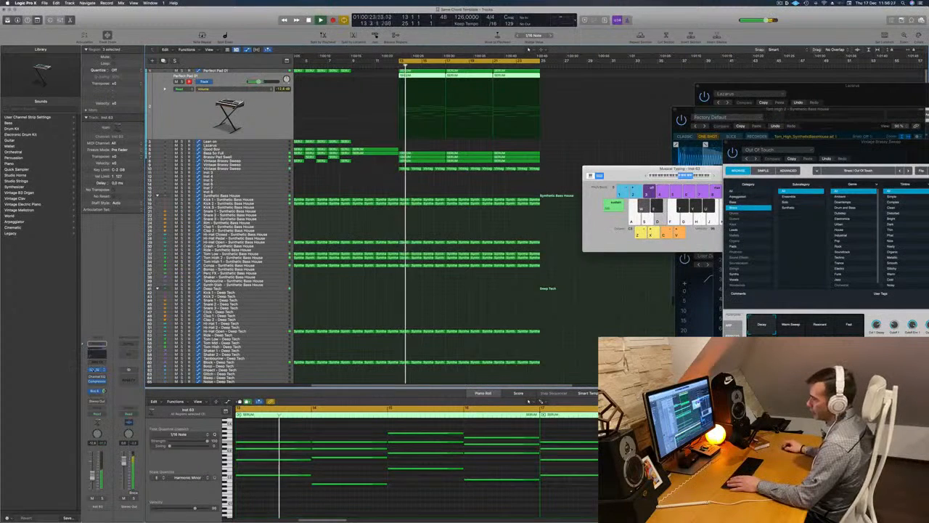
Step: Load the Arpeggiated preset 80s Pop Synth Arpeggiano in the duplicated track's Alchemy synth and play it from bar 13
left_click(97, 369)
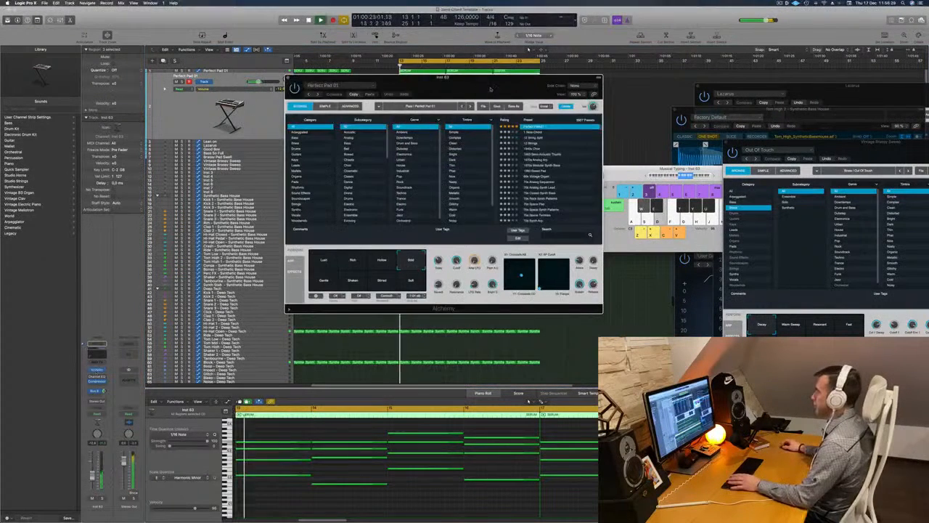
left_click(336, 130)
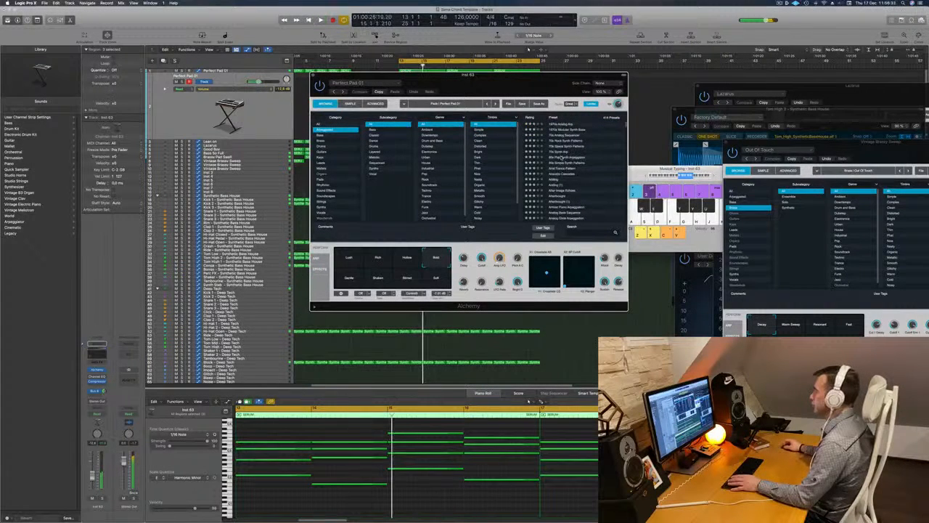
left_click(570, 156)
key("Return")
left_click_drag(535, 80, 625, 74)
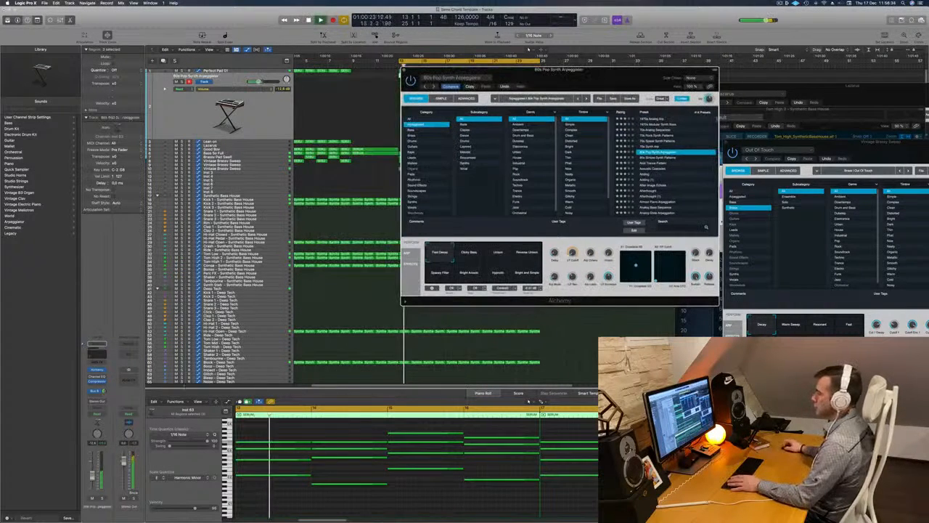
Step: Choose the Clicky Bass snapshot in the 80s Pop Synth Arpeggiator track's Alchemy synth during playback and close the synth window
key("space")
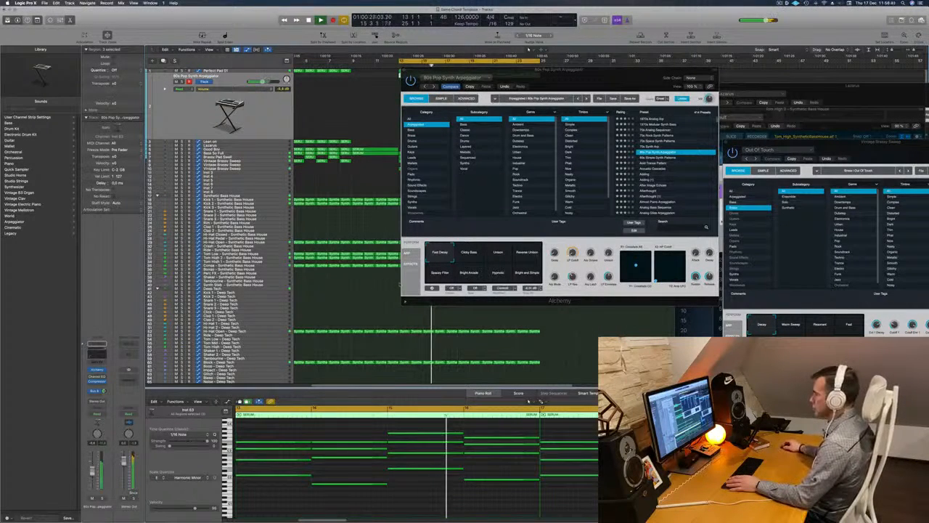
left_click(469, 252)
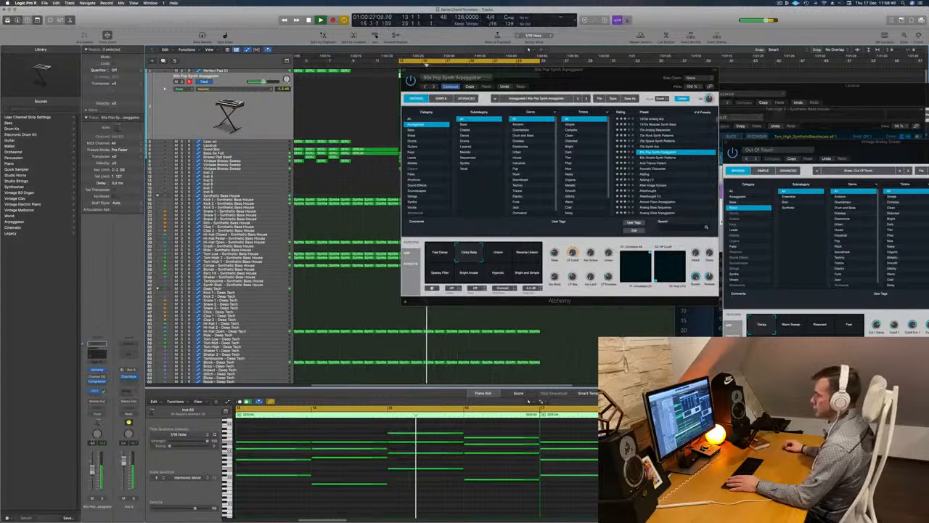
left_click_drag(606, 77, 500, 95)
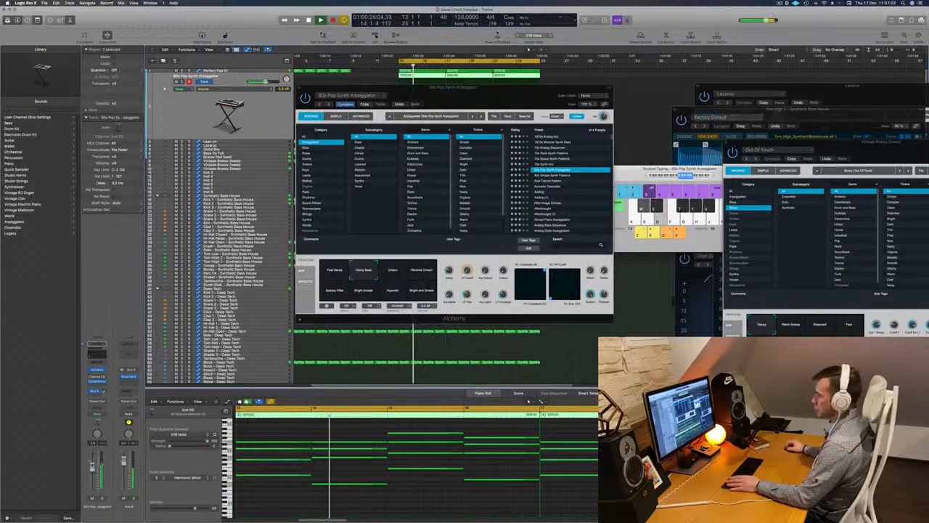
left_click_drag(300, 92, 184, 170)
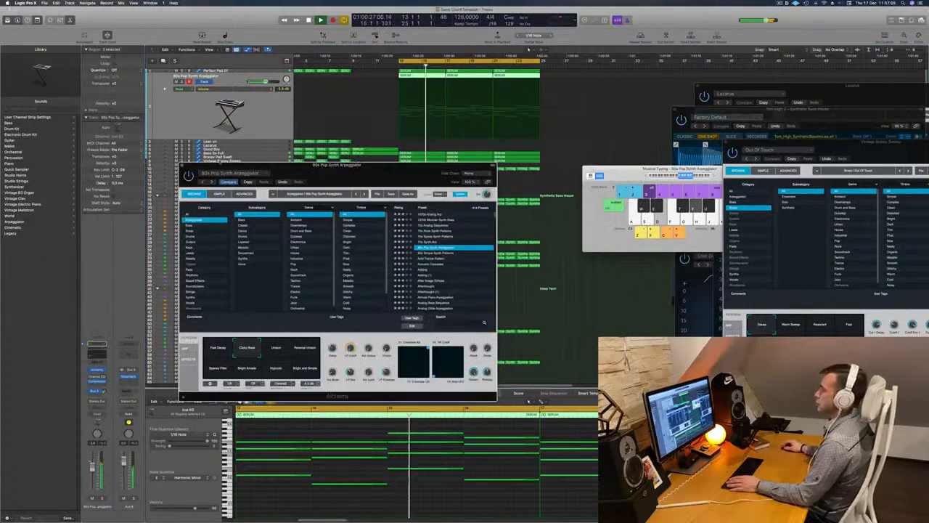
left_click(182, 165)
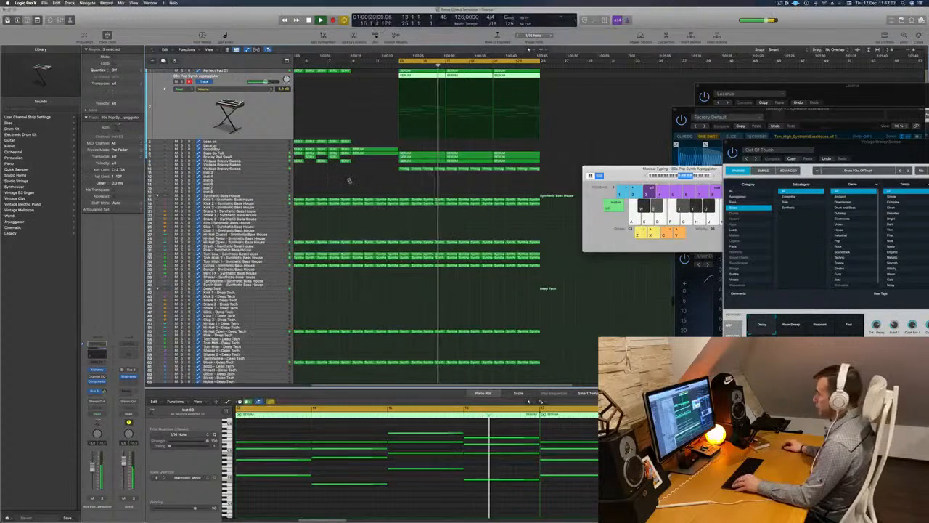
Step: Extend the cycle range back to bar 1 so it covers bars 1 to 24, and play the arrangement from the beginning
scroll(362, 182, "up", 1)
scroll(361, 182, "down", 3)
left_click(357, 64)
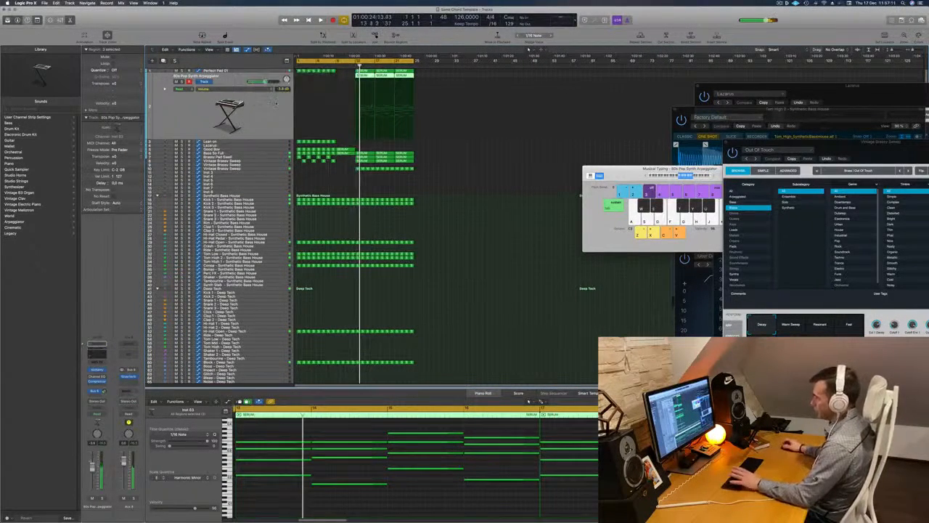
key("Return")
scroll(332, 184, "up", 4)
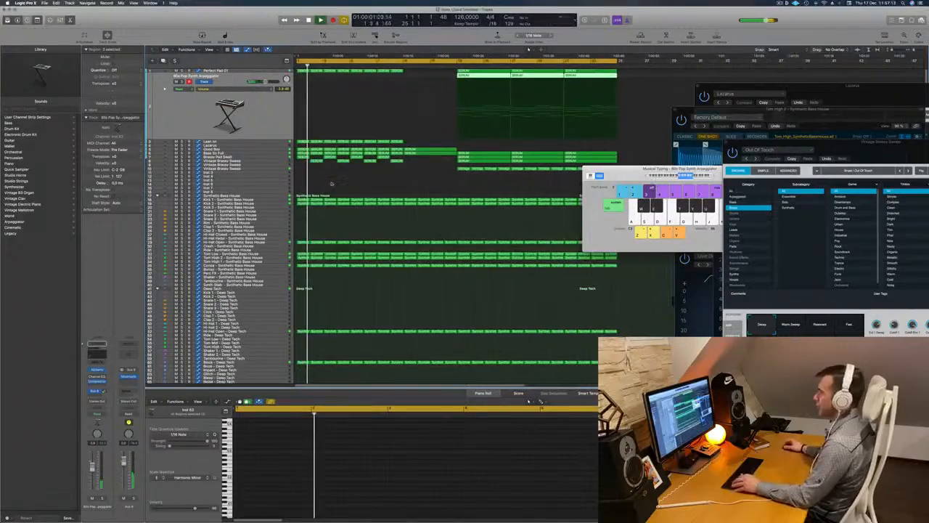
scroll(332, 184, "down", 1)
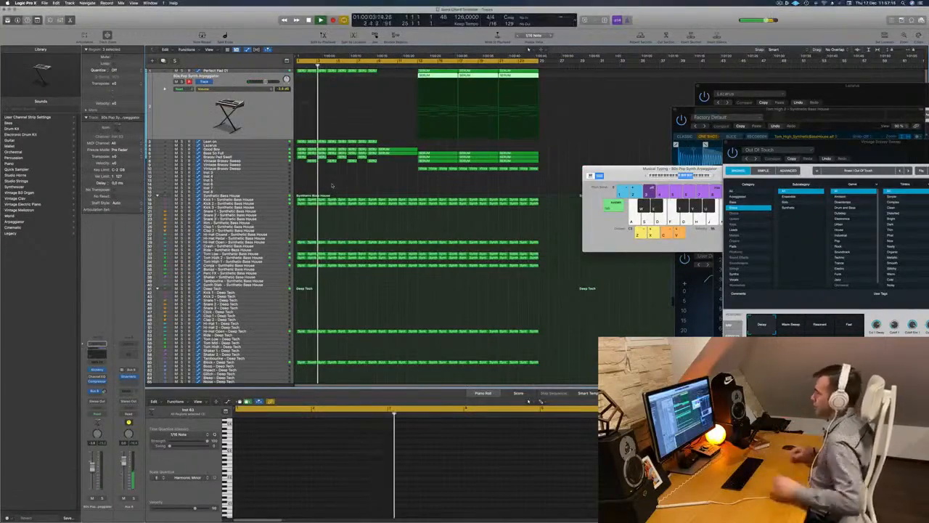